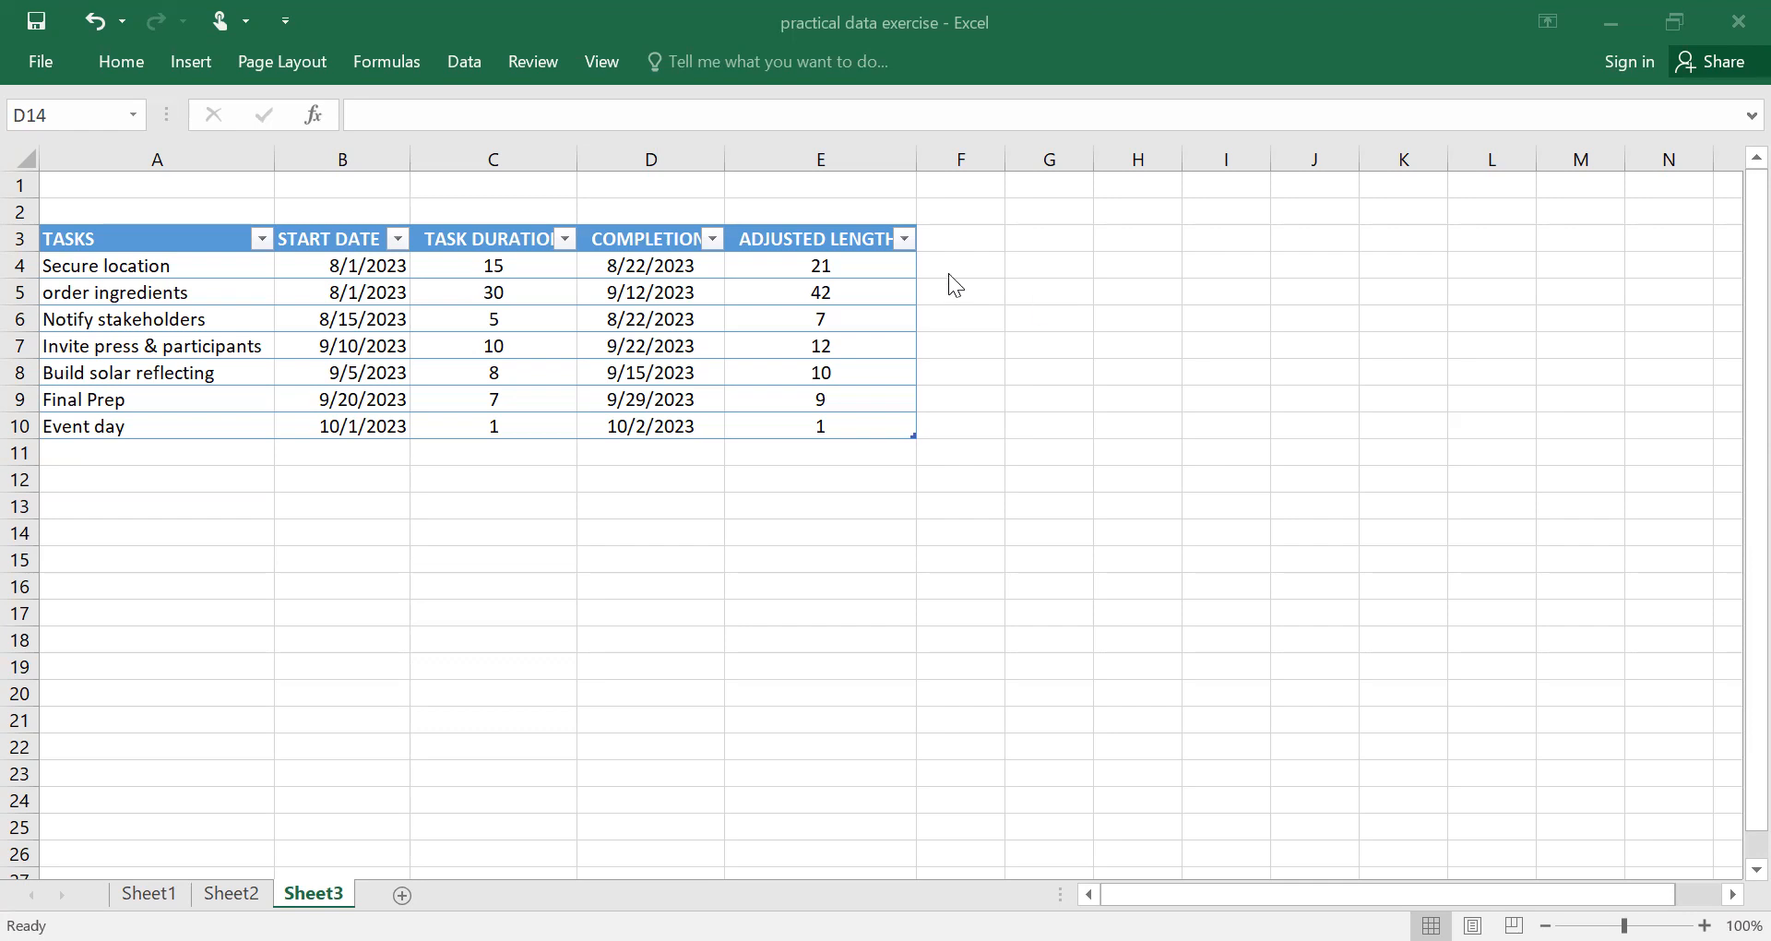
Insert an empty 3-D stacked bar chart on Sheet3.
{"action": "left_click", "coordinate": [187, 59]}
{"action": "left_click", "coordinate": [189, 66]}
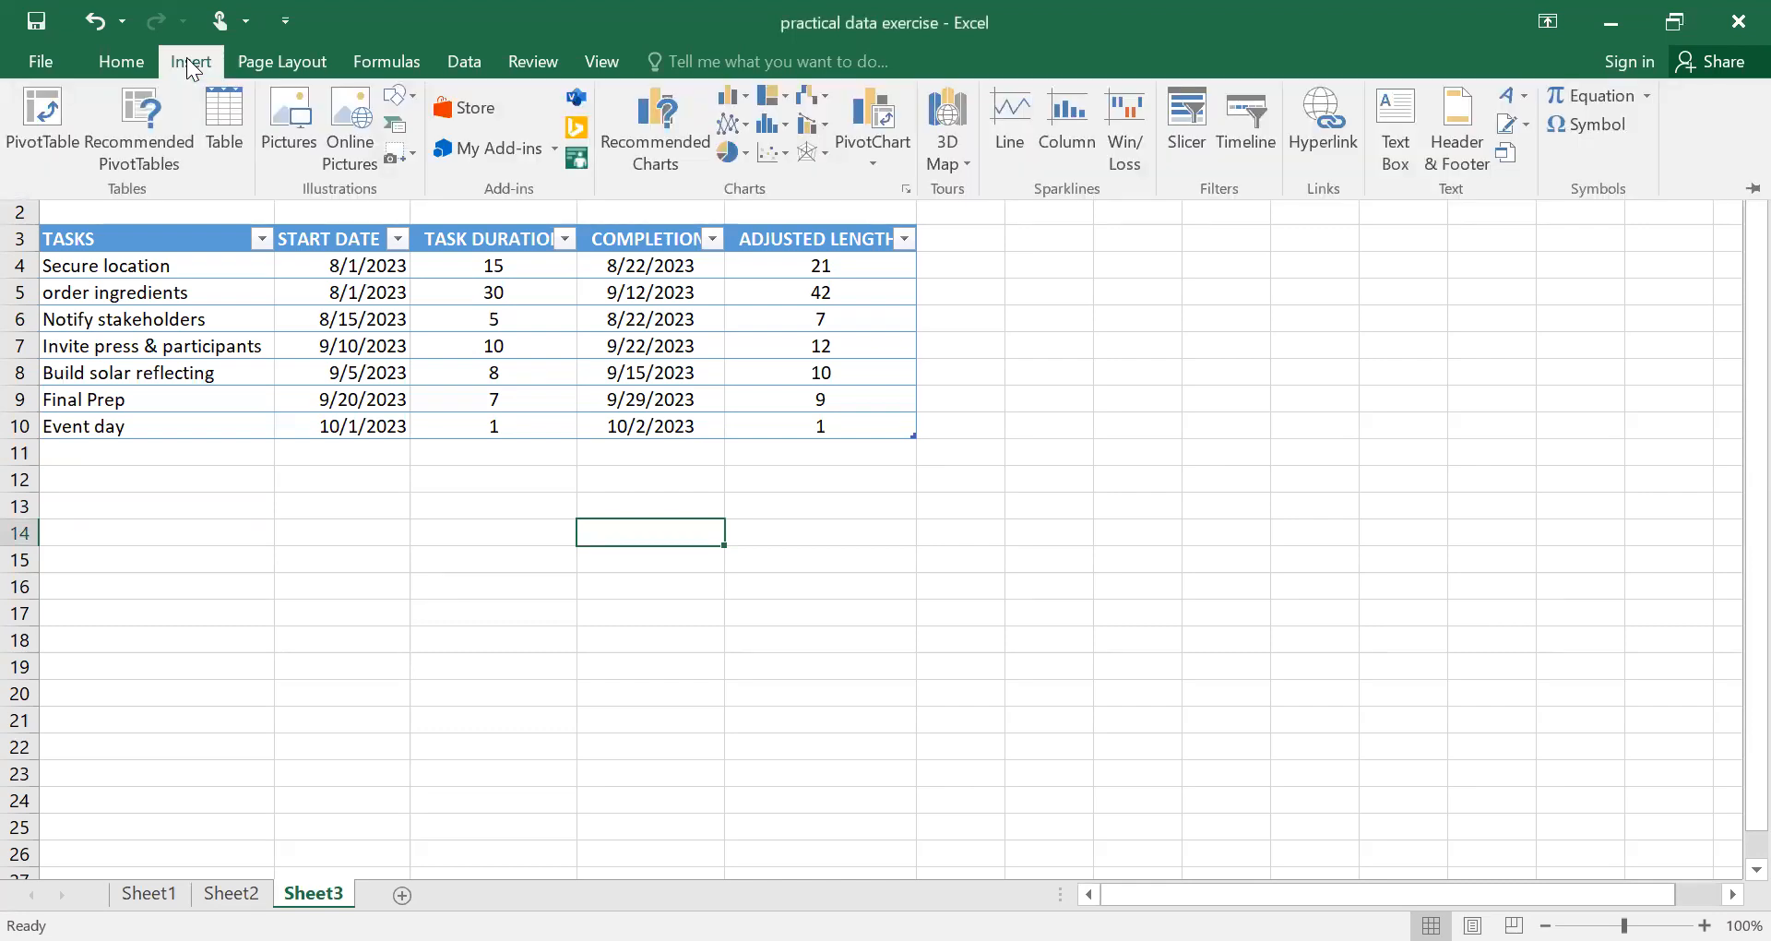
{"action": "left_click", "coordinate": [749, 101]}
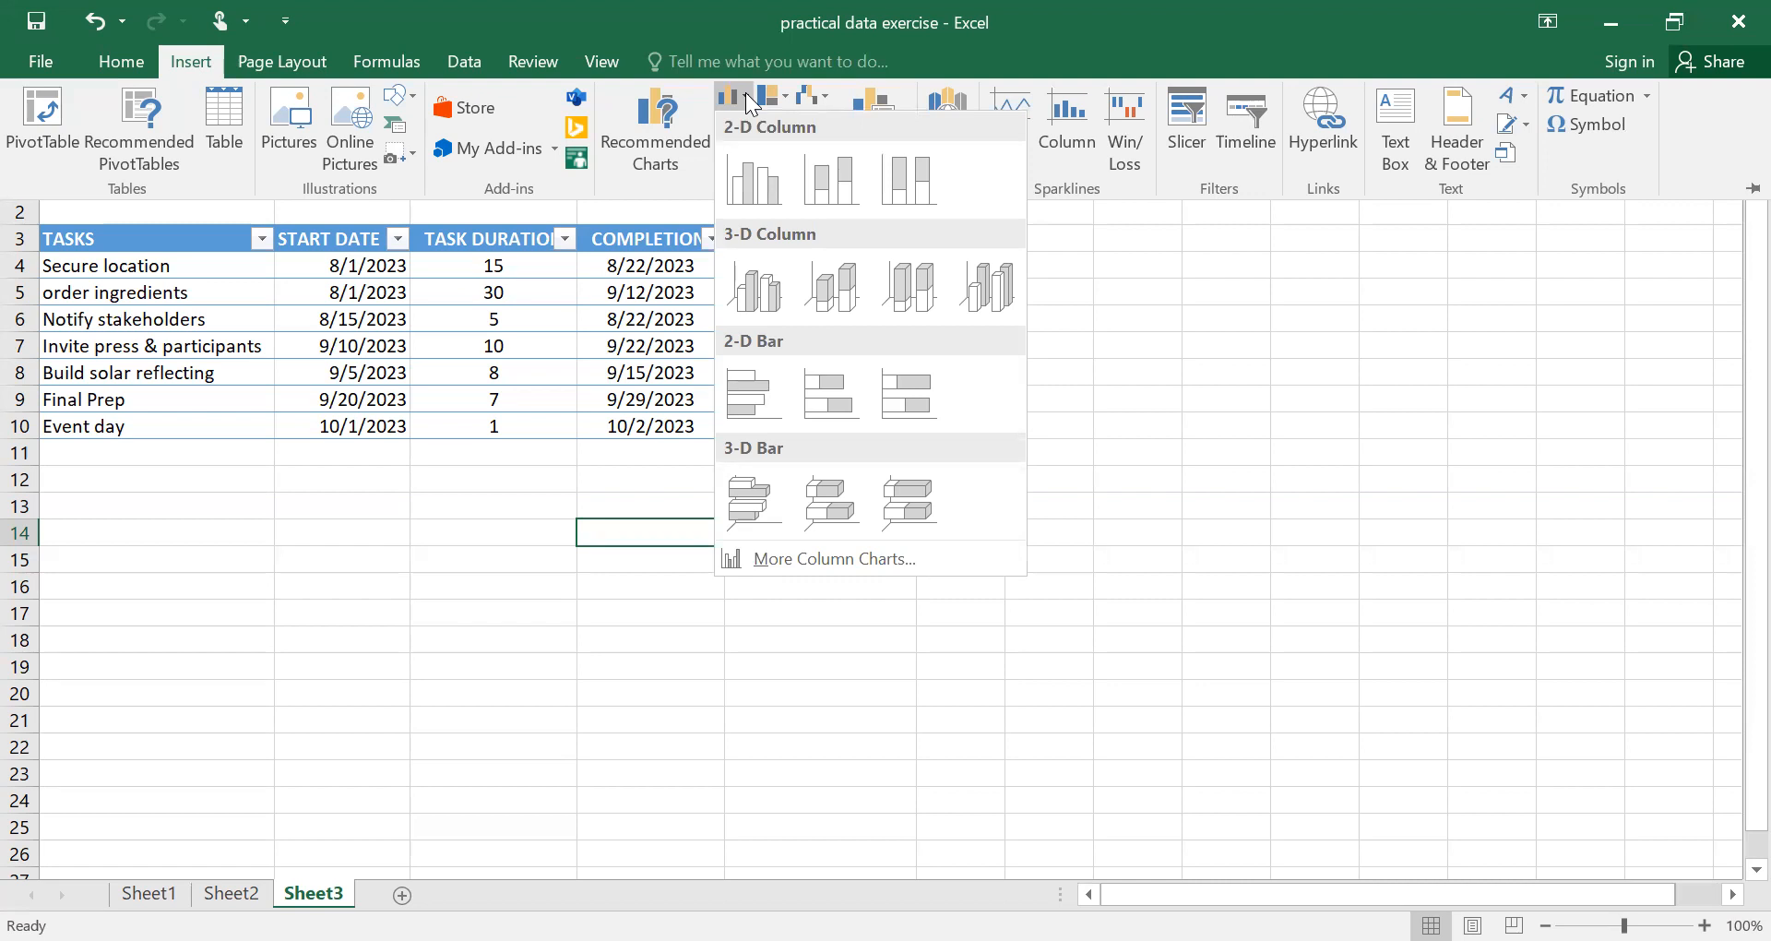
{"action": "left_click", "coordinate": [828, 504]}
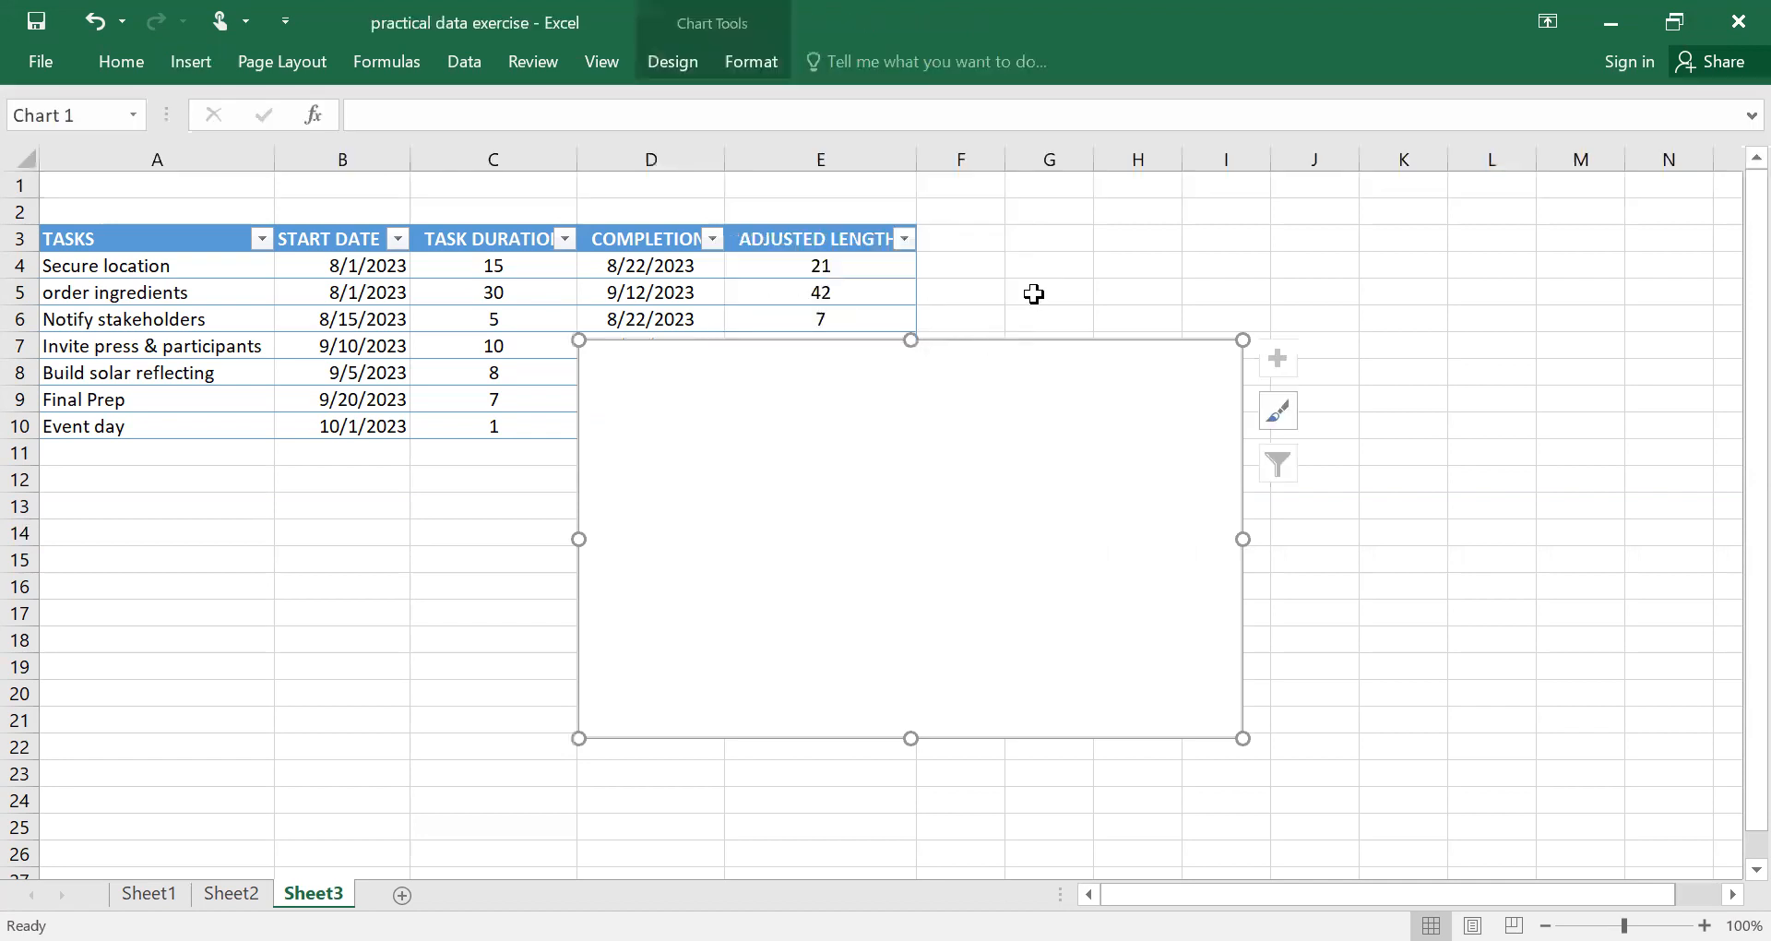
Move the empty chart beside the task table and enlarge it to span columns F to N, down to row 24.
{"action": "left_click_drag", "start_coordinate": [1036, 490], "coordinate": [1407, 335]}
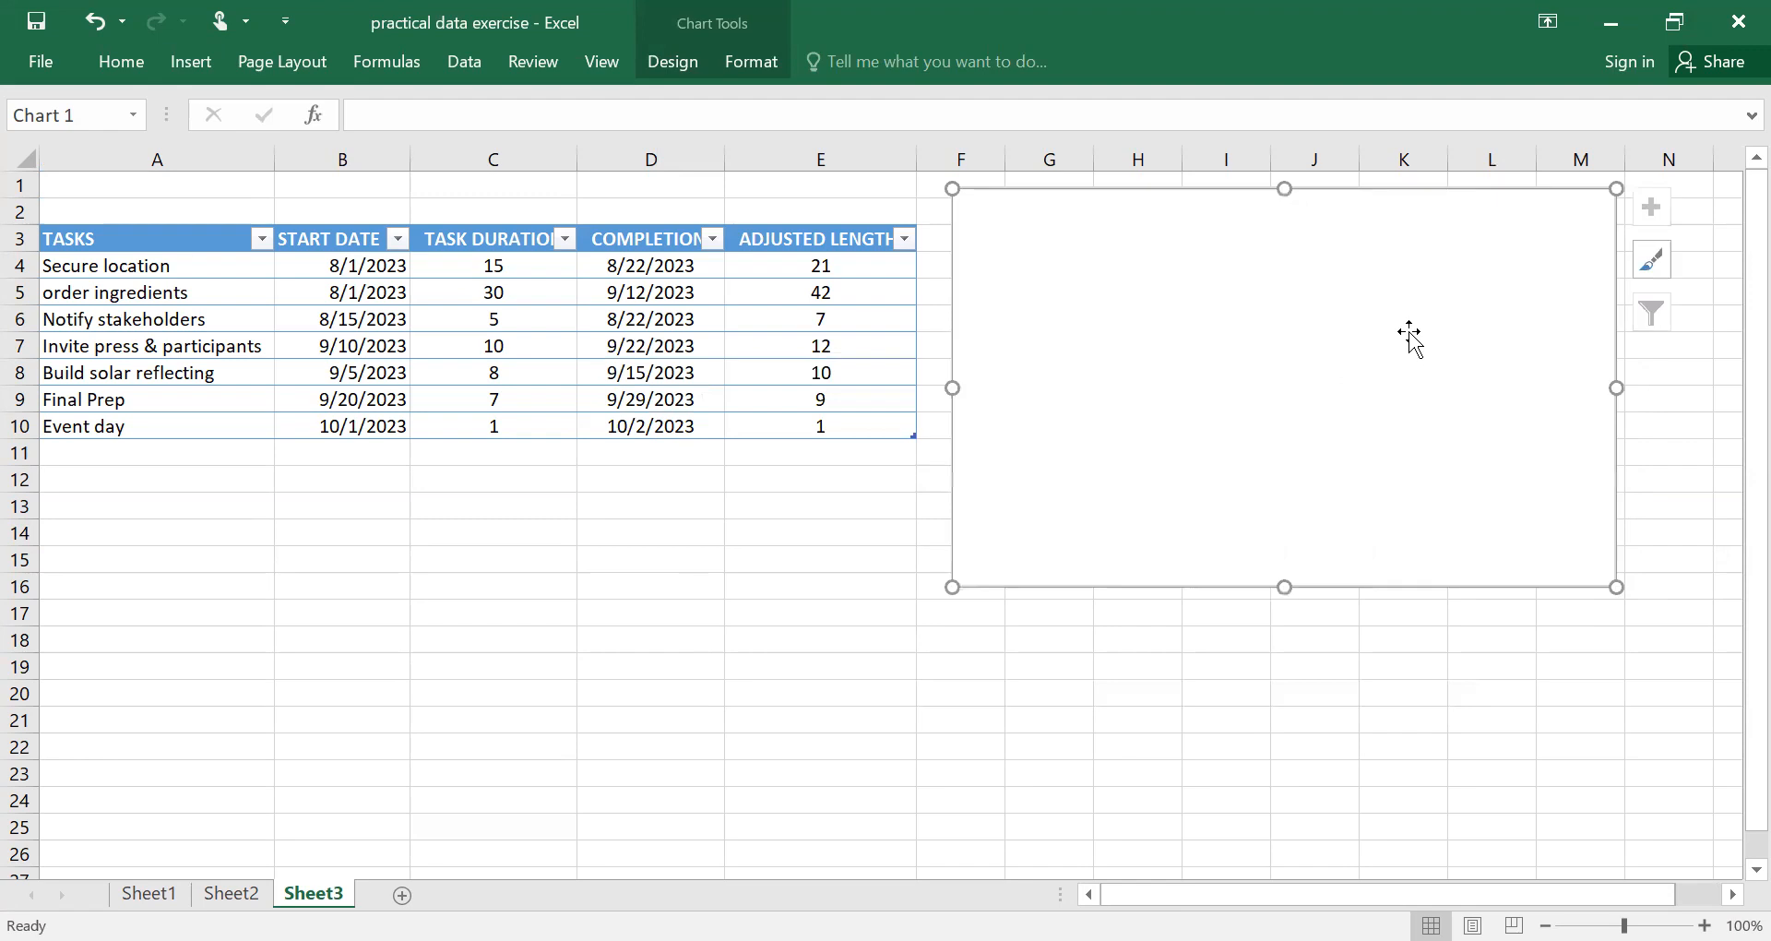
{"action": "left_click_drag", "start_coordinate": [1282, 585], "coordinate": [1304, 706]}
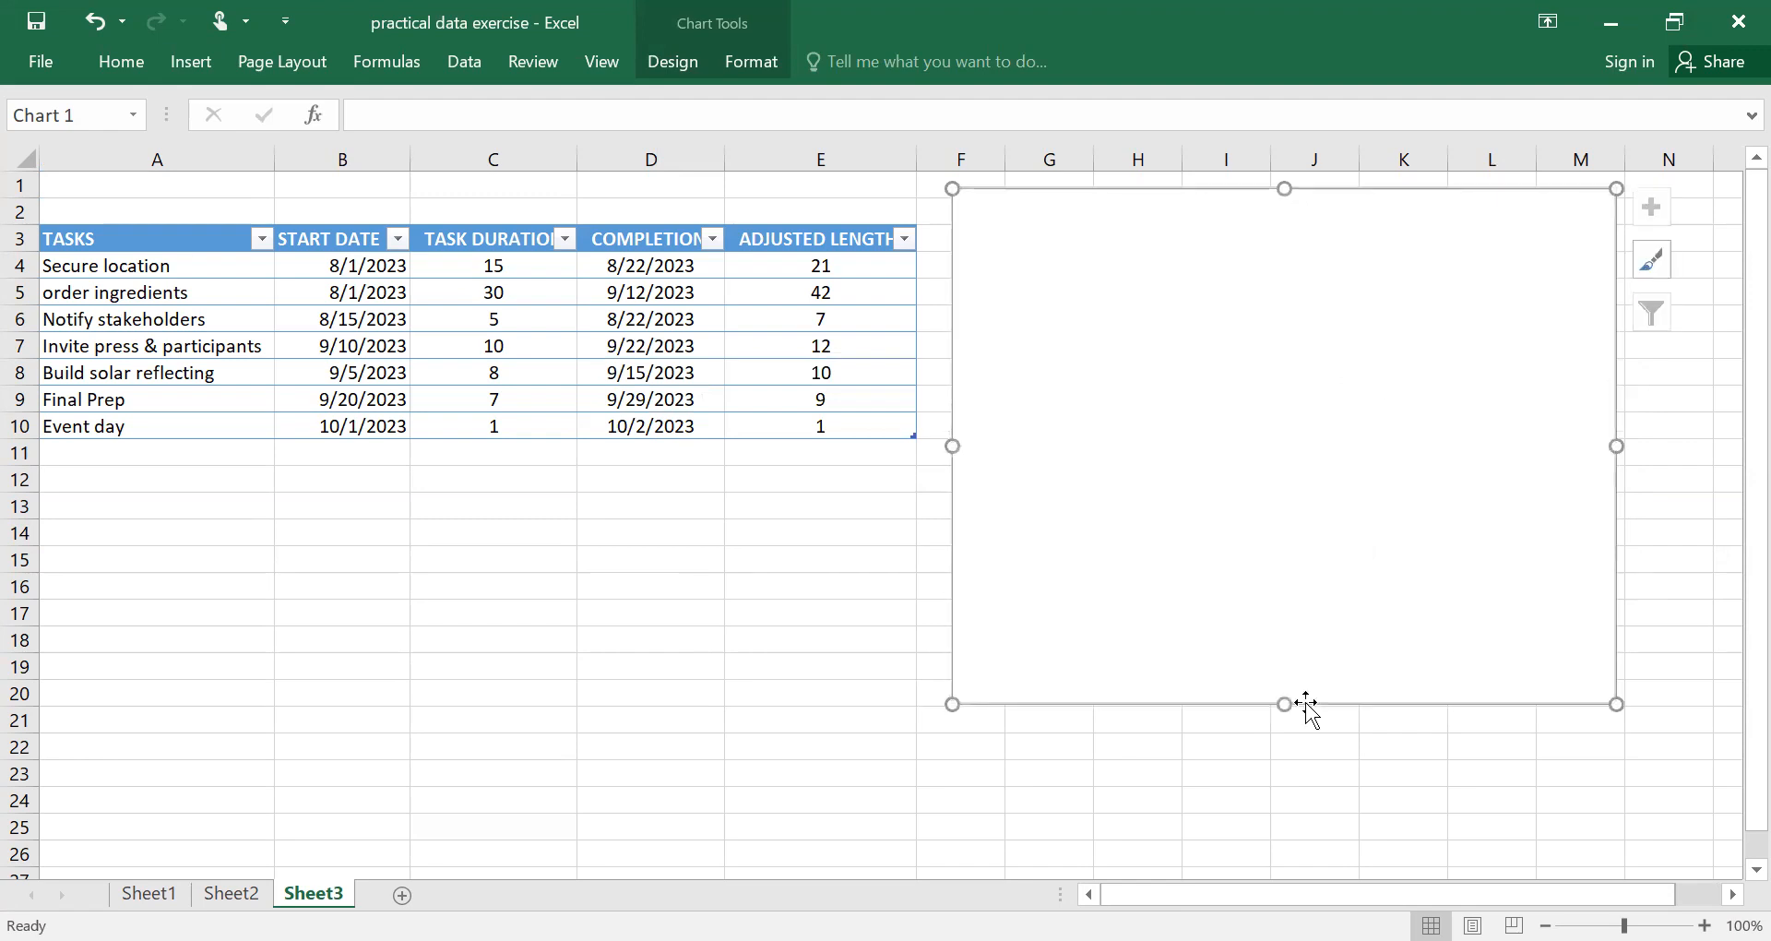
{"action": "left_click_drag", "start_coordinate": [1623, 445], "coordinate": [80, 423]}
{"action": "left_click_drag", "start_coordinate": [1257, 893], "coordinate": [1147, 893]}
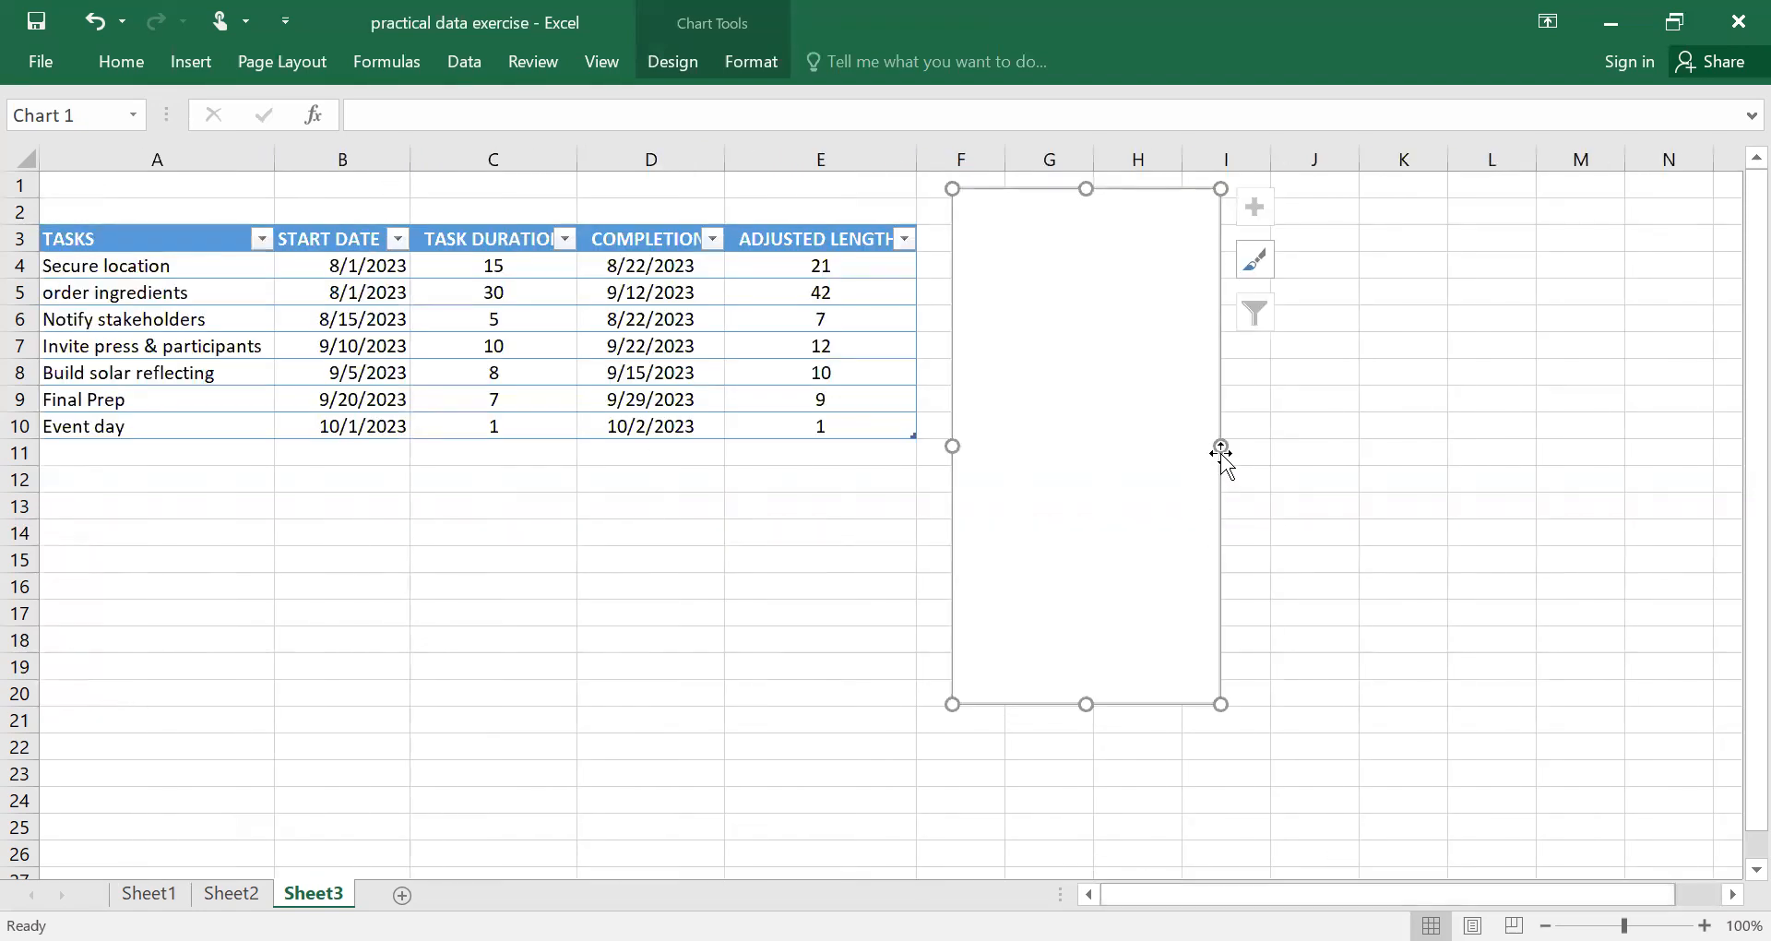
{"action": "left_click_drag", "start_coordinate": [1221, 447], "coordinate": [1705, 416]}
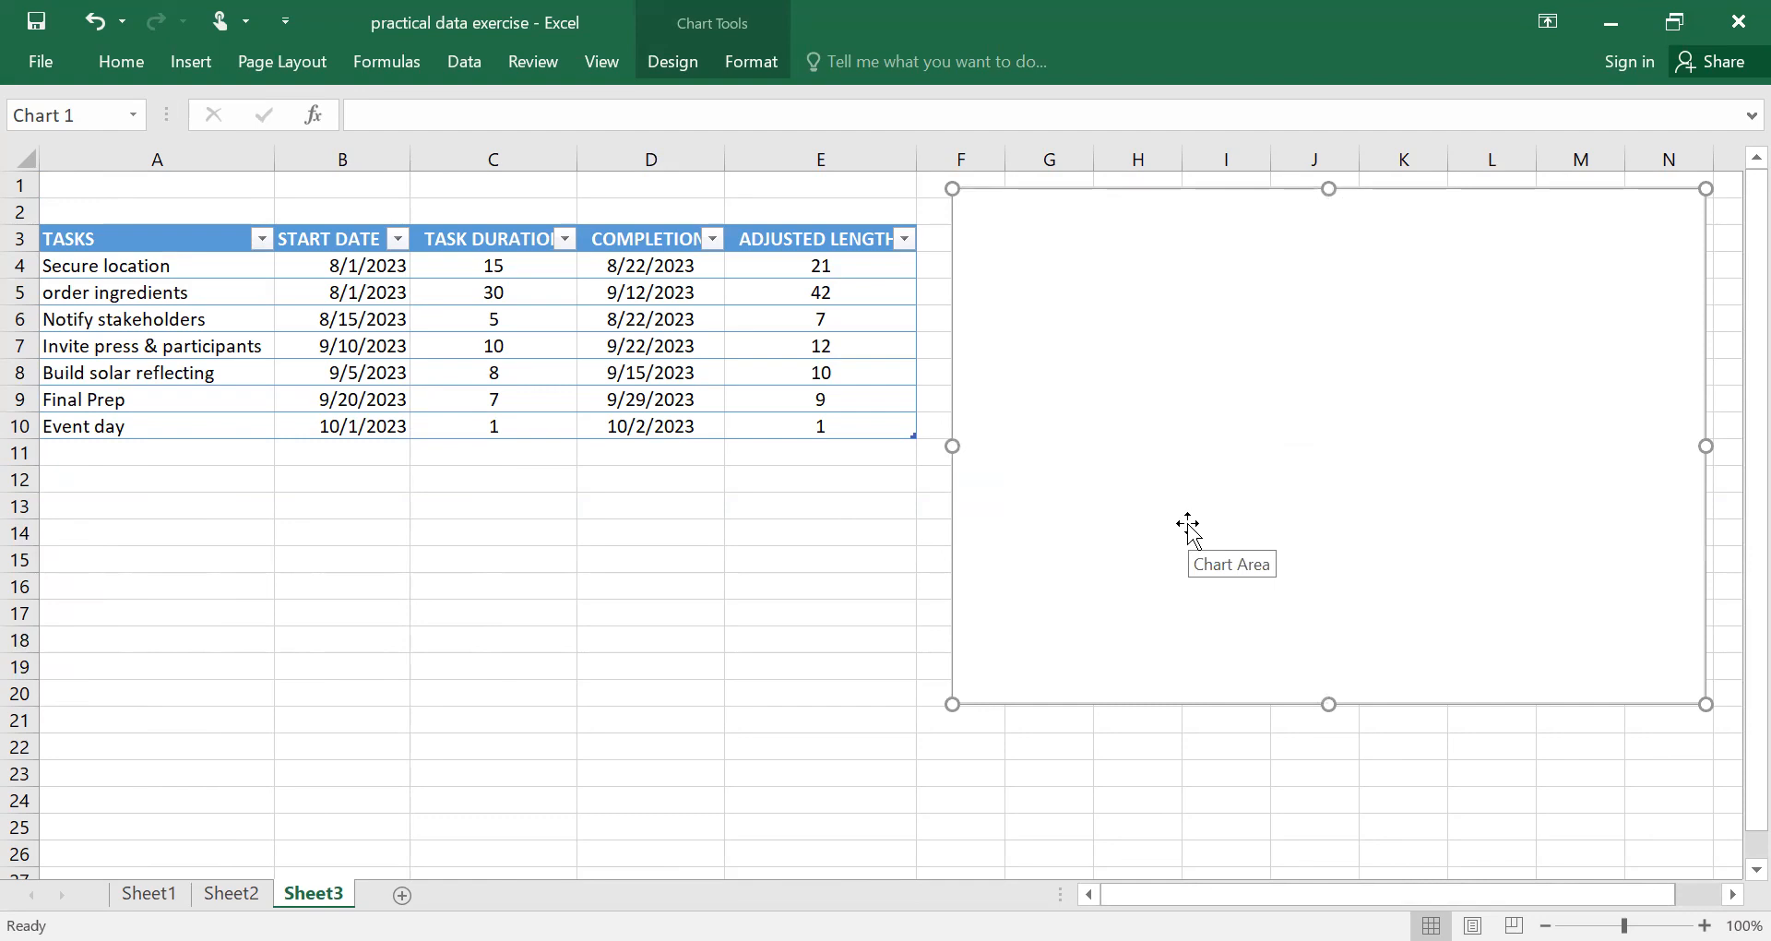
{"action": "left_click_drag", "start_coordinate": [1329, 704], "coordinate": [1356, 801]}
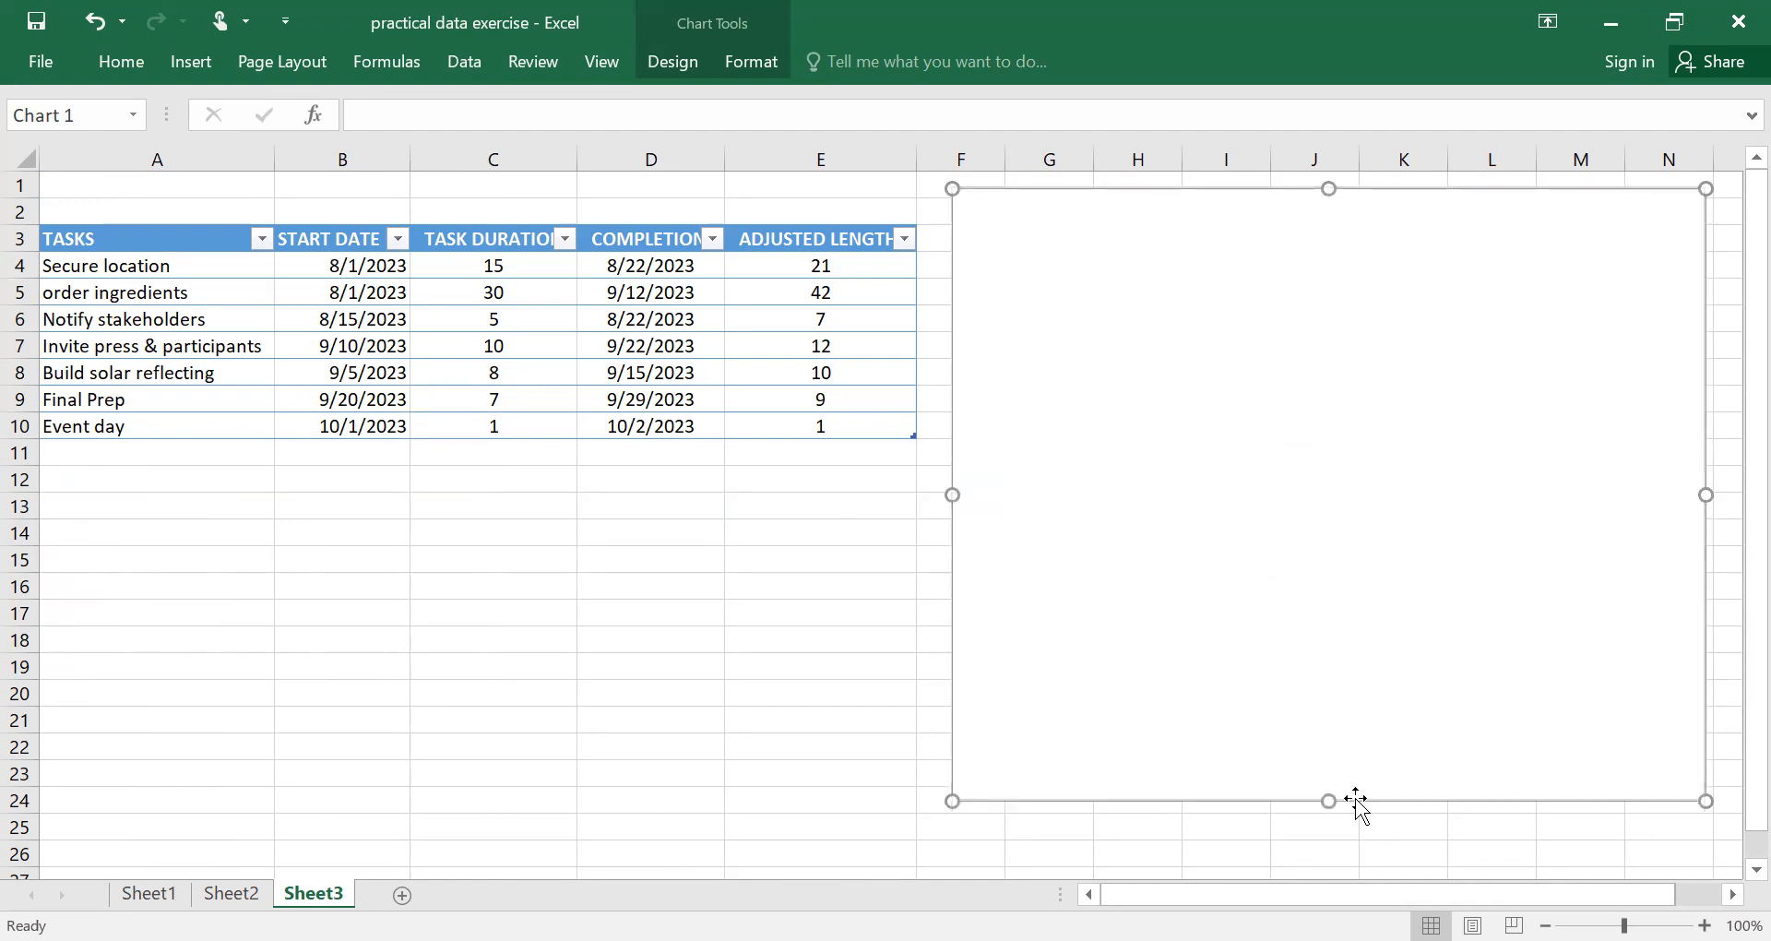
Add a data series to the chart named from the START DATE header B3, with values from B4:B10.
{"action": "right_click", "coordinate": [1242, 472]}
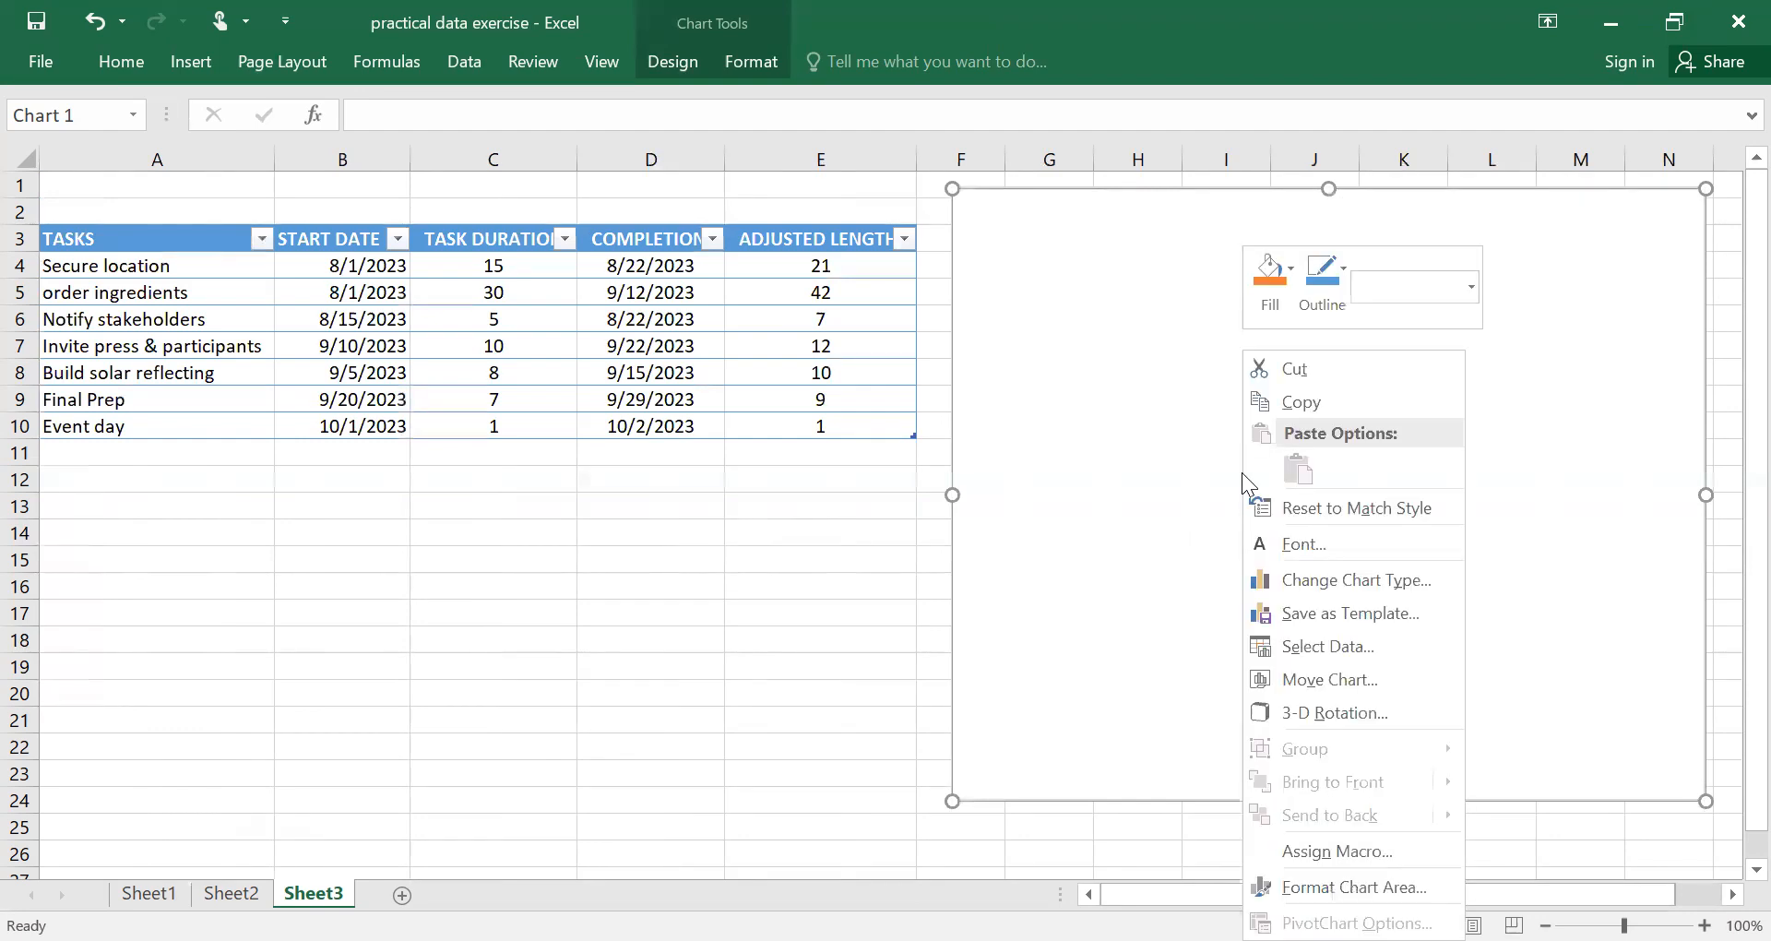
{"action": "left_click", "coordinate": [1300, 646]}
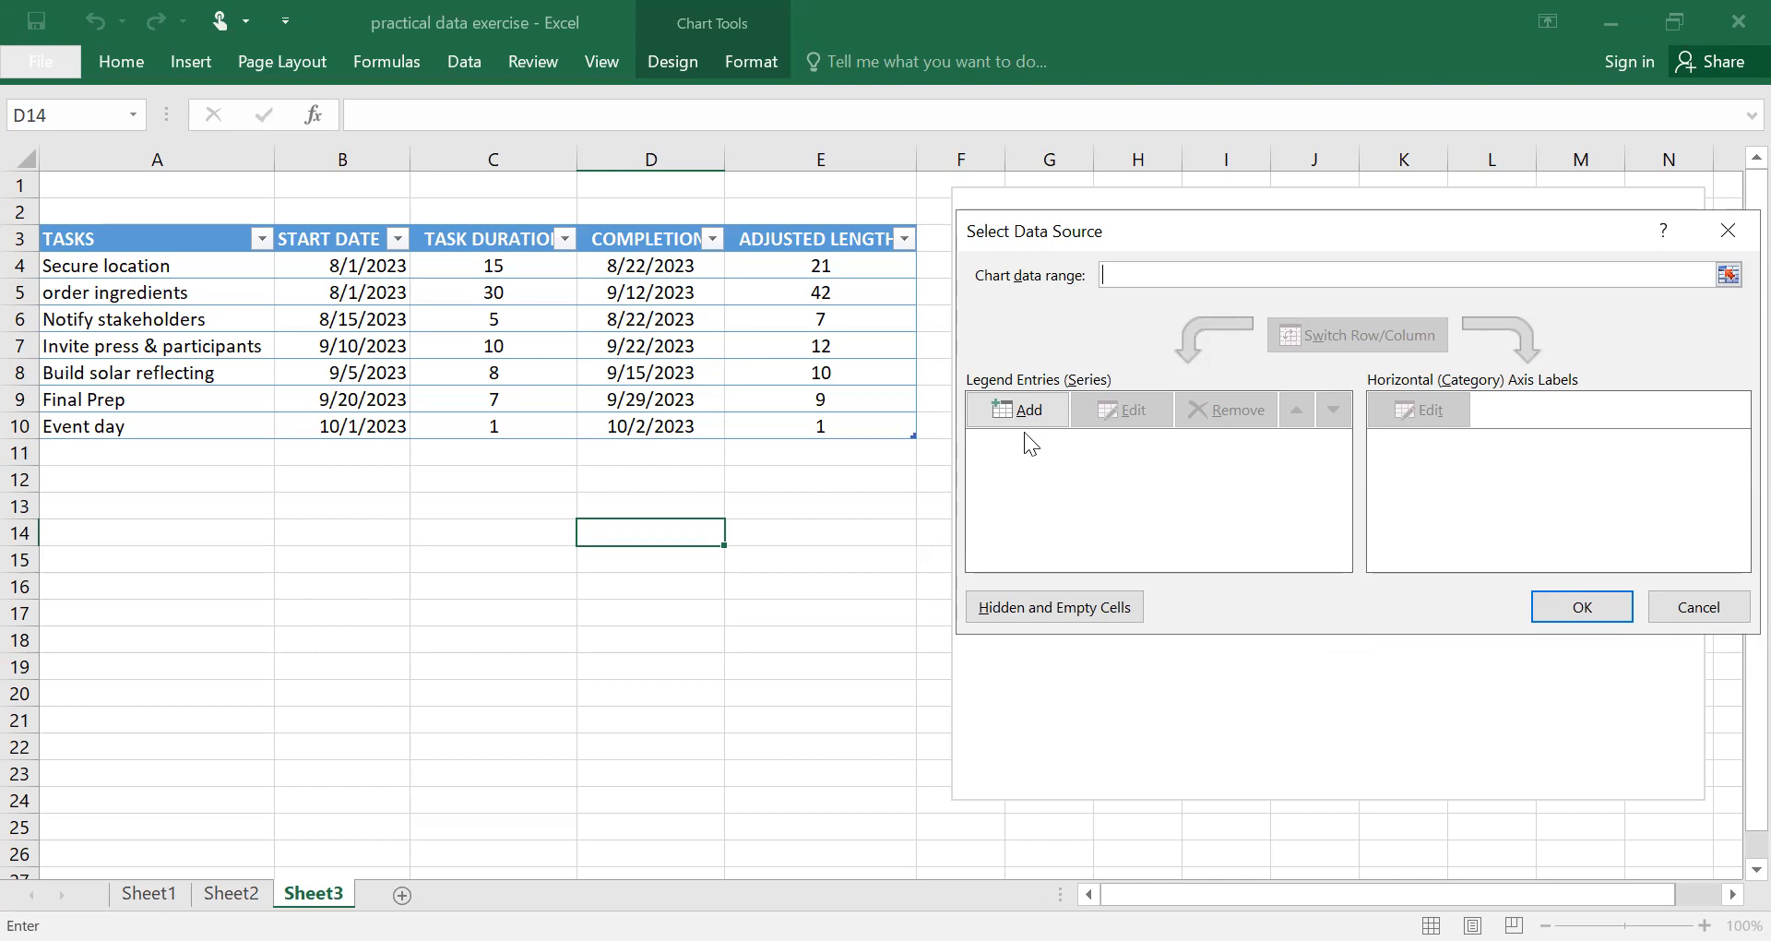
{"action": "left_click", "coordinate": [1021, 407]}
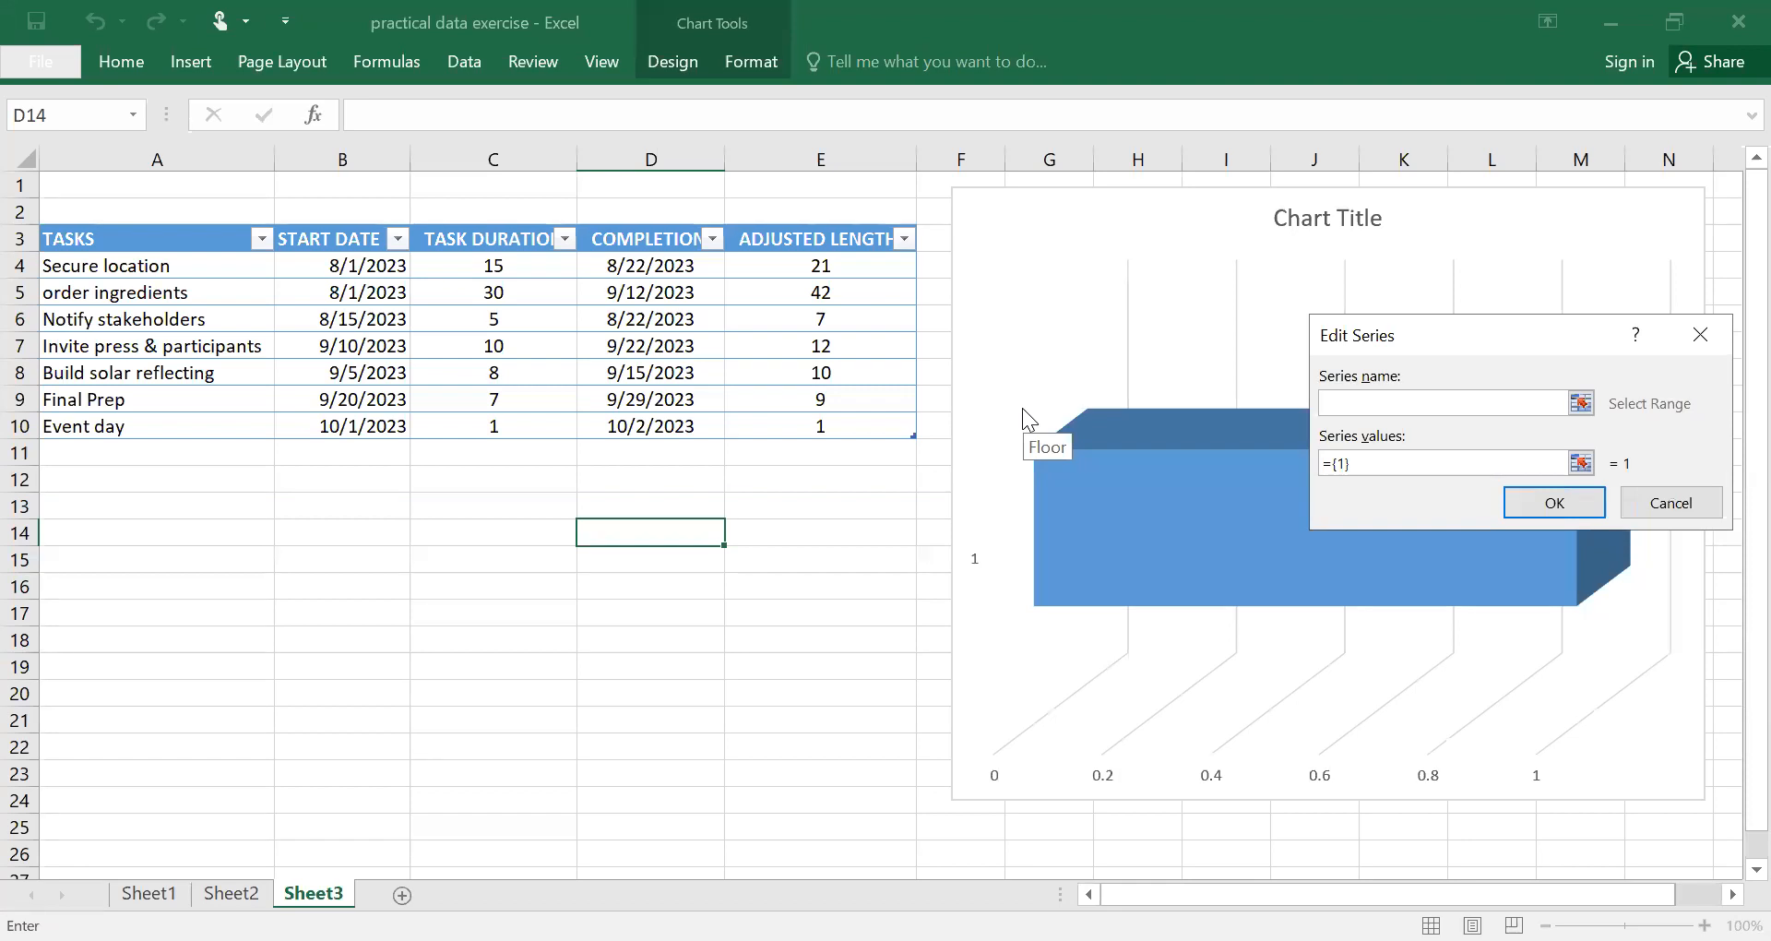
{"action": "left_click", "coordinate": [319, 236]}
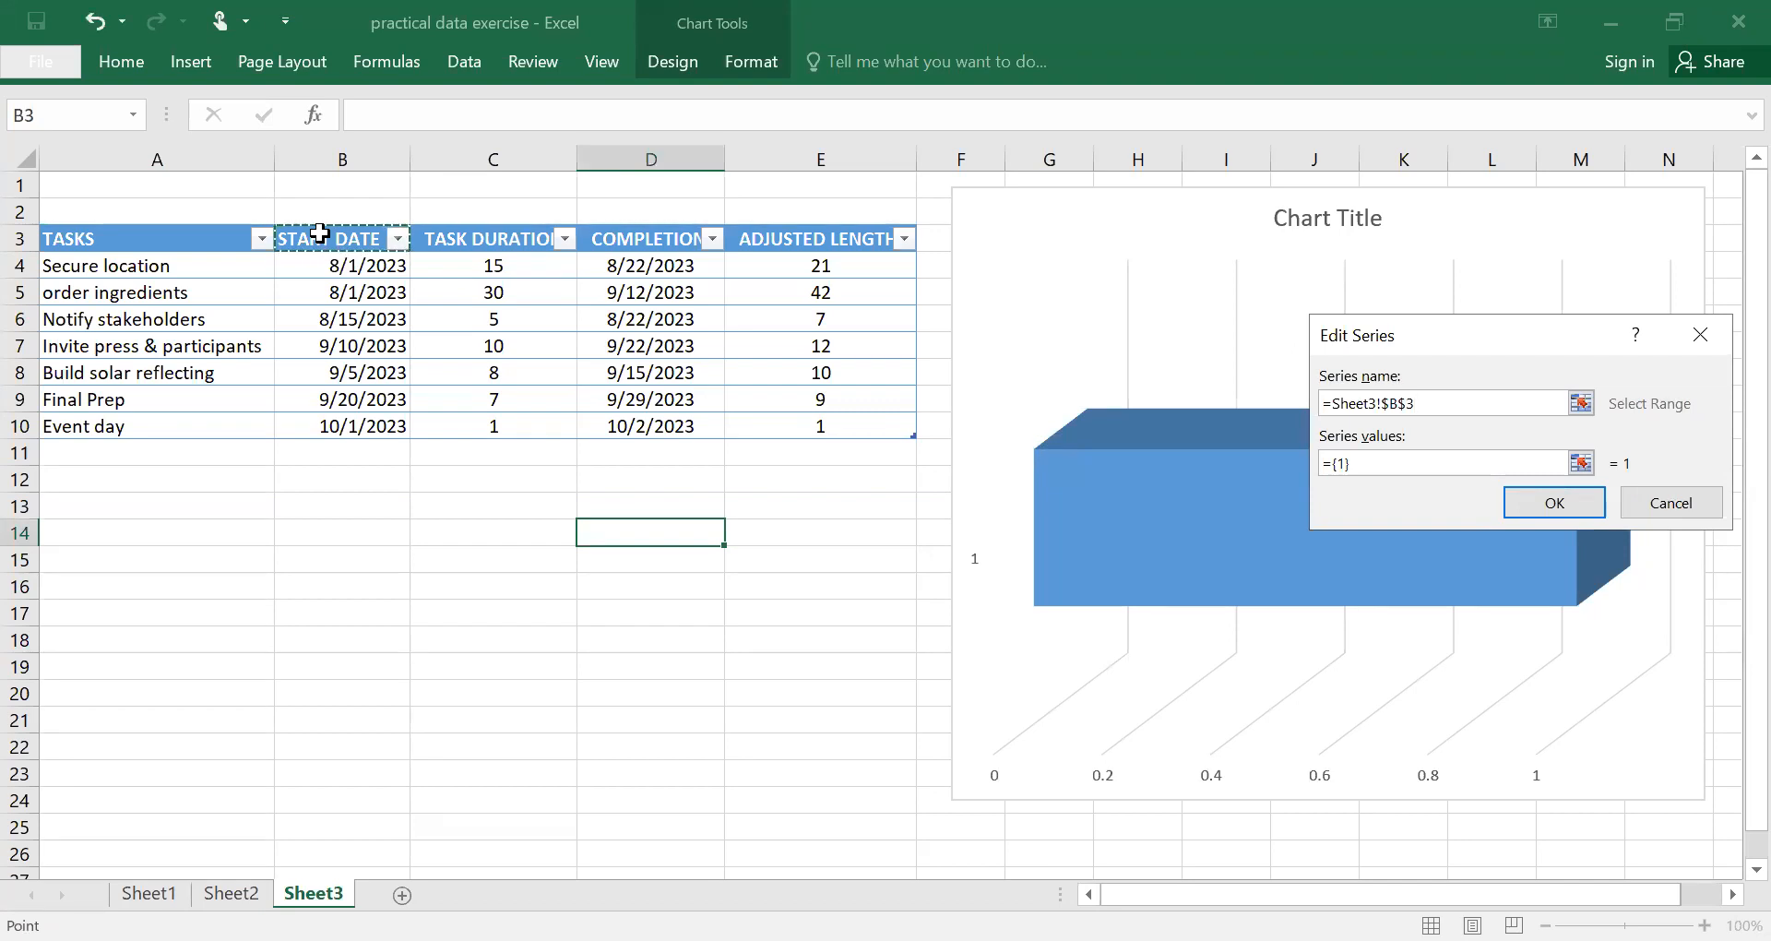
{"action": "left_click", "coordinate": [1374, 465]}
{"action": "key", "text": "BackSpace"}
{"action": "key", "text": "BackSpace"}
{"action": "key", "text": "BackSpace"}
{"action": "key", "text": "BackSpace"}
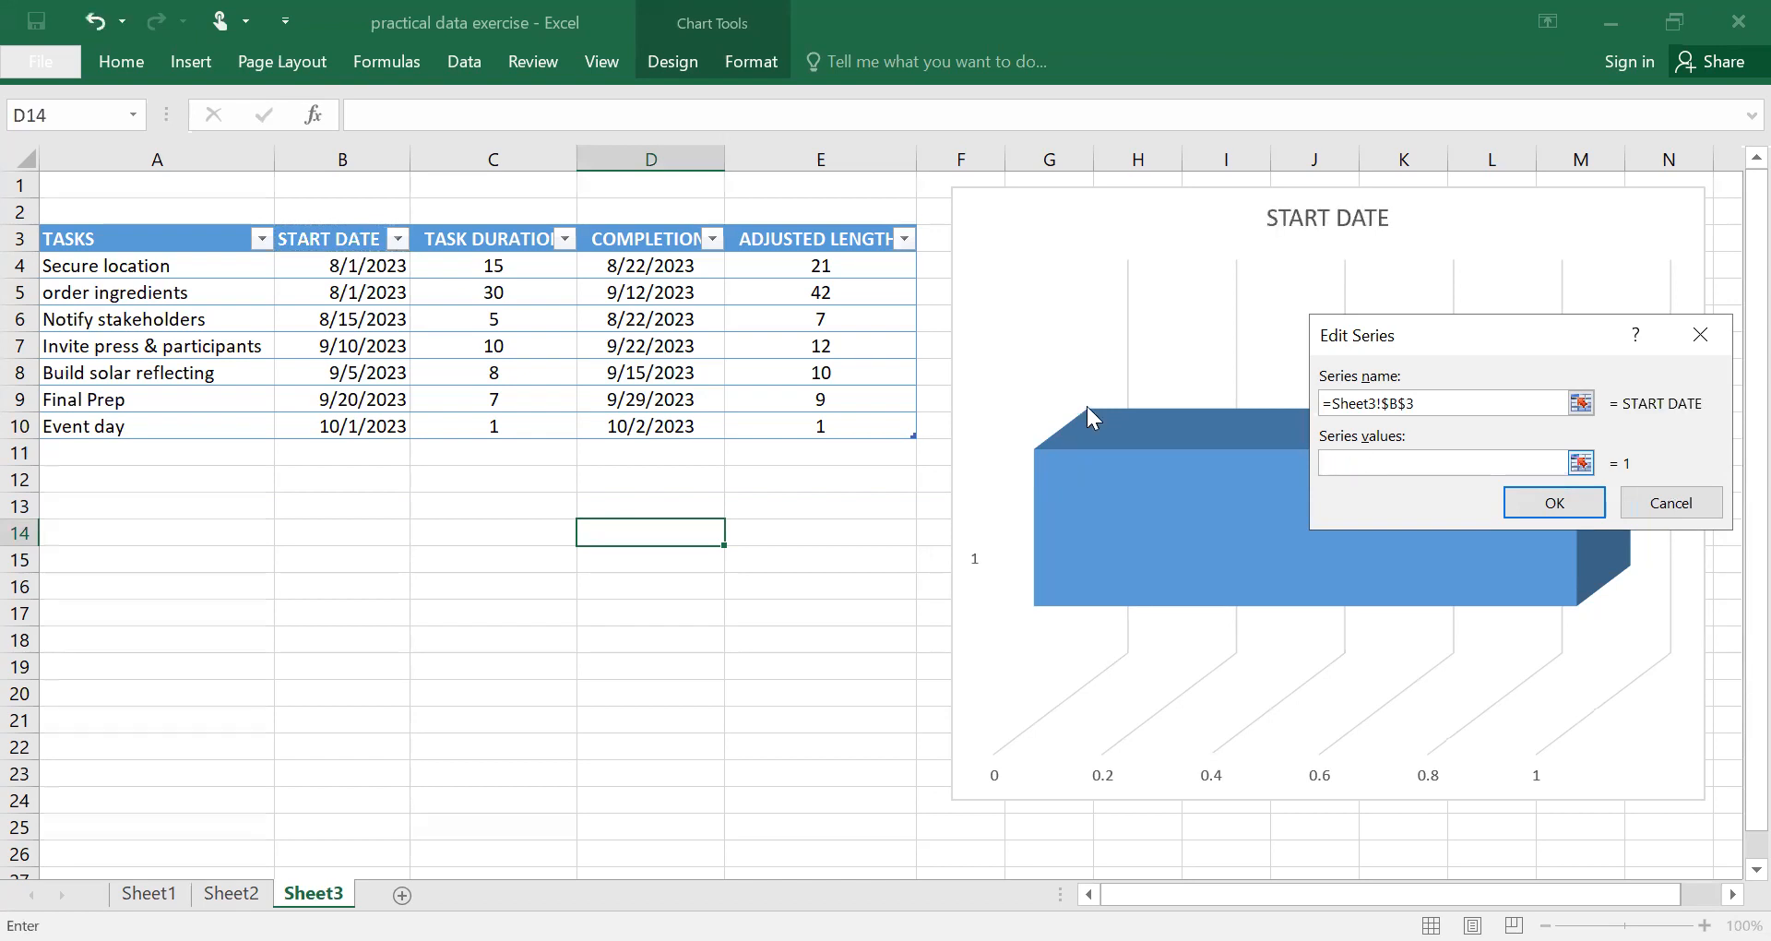
{"action": "left_click", "coordinate": [335, 263]}
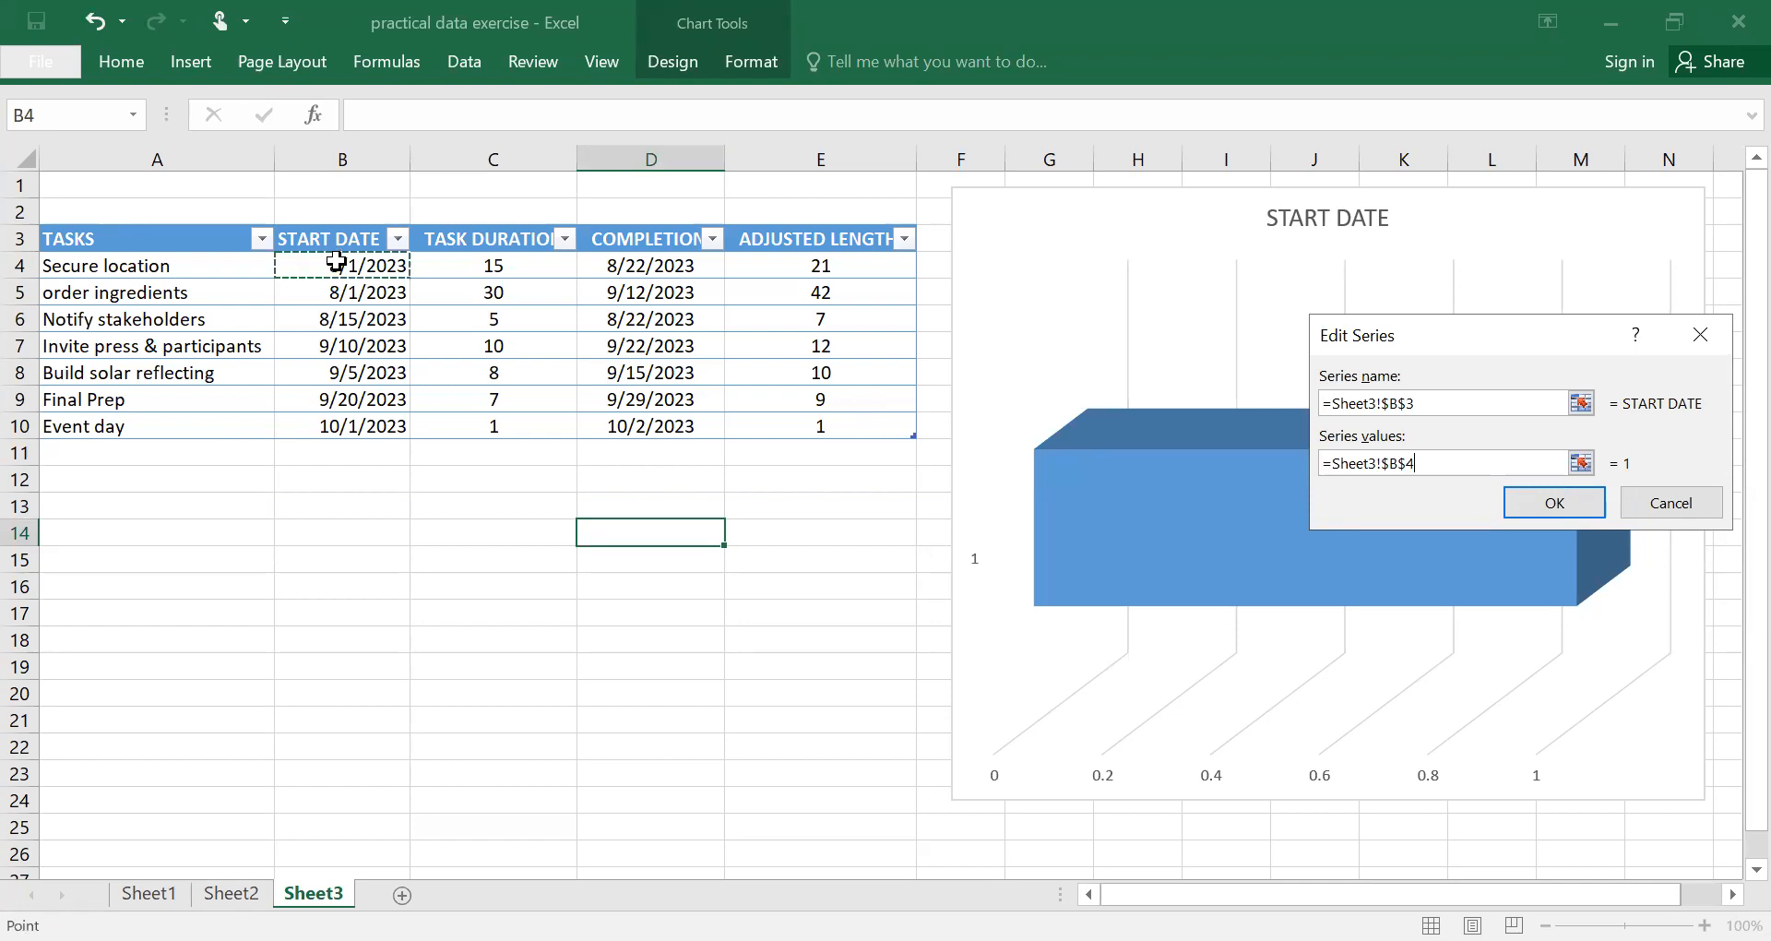
{"action": "left_click", "coordinate": [367, 415], "text": "shift"}
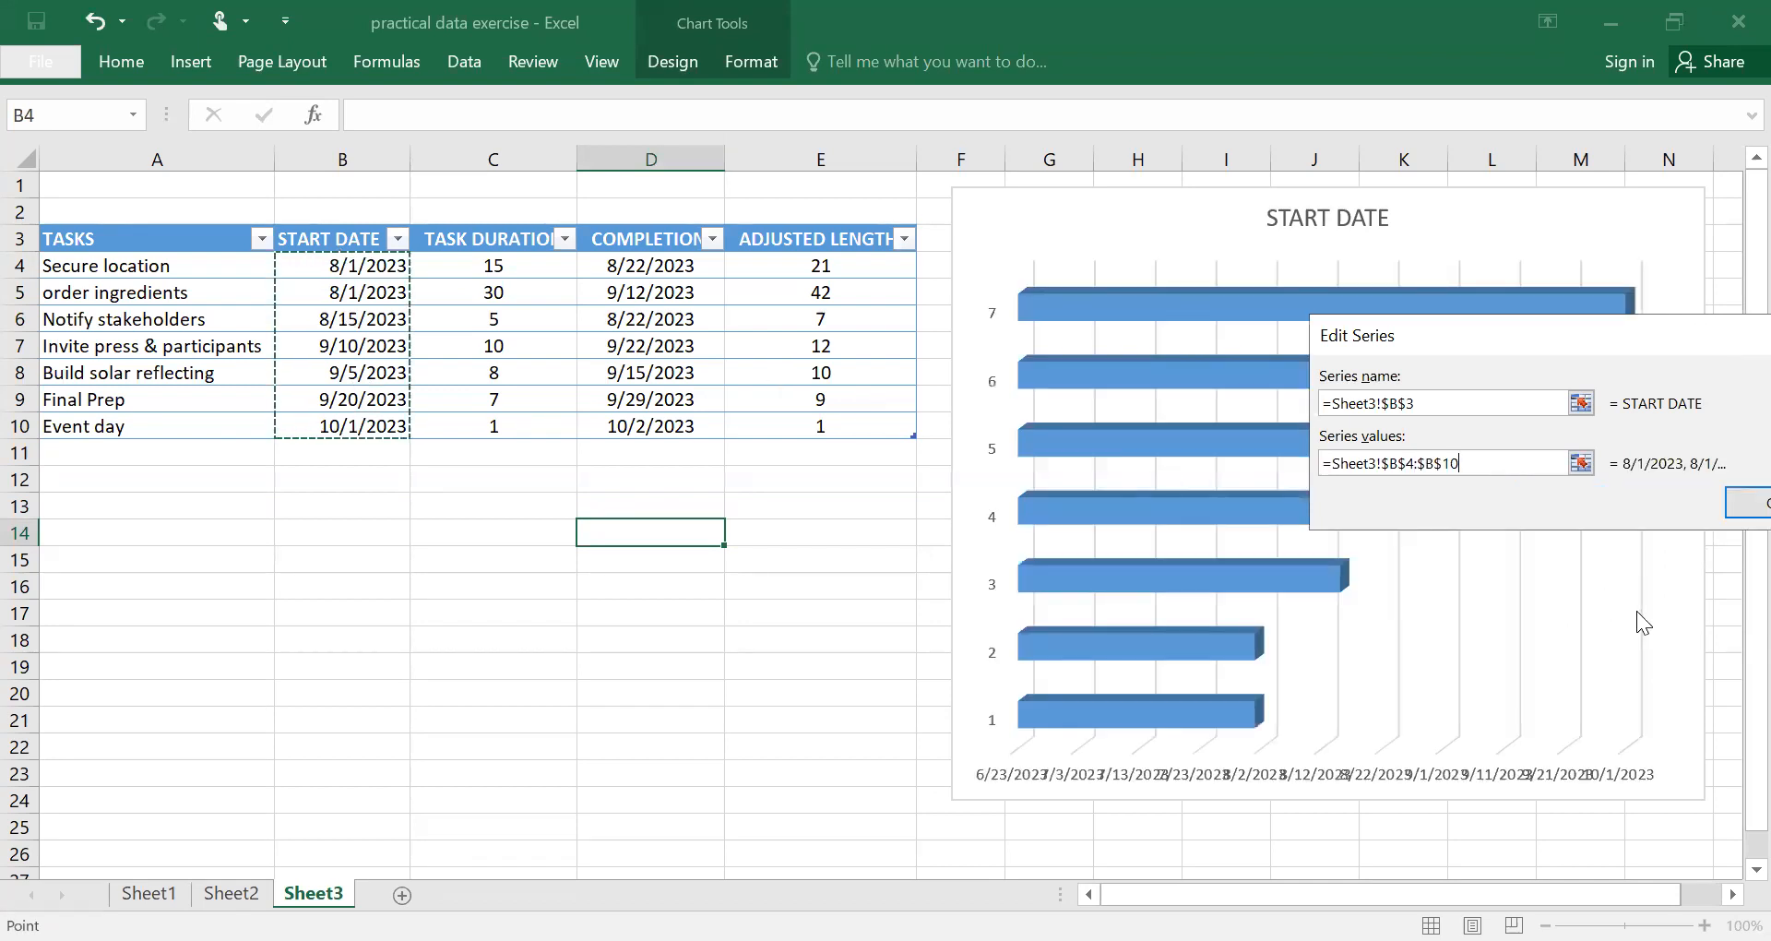
{"action": "left_click", "coordinate": [1733, 501]}
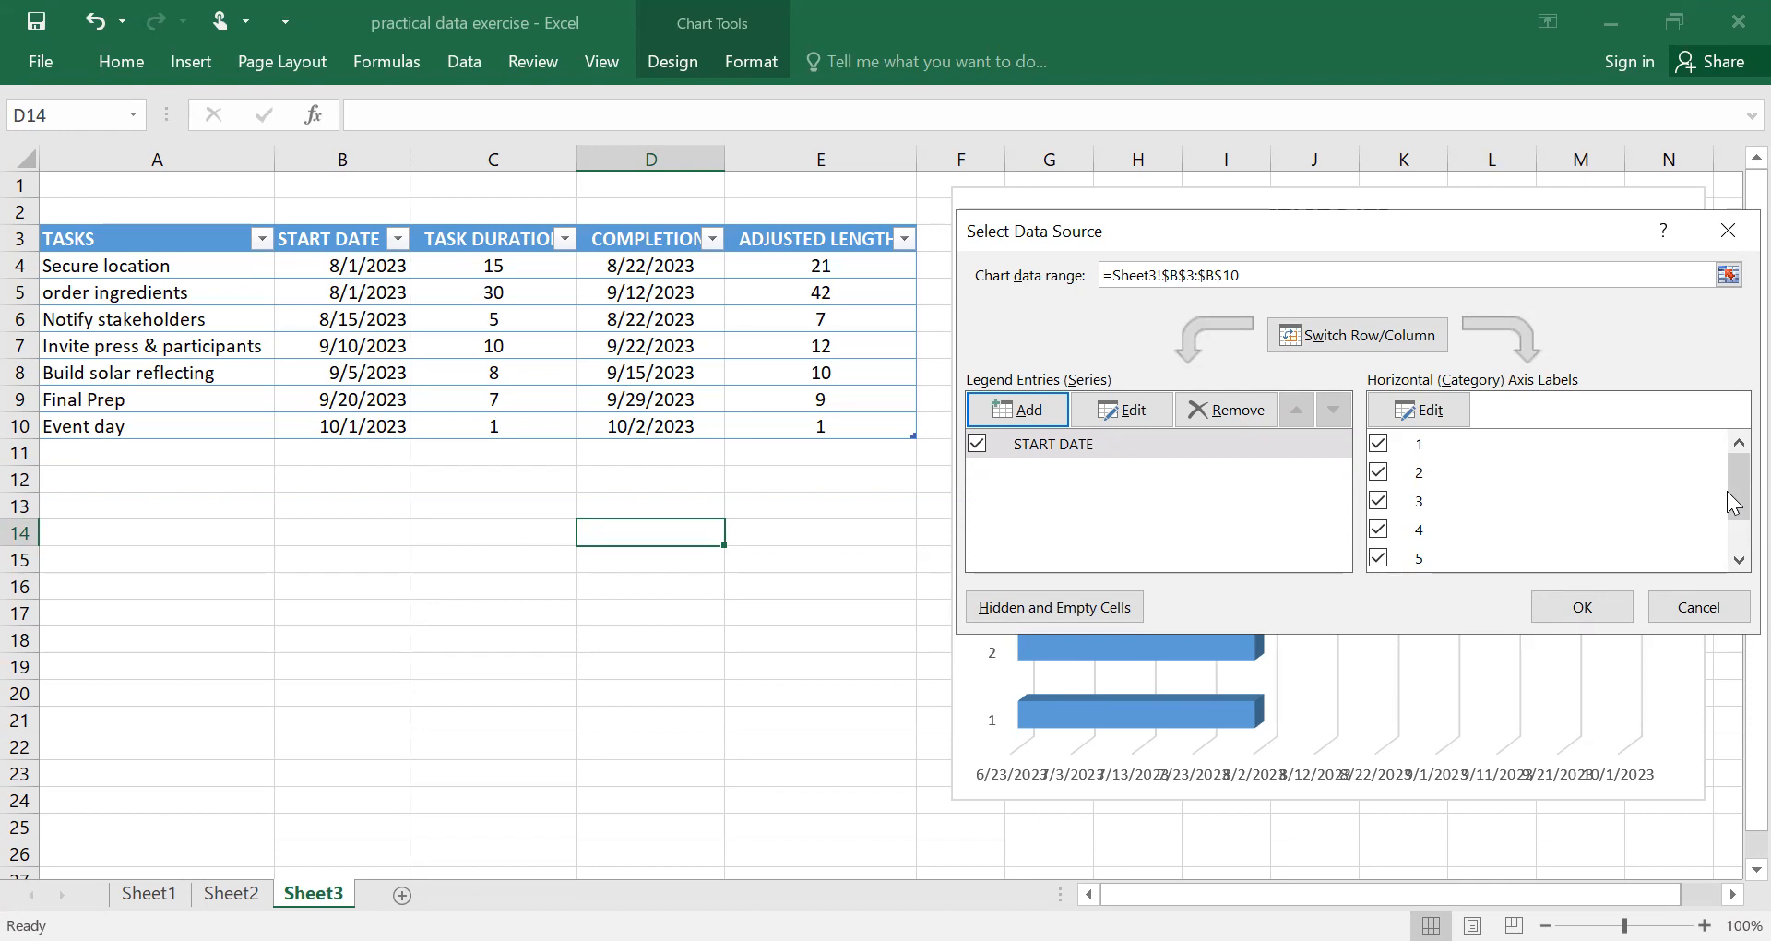
Add a second data series named from the ADJUSTED LENGTH header E3, with values from E4:E10.
{"action": "left_click", "coordinate": [1005, 416]}
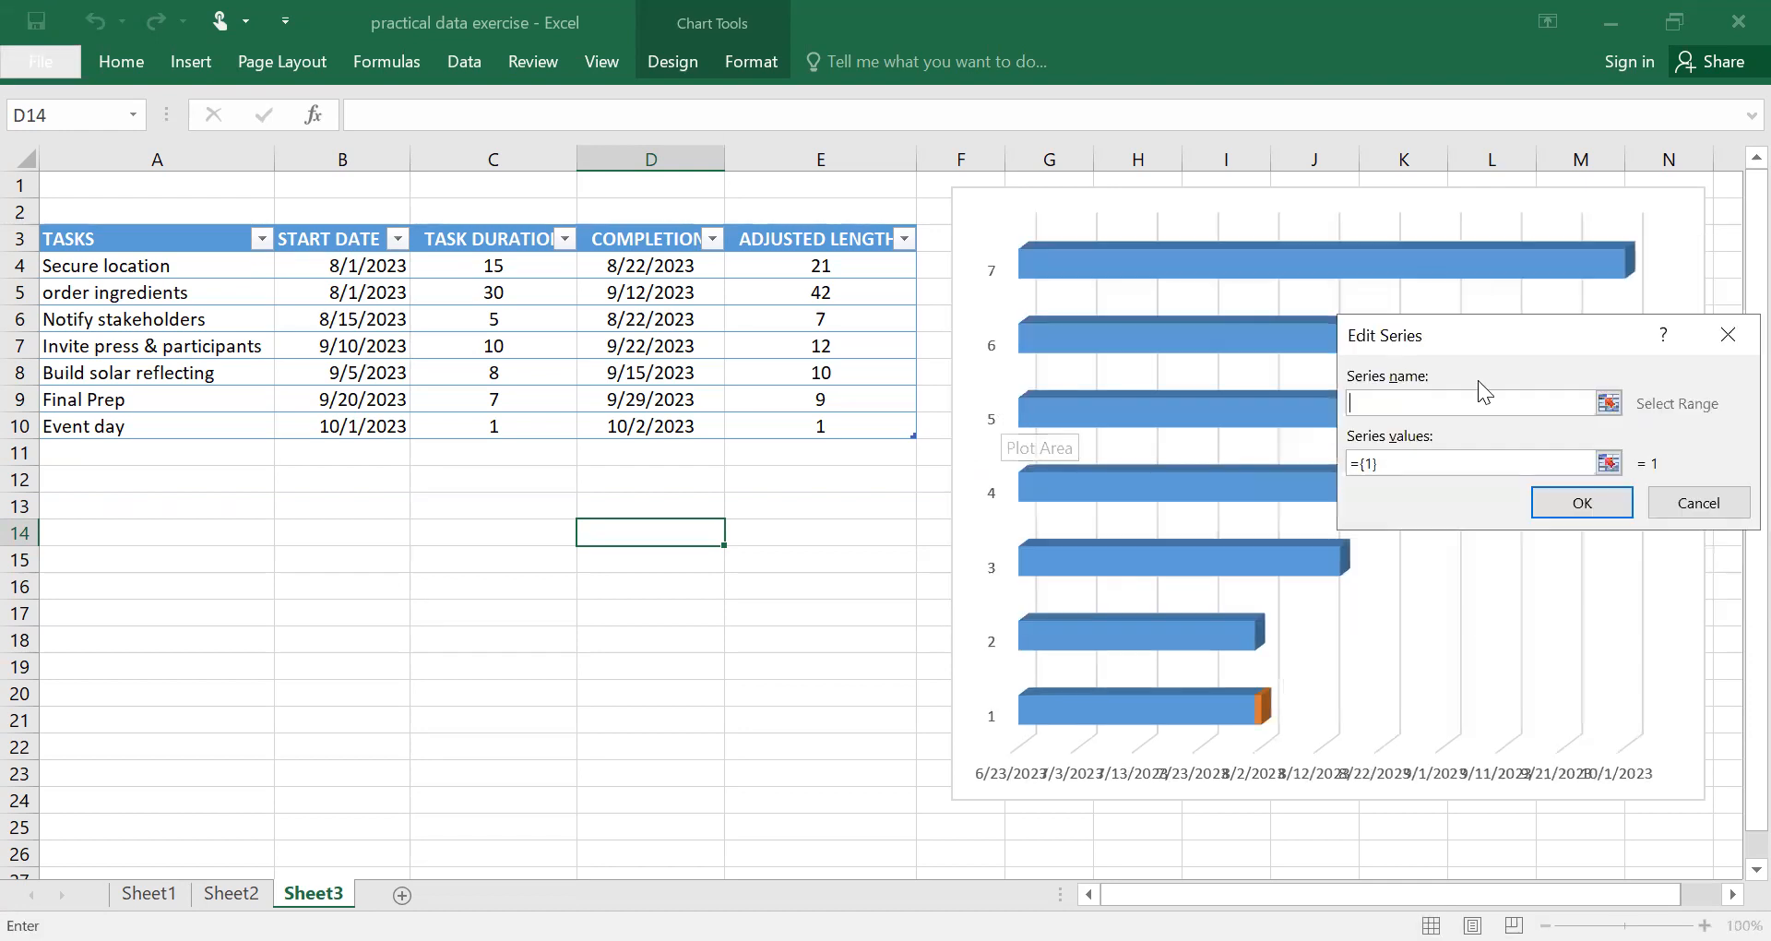
{"action": "left_click", "coordinate": [810, 245]}
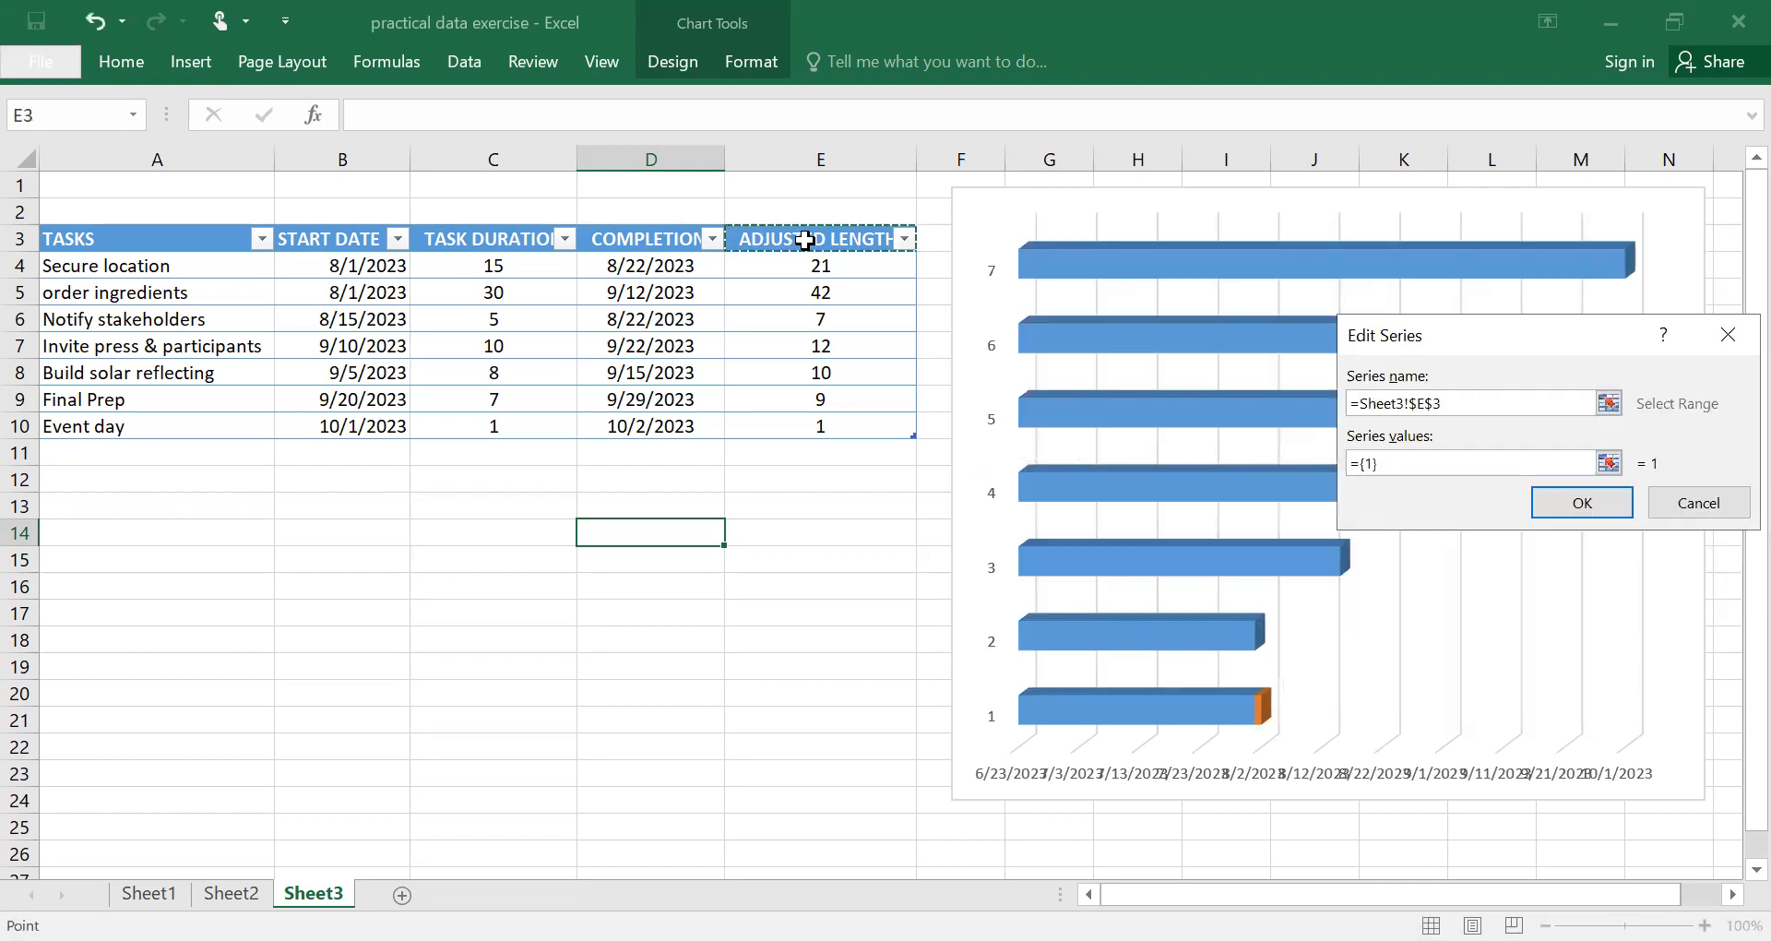
{"action": "left_click", "coordinate": [1380, 466]}
{"action": "key", "text": "BackSpace"}
{"action": "key", "text": "BackSpace"}
{"action": "key", "text": "BackSpace"}
{"action": "key", "text": "BackSpace"}
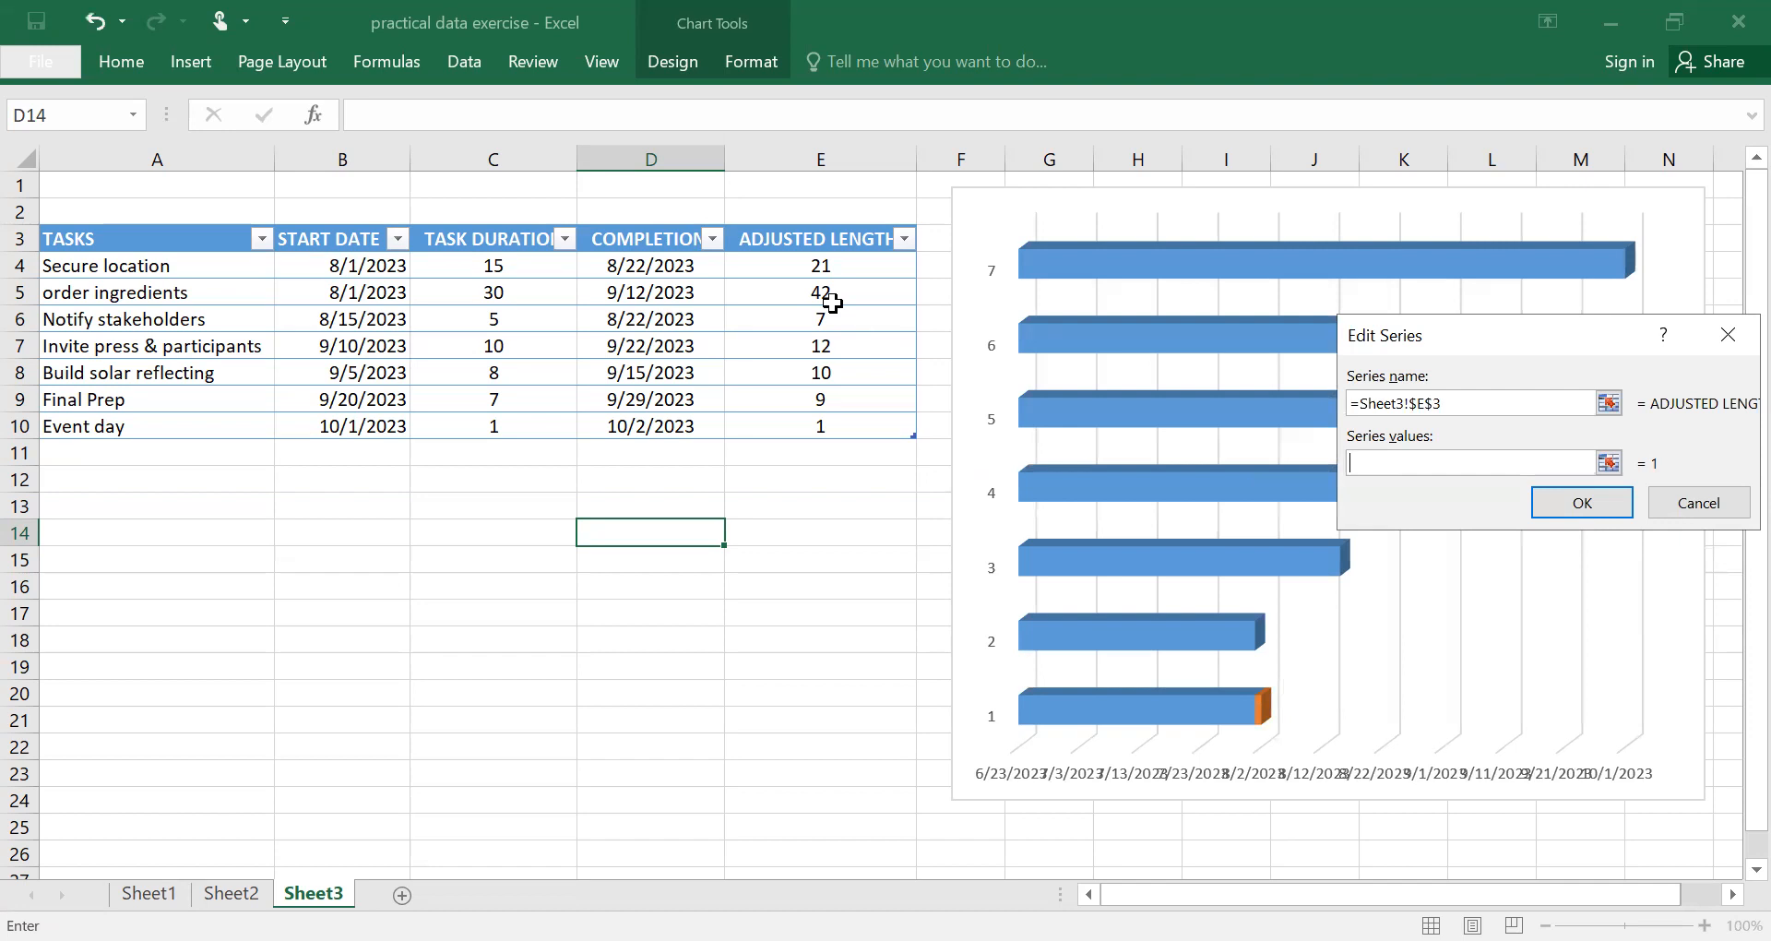
{"action": "left_click", "coordinate": [821, 270]}
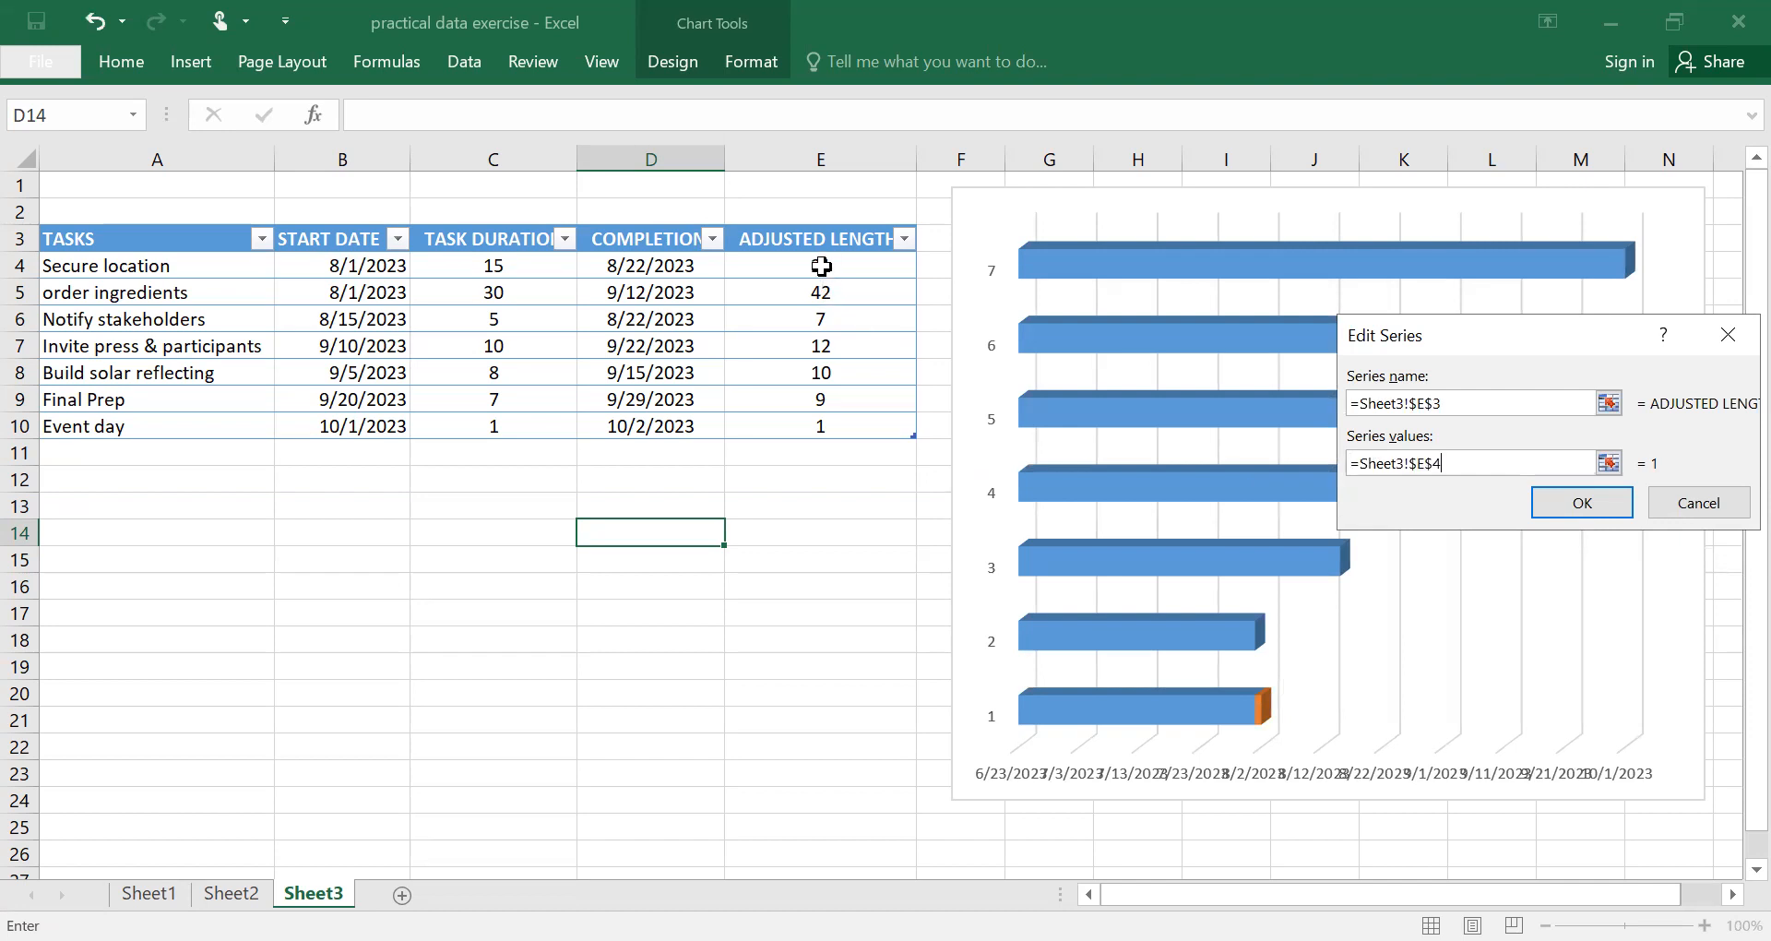
{"action": "left_click", "coordinate": [850, 419], "text": "shift"}
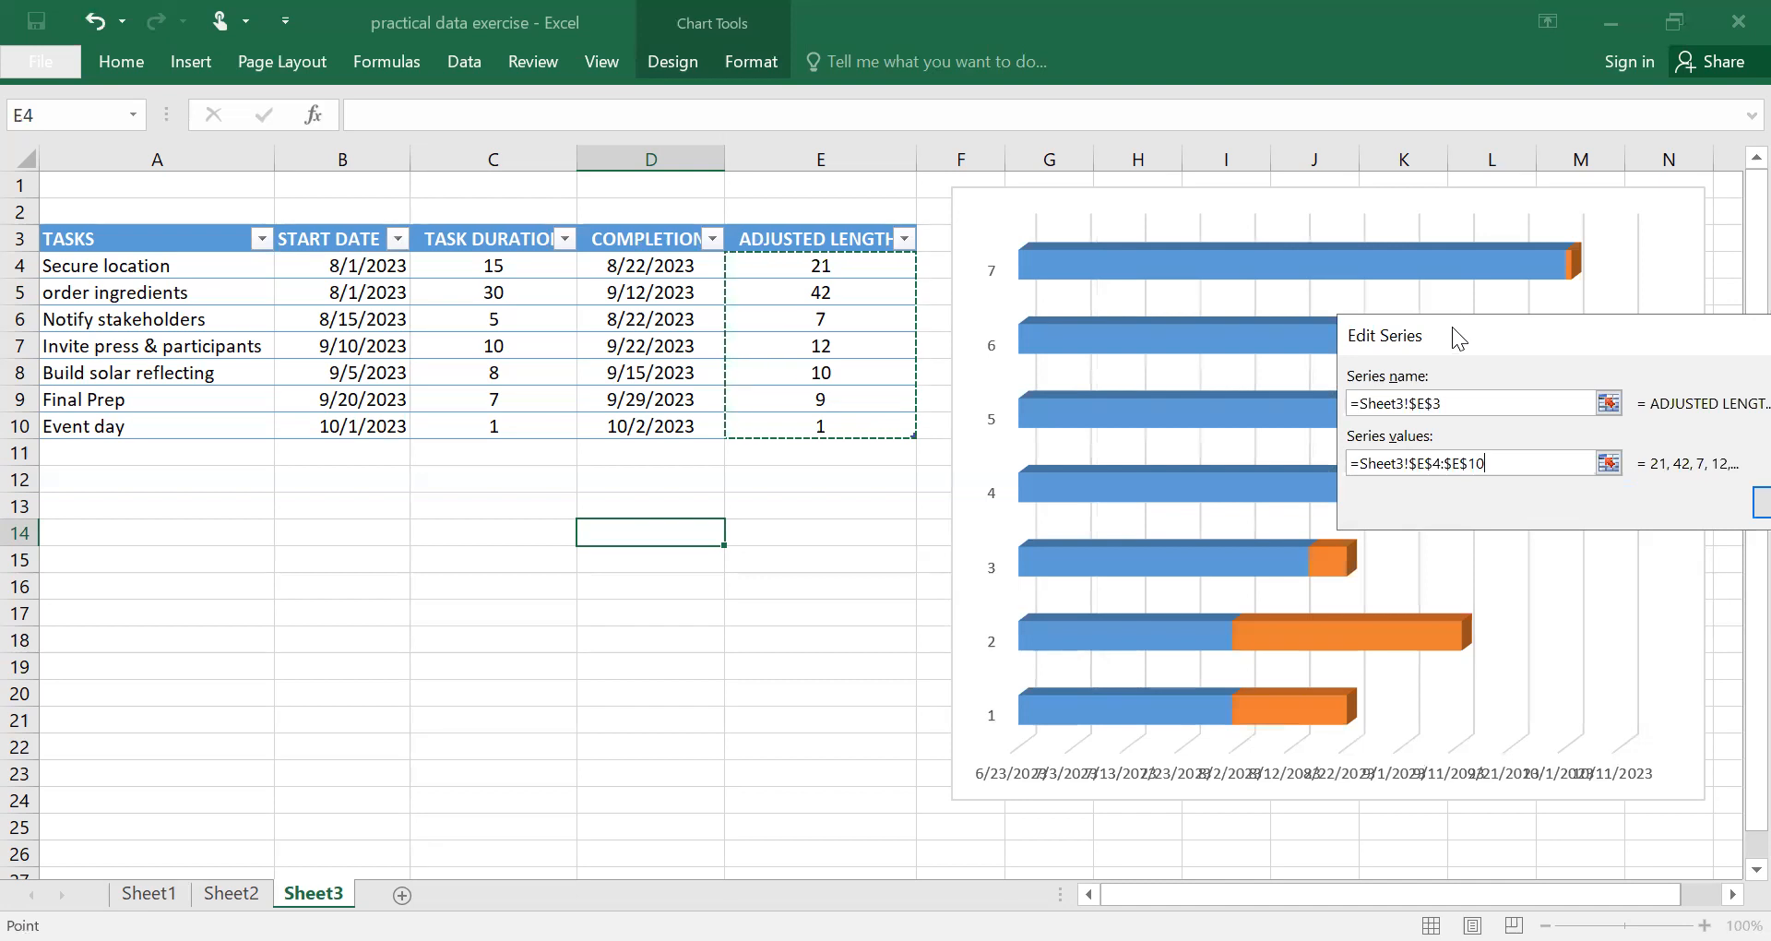
{"action": "left_click_drag", "start_coordinate": [1452, 326], "coordinate": [1176, 247]}
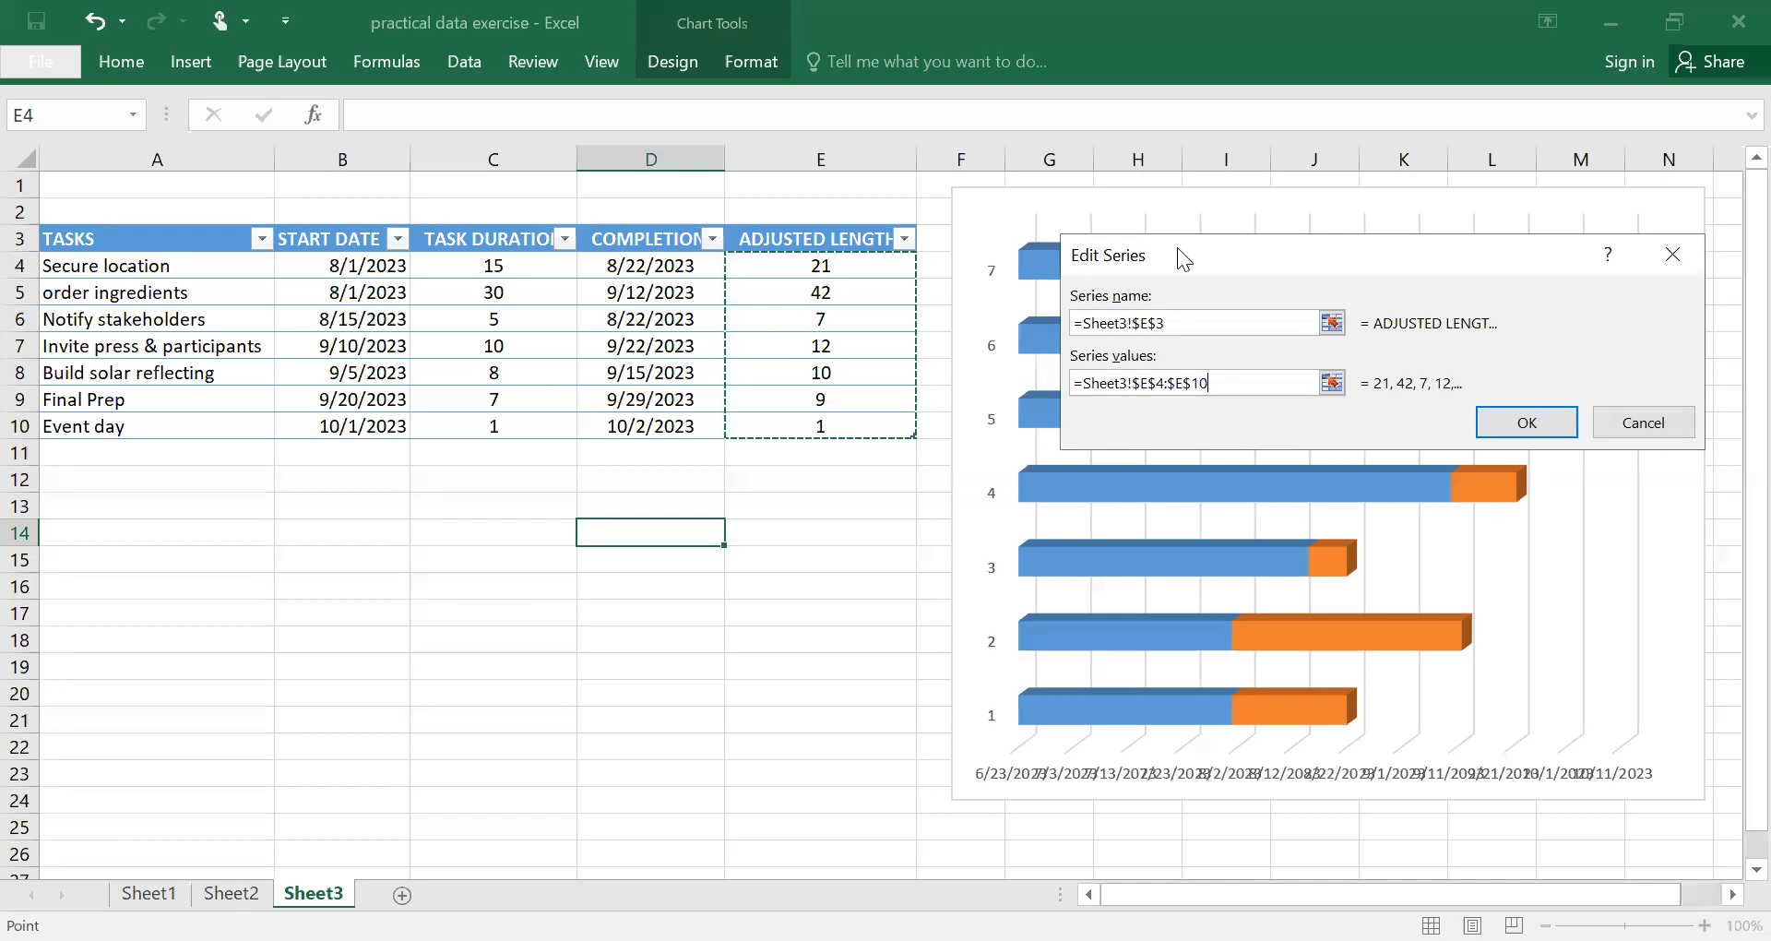
{"action": "left_click", "coordinate": [1531, 421]}
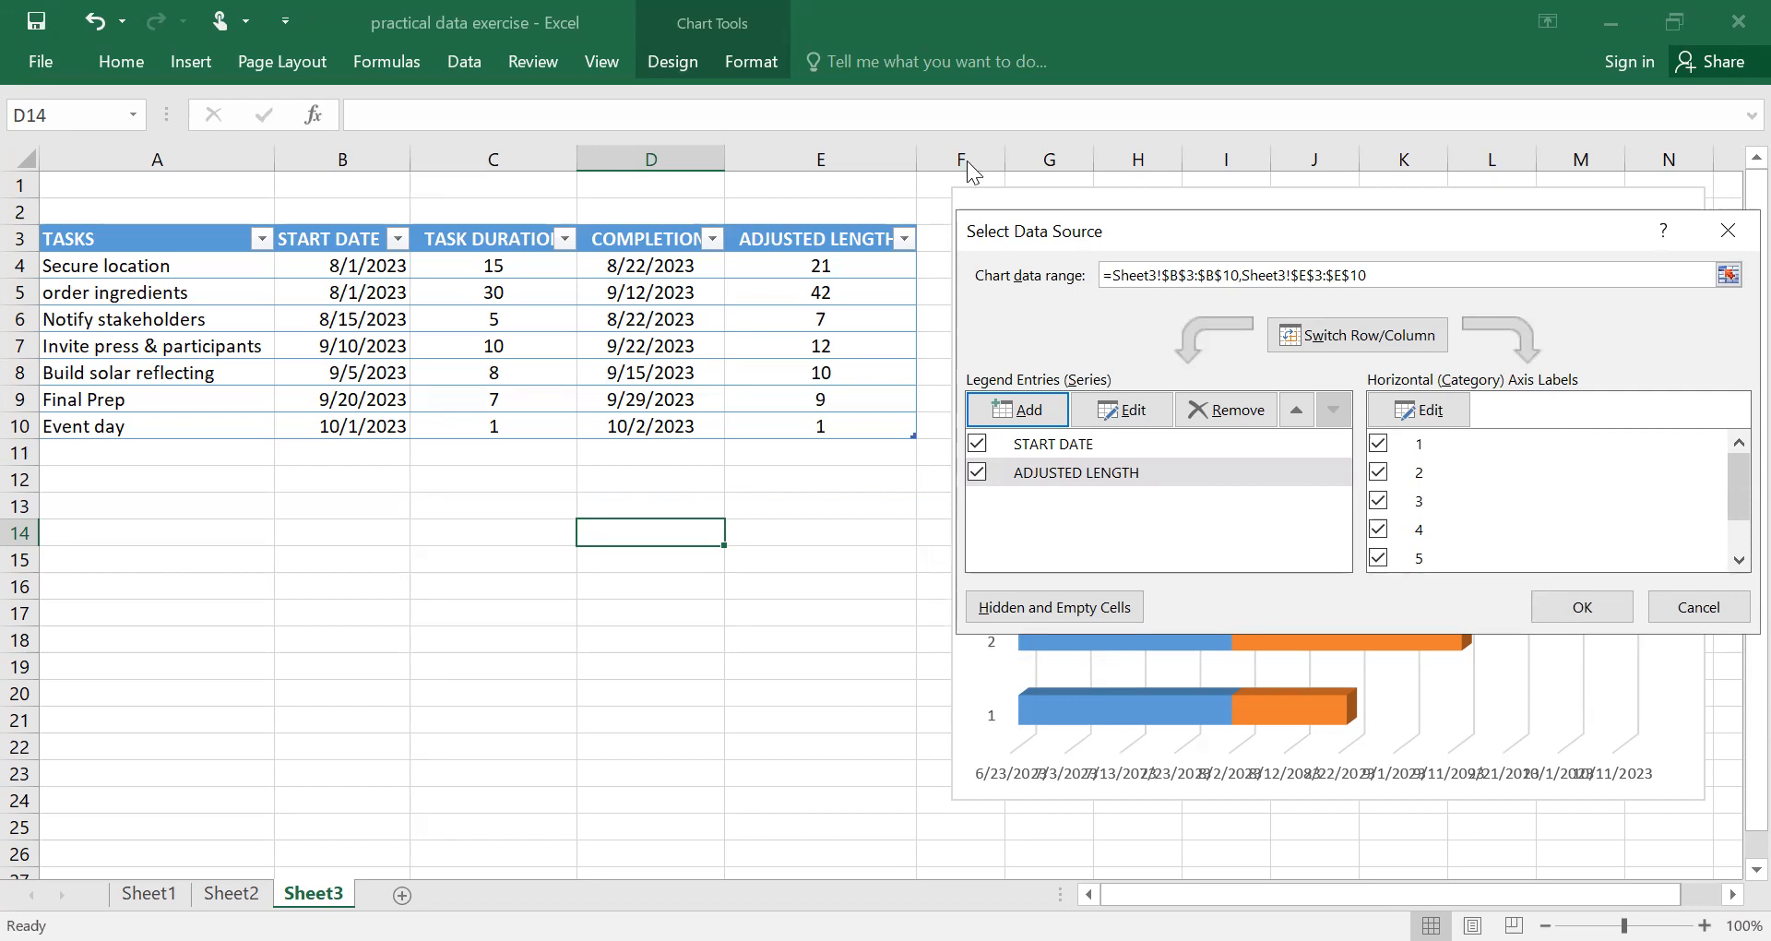
Set the category axis labels to the task names in A4:A10 and apply the chart's data source.
{"action": "left_click", "coordinate": [1425, 415]}
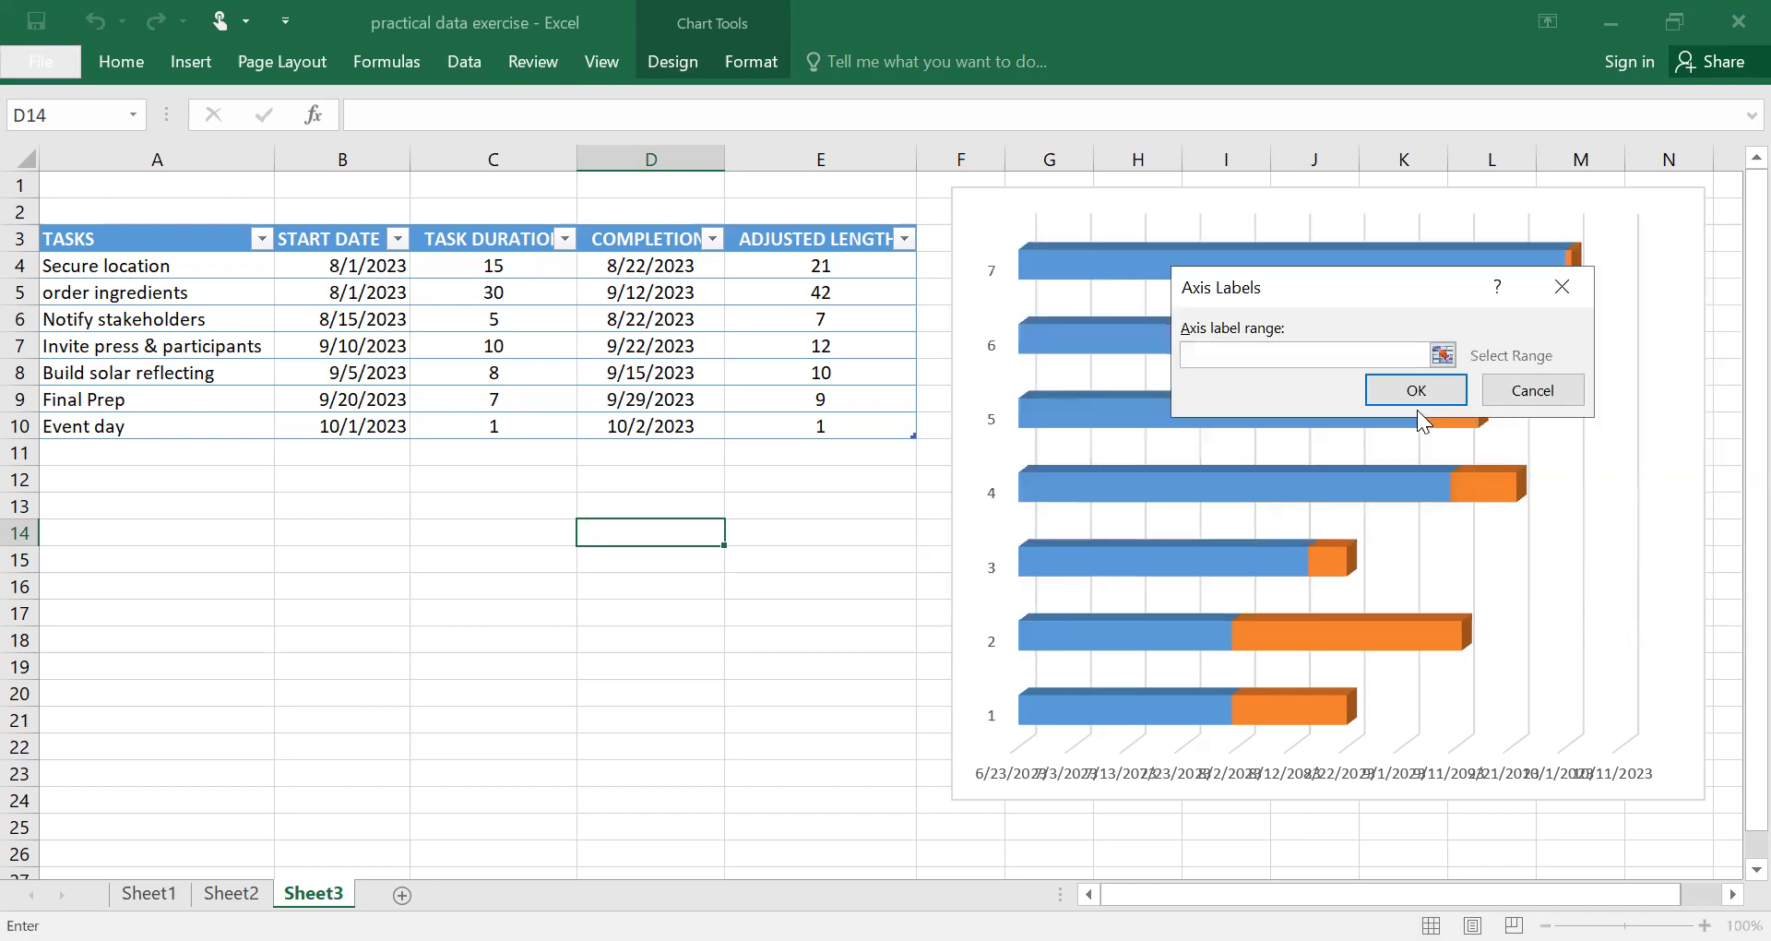
{"action": "left_click", "coordinate": [109, 266]}
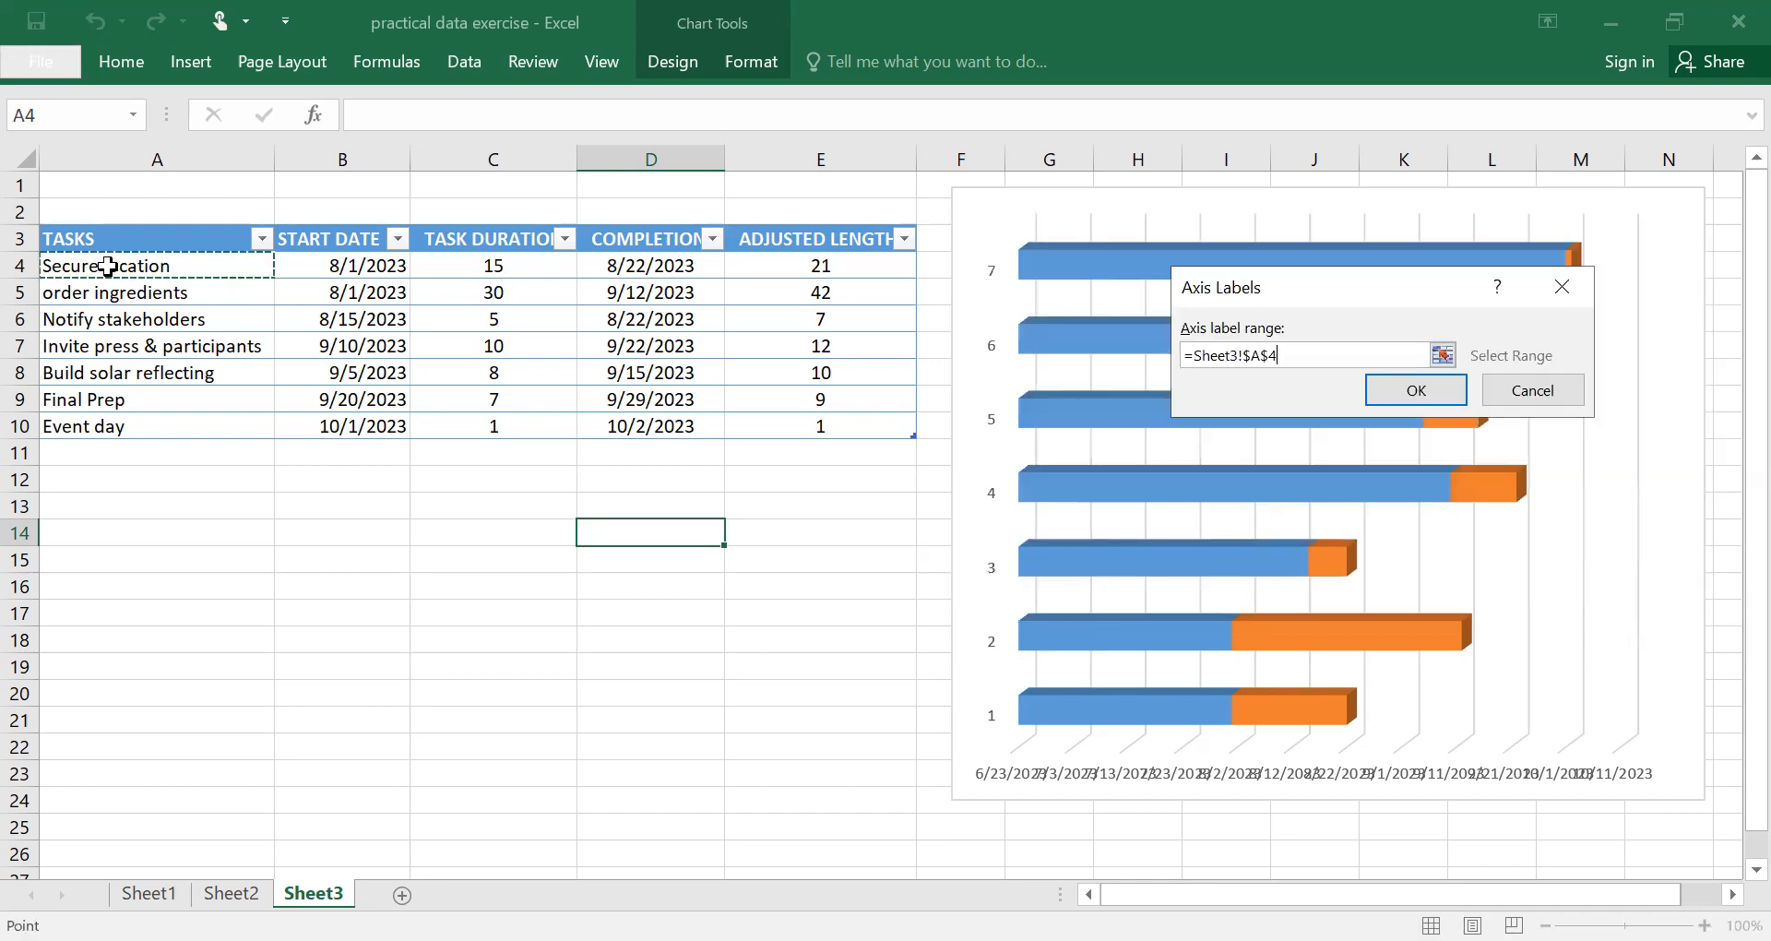
{"action": "left_click", "coordinate": [101, 425], "text": "shift"}
{"action": "left_click", "coordinate": [1632, 395]}
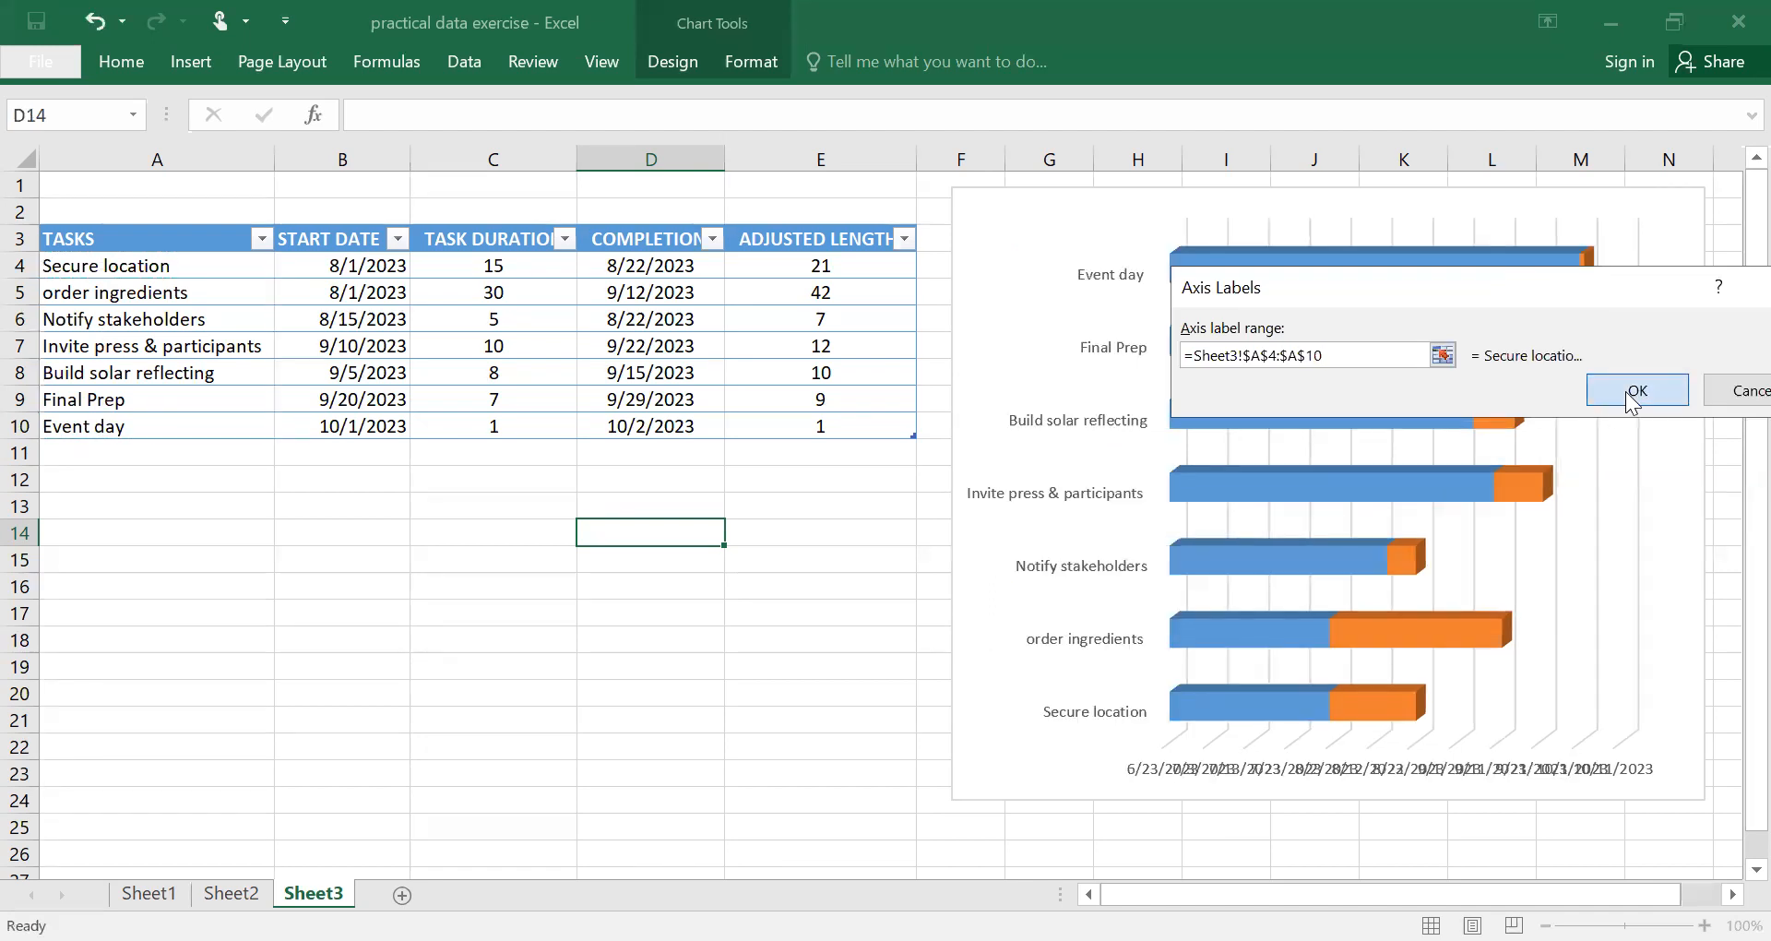
{"action": "left_click", "coordinate": [1584, 604]}
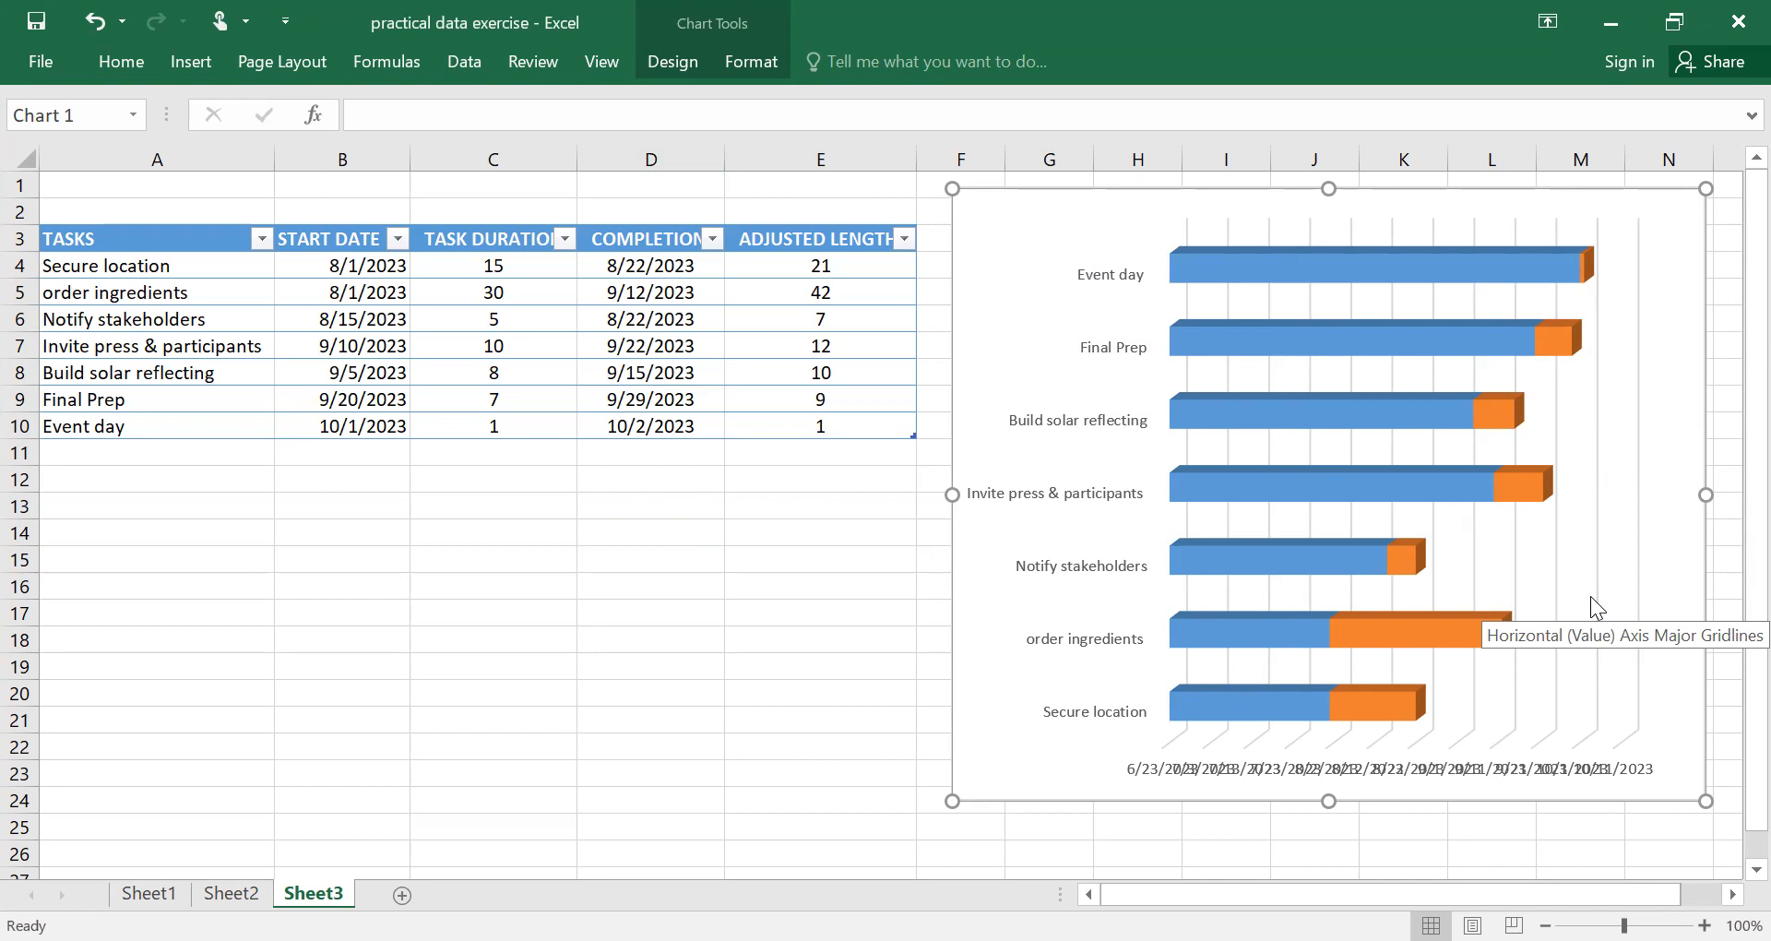
Widen the chart to reach from column A to column N and extend its lower edge to row 28.
{"action": "left_click_drag", "start_coordinate": [952, 495], "coordinate": [404, 413]}
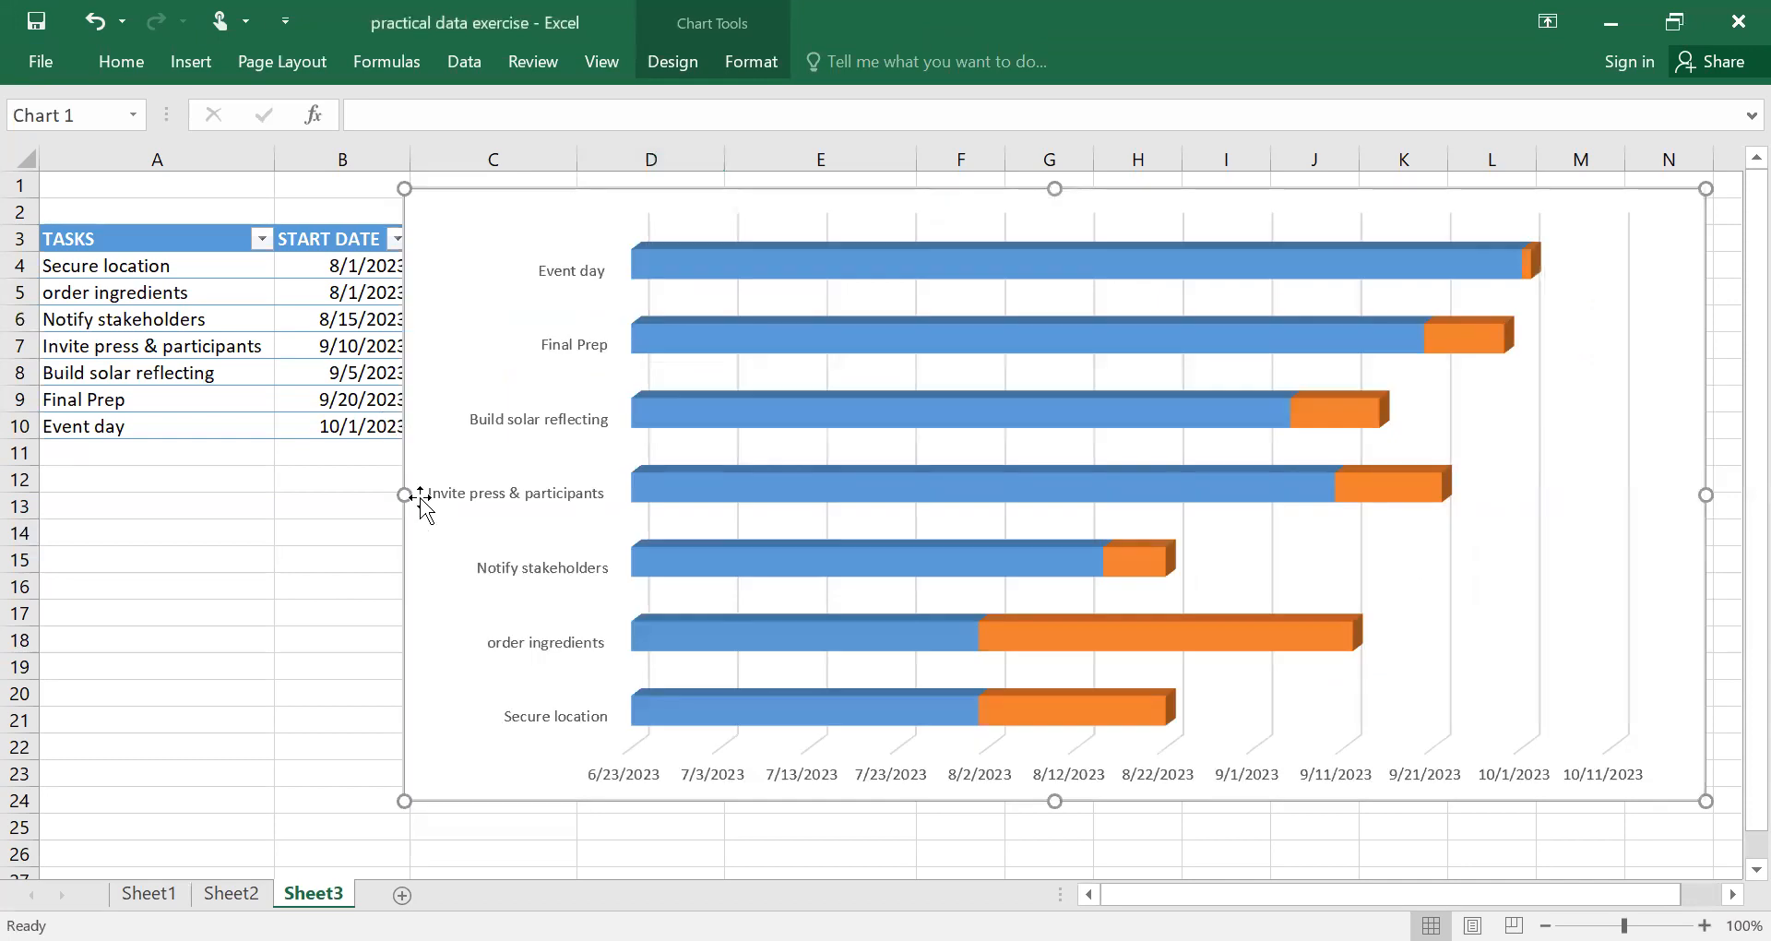
{"action": "left_click_drag", "start_coordinate": [406, 495], "coordinate": [121, 435]}
{"action": "left_click_drag", "start_coordinate": [914, 797], "coordinate": [906, 838]}
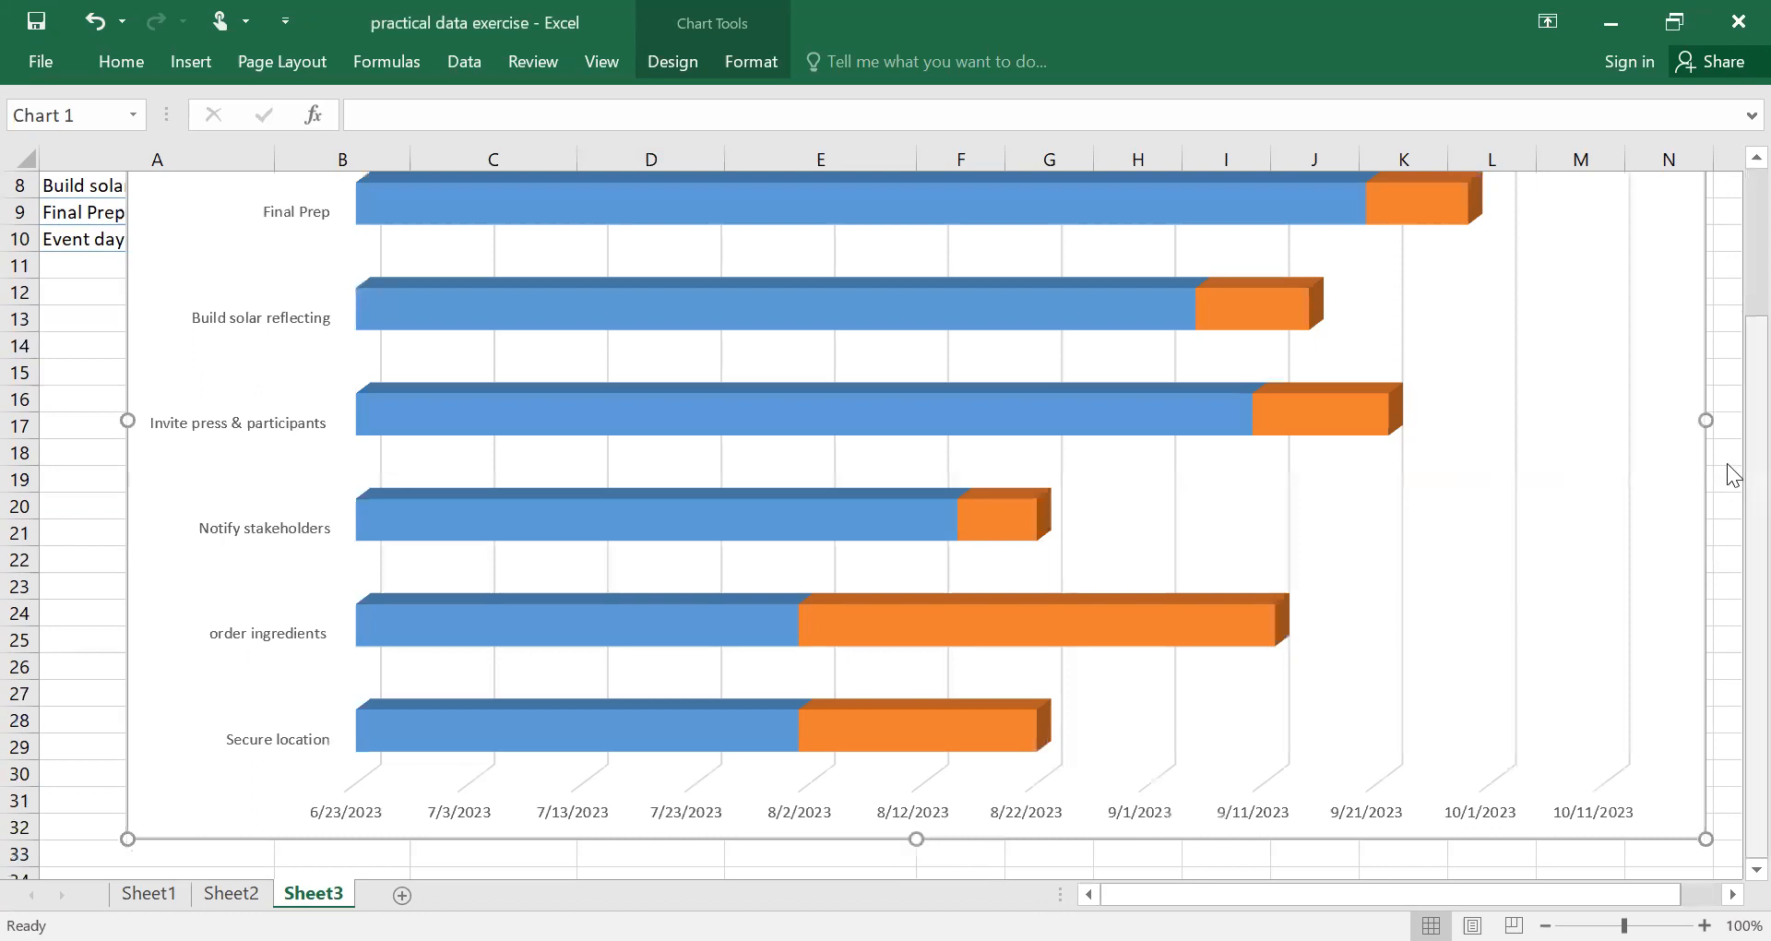
{"action": "left_click_drag", "start_coordinate": [1728, 380], "coordinate": [1726, 450]}
{"action": "left_click_drag", "start_coordinate": [918, 838], "coordinate": [910, 738]}
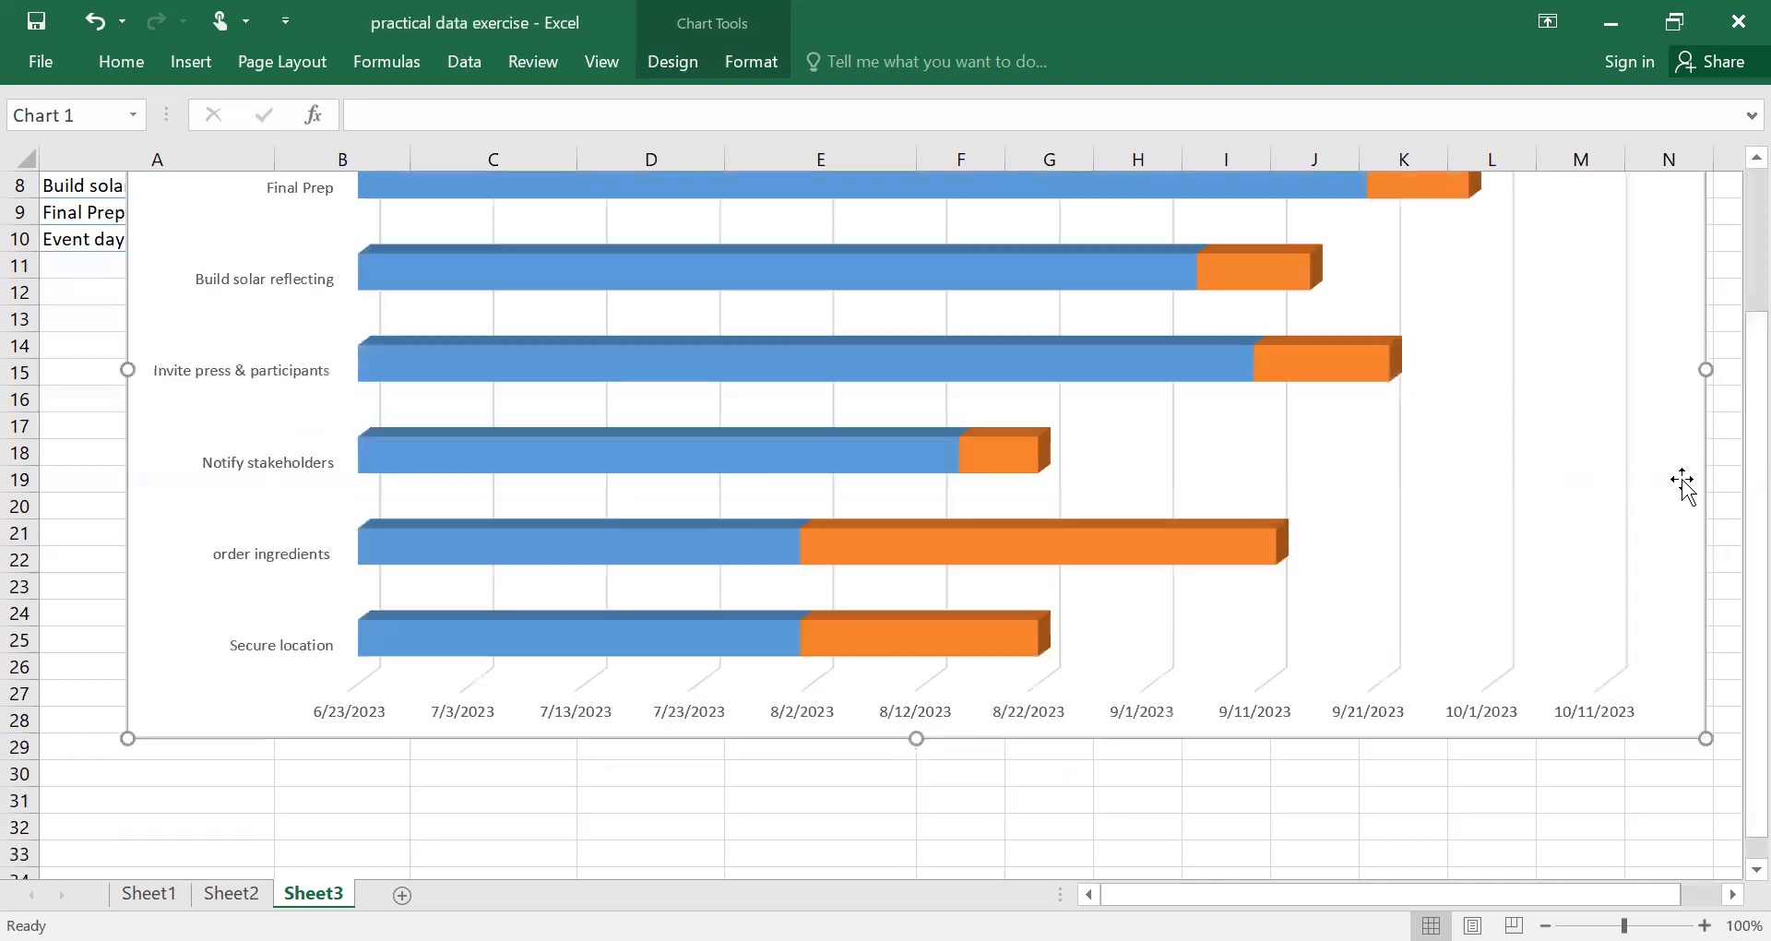
{"action": "left_click_drag", "start_coordinate": [1727, 404], "coordinate": [1727, 364]}
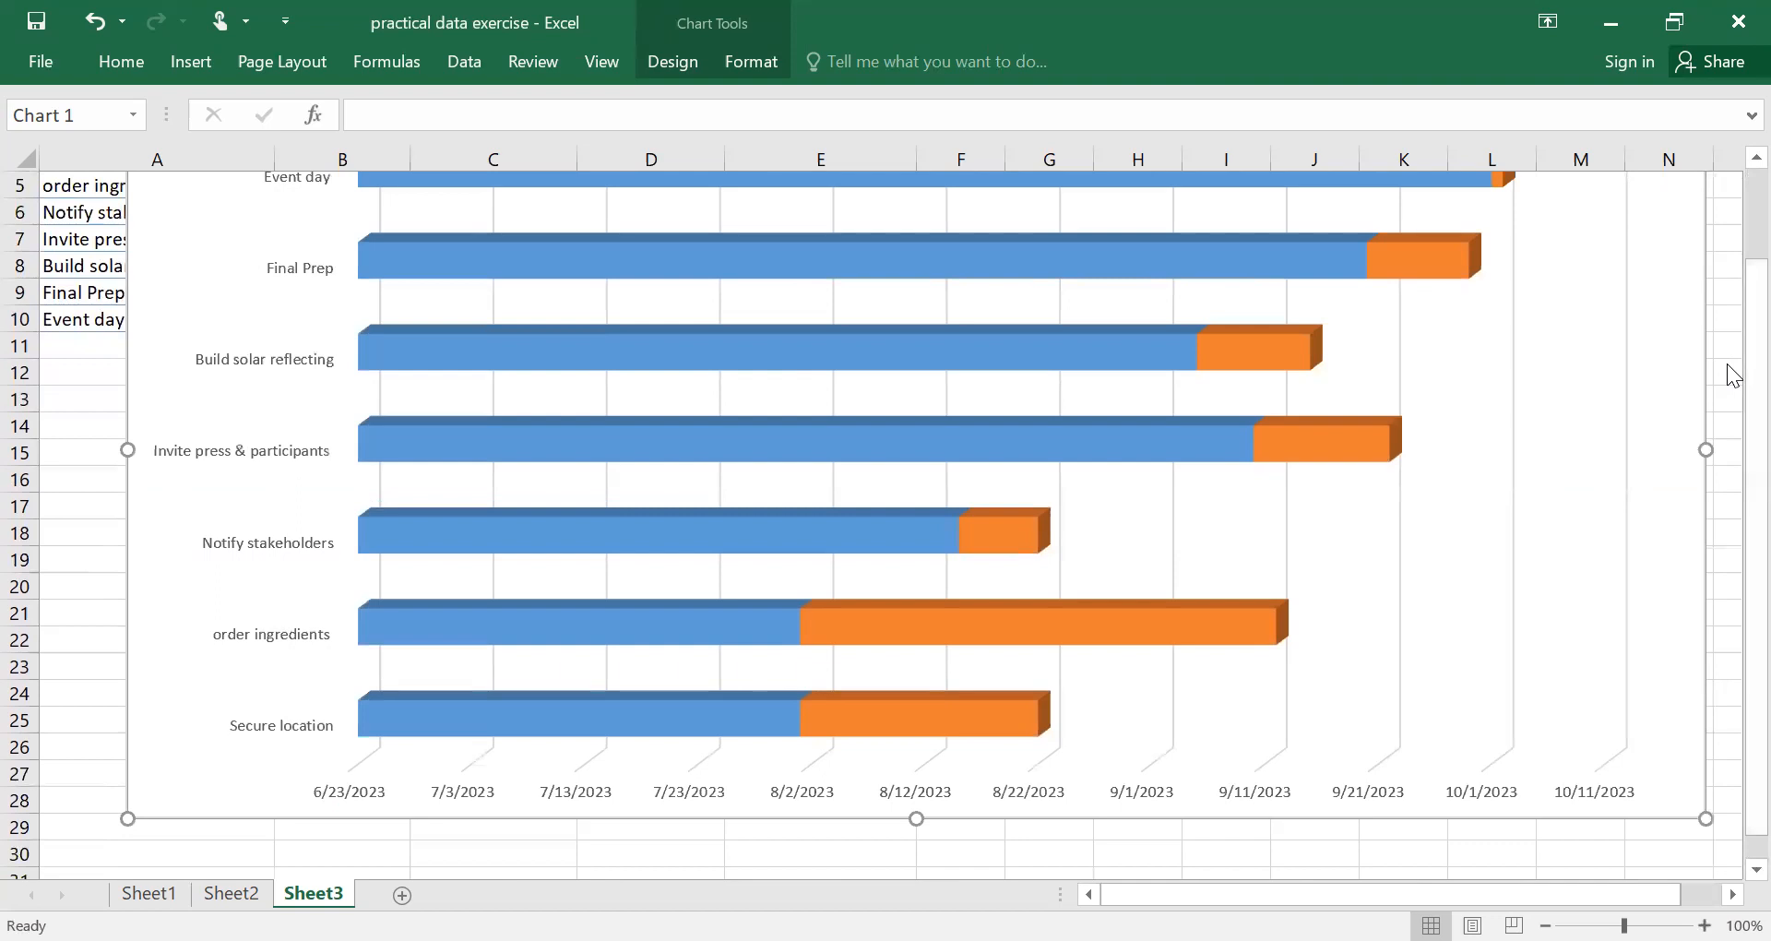
Set the fill of the chart's START DATE series to No fill.
{"action": "left_click", "coordinate": [690, 317]}
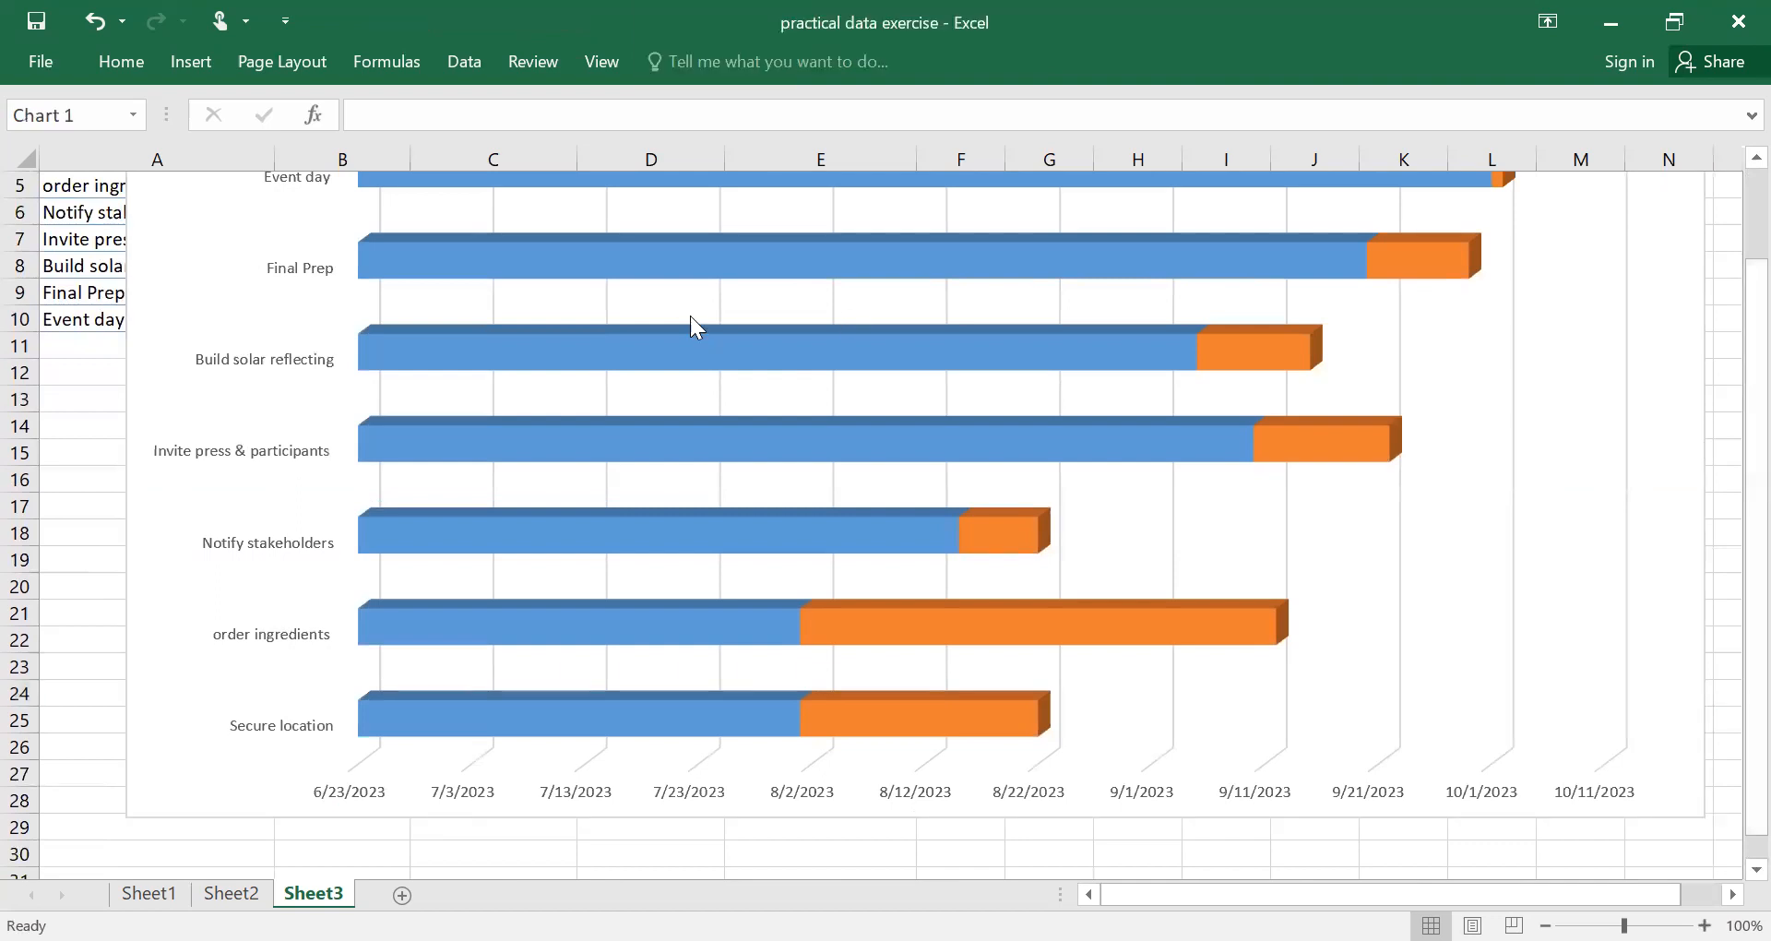
{"action": "left_click", "coordinate": [688, 333]}
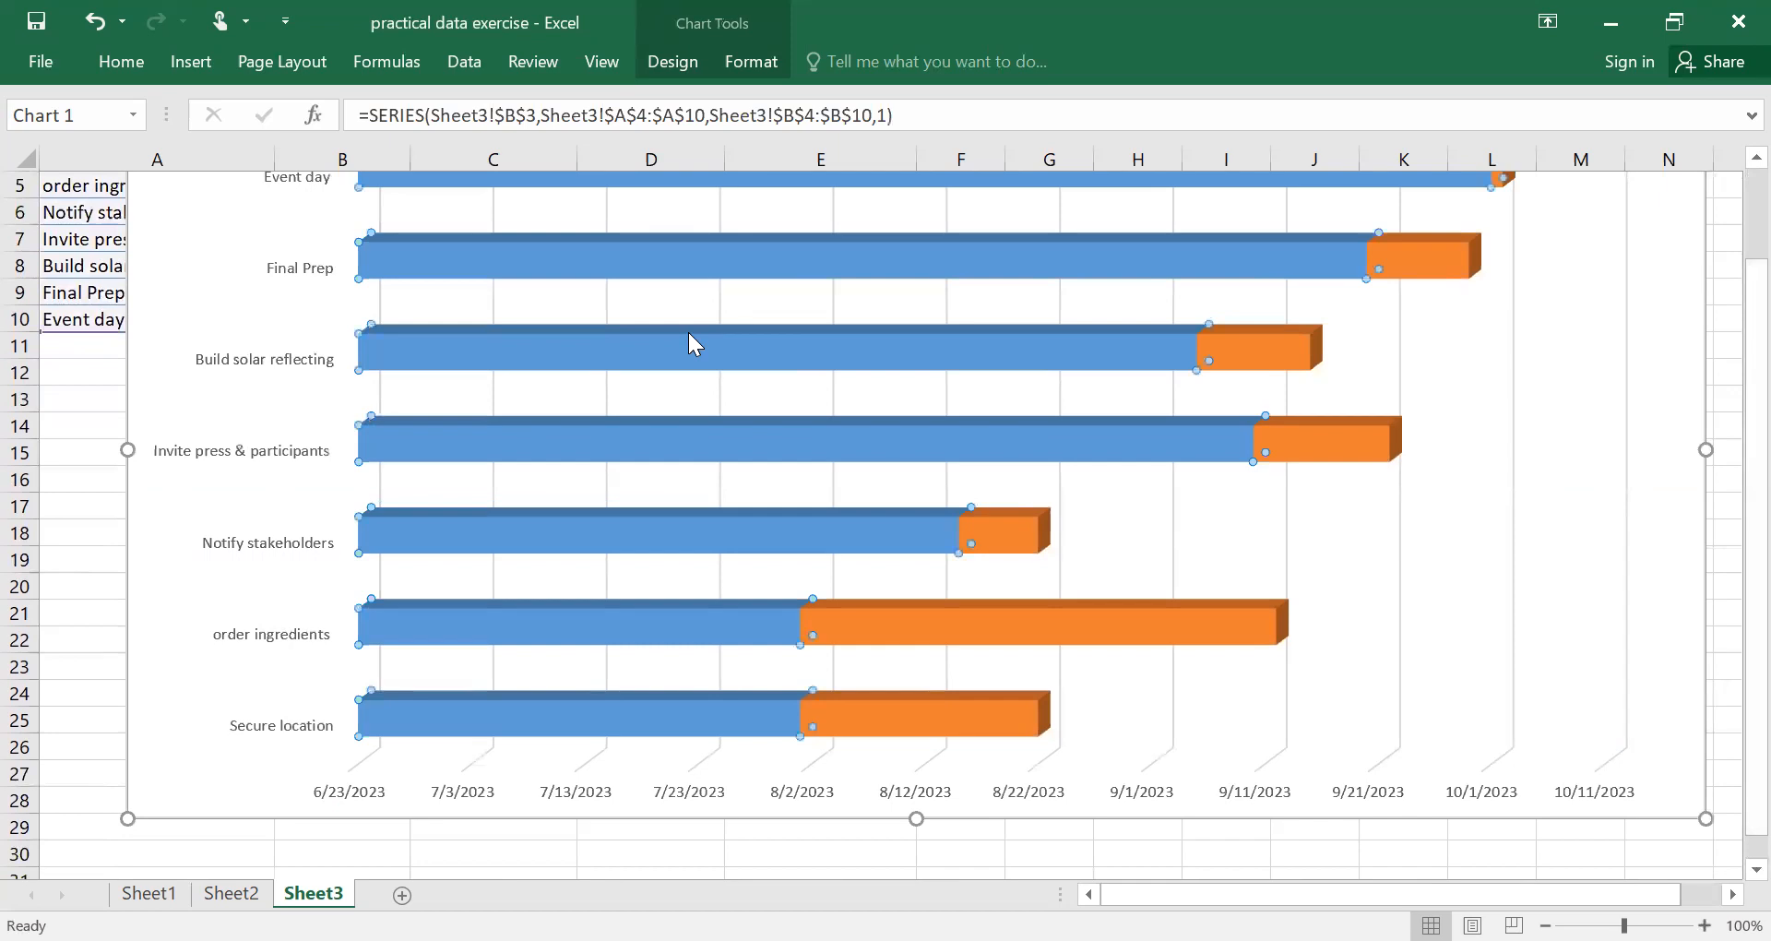
{"action": "right_click", "coordinate": [688, 350]}
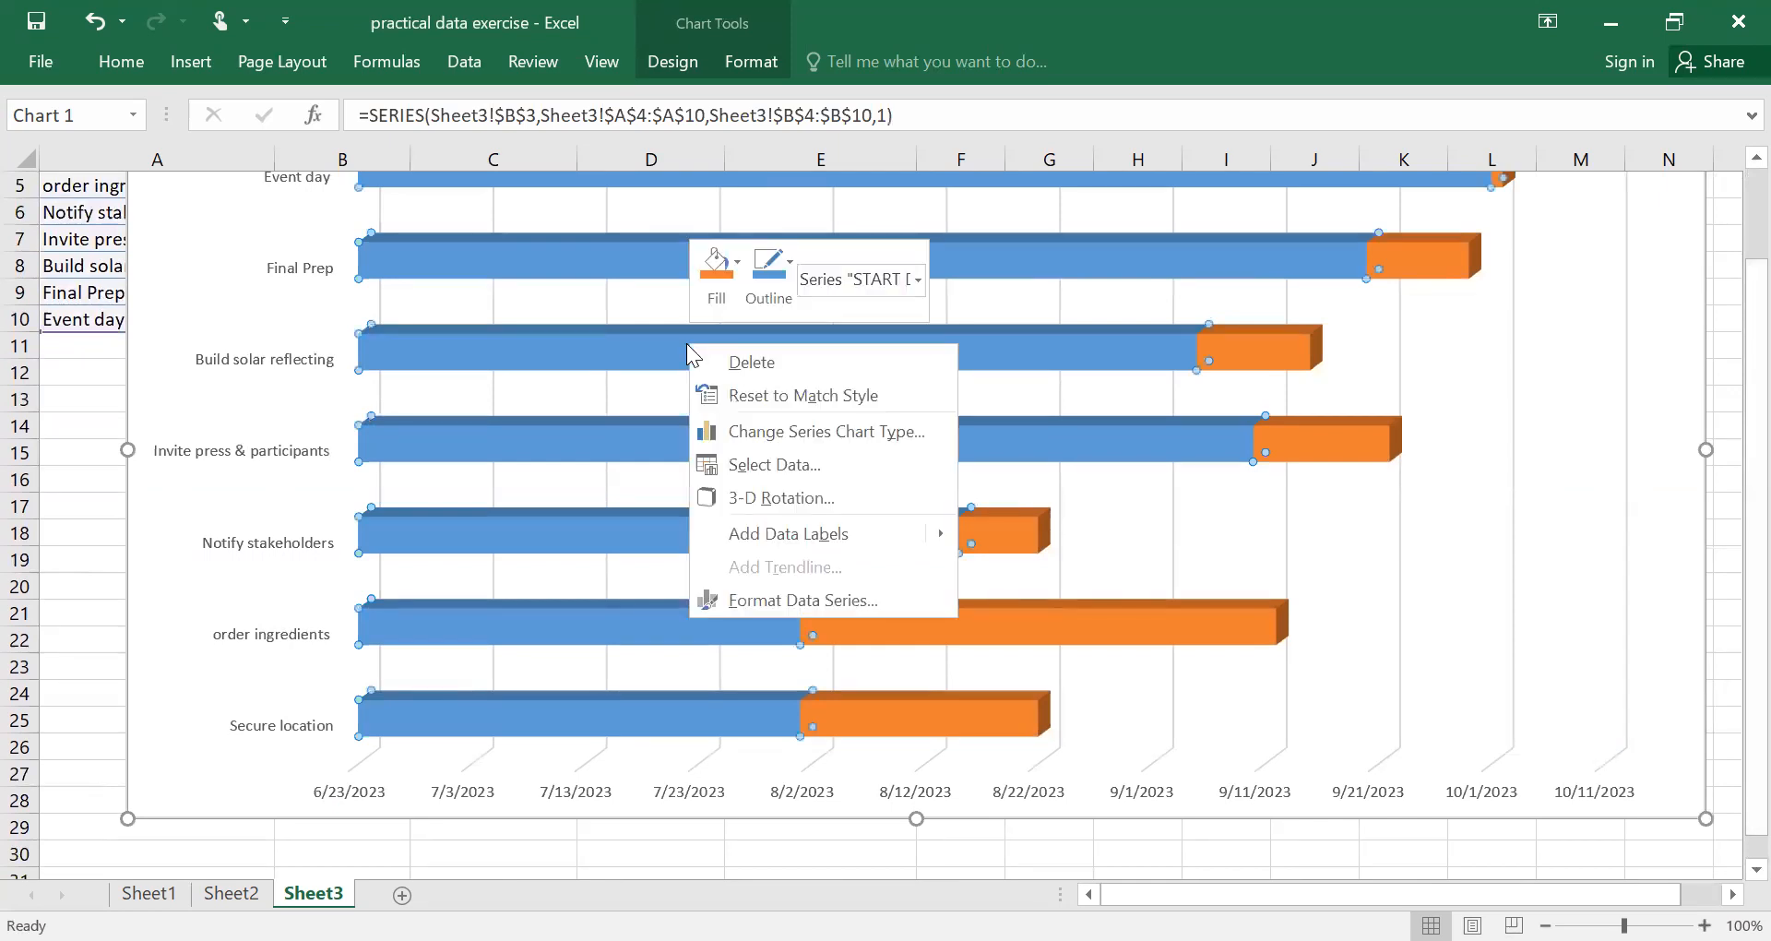
{"action": "left_click", "coordinate": [754, 599]}
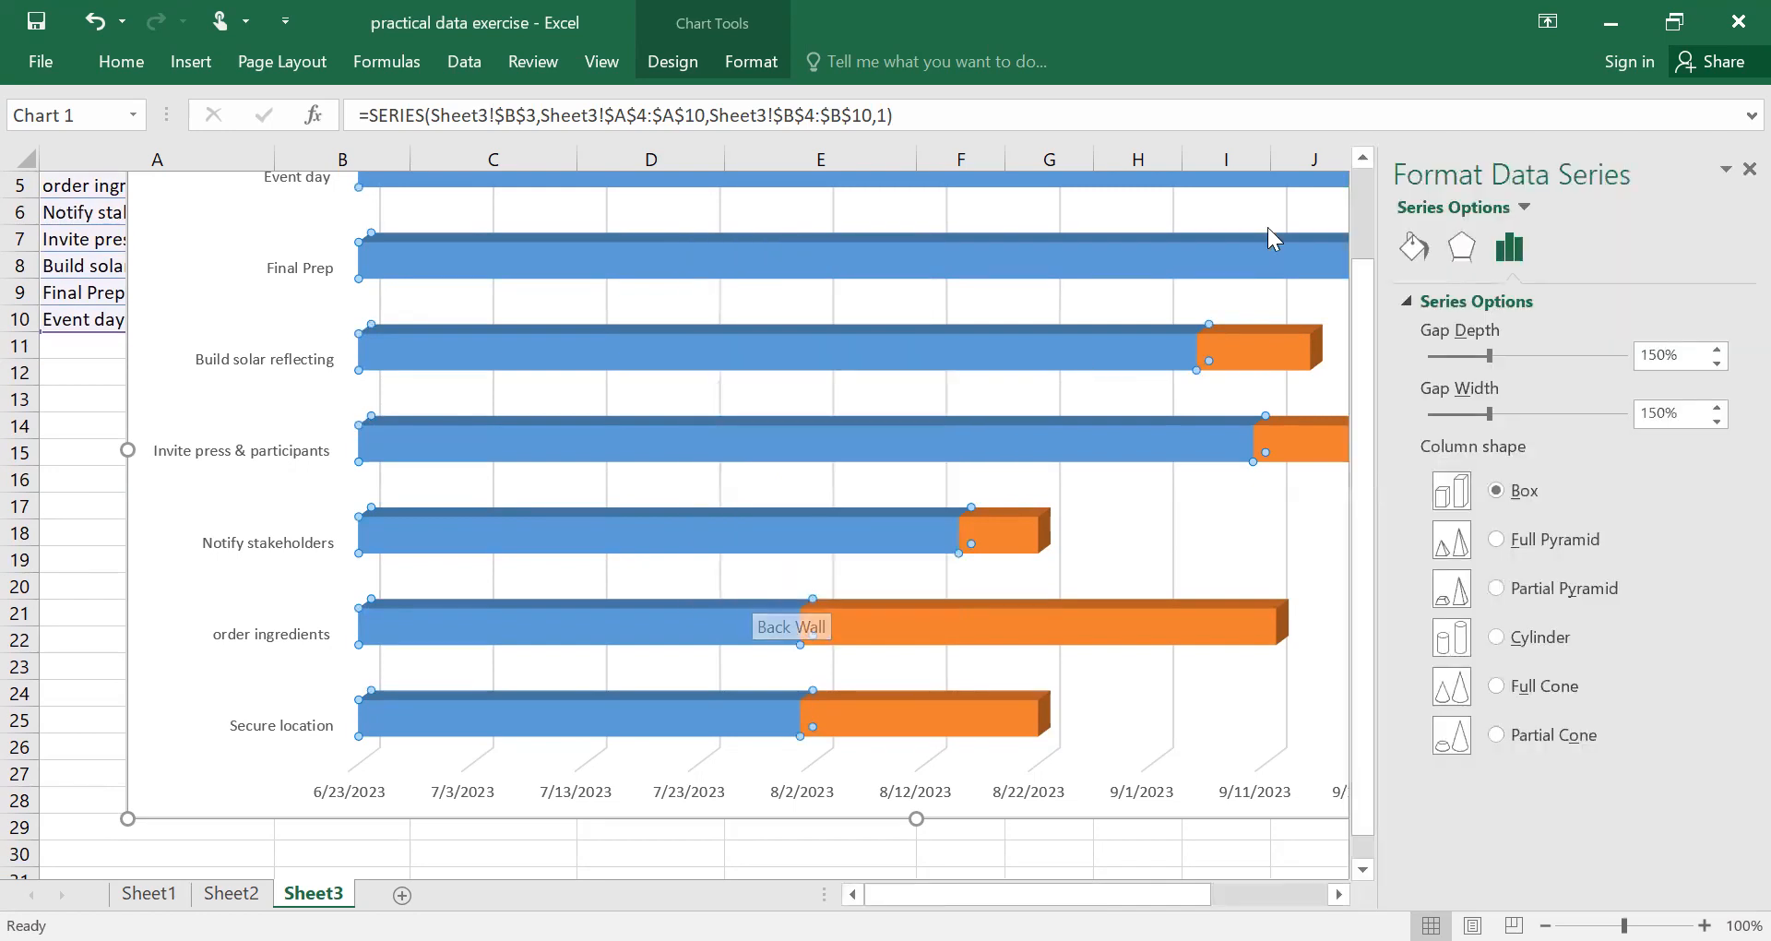
{"action": "left_click", "coordinate": [1414, 247]}
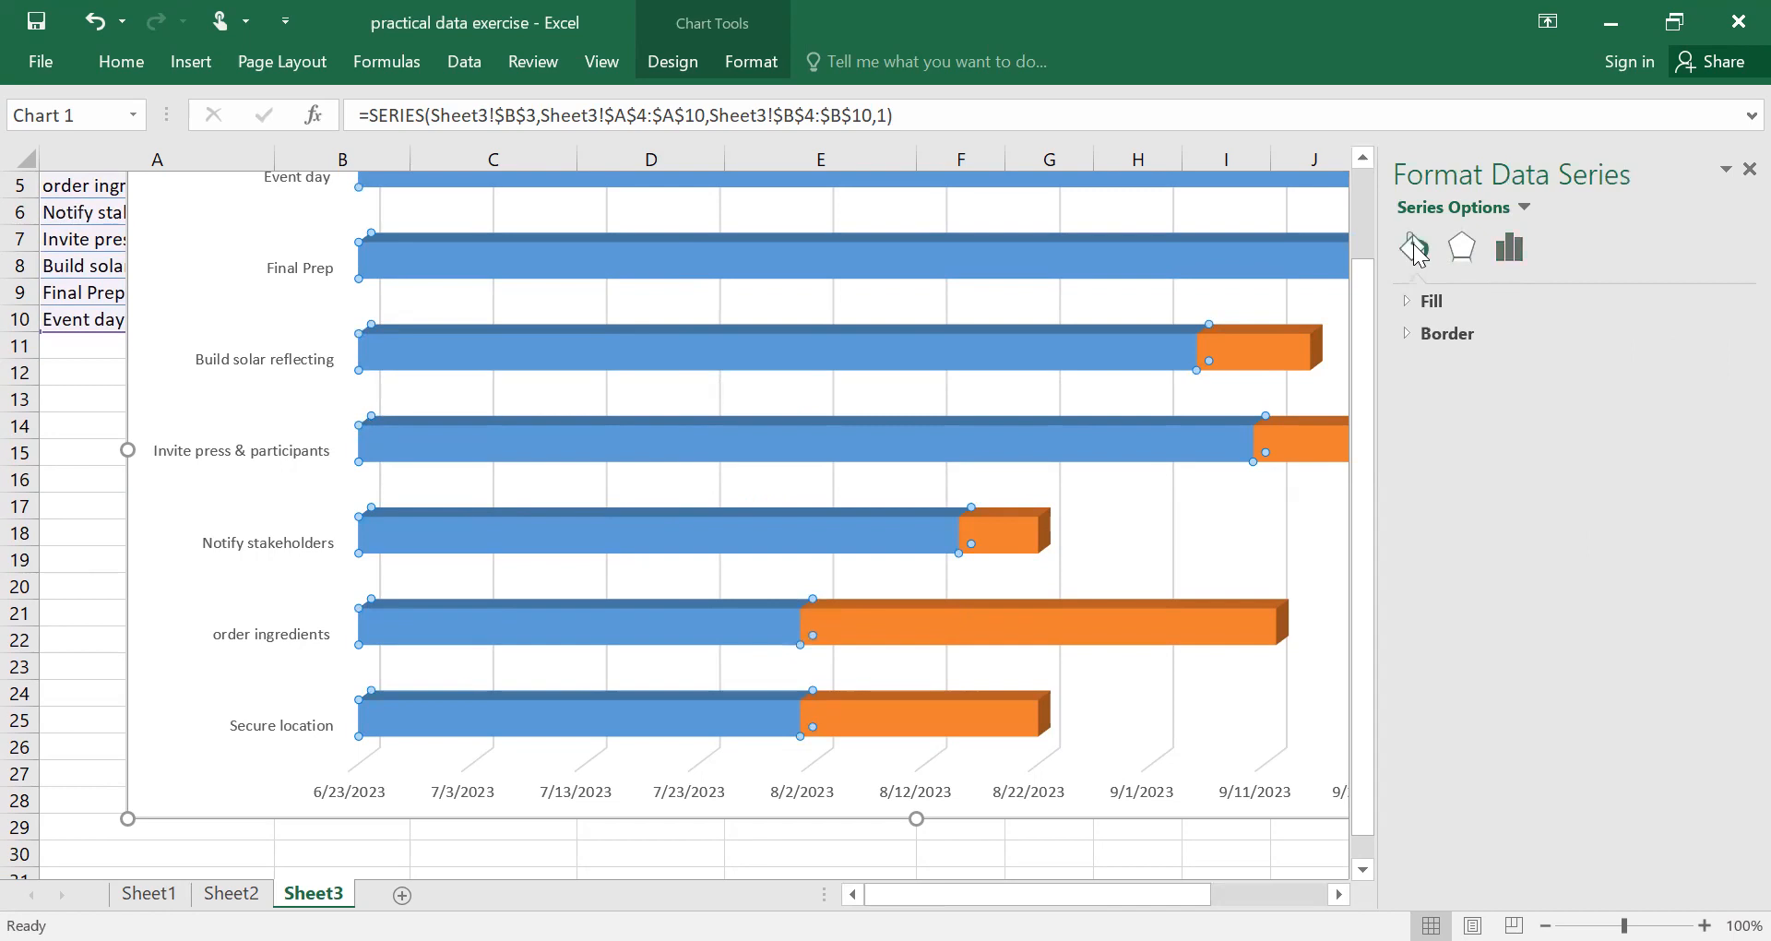
{"action": "left_click", "coordinate": [1463, 247]}
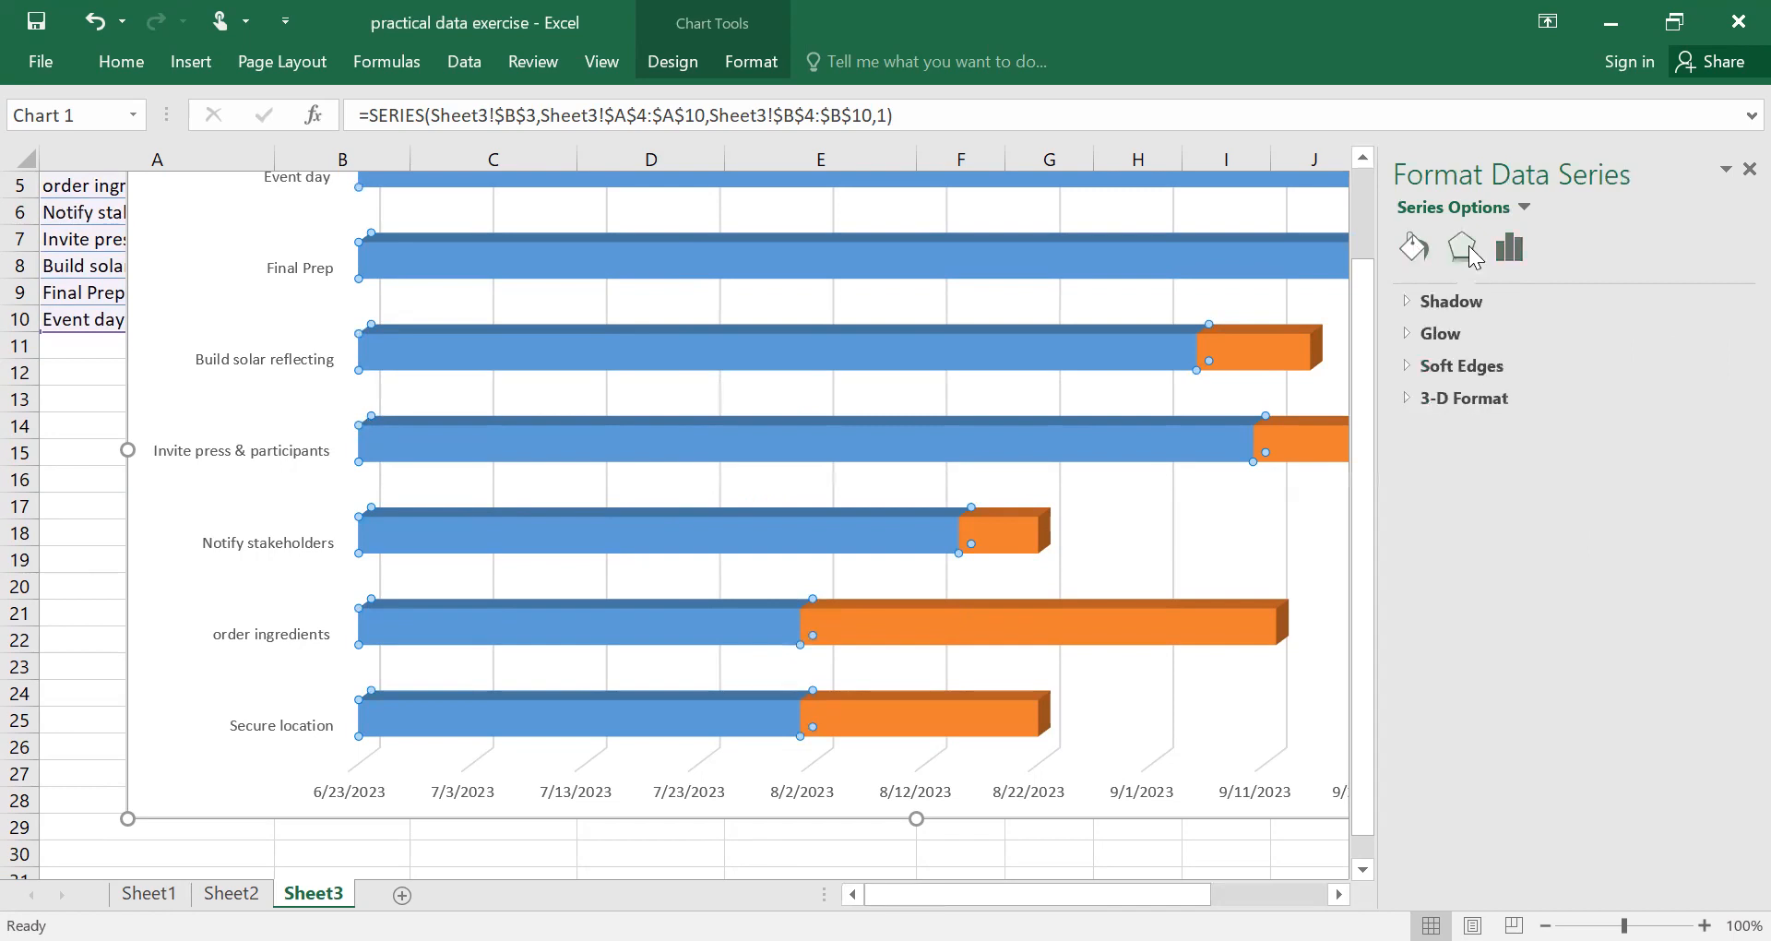
{"action": "left_click", "coordinate": [1511, 251]}
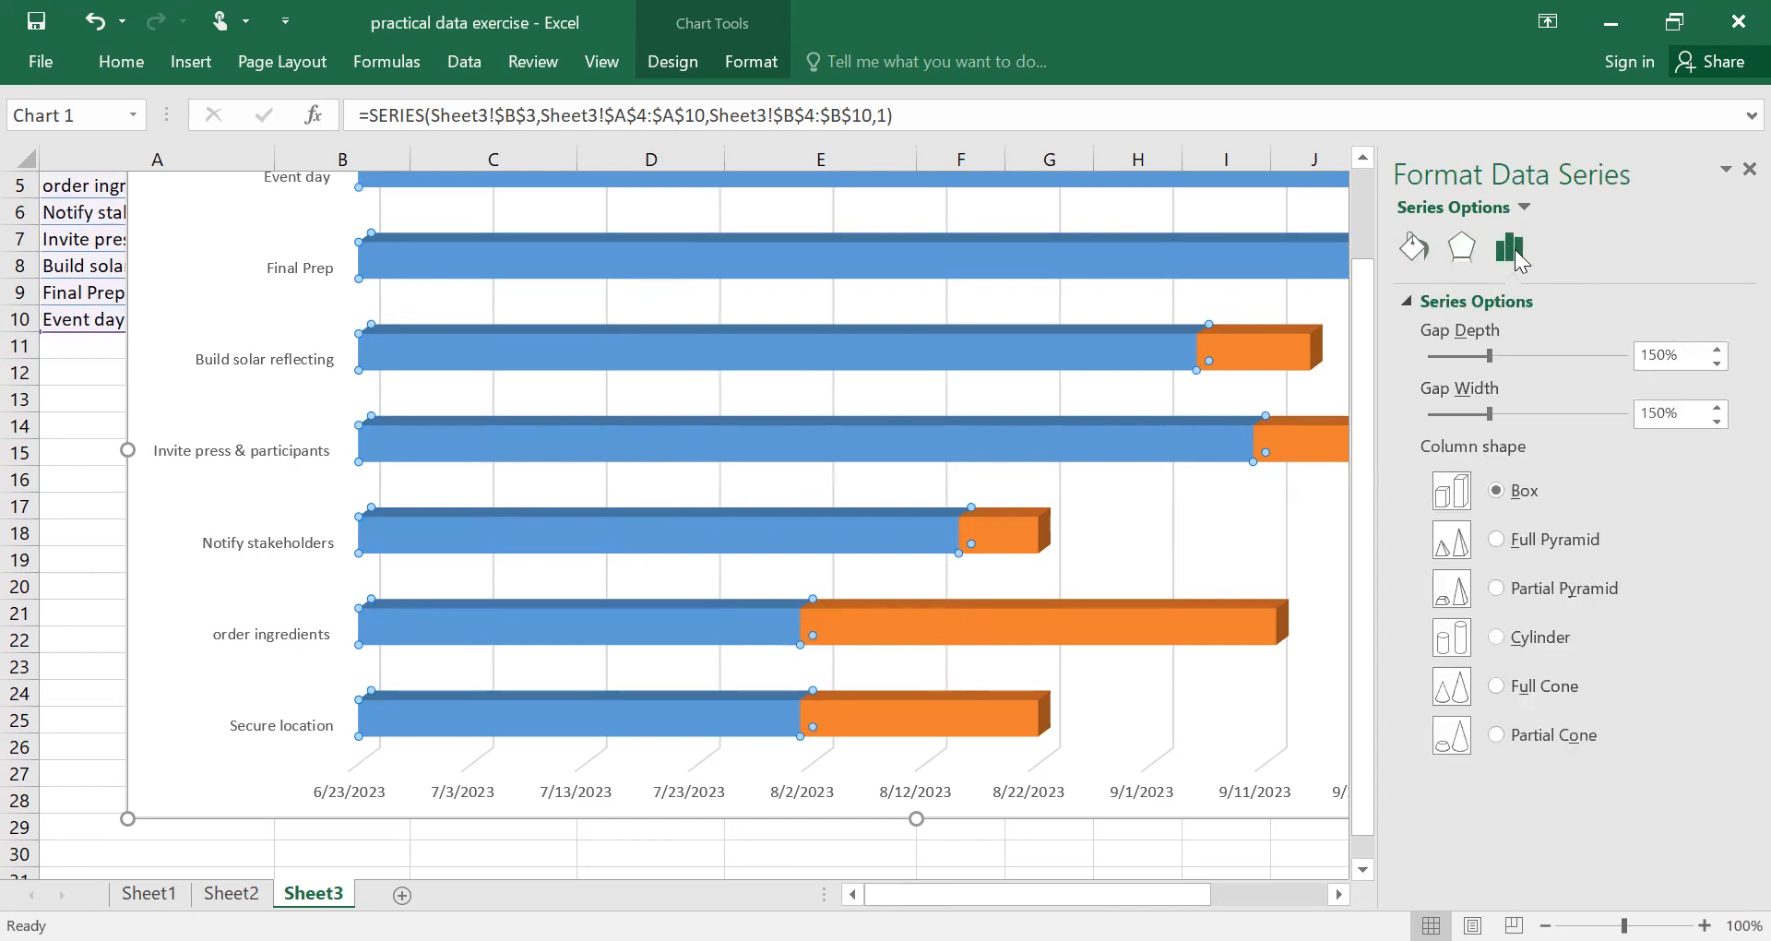
{"action": "left_click", "coordinate": [1463, 249]}
{"action": "left_click", "coordinate": [1416, 248]}
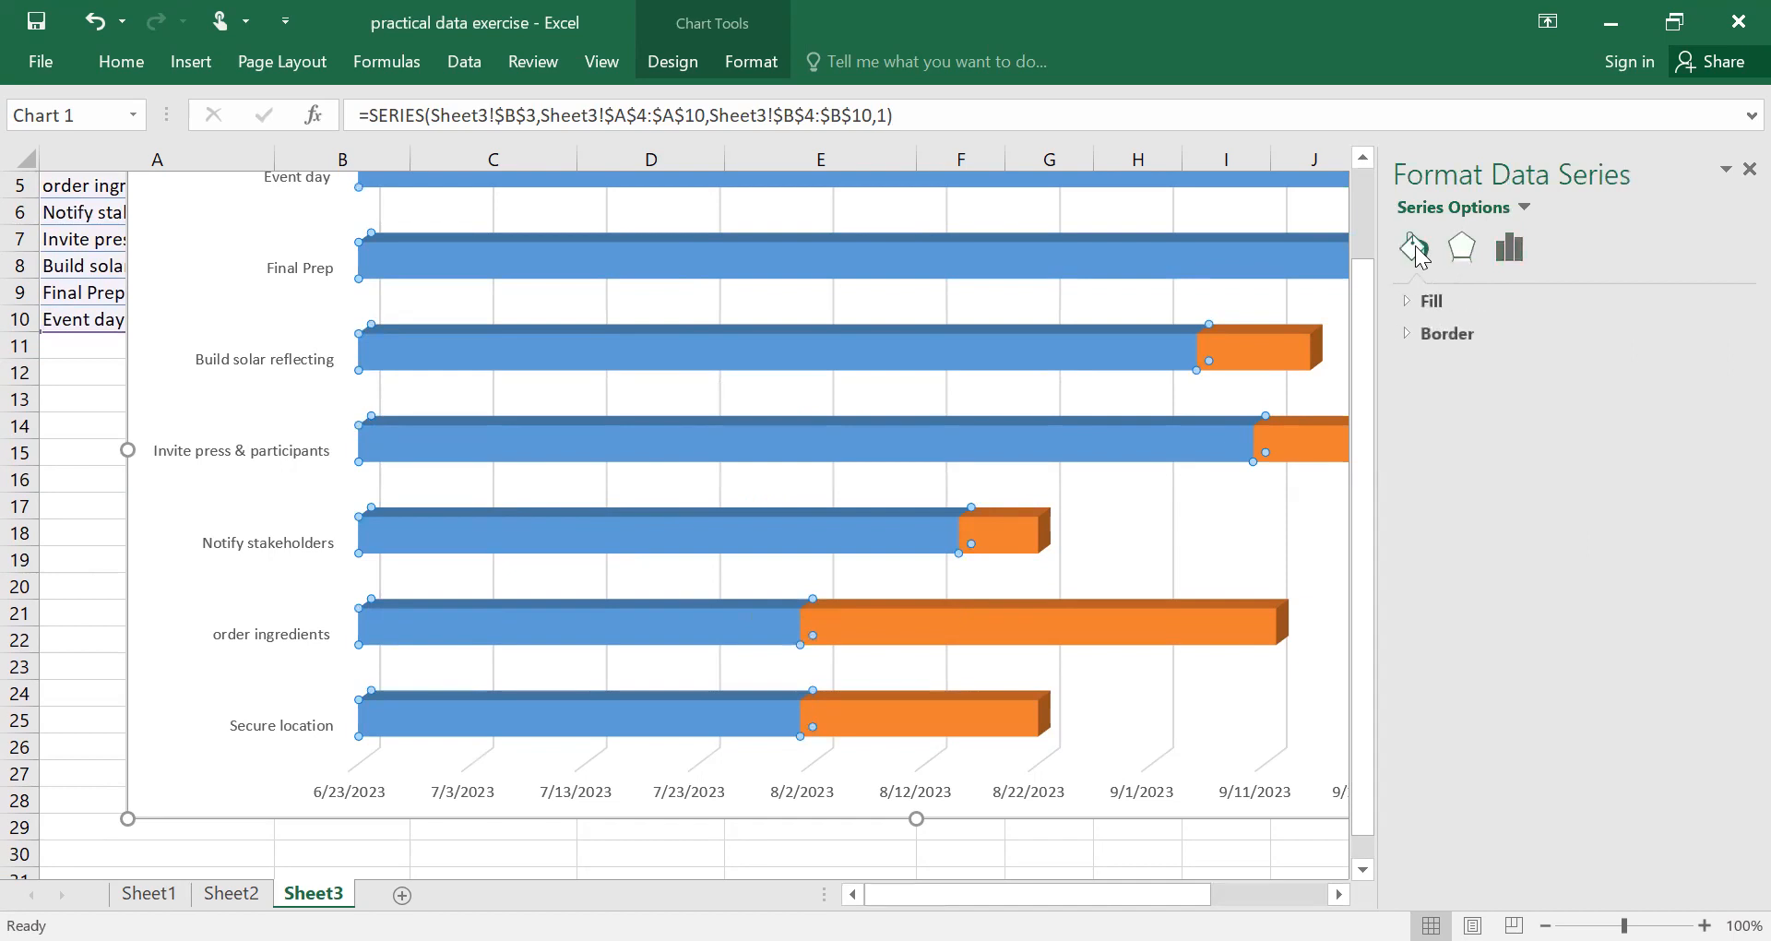
{"action": "left_click", "coordinate": [1432, 303]}
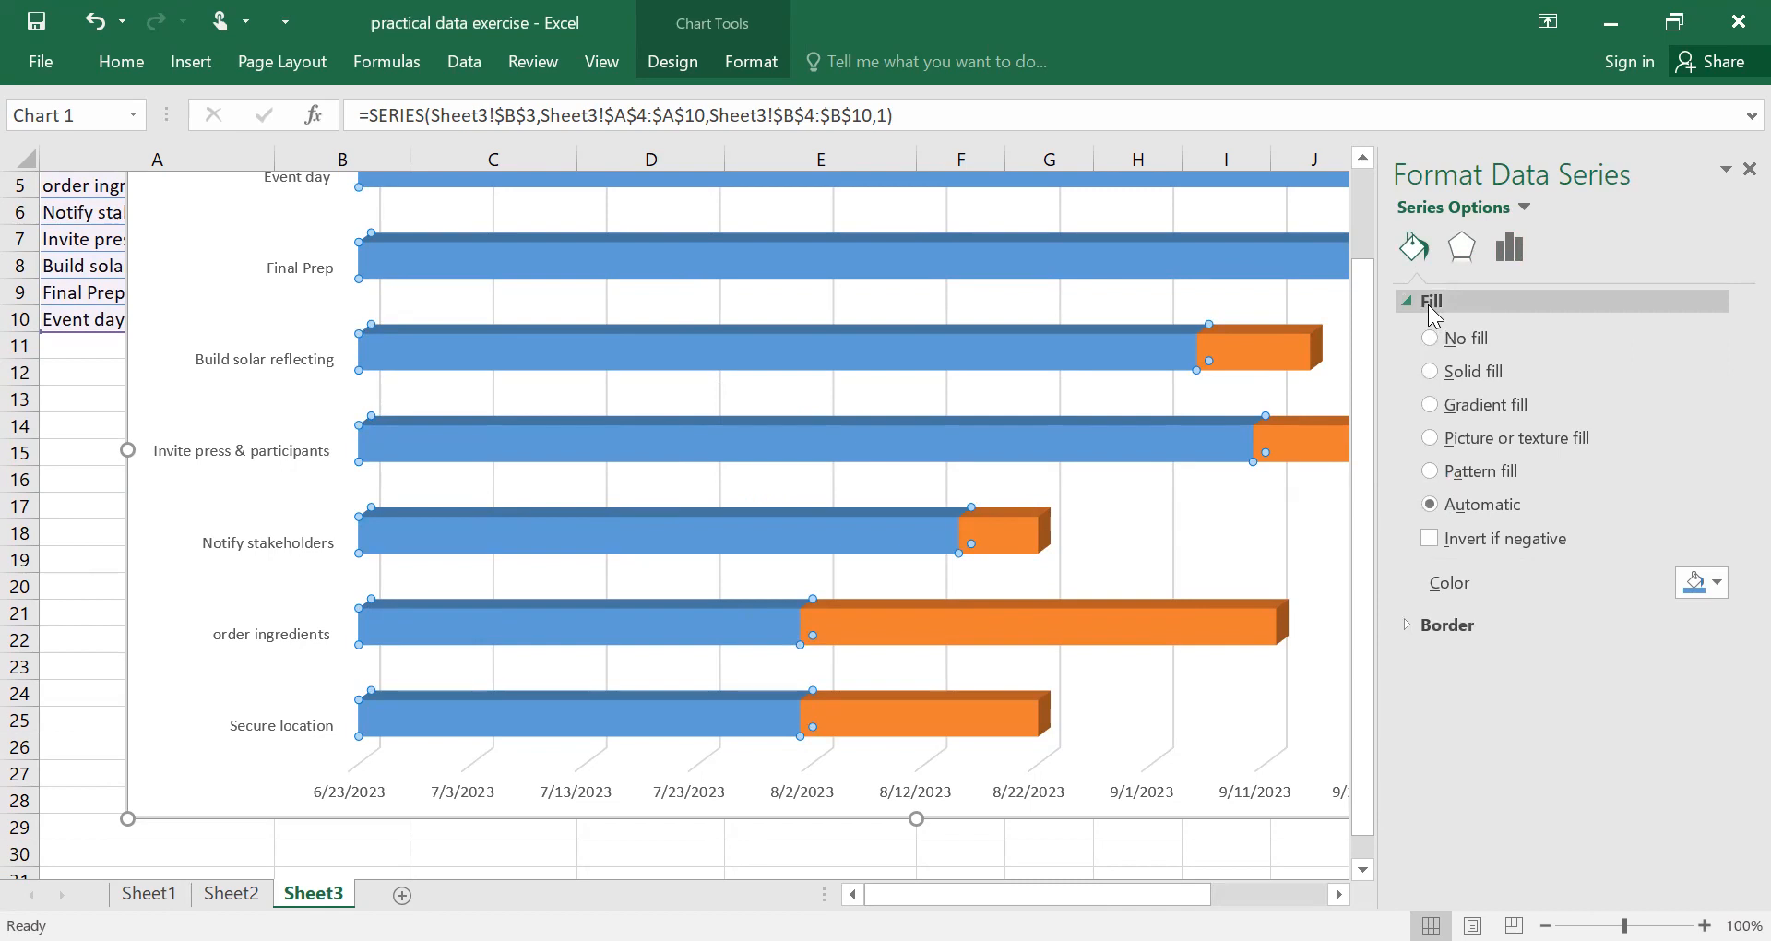
{"action": "left_click", "coordinate": [1431, 339]}
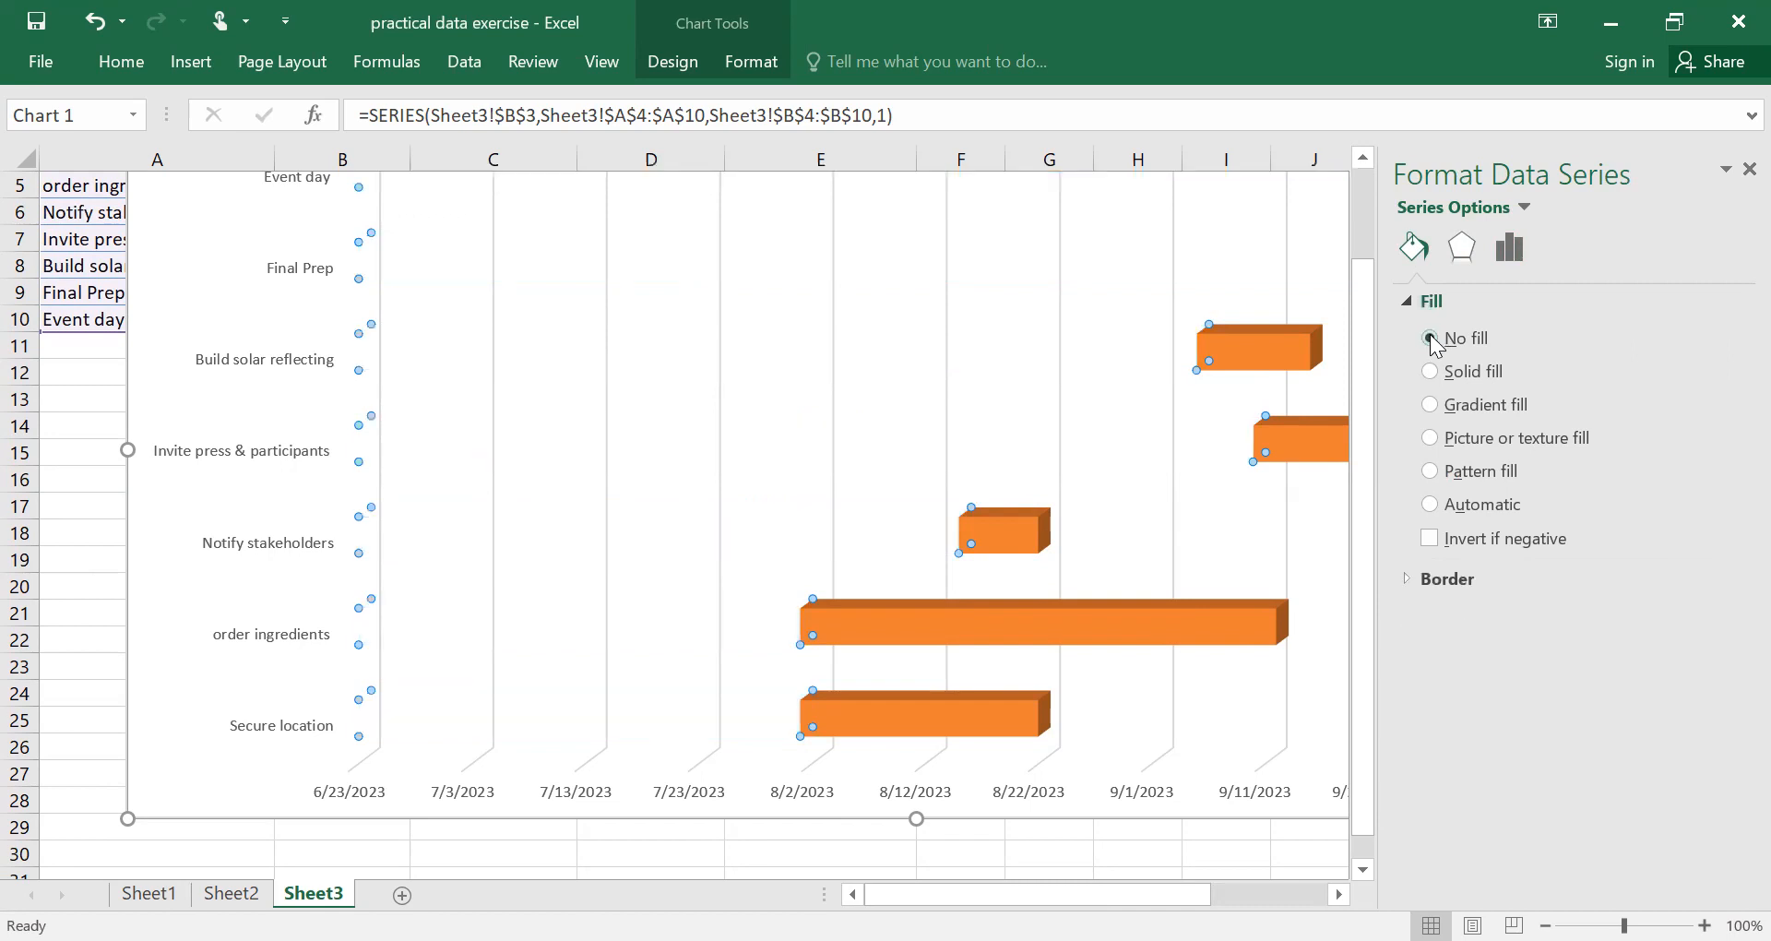
Show the chart's task category axis with its categories in reverse order.
{"action": "left_click_drag", "start_coordinate": [1358, 430], "coordinate": [1356, 622]}
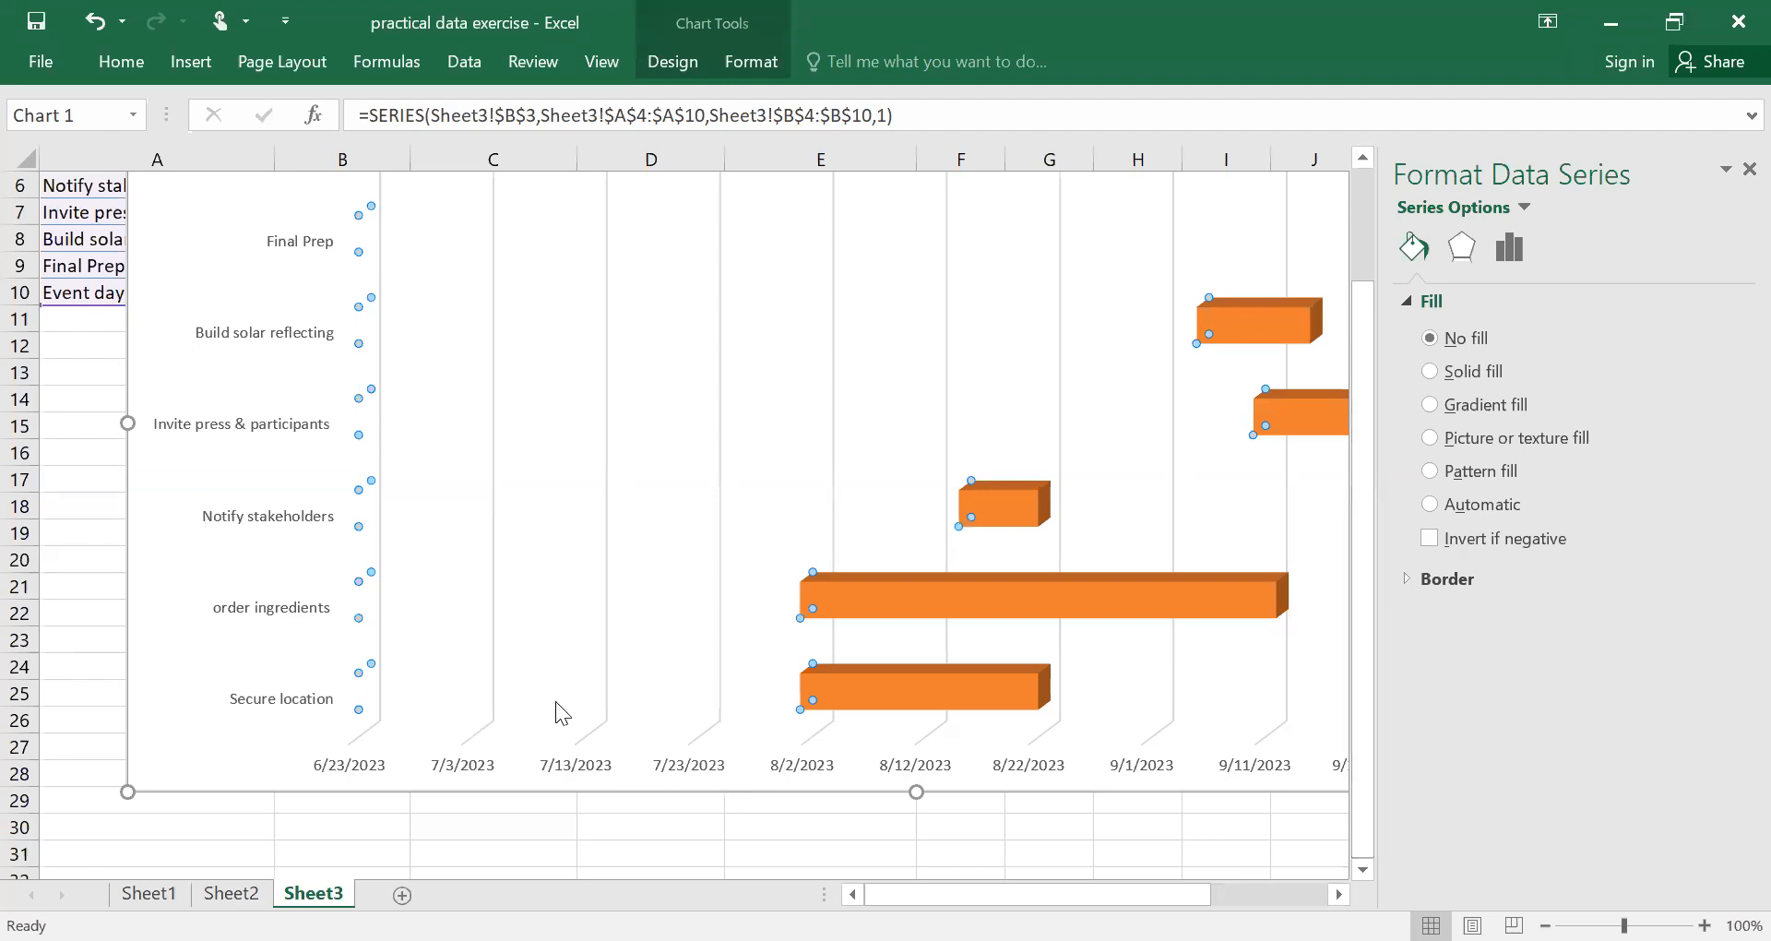
{"action": "mouse_move", "coordinate": [556, 703]}
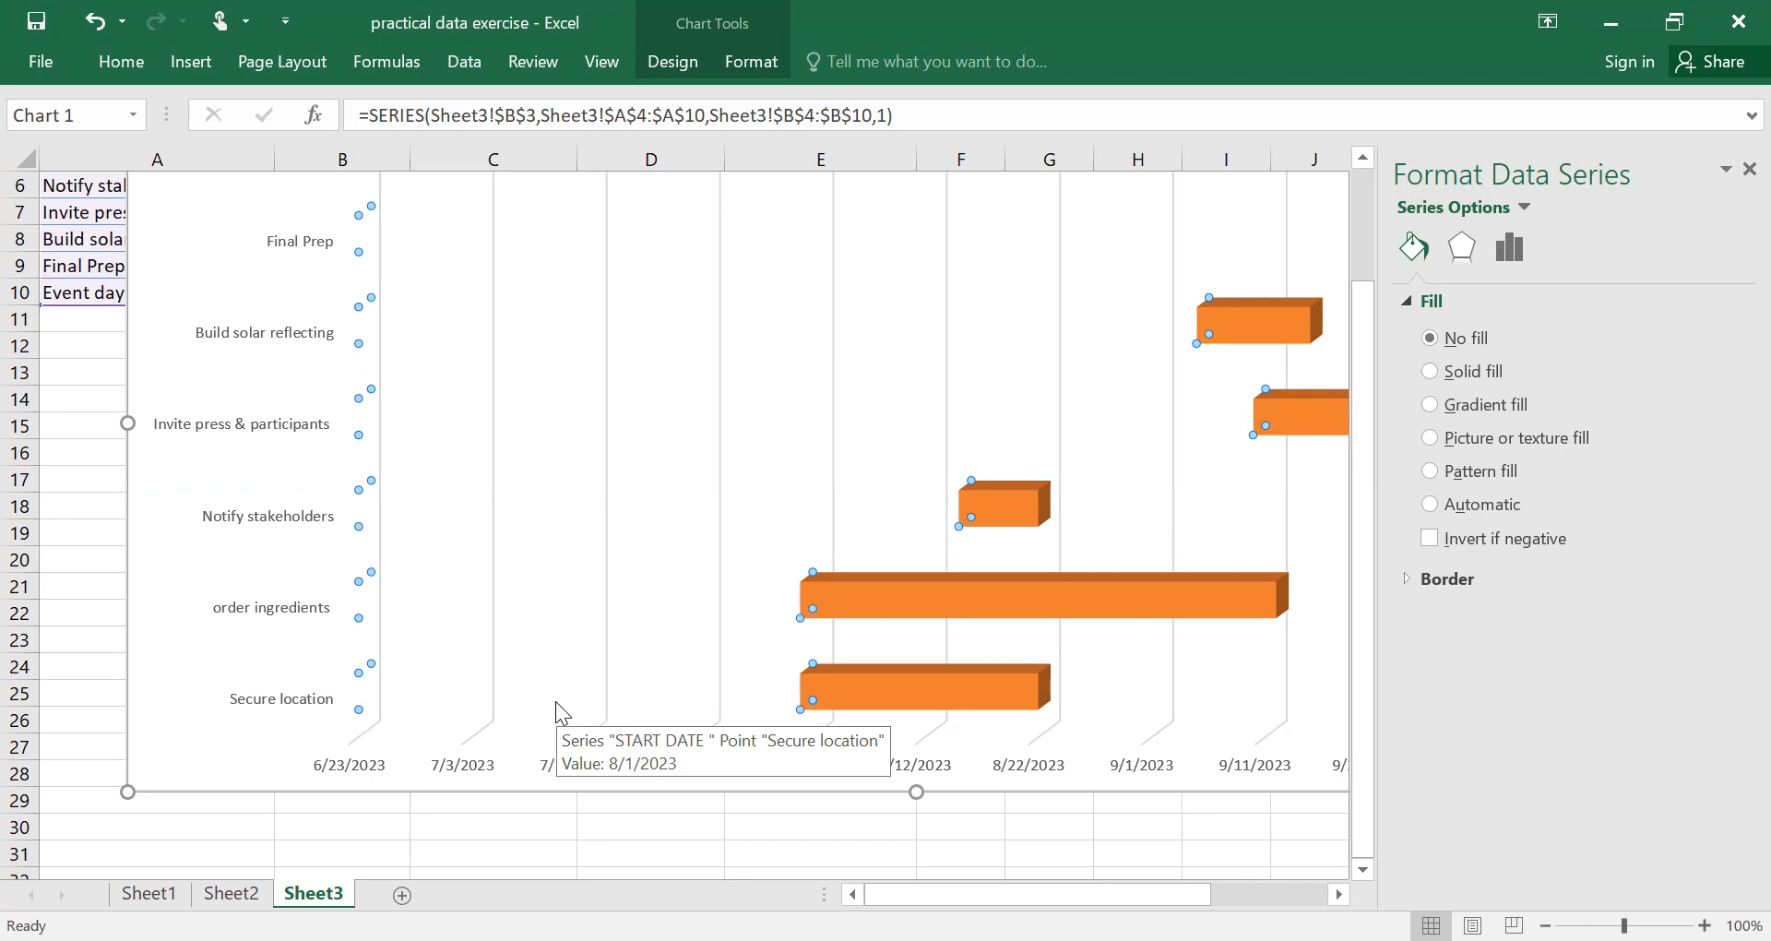
{"action": "left_click", "coordinate": [257, 335]}
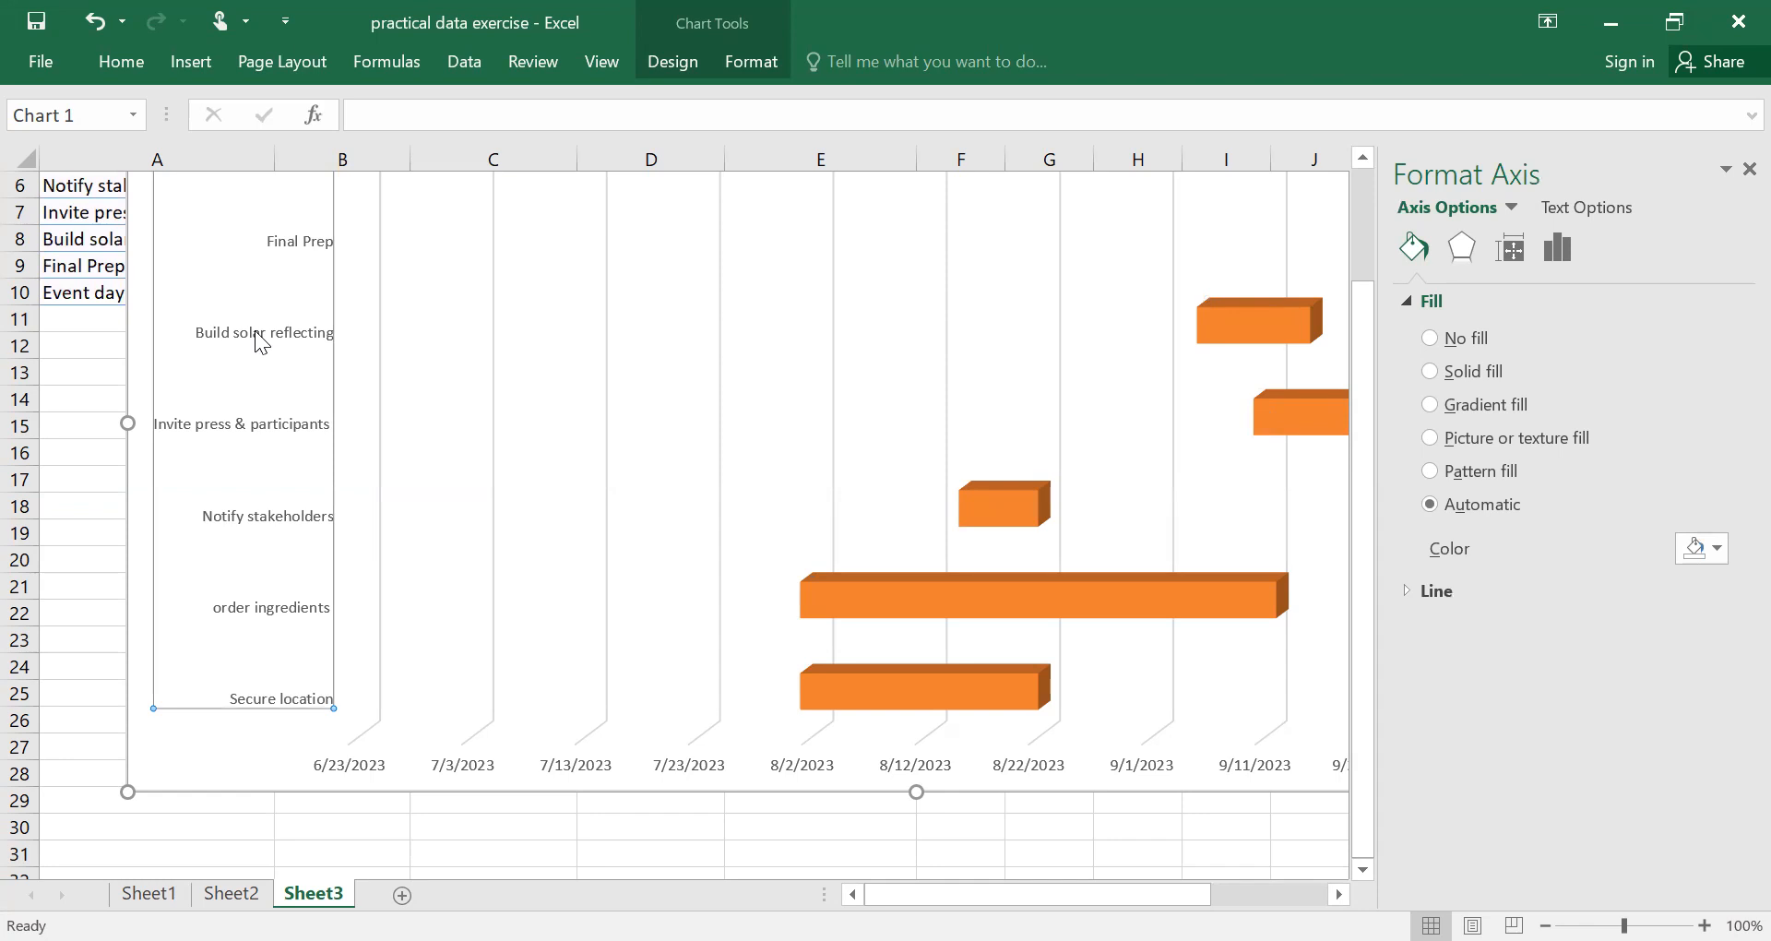
{"action": "right_click", "coordinate": [256, 341]}
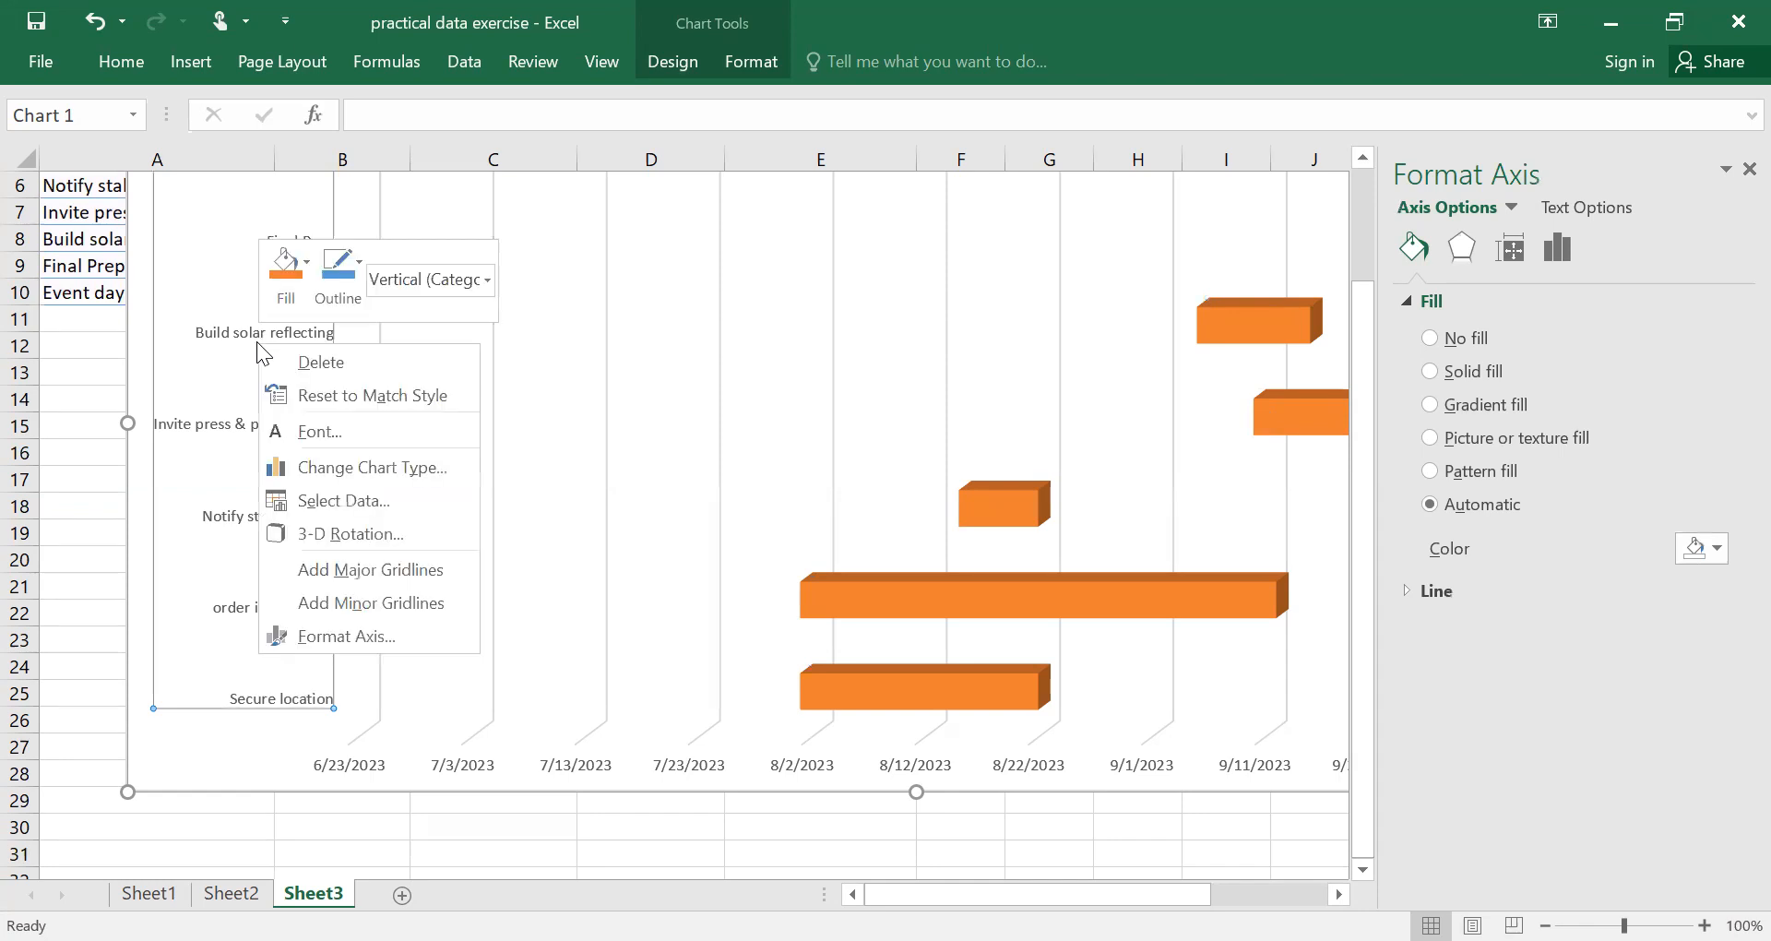
{"action": "left_click", "coordinate": [351, 636]}
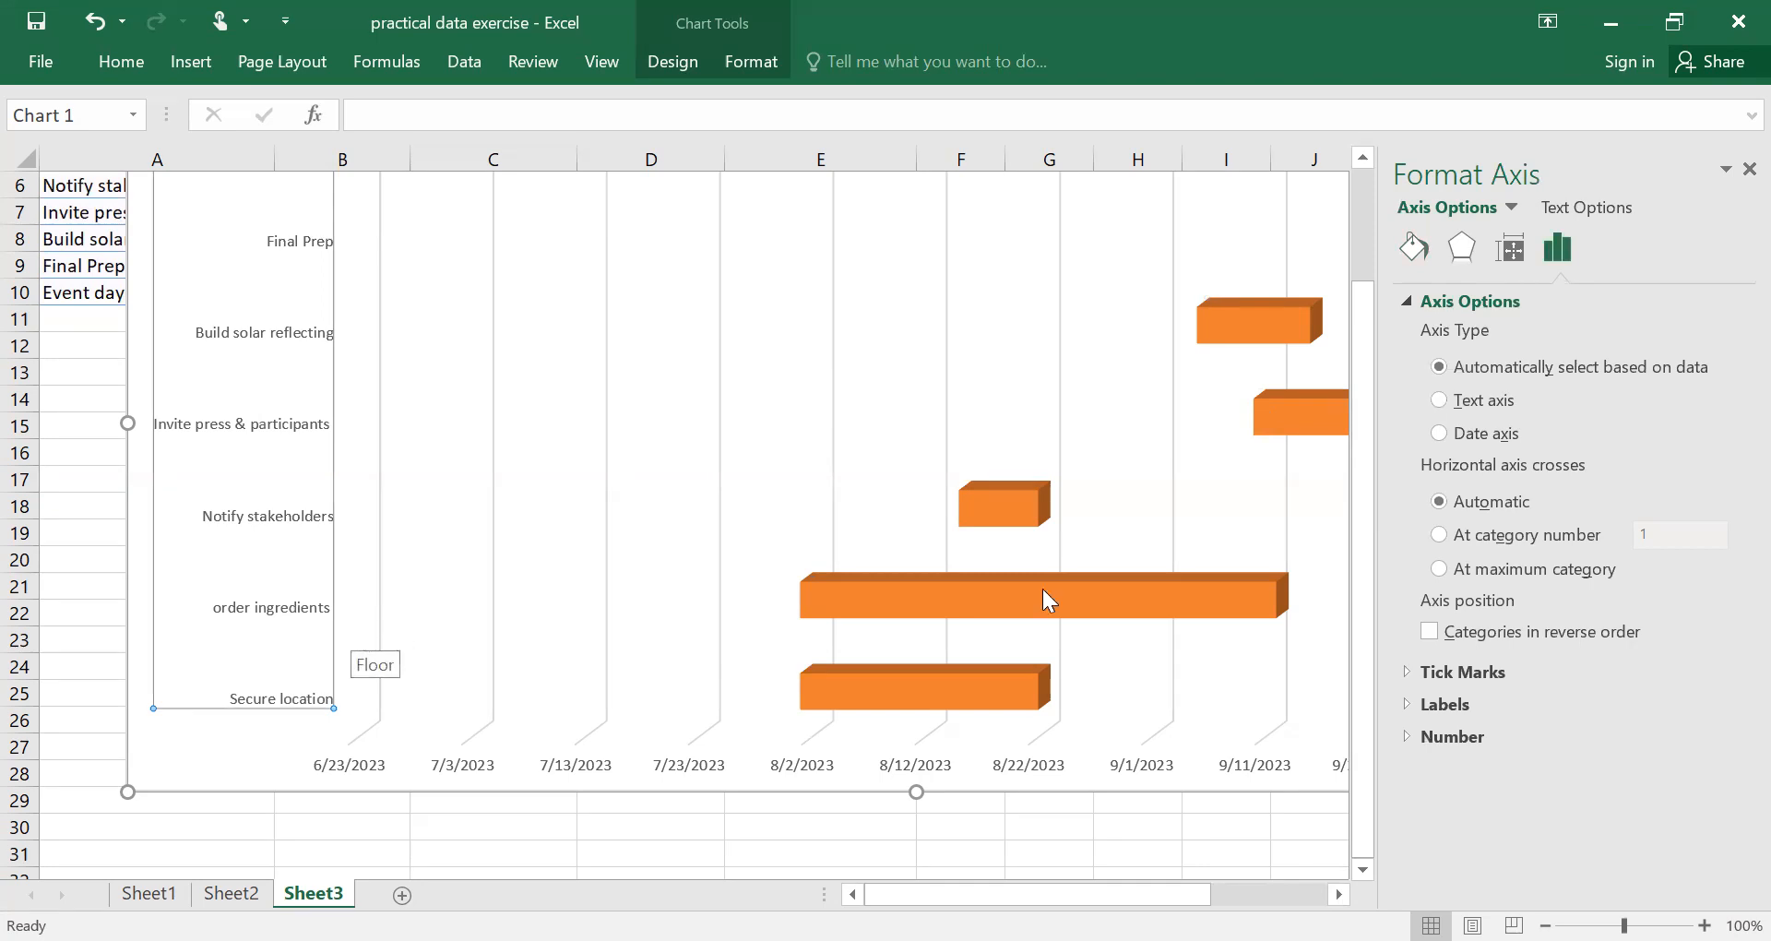
{"action": "left_click", "coordinate": [1428, 634]}
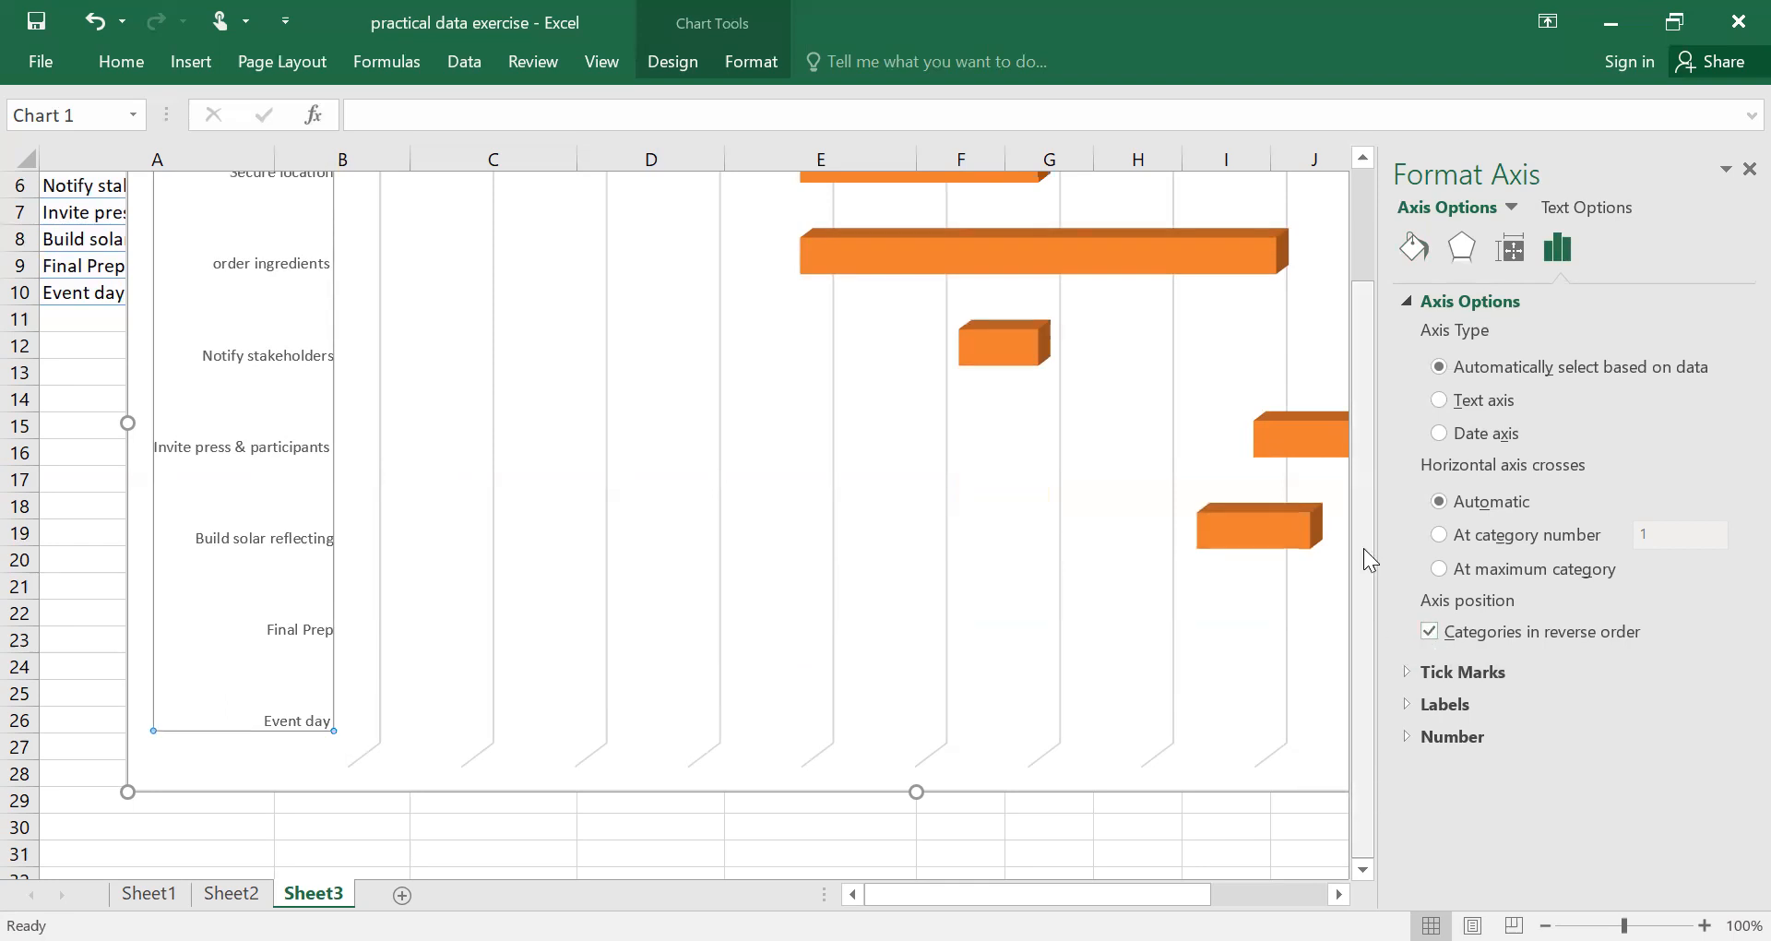
Open the axis options of the chart's date axis to view its bounds and units.
{"action": "left_click_drag", "start_coordinate": [1360, 565], "coordinate": [1358, 378]}
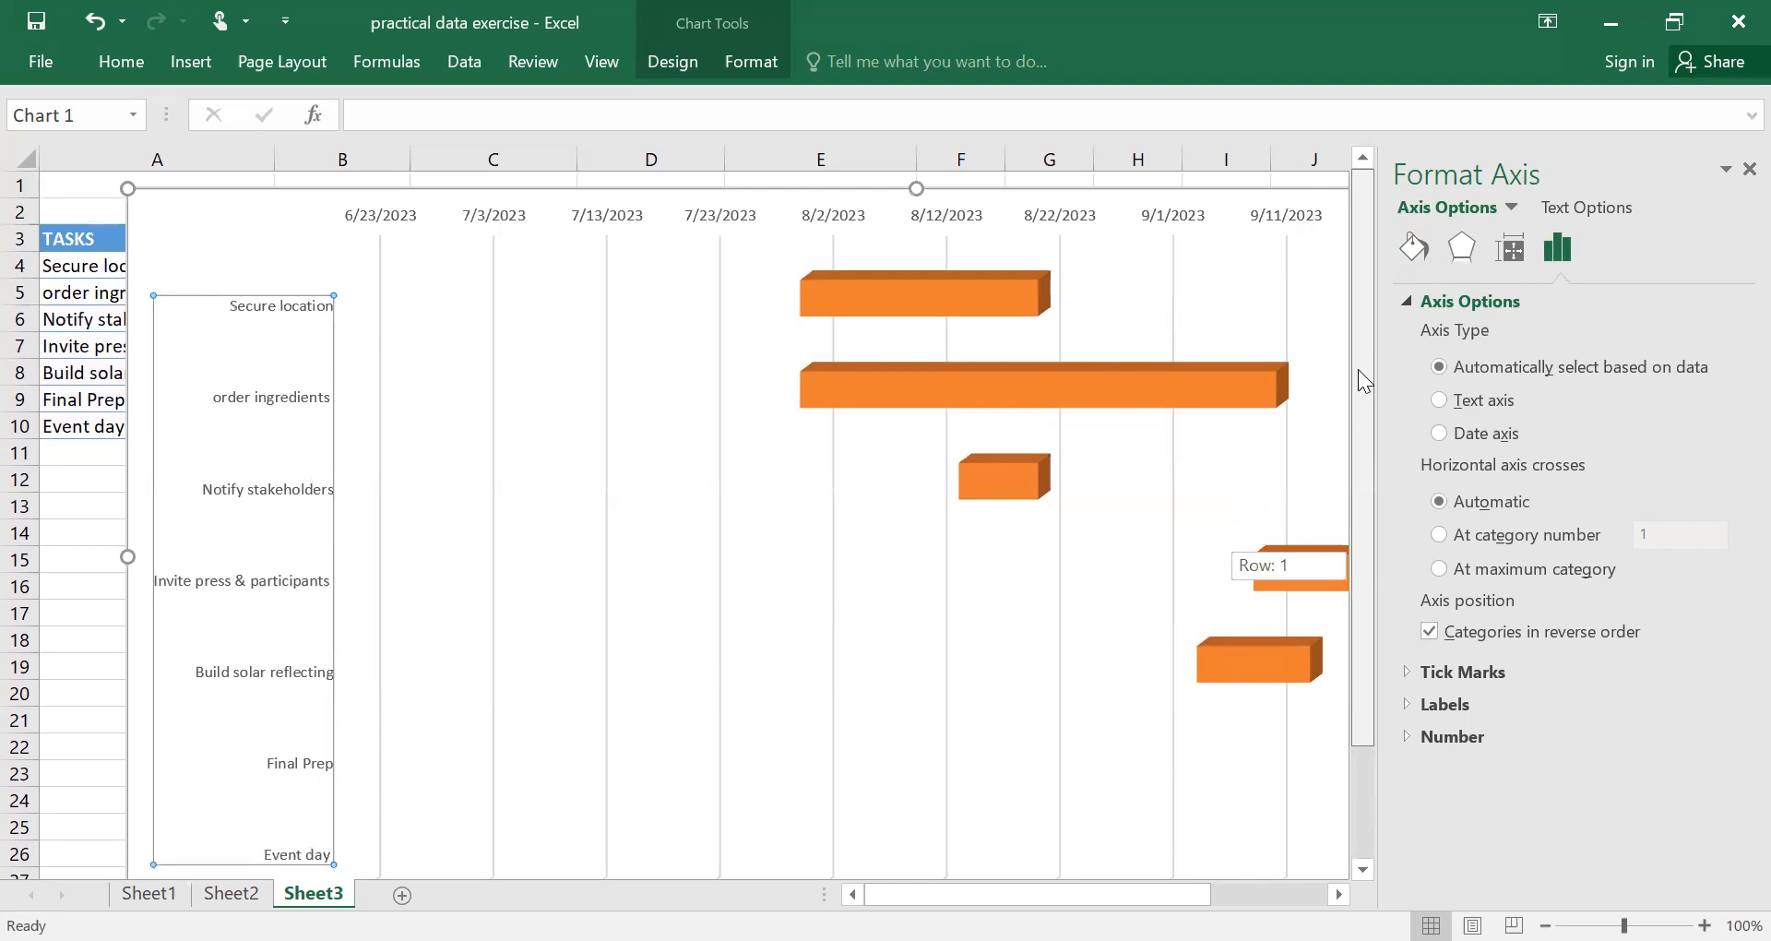
{"action": "left_click_drag", "start_coordinate": [1360, 529], "coordinate": [1365, 669]}
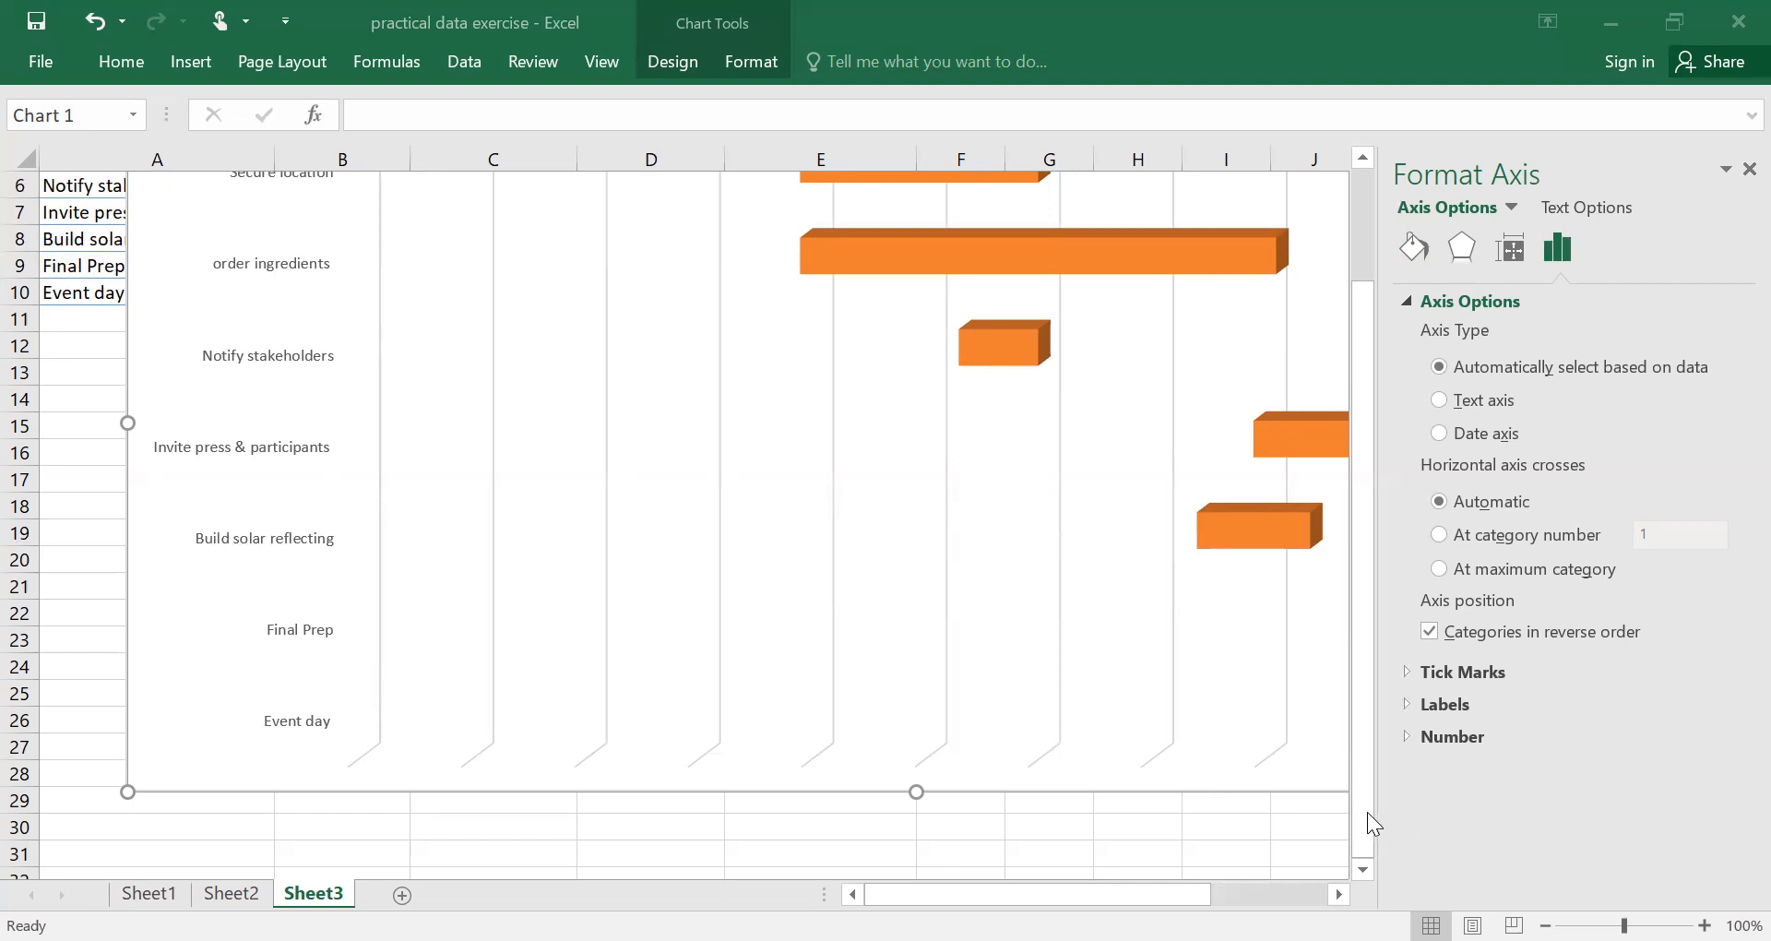
{"action": "left_click_drag", "start_coordinate": [1343, 415], "coordinate": [1346, 294]}
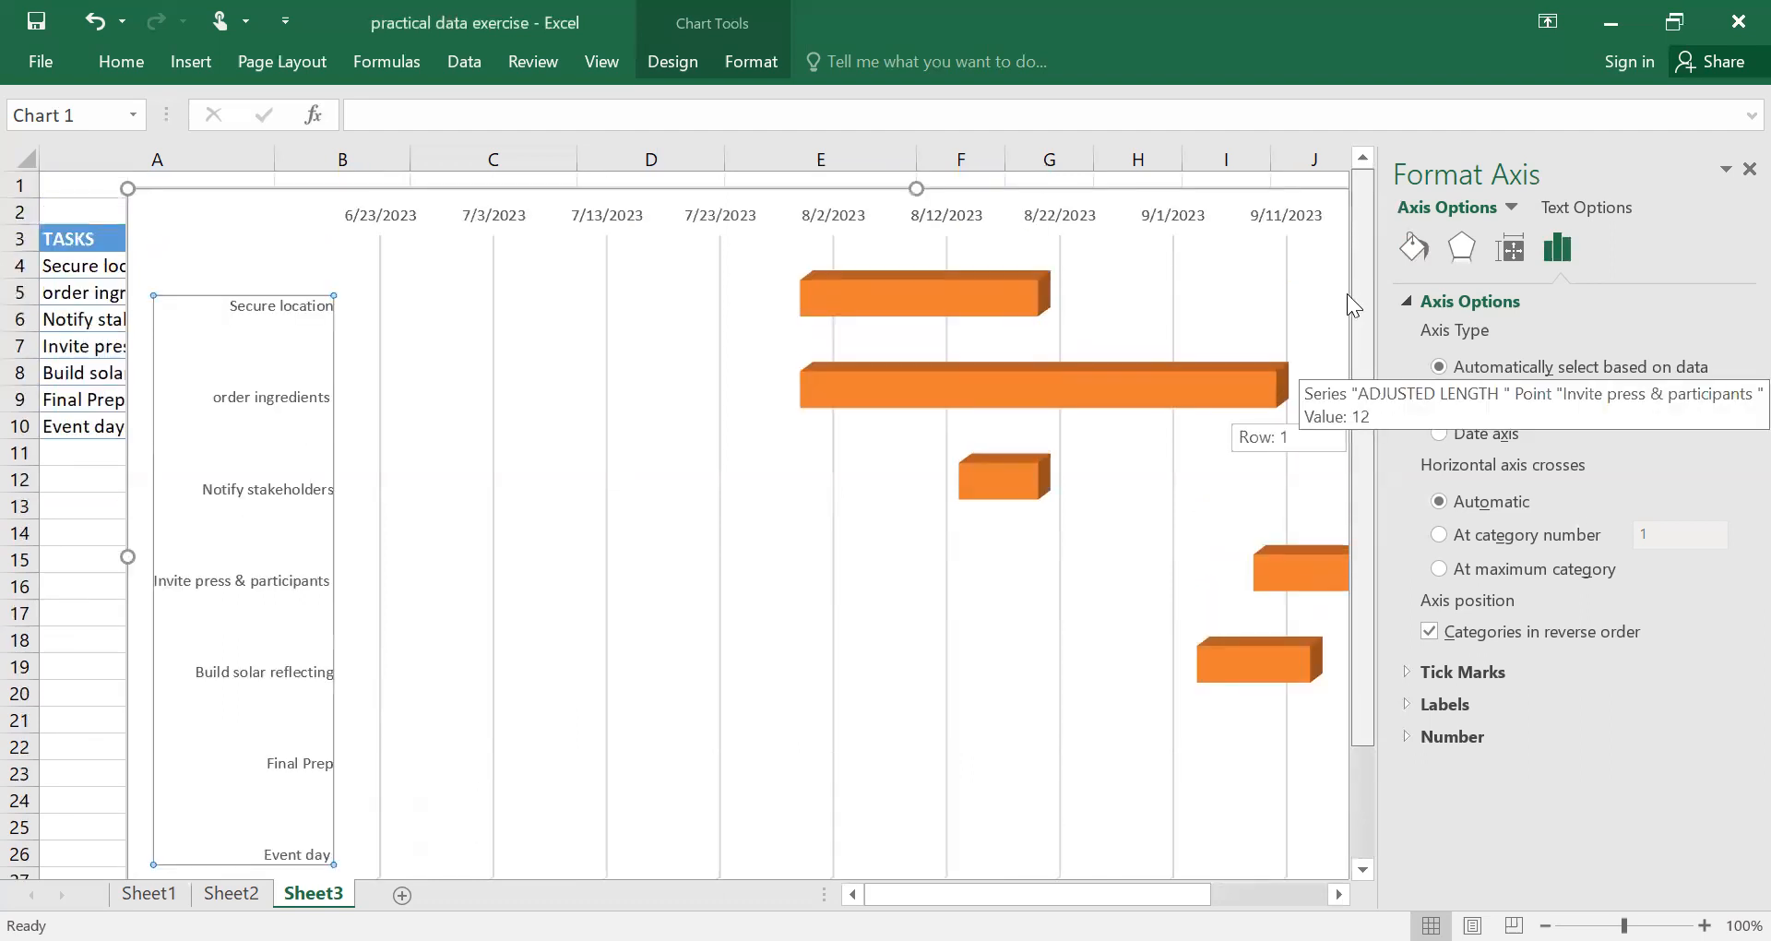
{"action": "left_click", "coordinate": [396, 209]}
{"action": "left_click", "coordinate": [395, 214]}
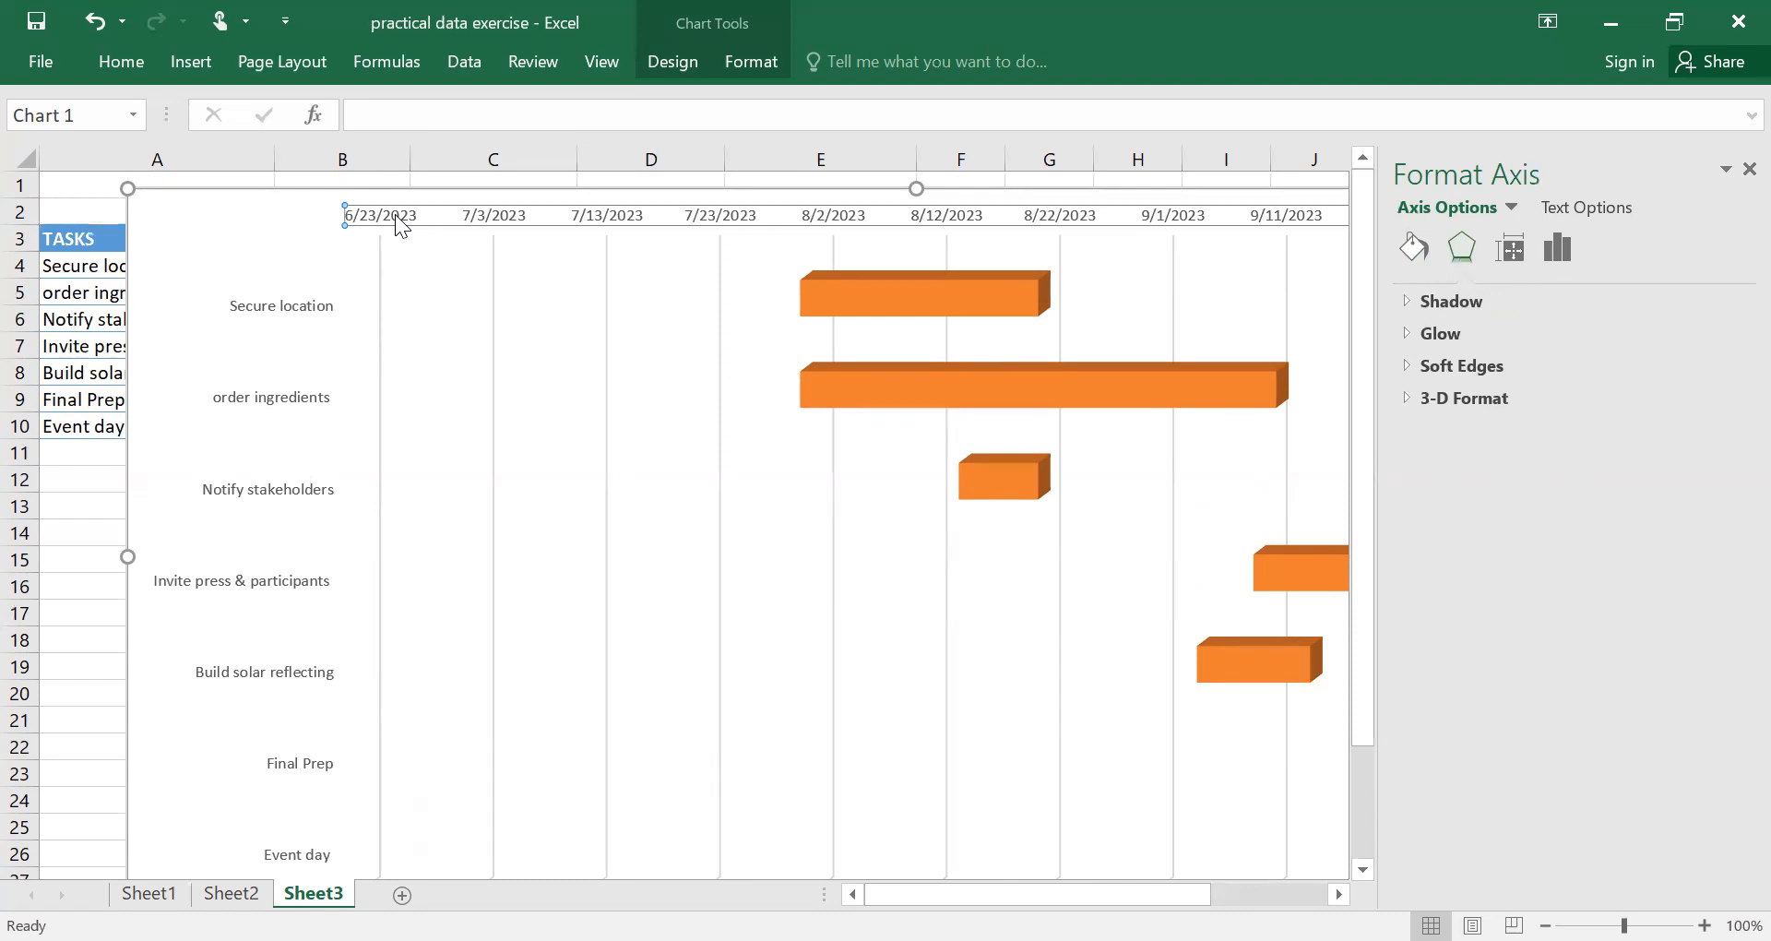
{"action": "right_click", "coordinate": [395, 214]}
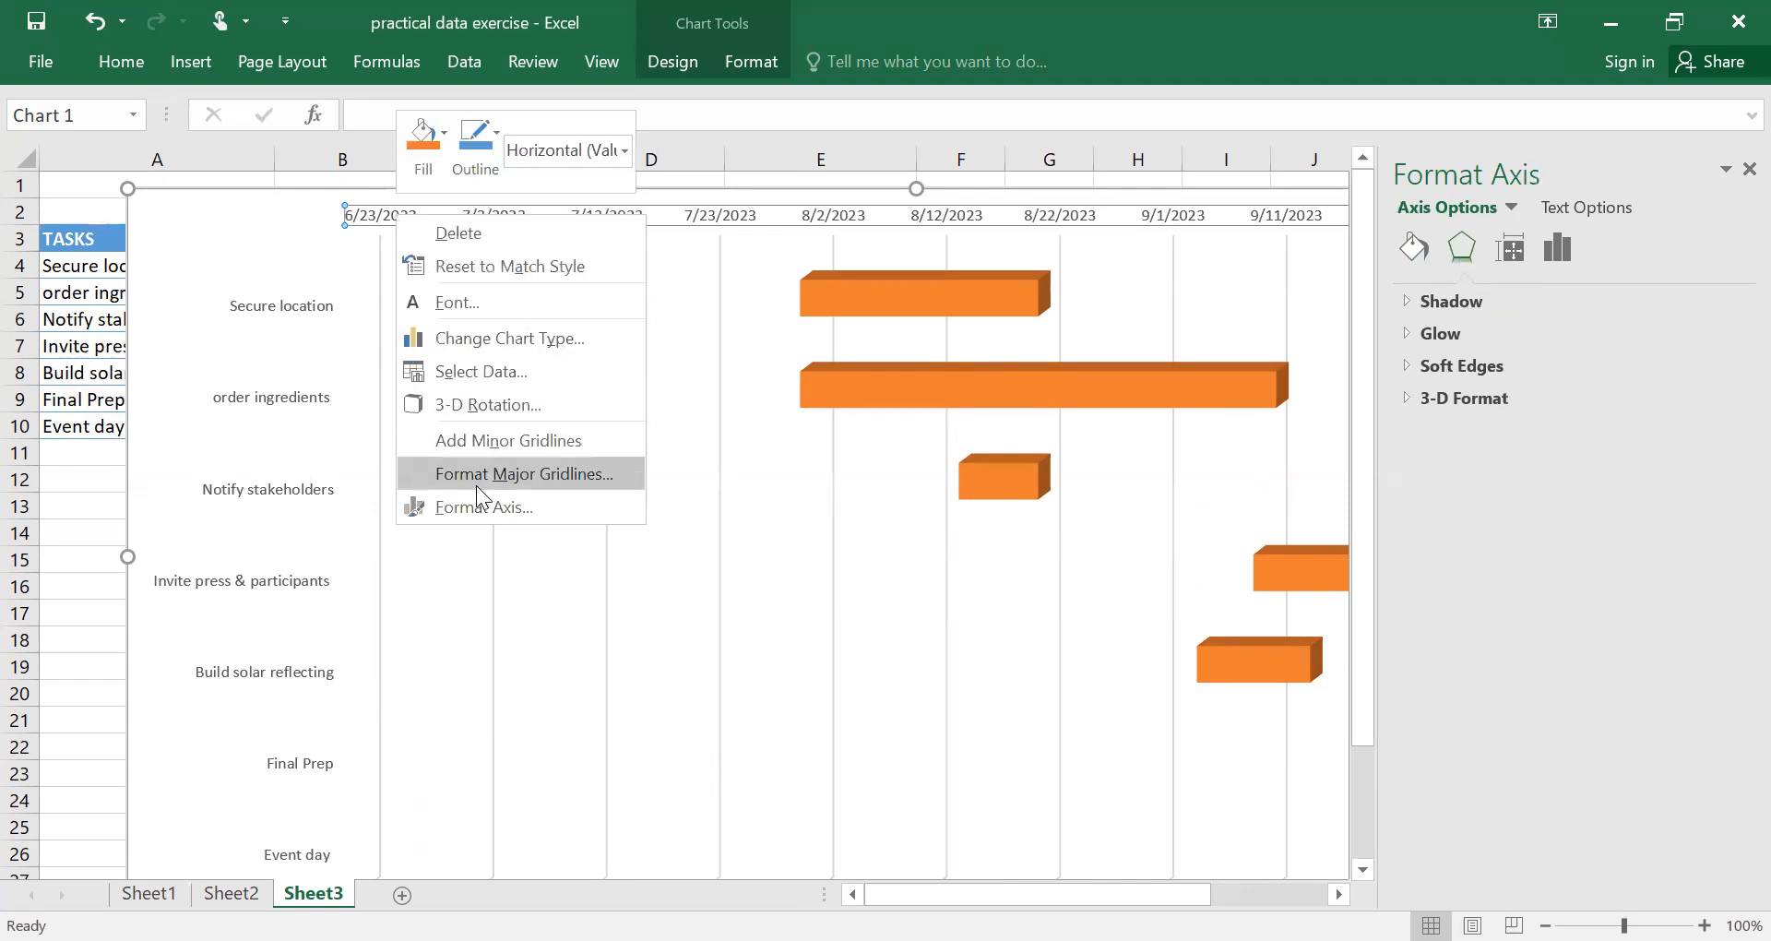
{"action": "left_click", "coordinate": [481, 509]}
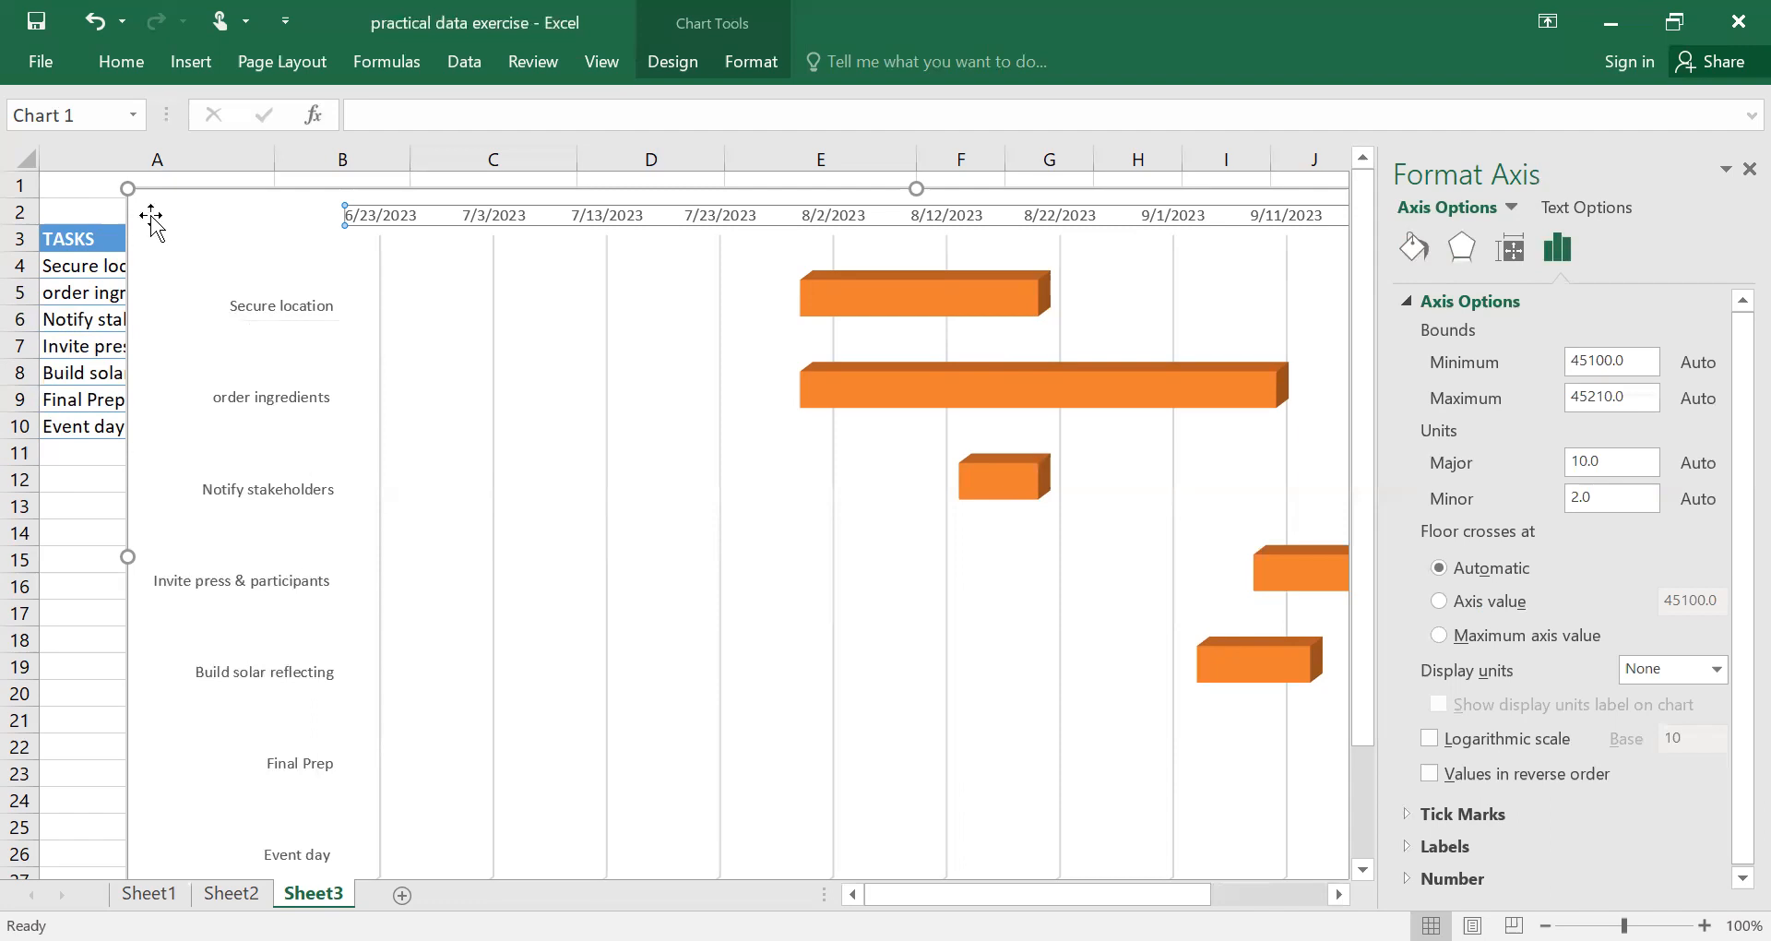
Narrow the chart so its left edge starts at column E, and copy the start date in B4 to B15.
{"action": "left_click", "coordinate": [202, 542]}
{"action": "left_click_drag", "start_coordinate": [202, 542], "coordinate": [739, 482]}
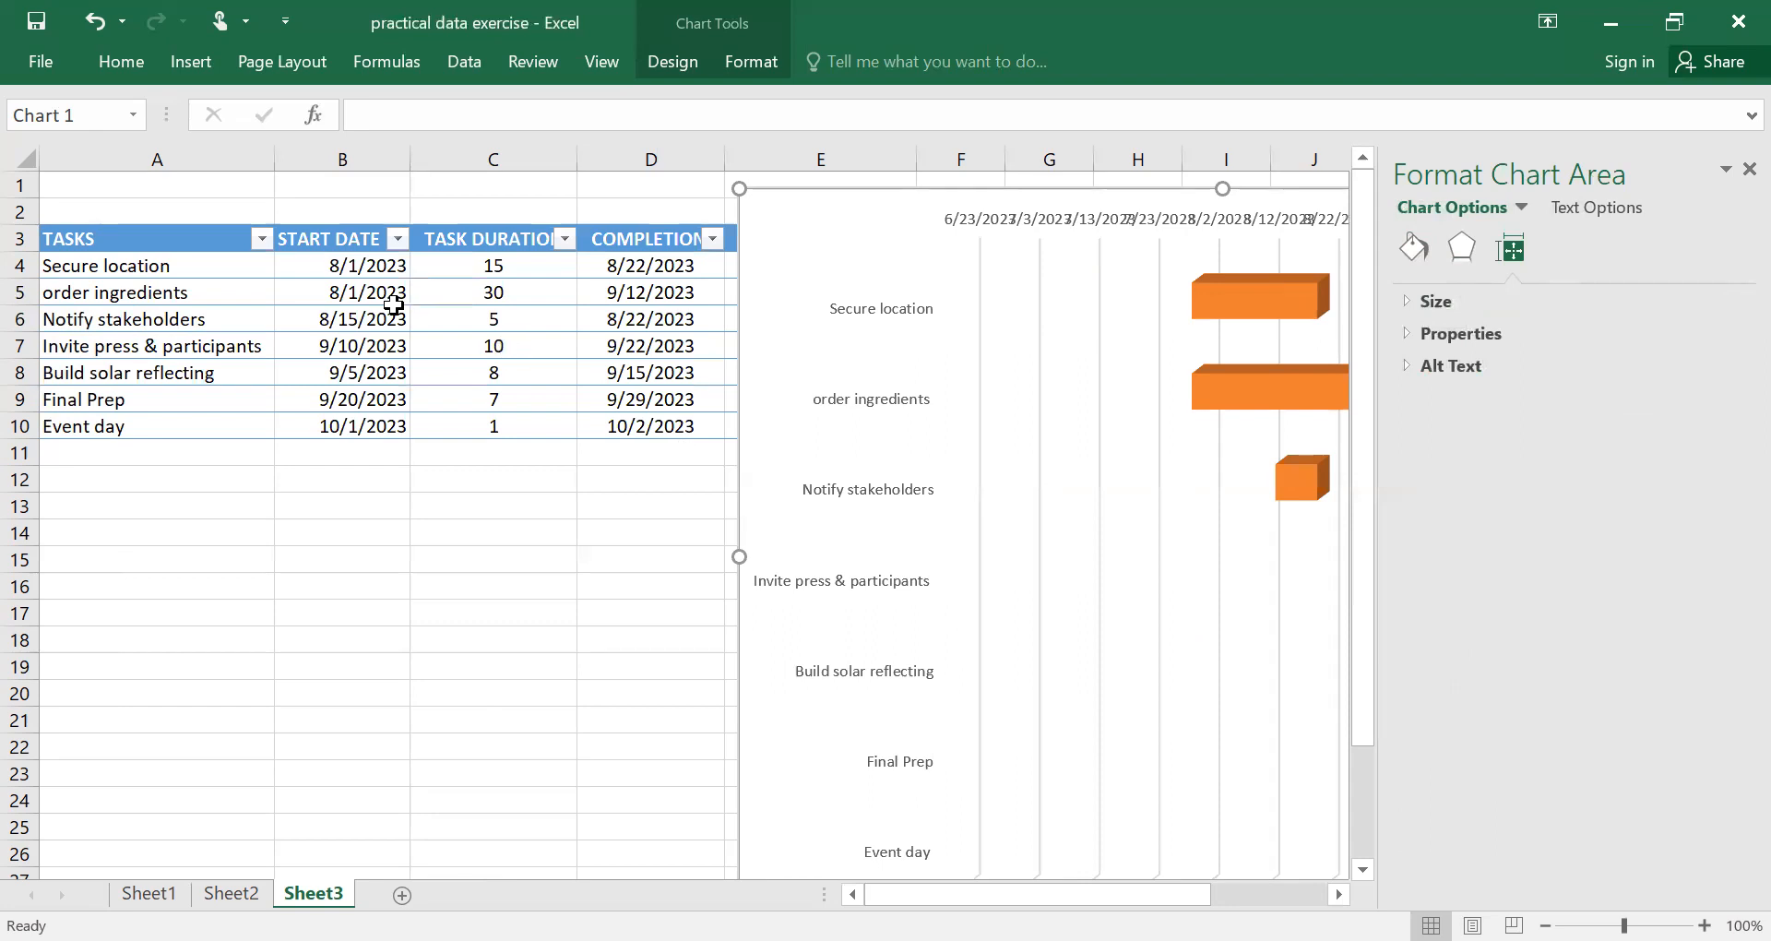
{"action": "left_click", "coordinate": [348, 263]}
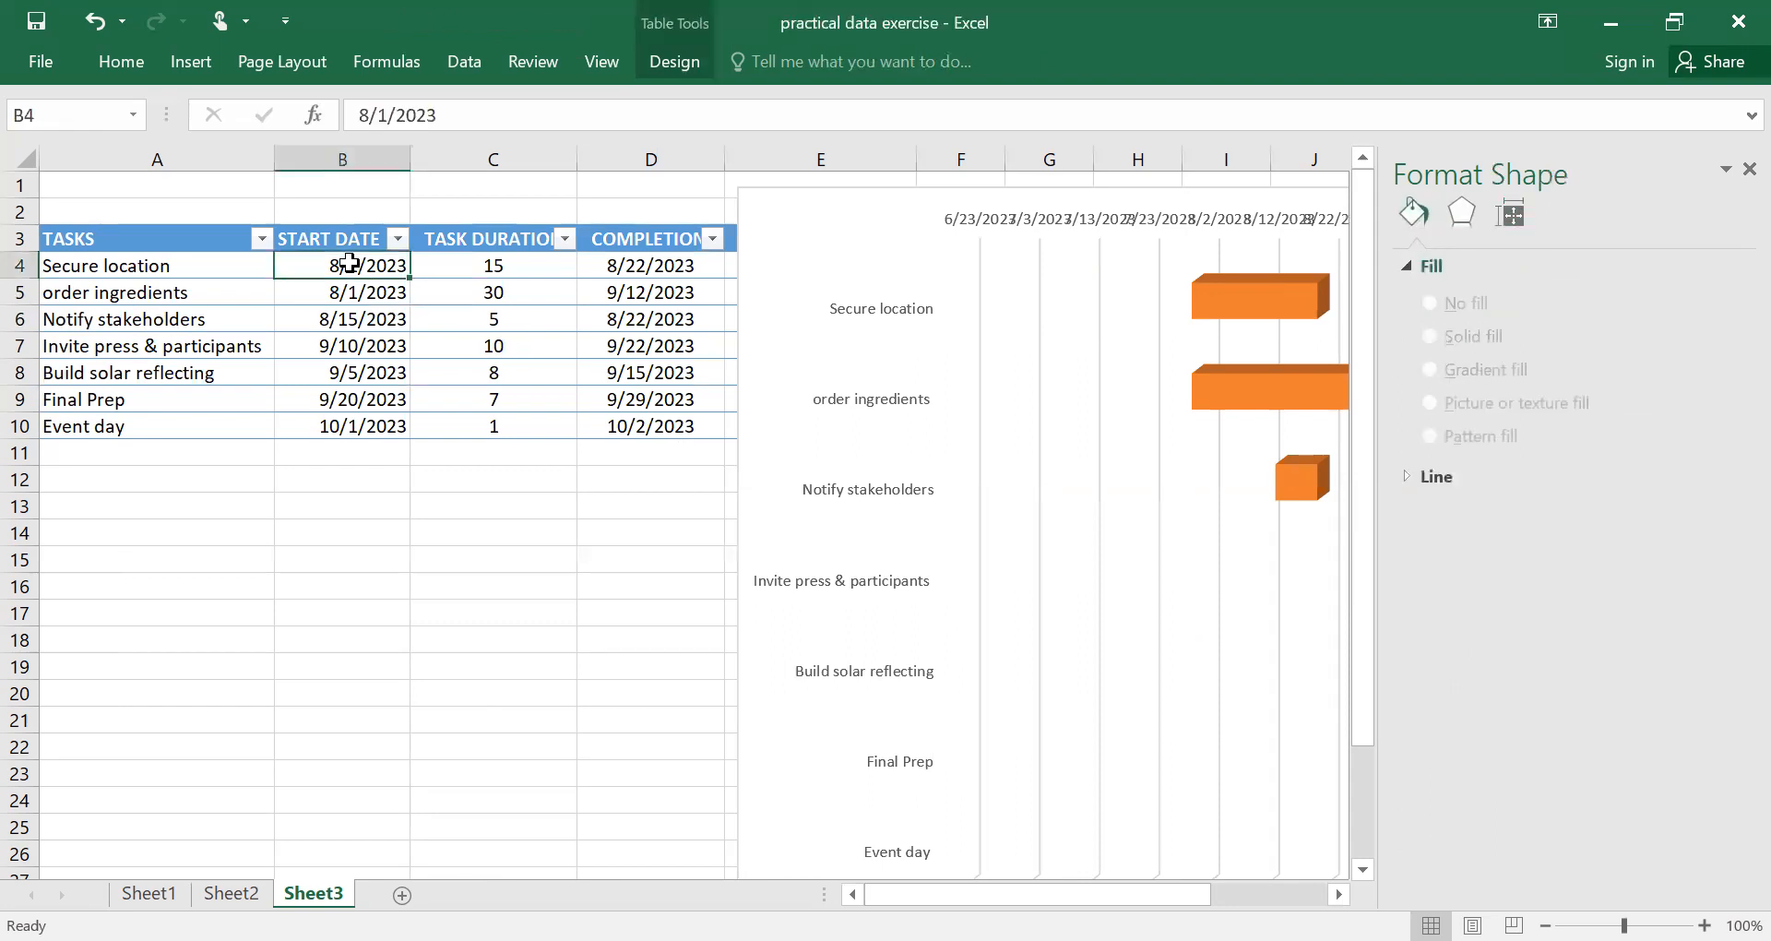
{"action": "right_click", "coordinate": [348, 263]}
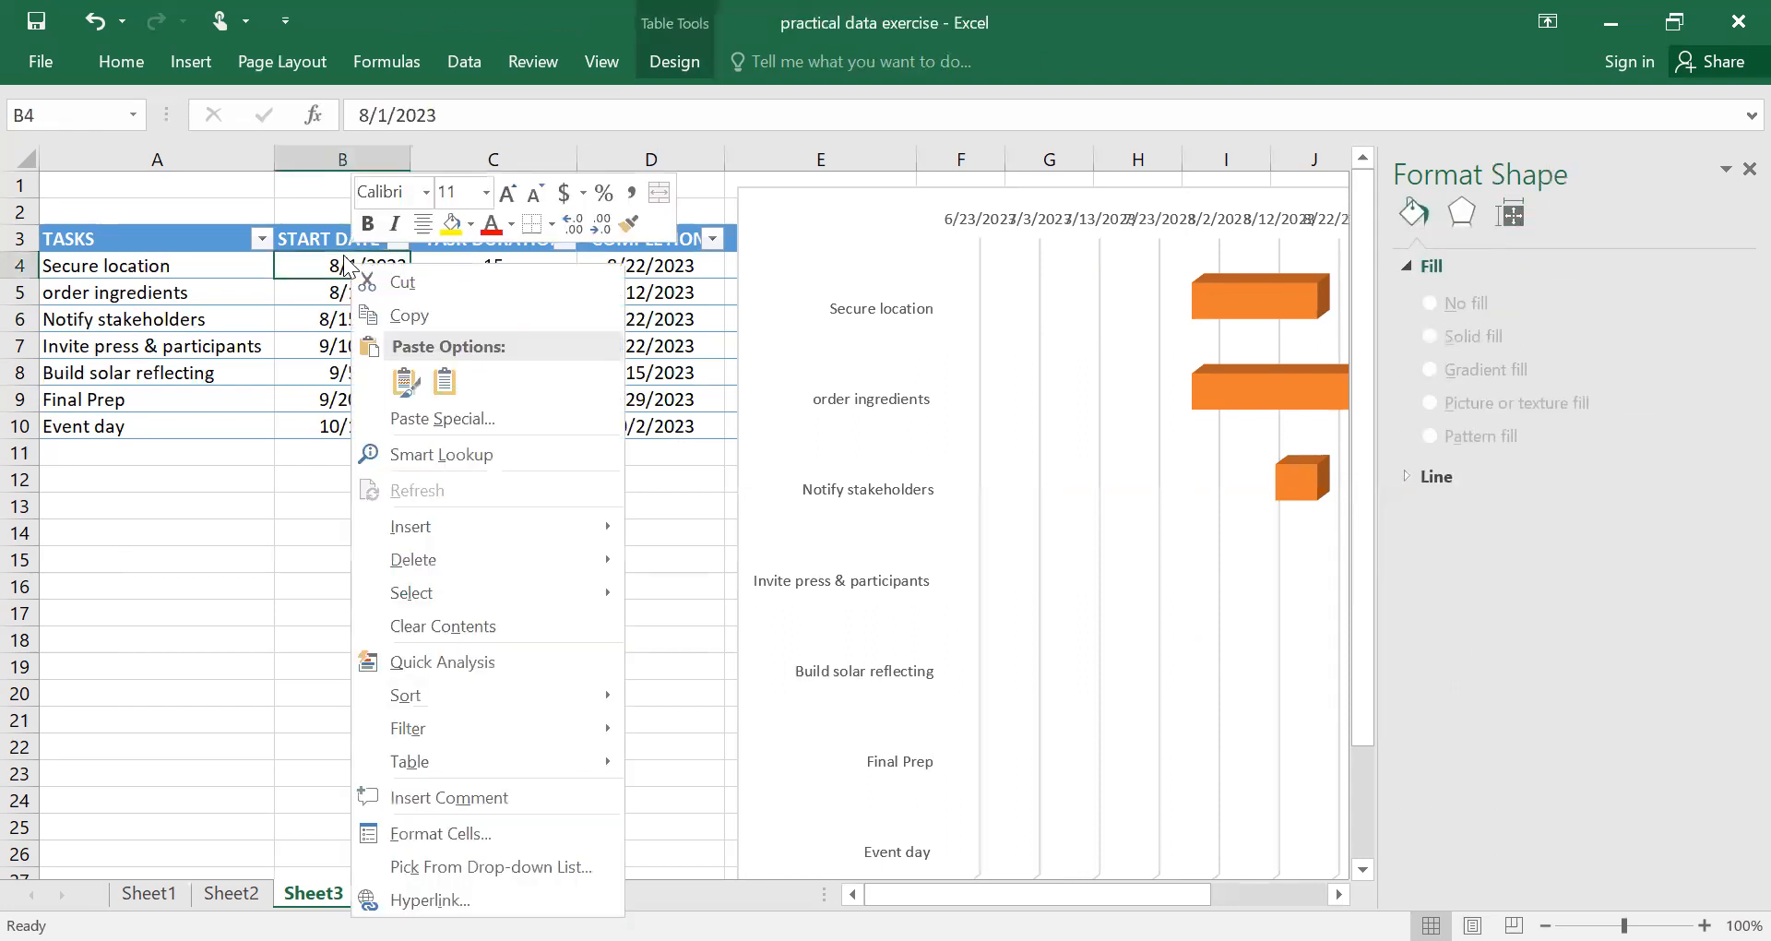
{"action": "left_click", "coordinate": [409, 319]}
{"action": "left_click", "coordinate": [307, 552]}
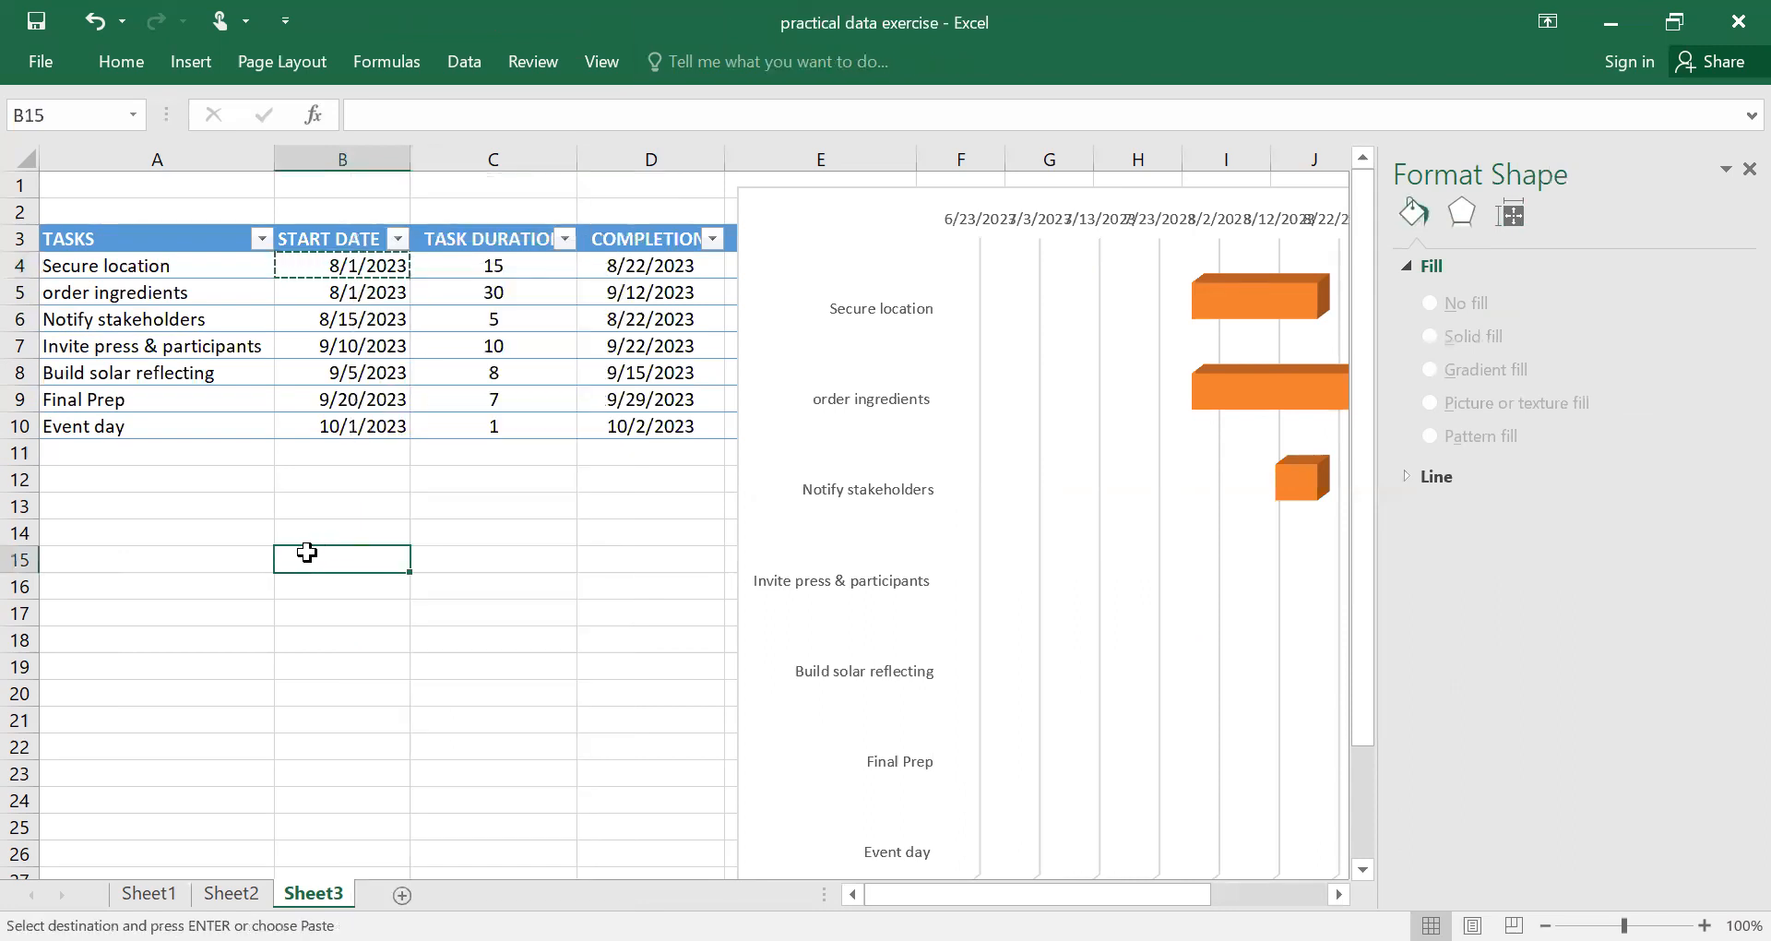
{"action": "right_click", "coordinate": [306, 546]}
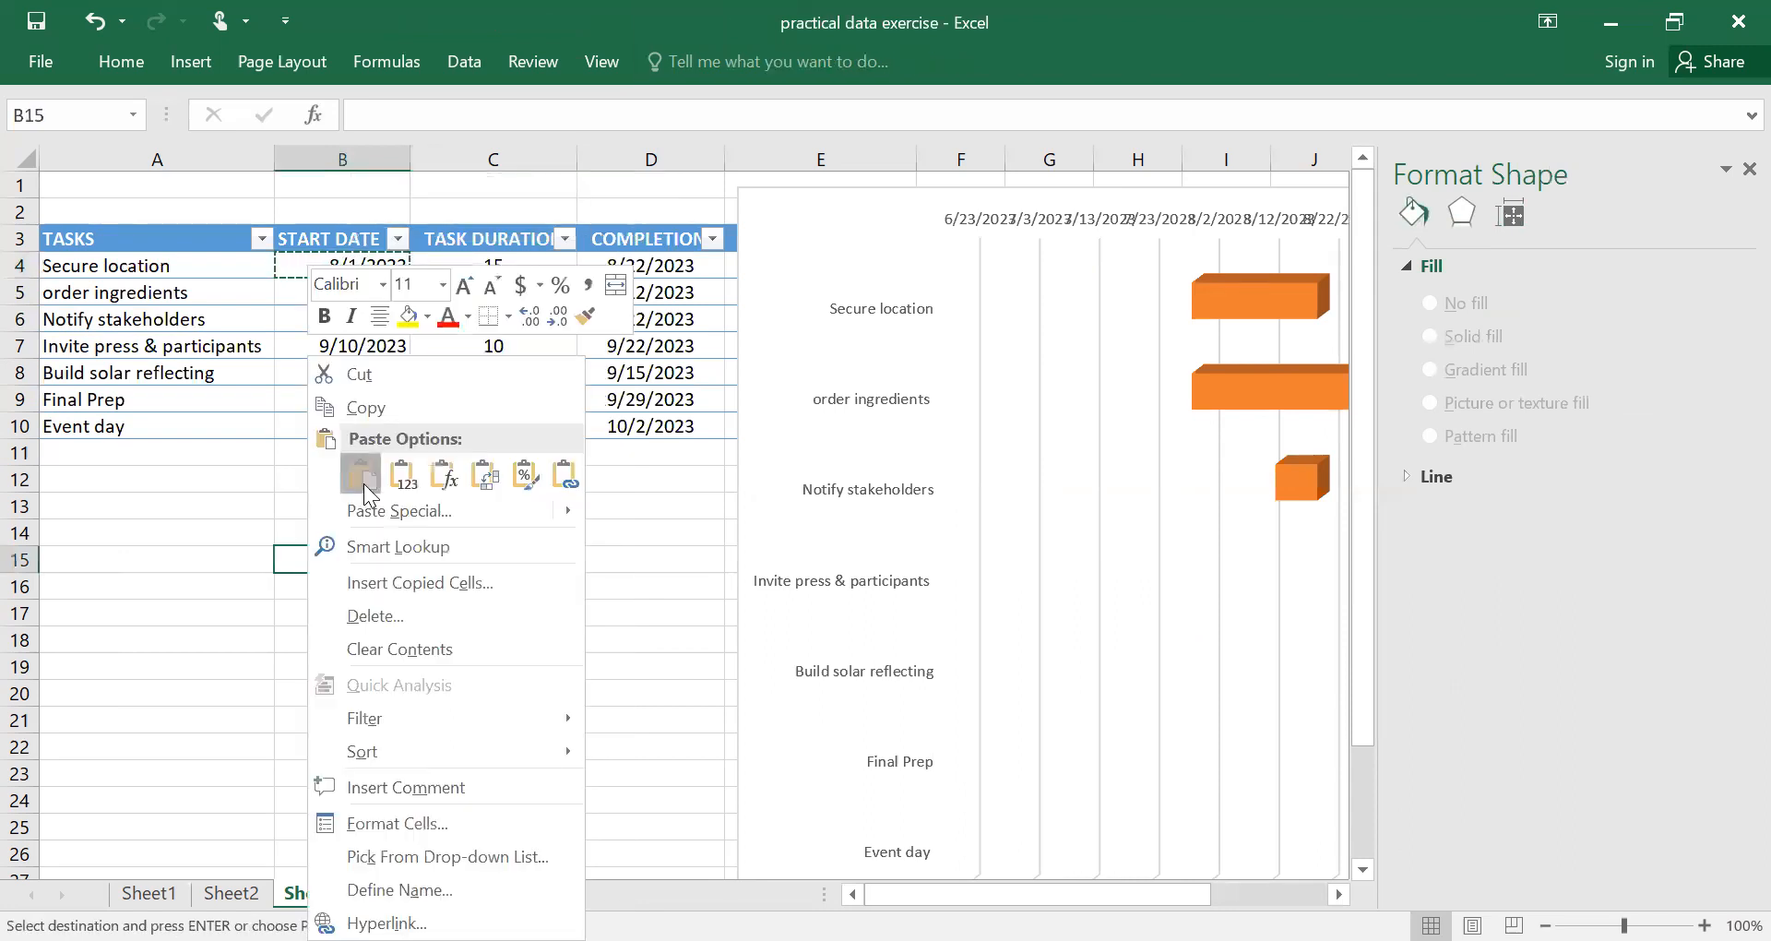
{"action": "left_click", "coordinate": [364, 483]}
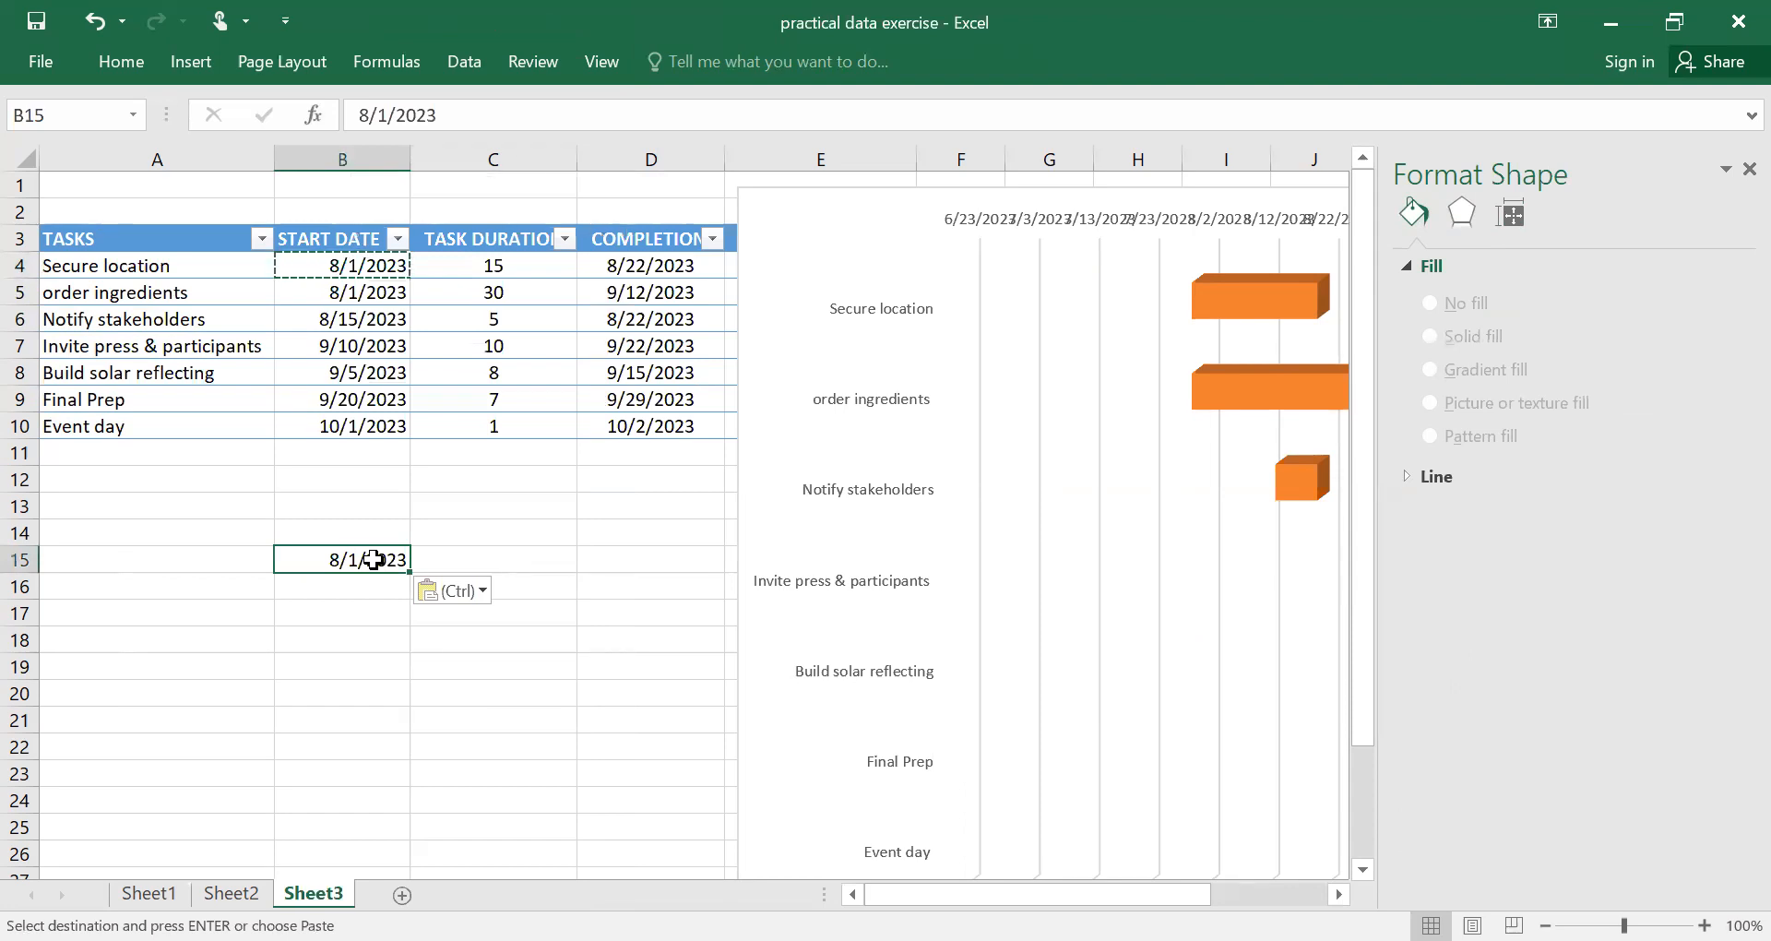
{"action": "right_click", "coordinate": [367, 560]}
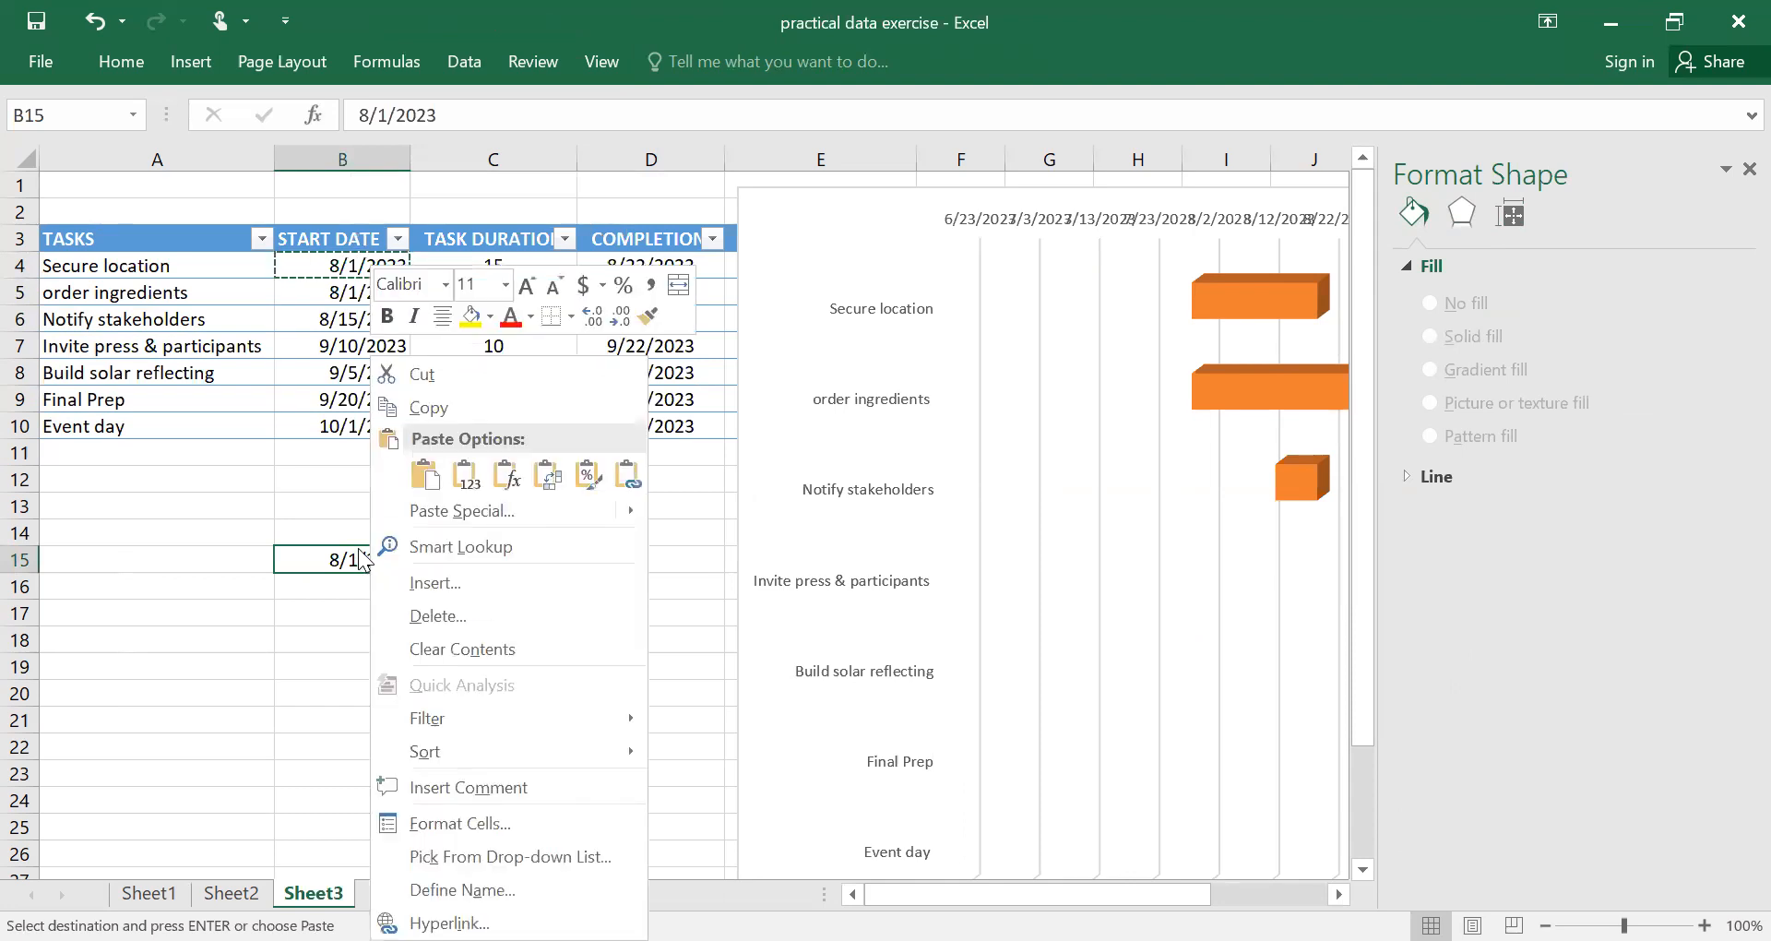
{"action": "left_click", "coordinate": [424, 474]}
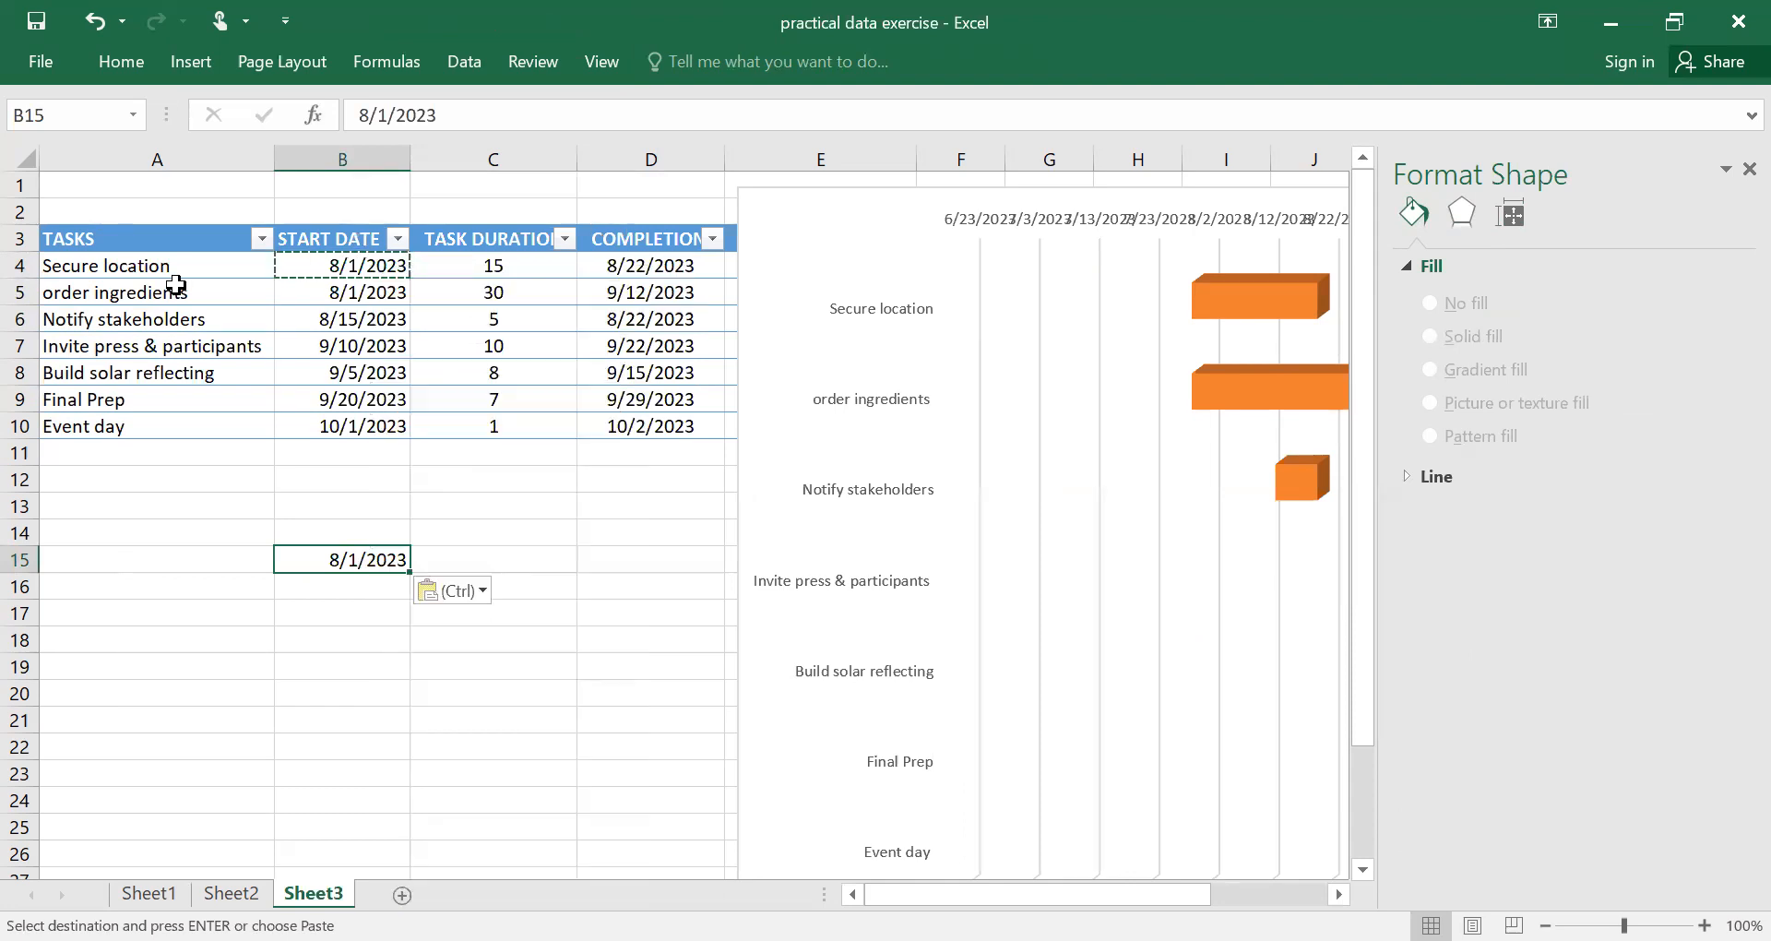
Change the format of the copied date in B15 to Number.
{"action": "left_click", "coordinate": [118, 61]}
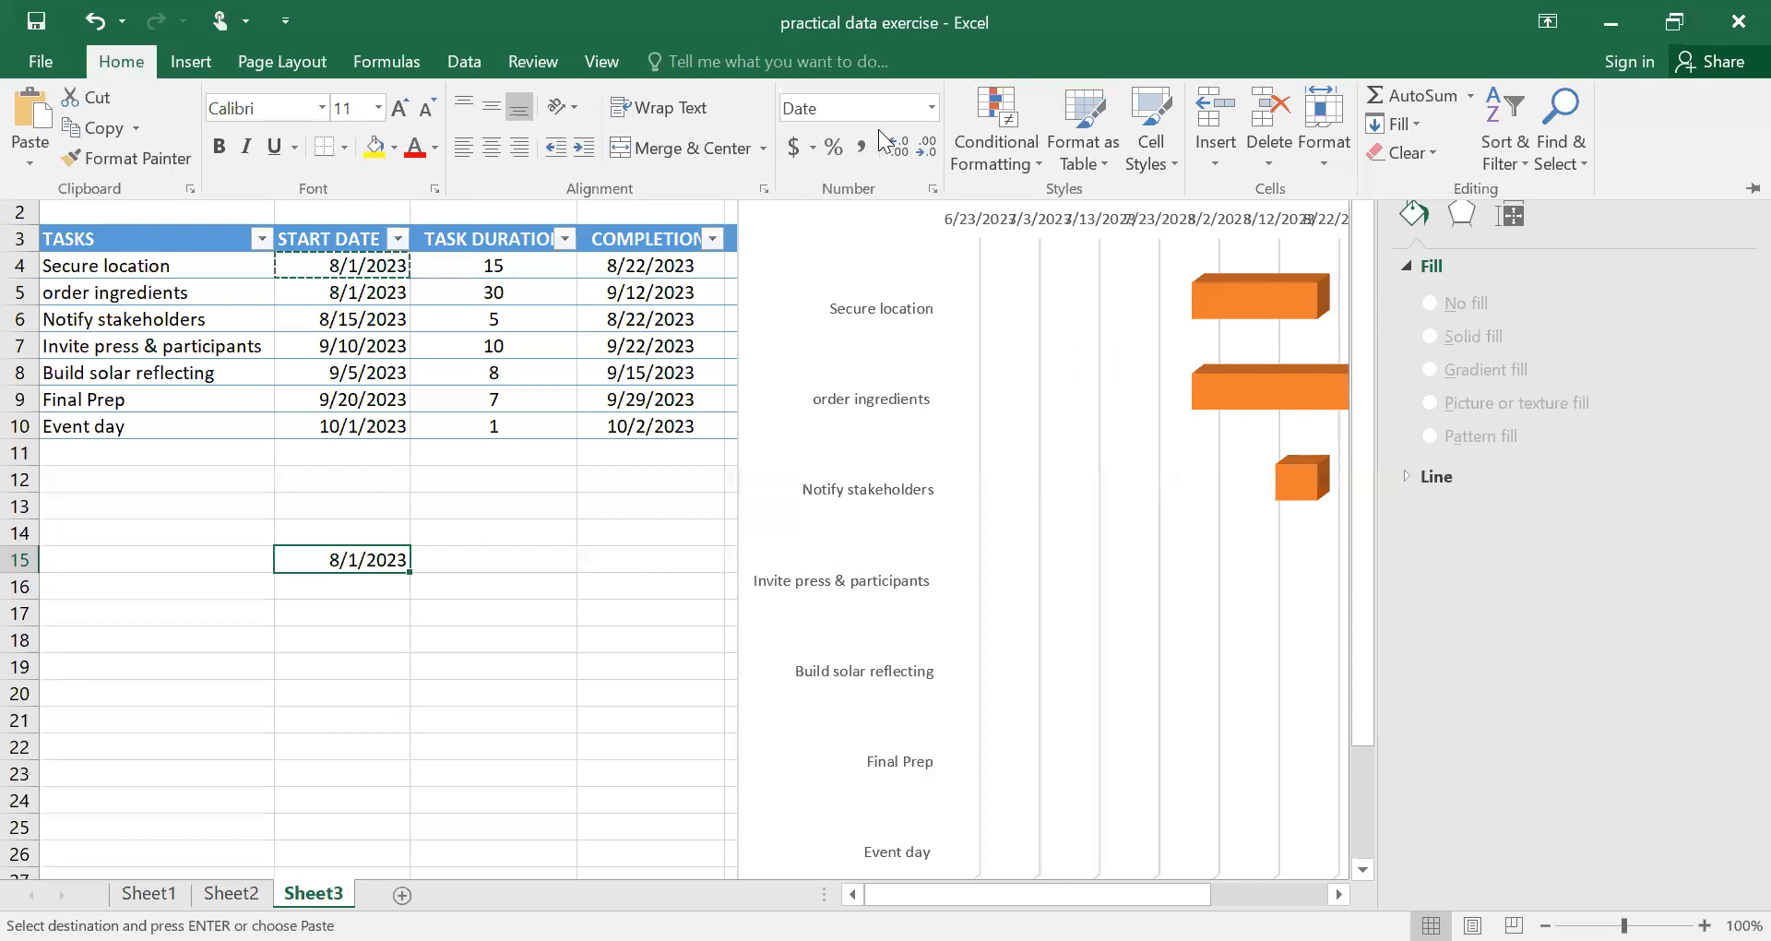
{"action": "left_click", "coordinate": [931, 106]}
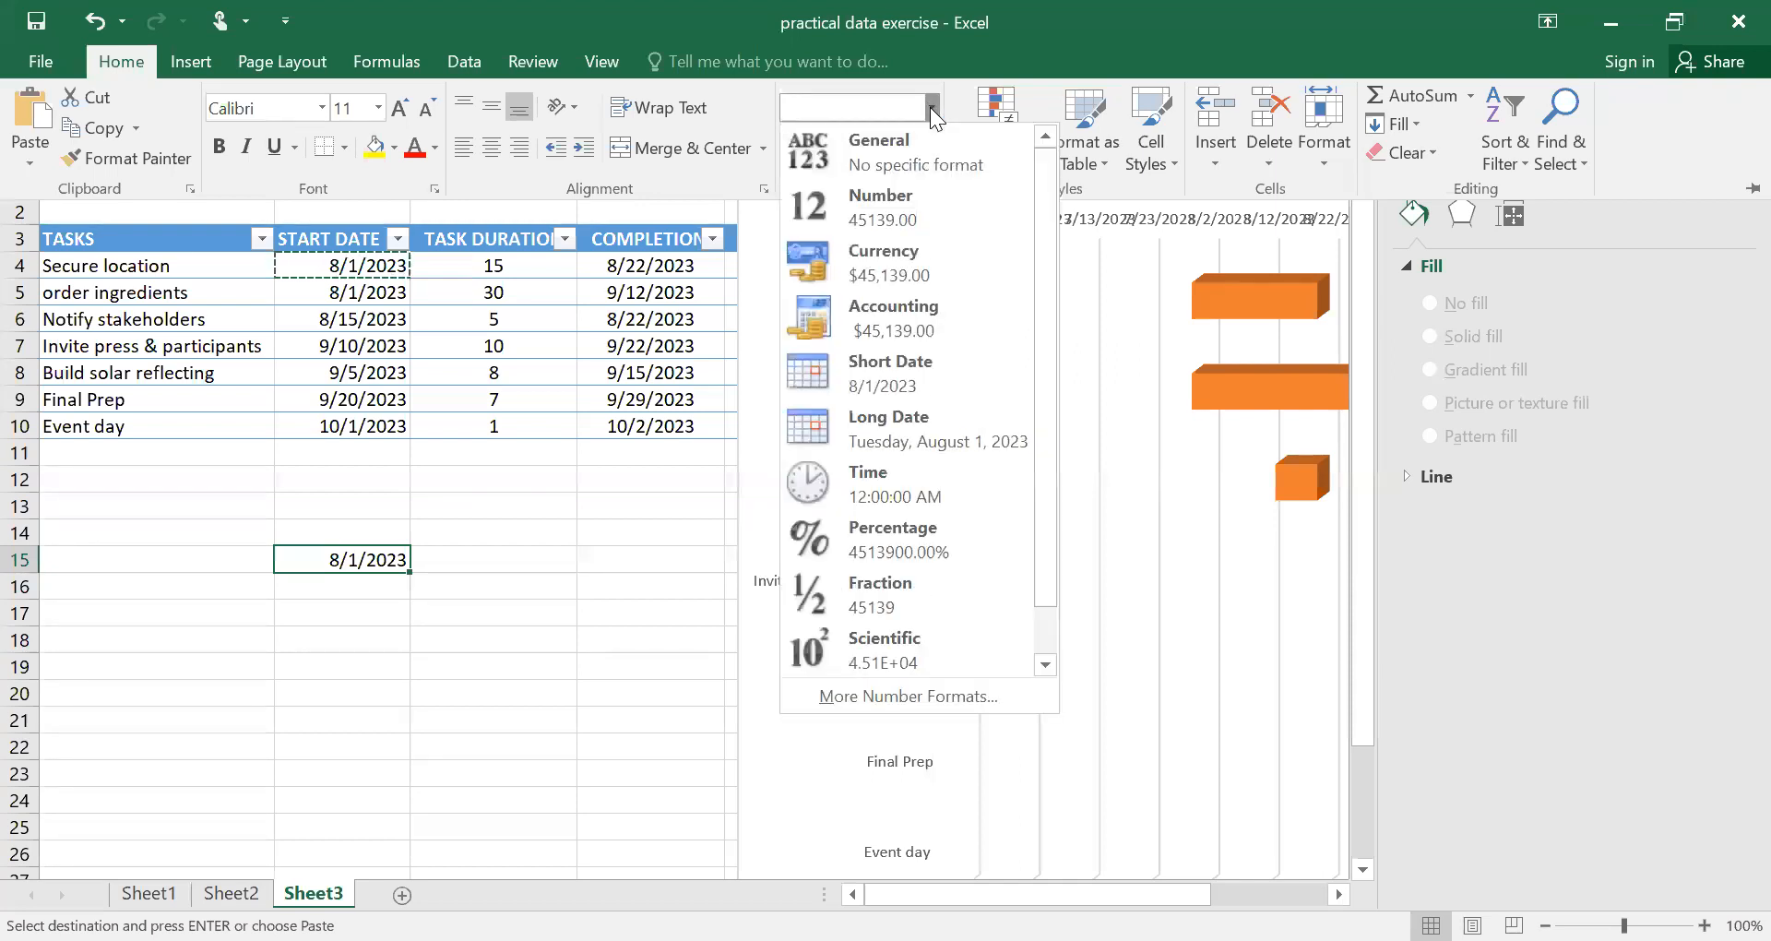
{"action": "left_click", "coordinate": [904, 209]}
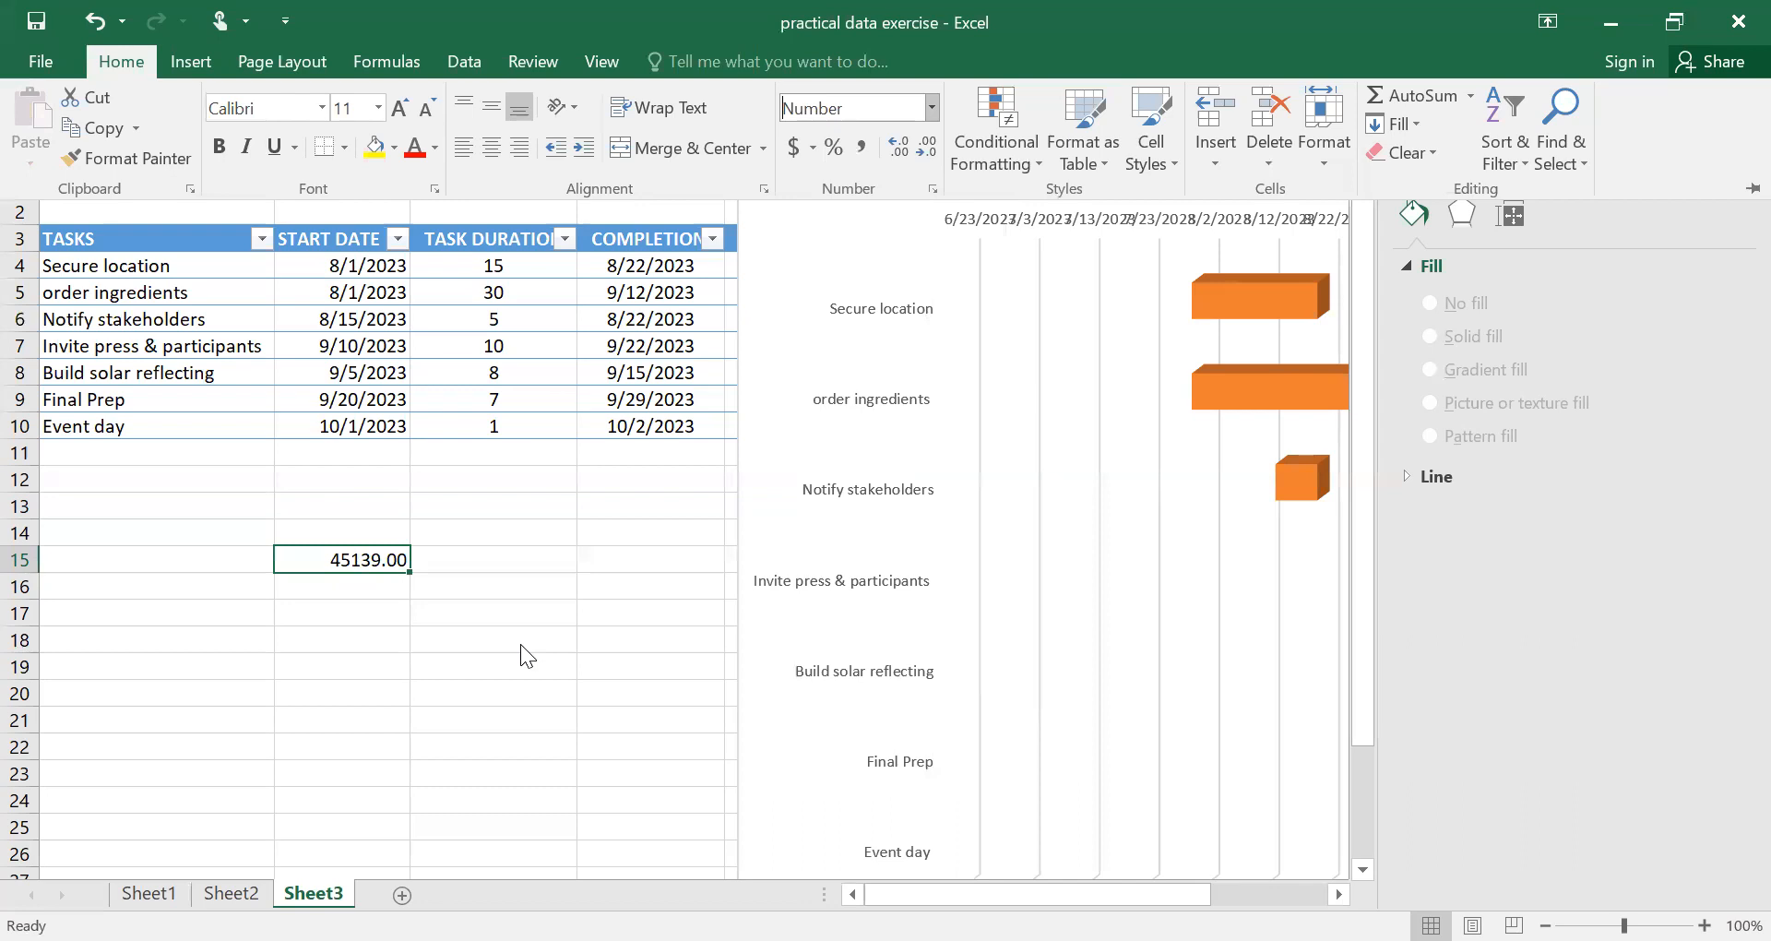
Set the minimum bound of the chart's date axis to 45139.
{"action": "left_click", "coordinate": [987, 218]}
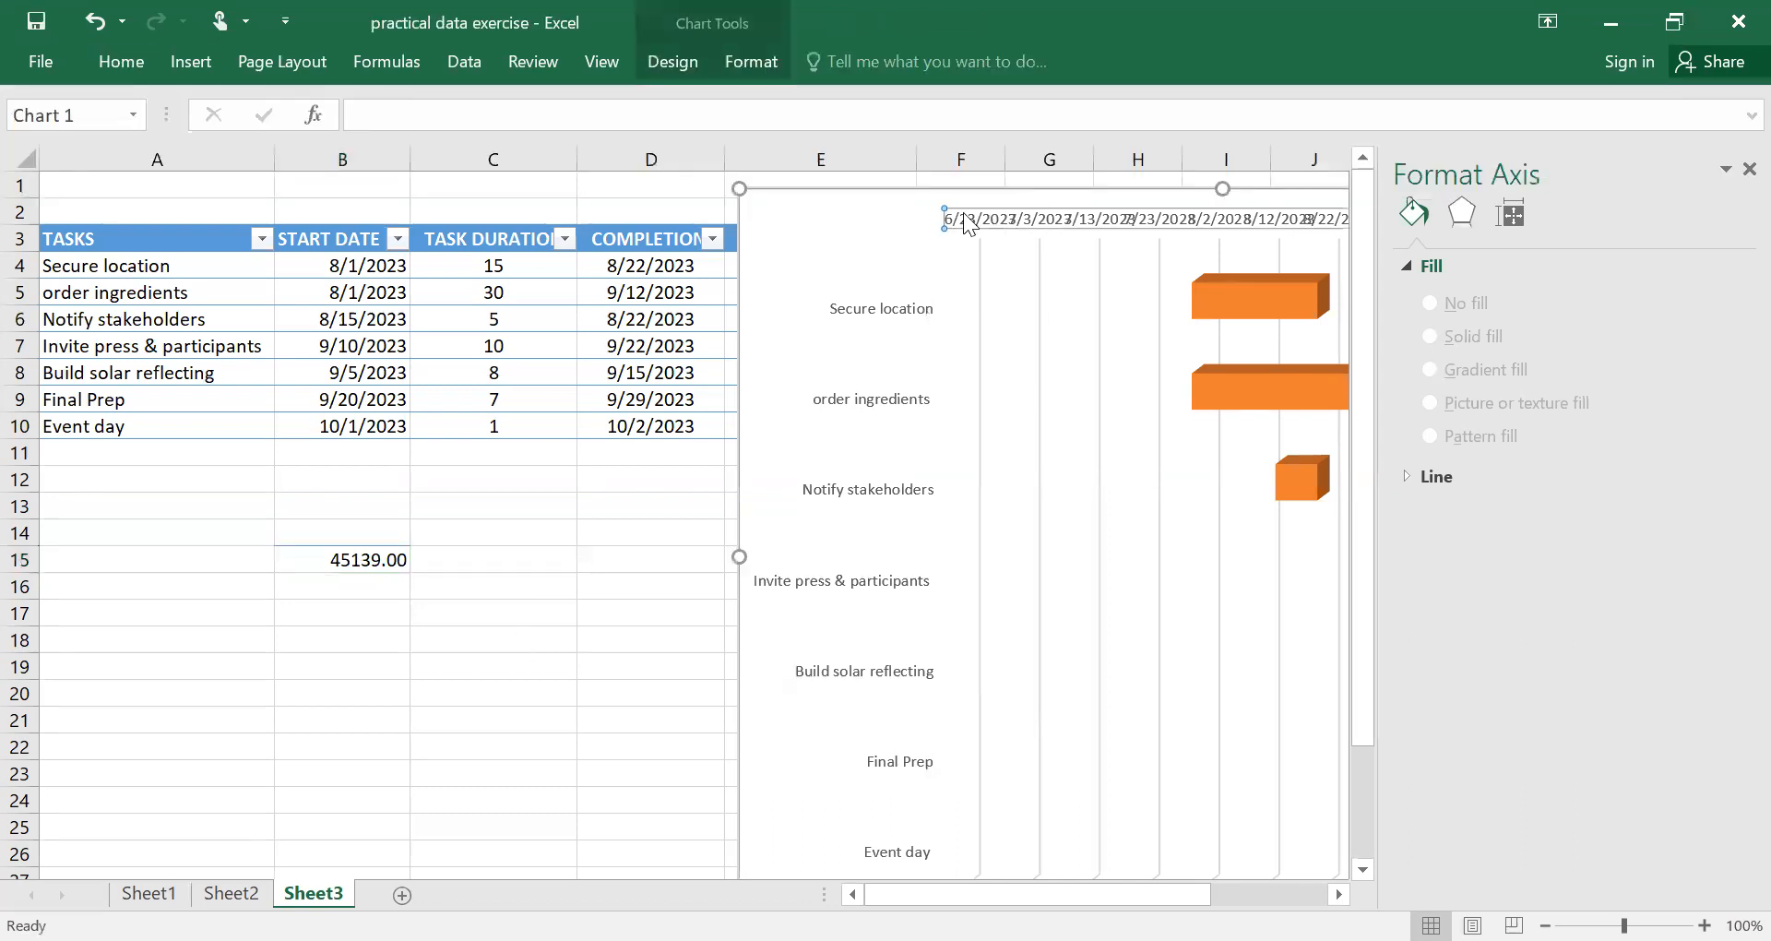
{"action": "right_click", "coordinate": [959, 209]}
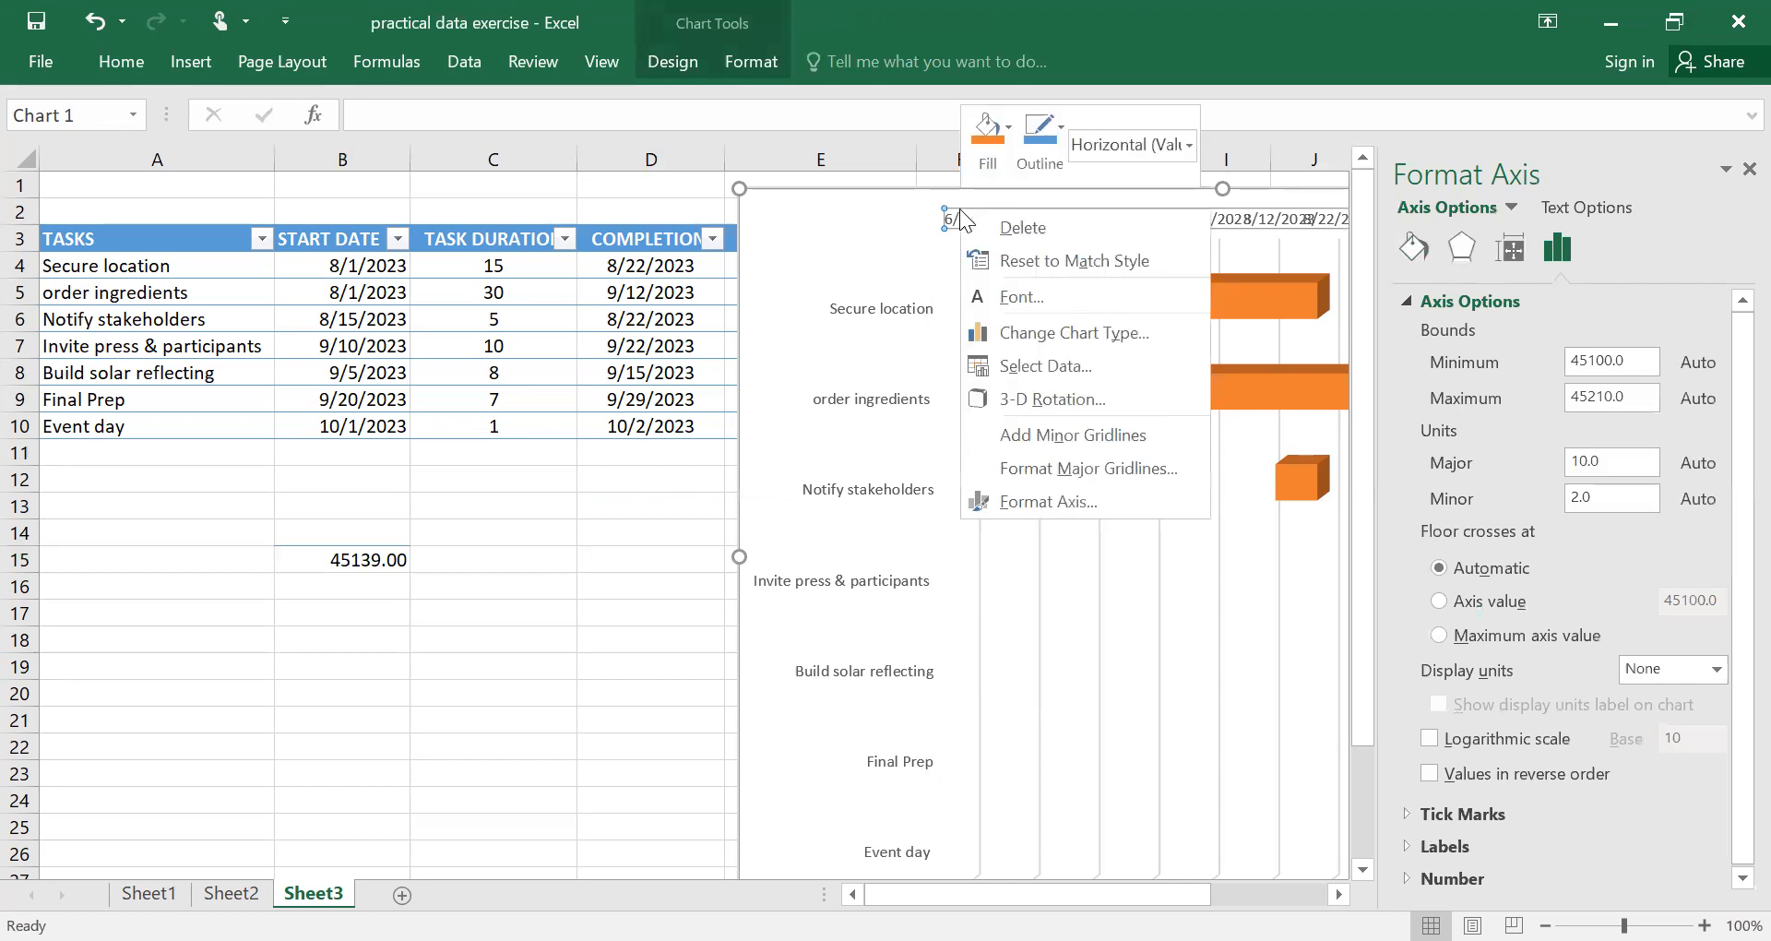
{"action": "left_click", "coordinate": [1622, 359]}
{"action": "key", "text": "BackSpace"}
{"action": "key", "text": "BackSpace"}
{"action": "key", "text": "BackSpace"}
{"action": "key", "text": "BackSpace"}
{"action": "key", "text": "BackSpace"}
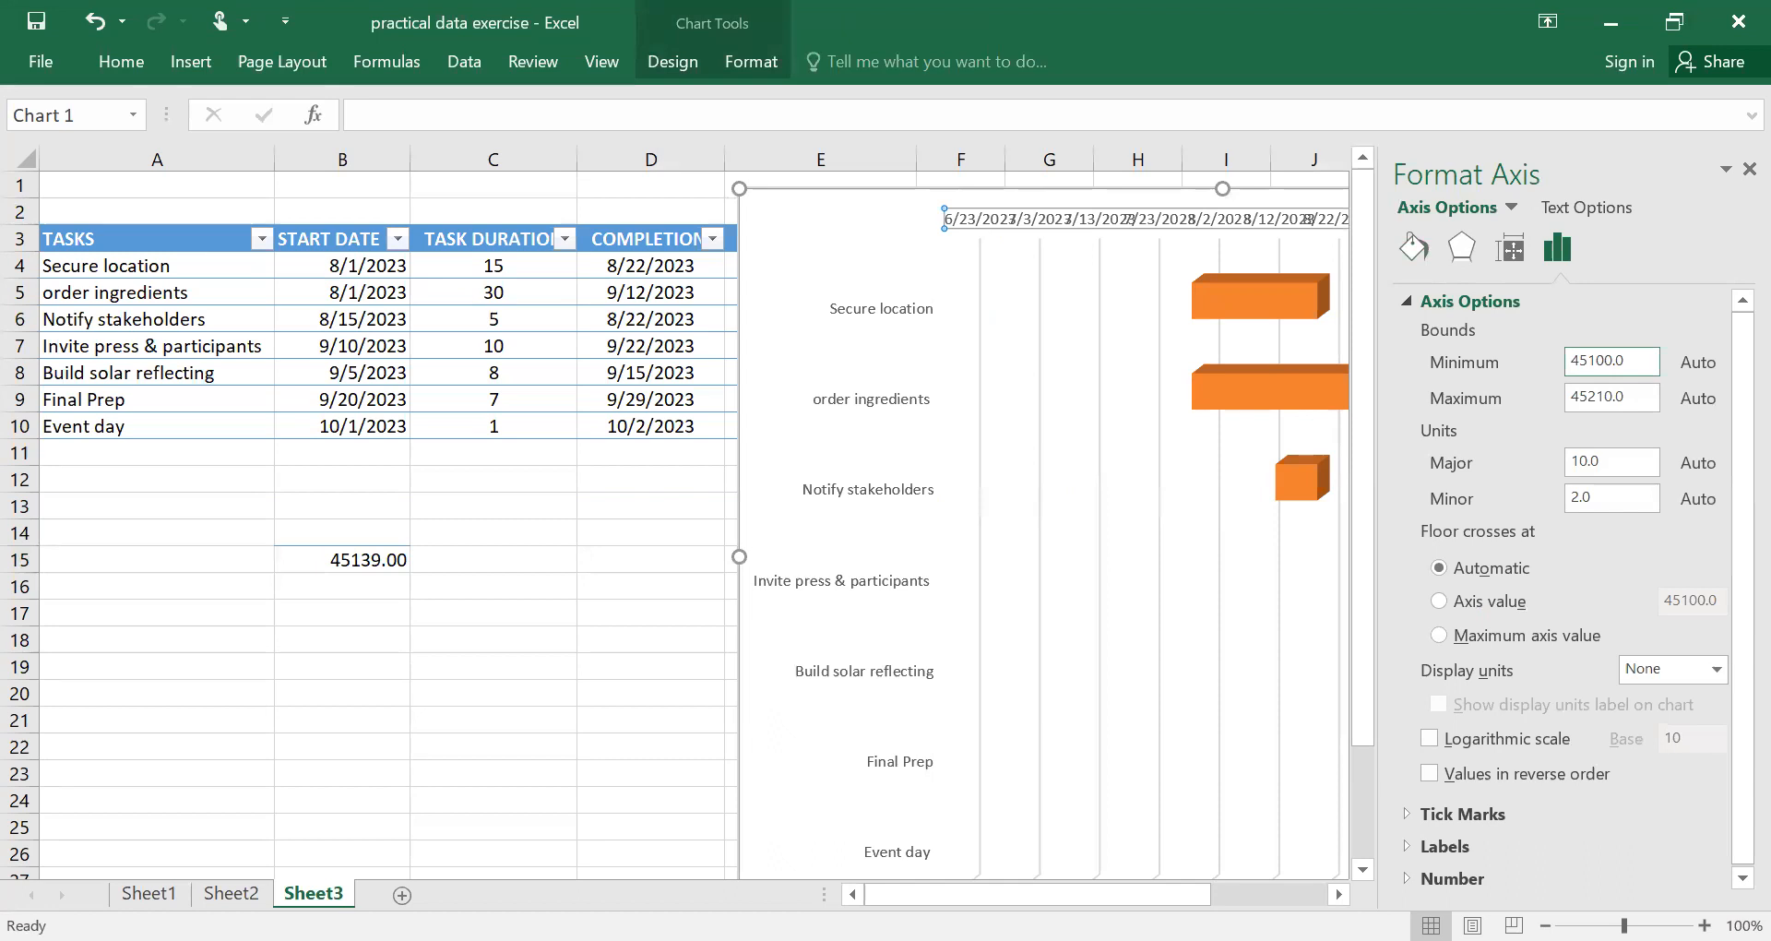
{"action": "type", "text": "139"}
{"action": "key", "text": "Return"}
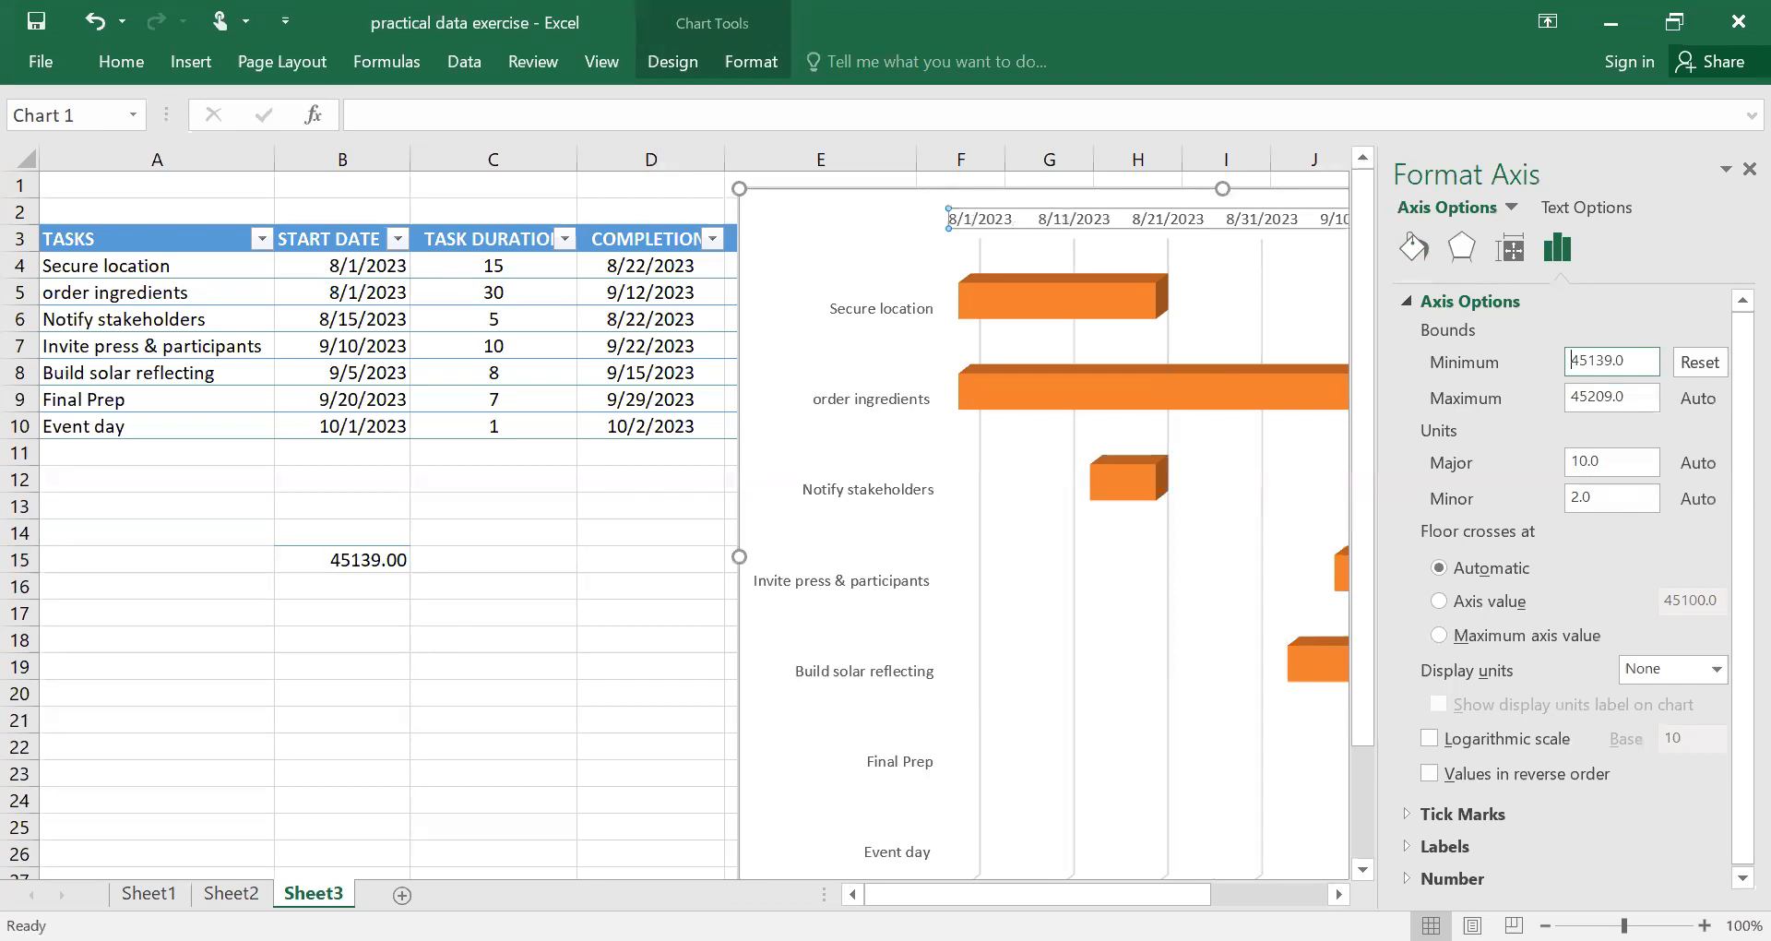
Change the format of the Event day start date in B10 to Number.
{"action": "left_click", "coordinate": [347, 431]}
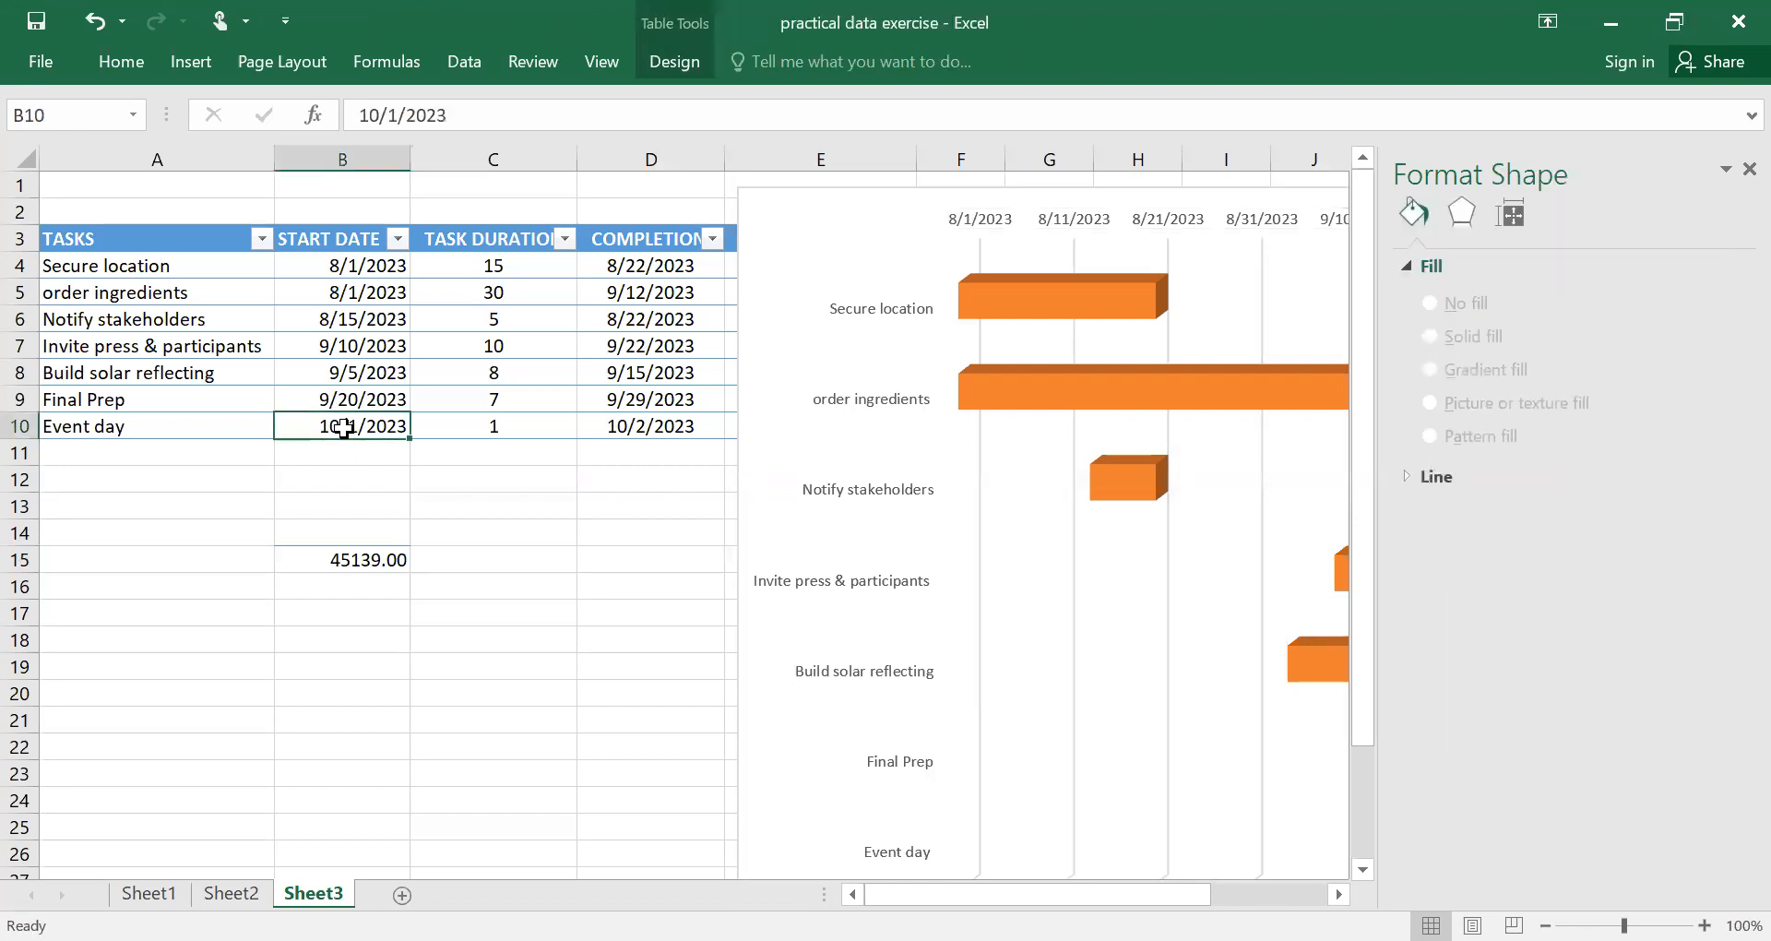
{"action": "right_click", "coordinate": [345, 428]}
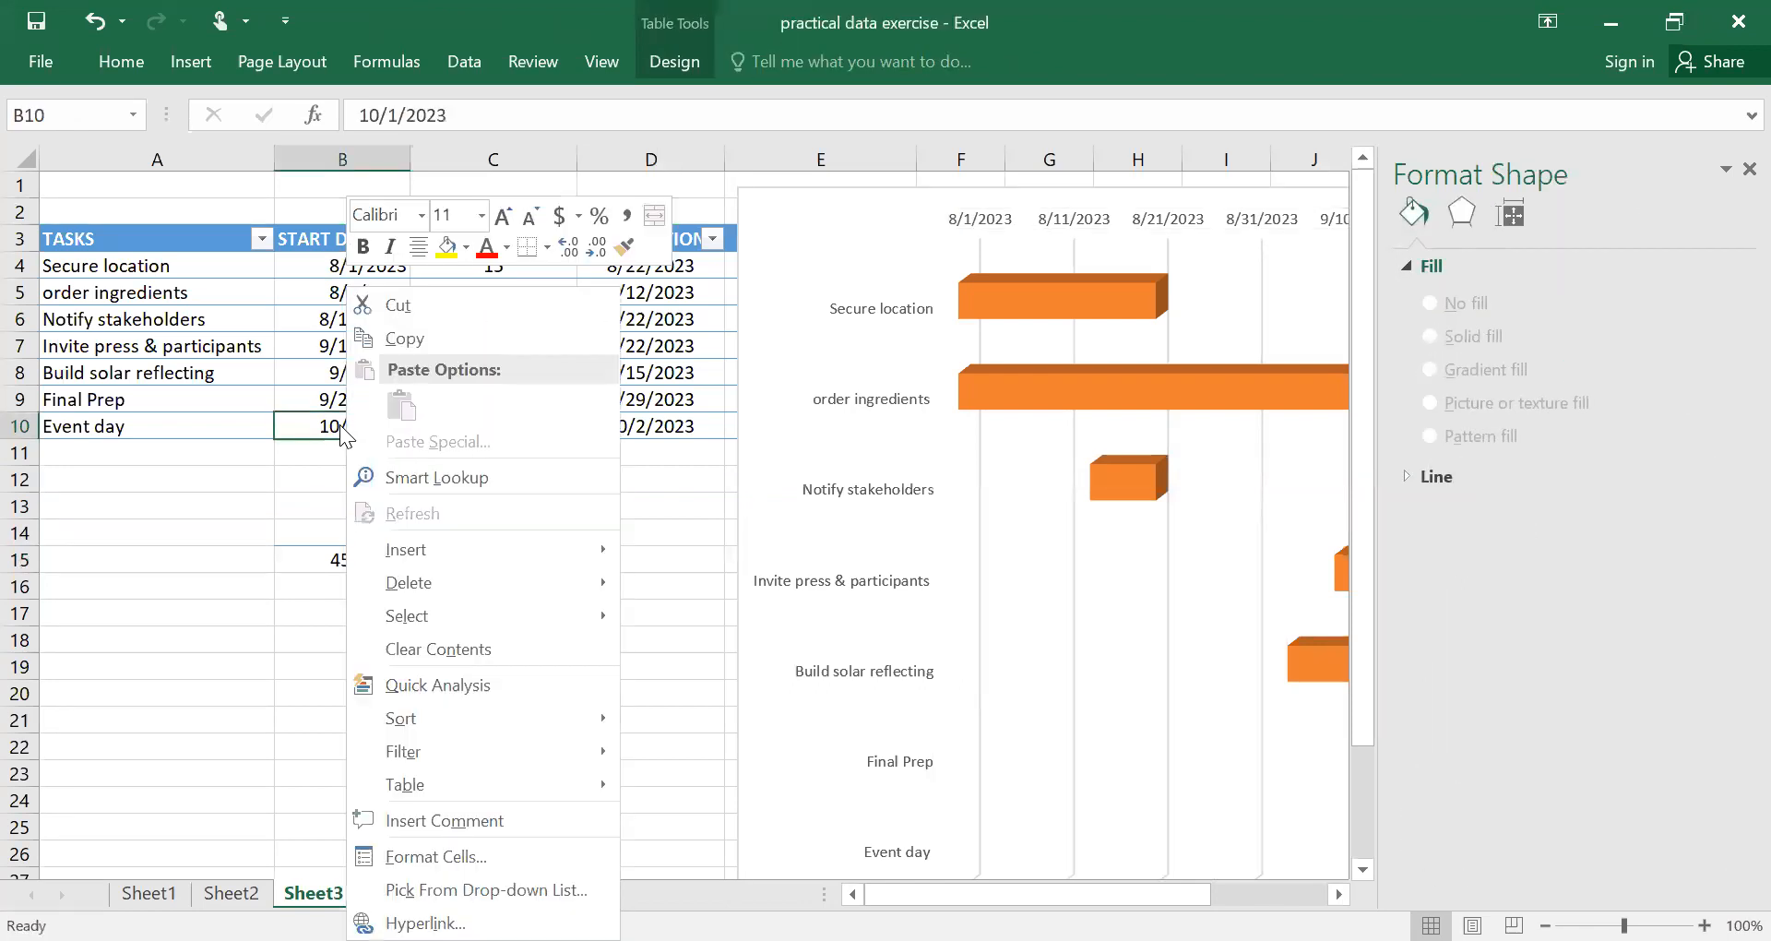
{"action": "left_click", "coordinate": [340, 424]}
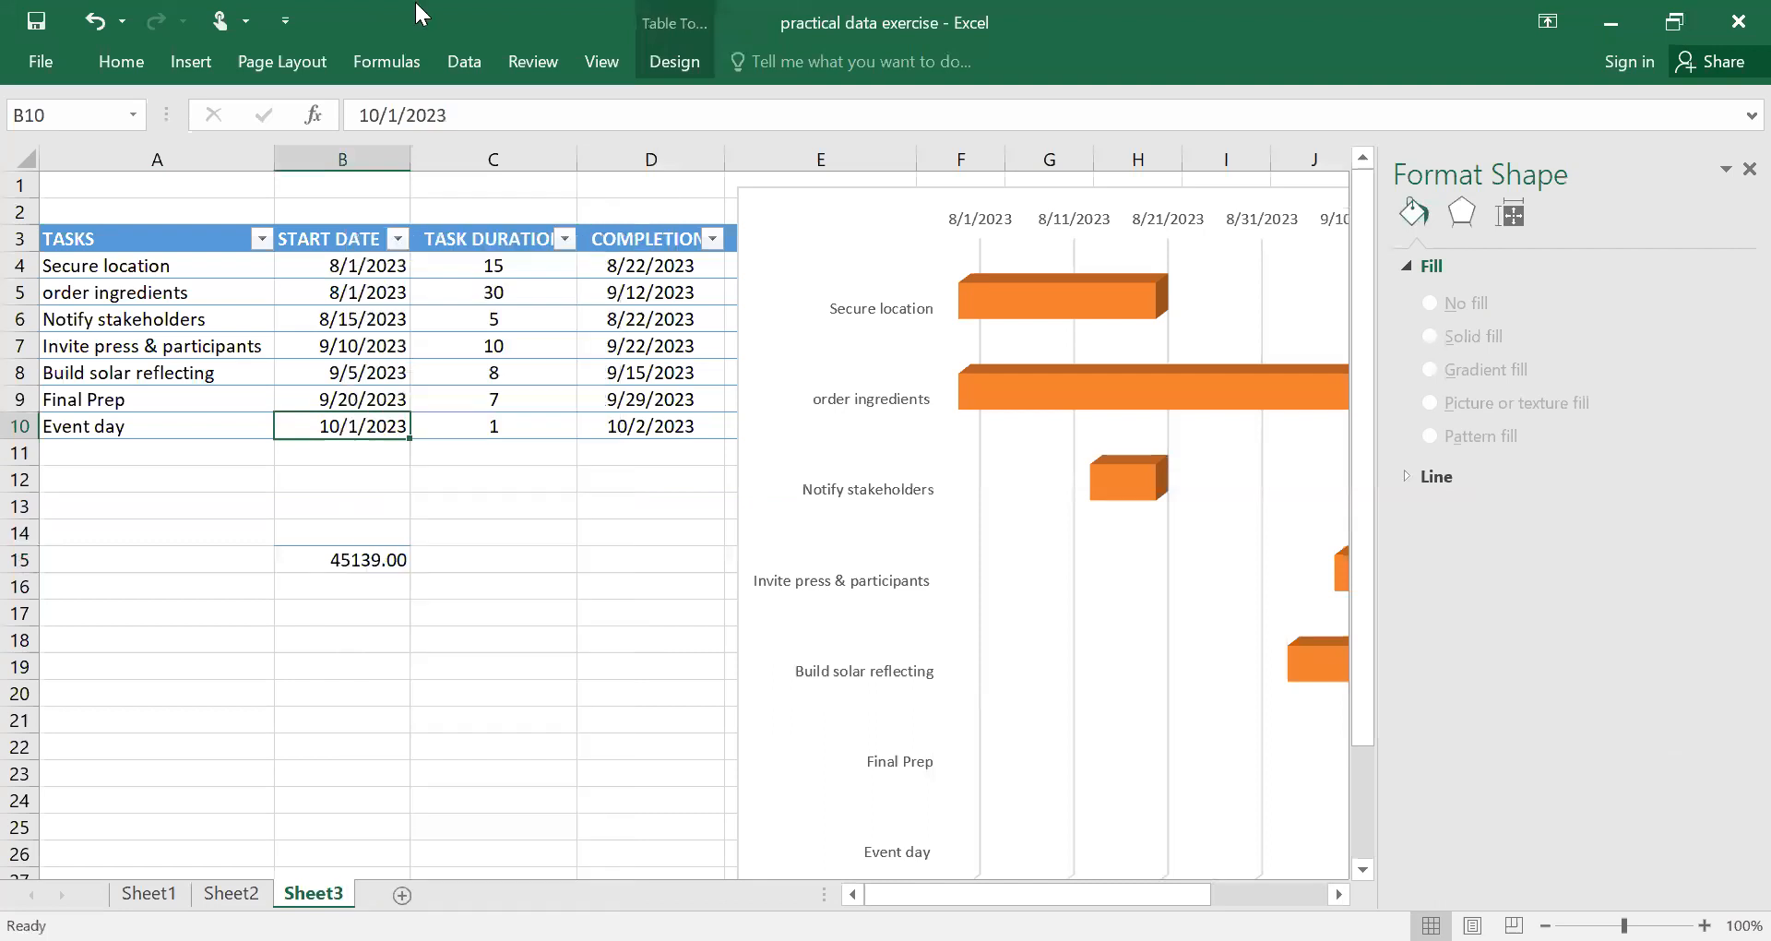
{"action": "left_click", "coordinate": [135, 59]}
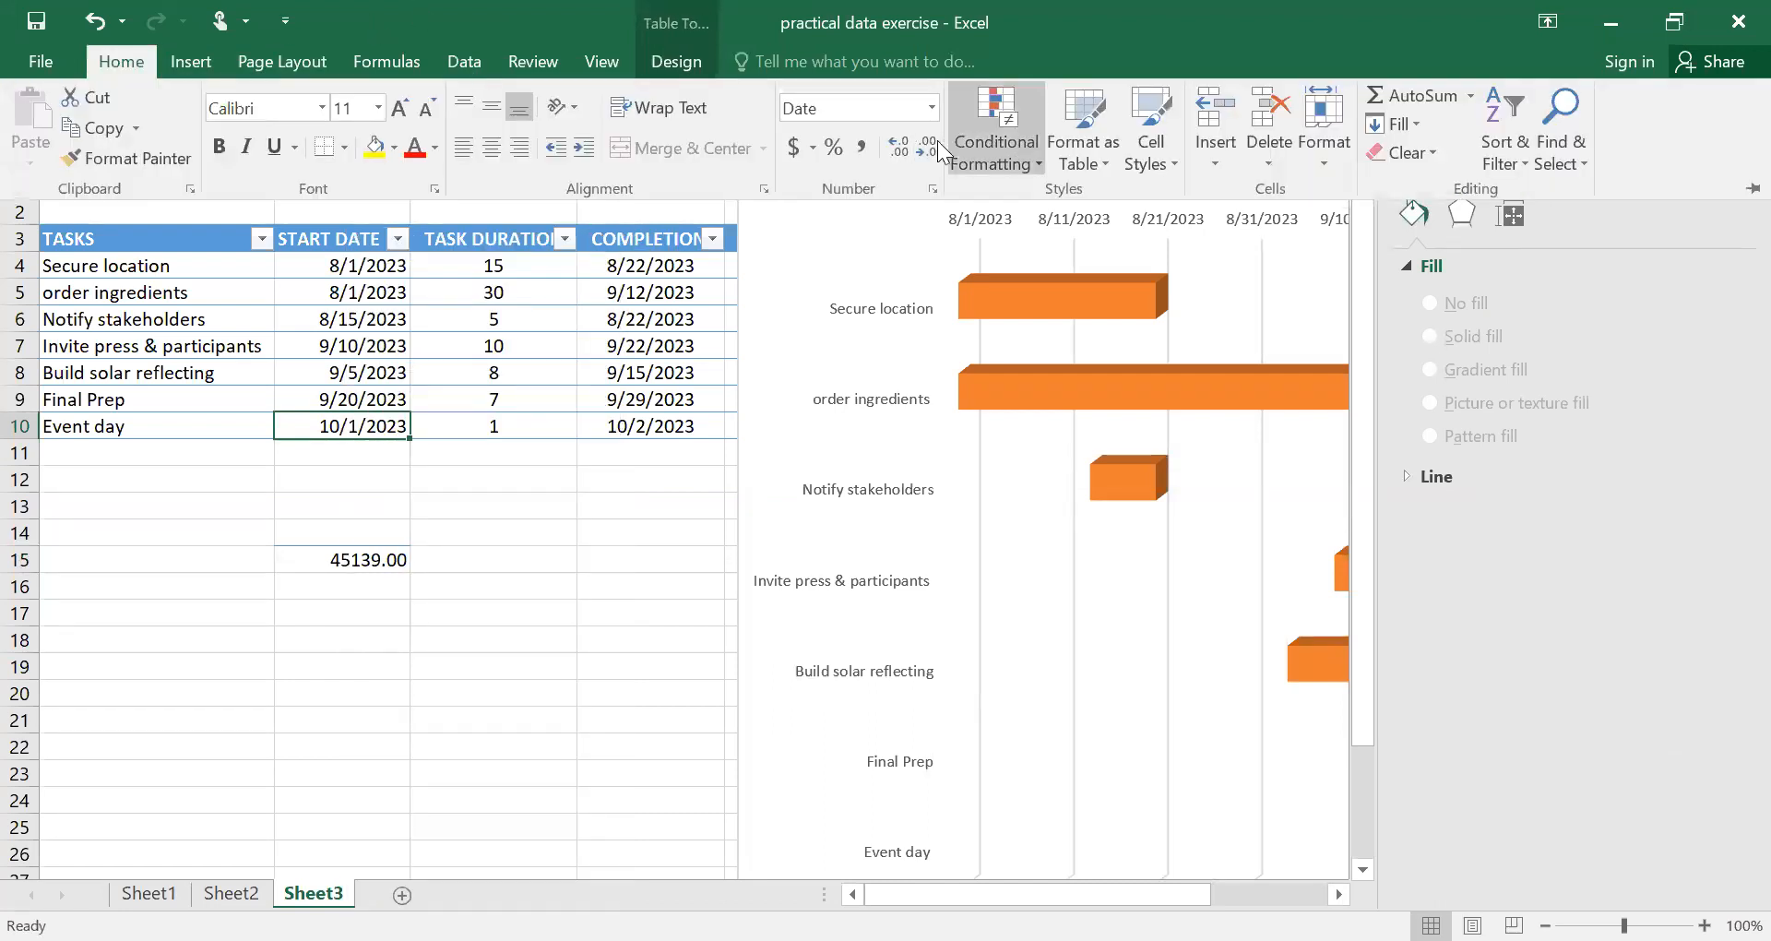
{"action": "left_click", "coordinate": [931, 106]}
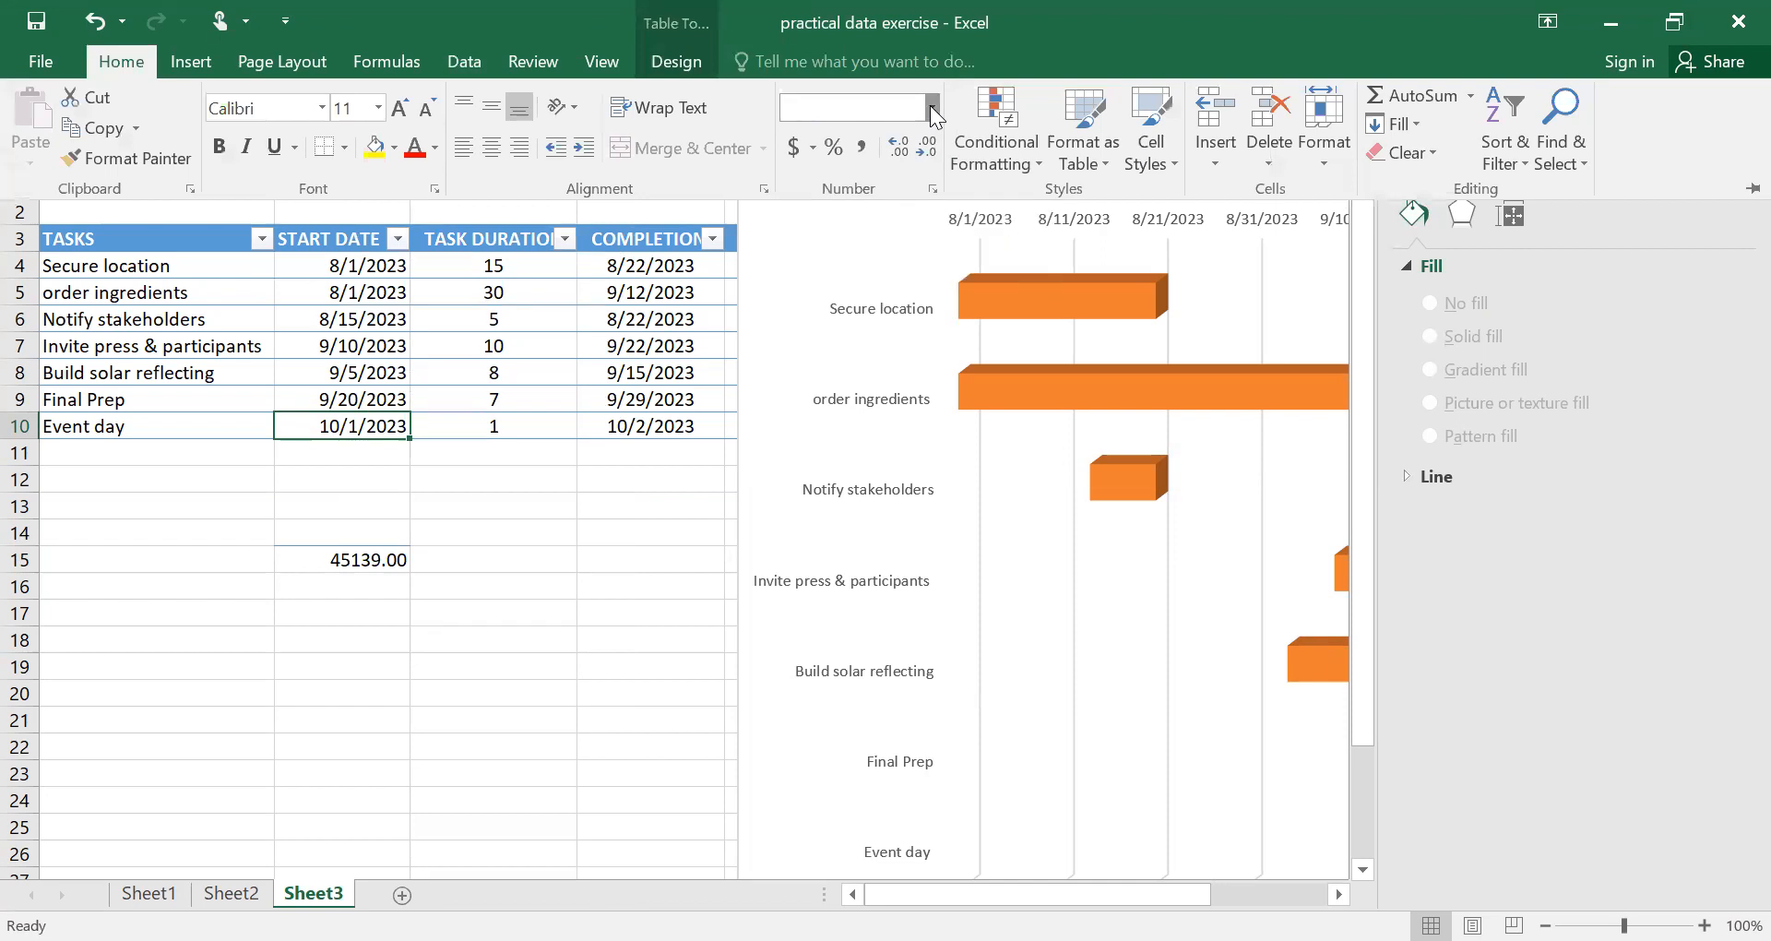
{"action": "left_click", "coordinate": [904, 214]}
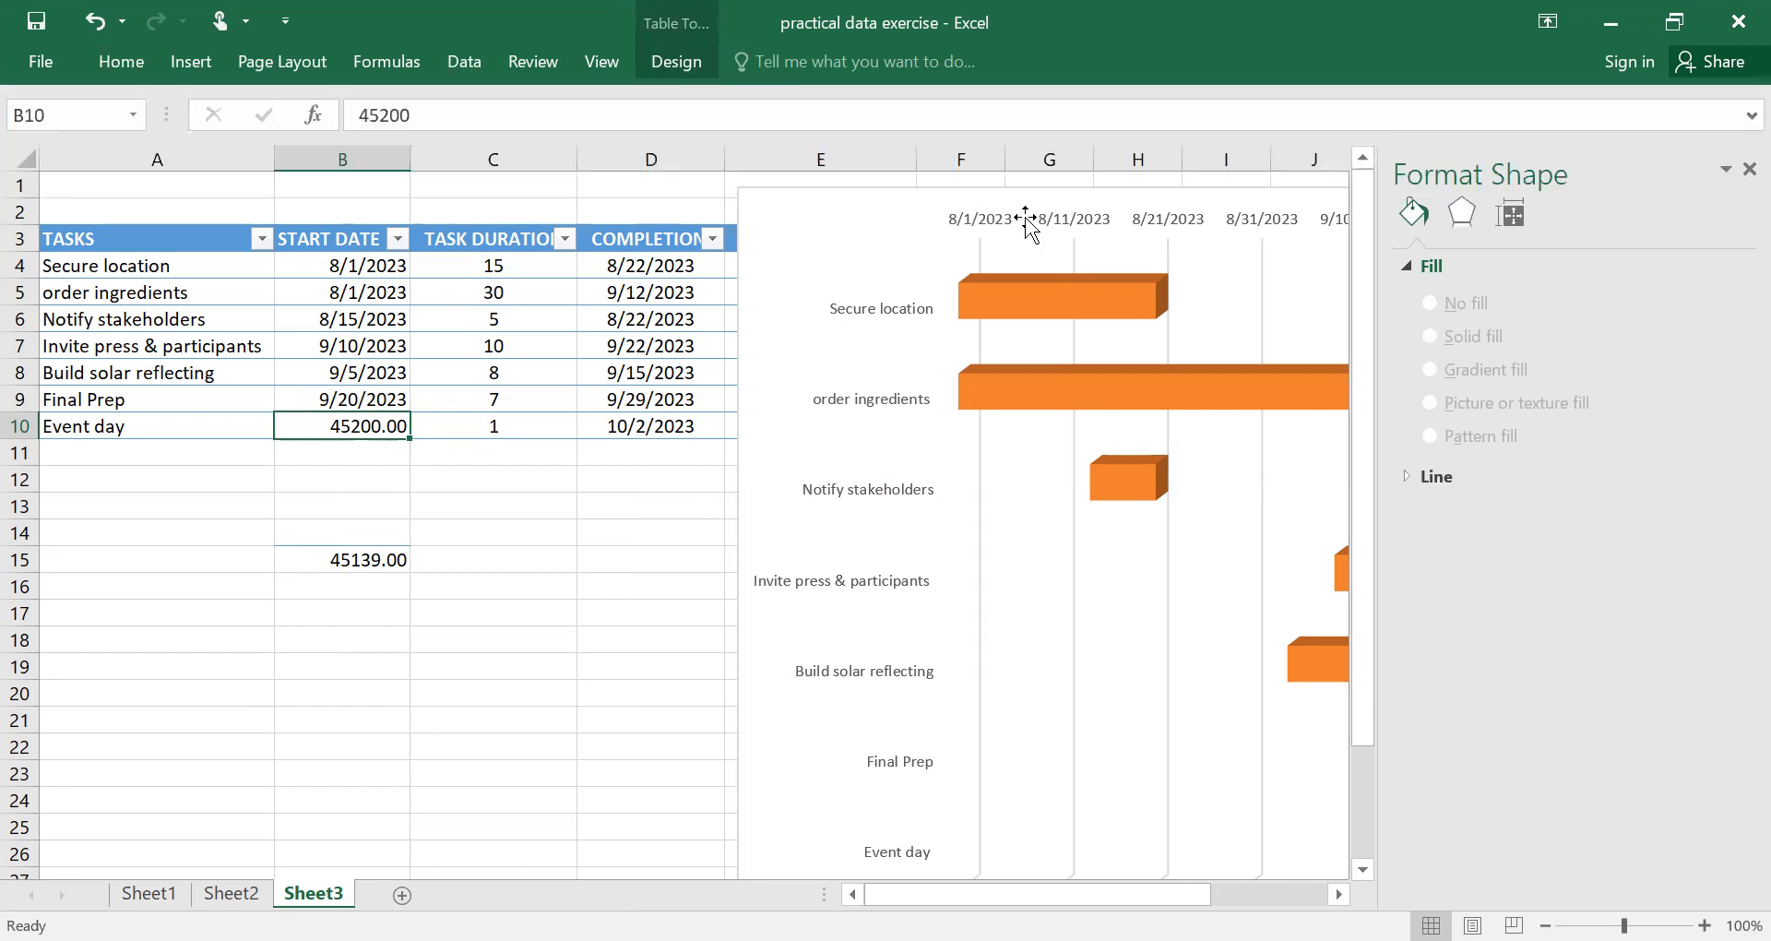
Set the maximum bound of the chart's date axis to 45200.
{"action": "left_click", "coordinate": [1025, 218]}
{"action": "right_click", "coordinate": [1025, 219]}
{"action": "left_click", "coordinate": [988, 217]}
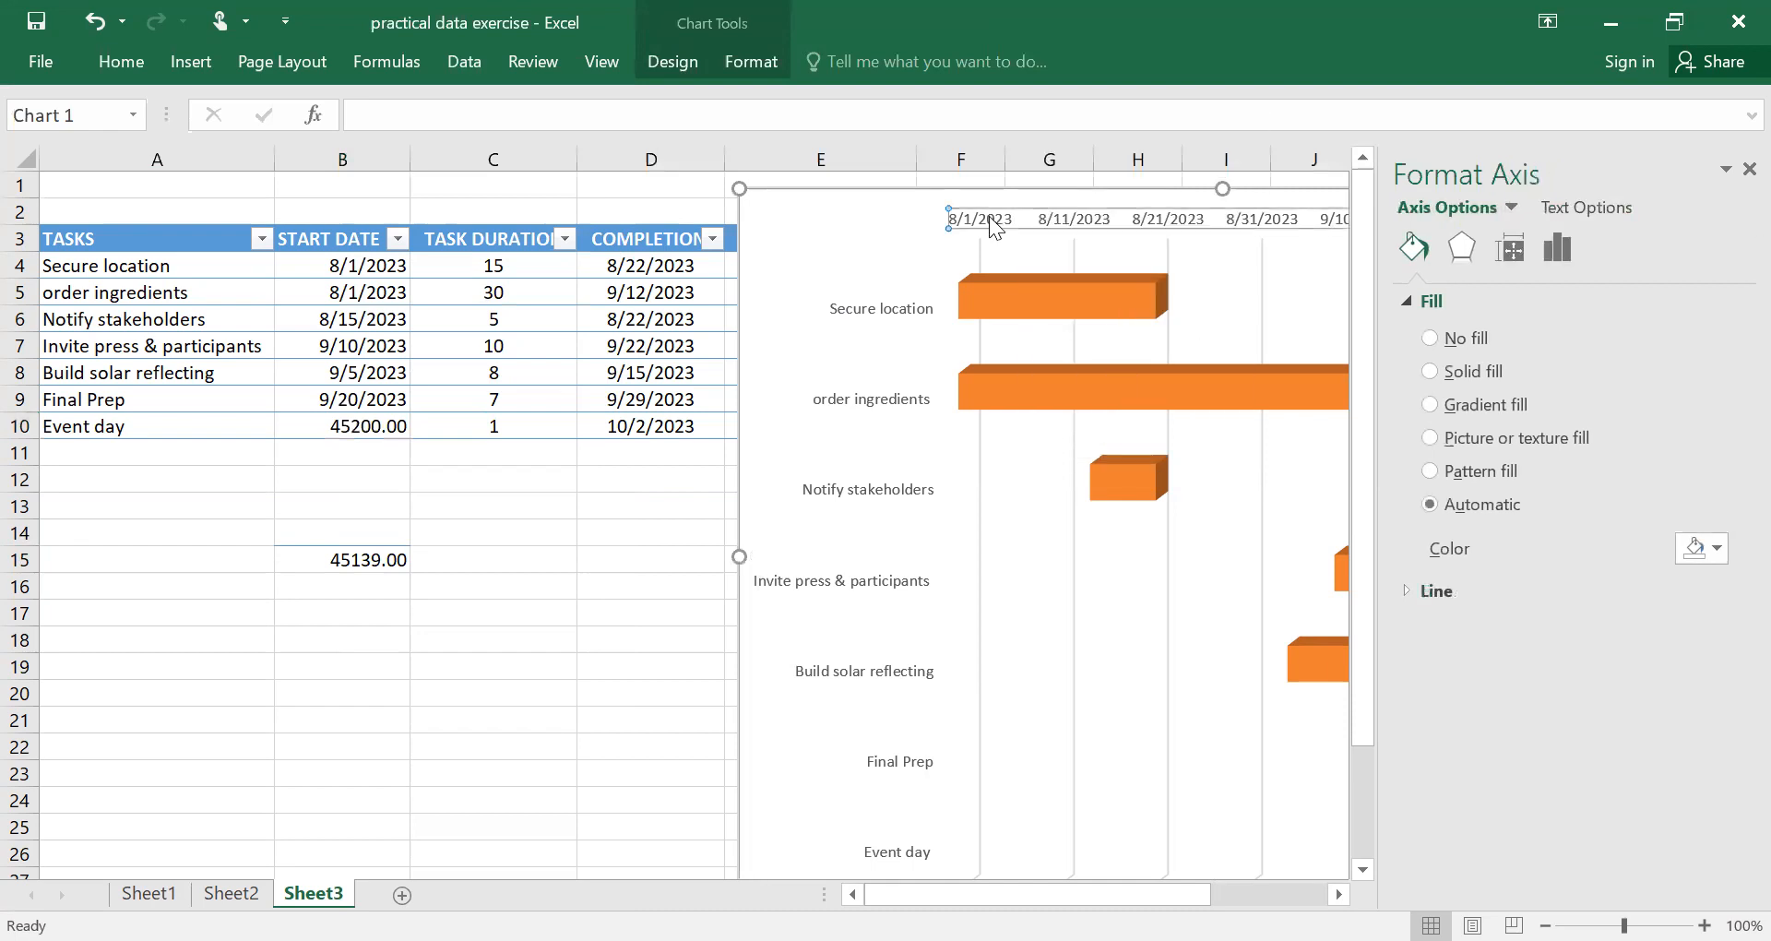
{"action": "right_click", "coordinate": [989, 221]}
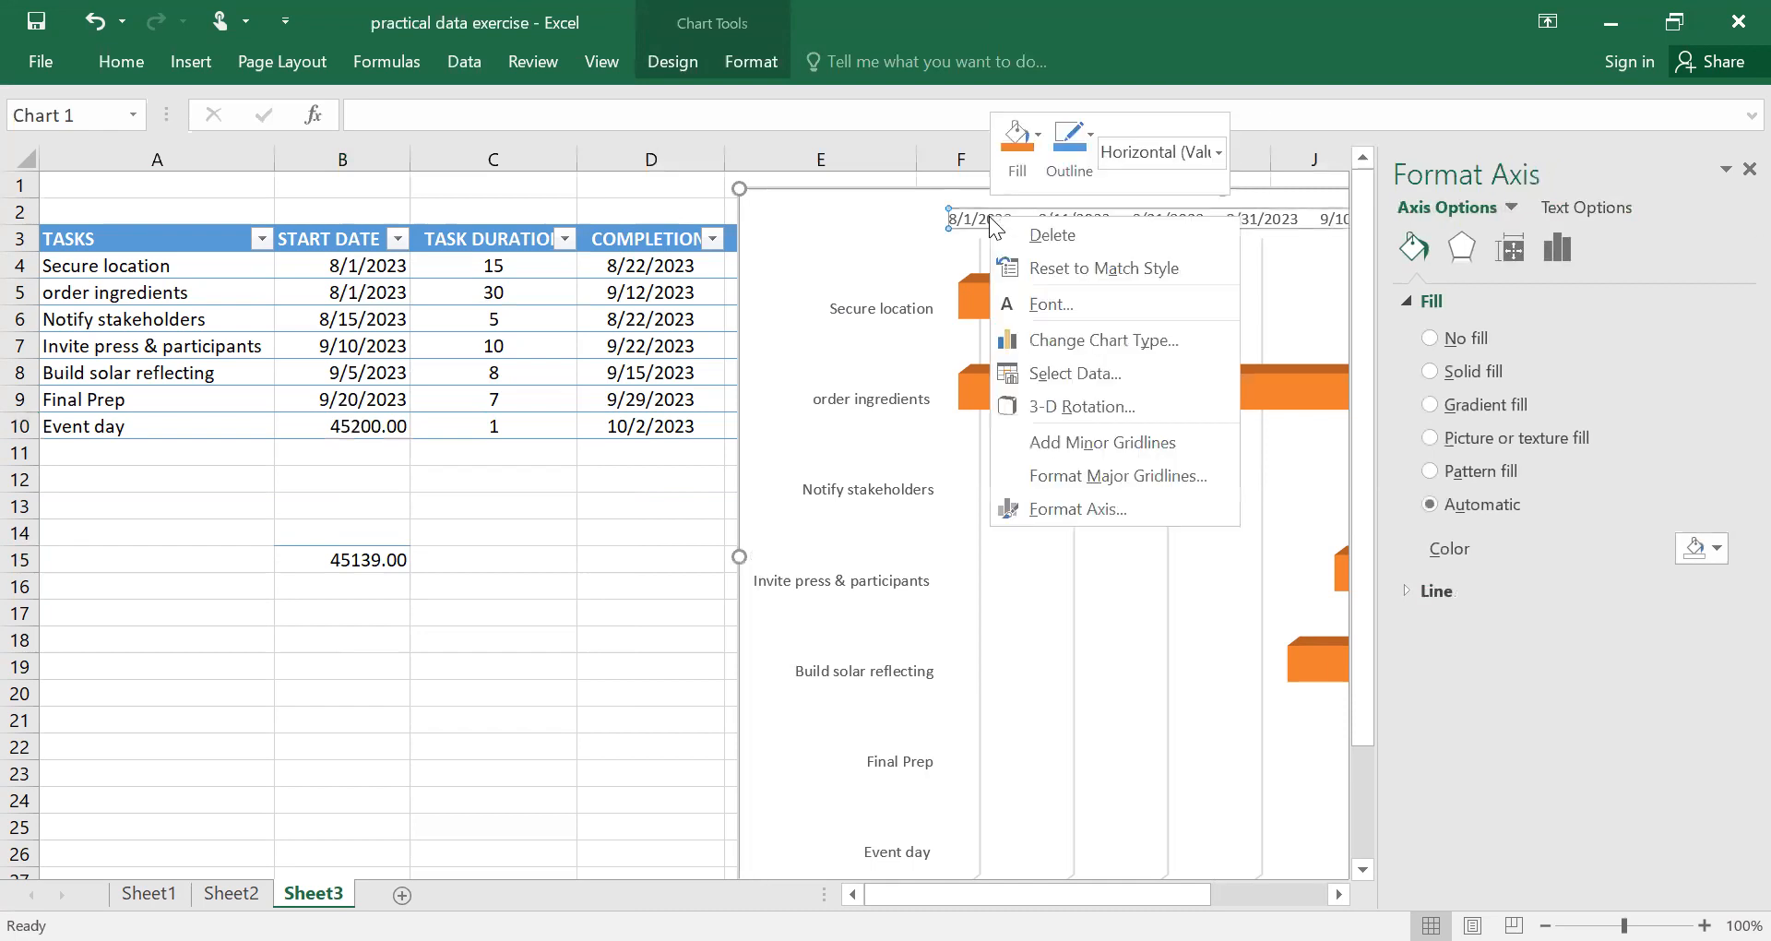
{"action": "left_click", "coordinate": [1053, 506]}
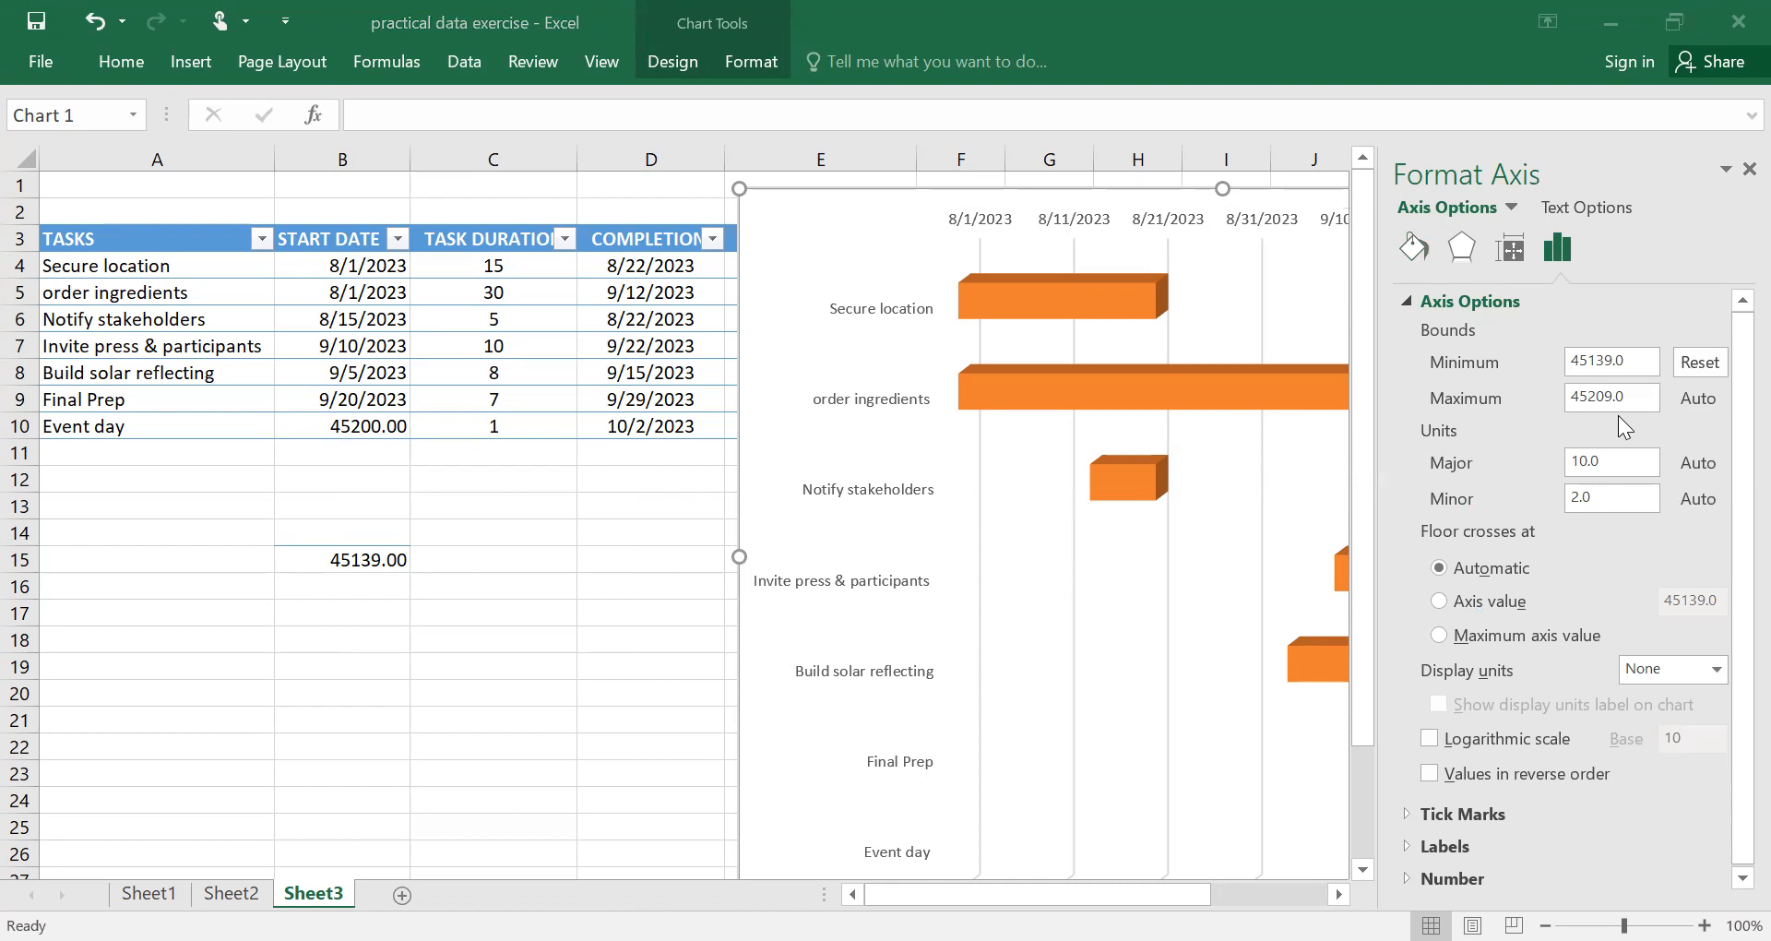
{"action": "left_click", "coordinate": [1628, 394]}
{"action": "key", "text": "BackSpace"}
{"action": "key", "text": "BackSpace"}
{"action": "key", "text": "BackSpace"}
{"action": "key", "text": "BackSpace"}
{"action": "type", "text": "00"}
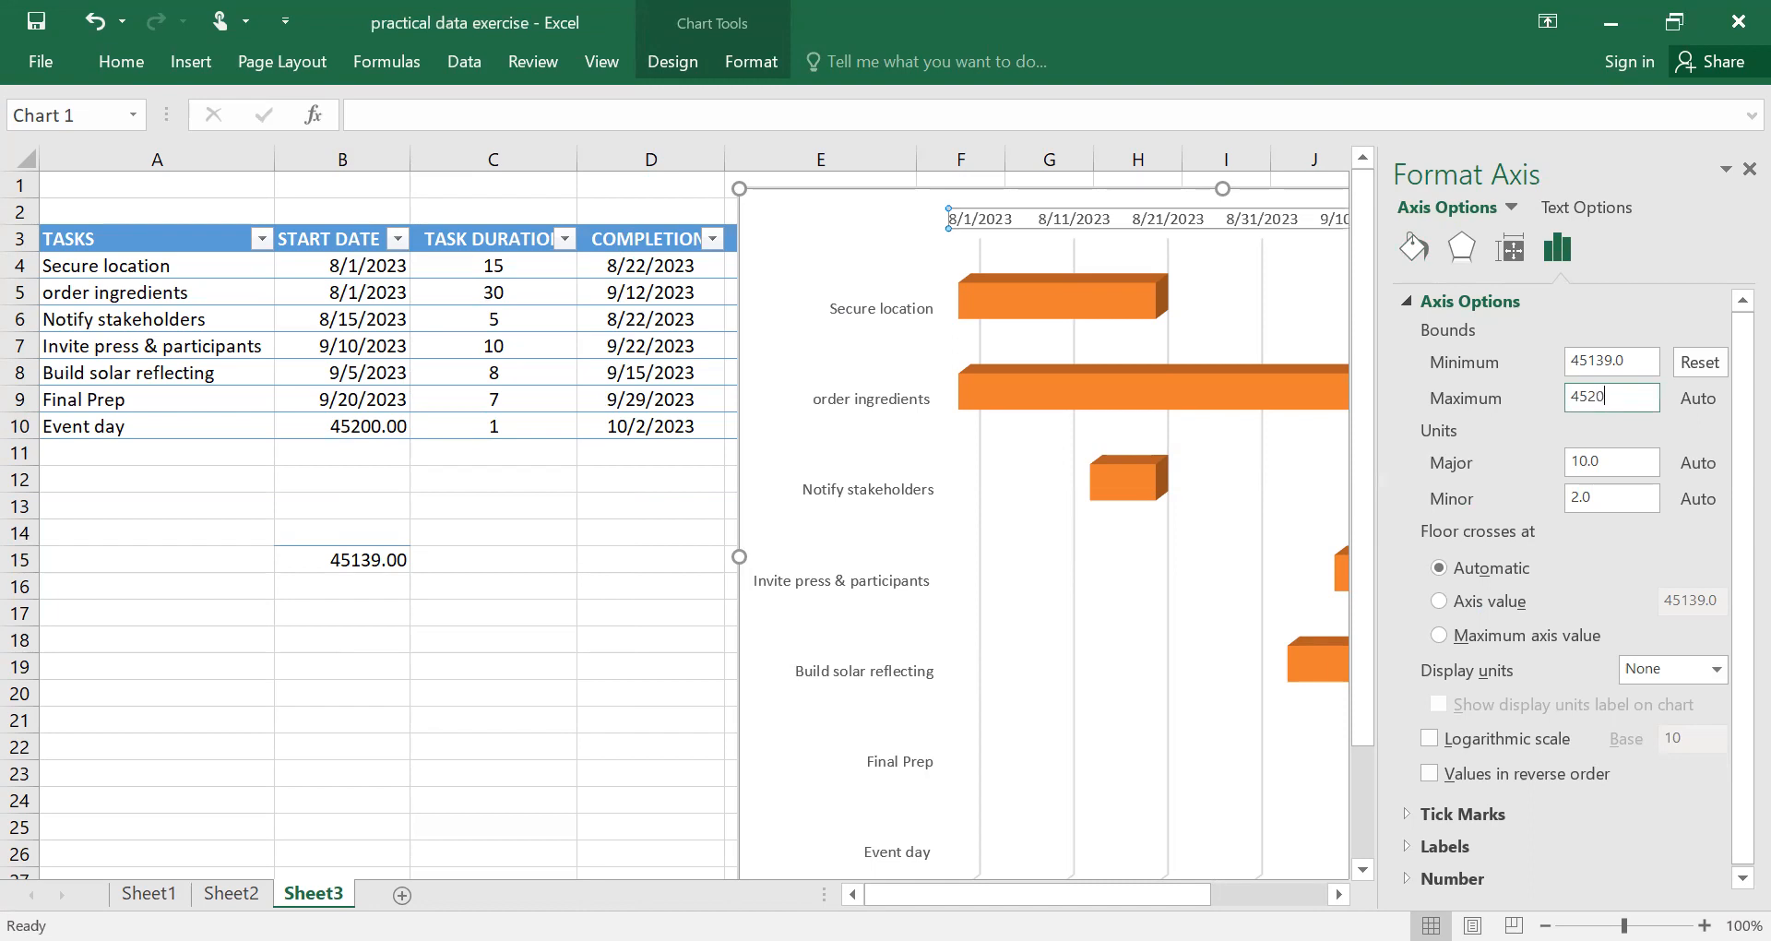
{"action": "key", "text": "Return"}
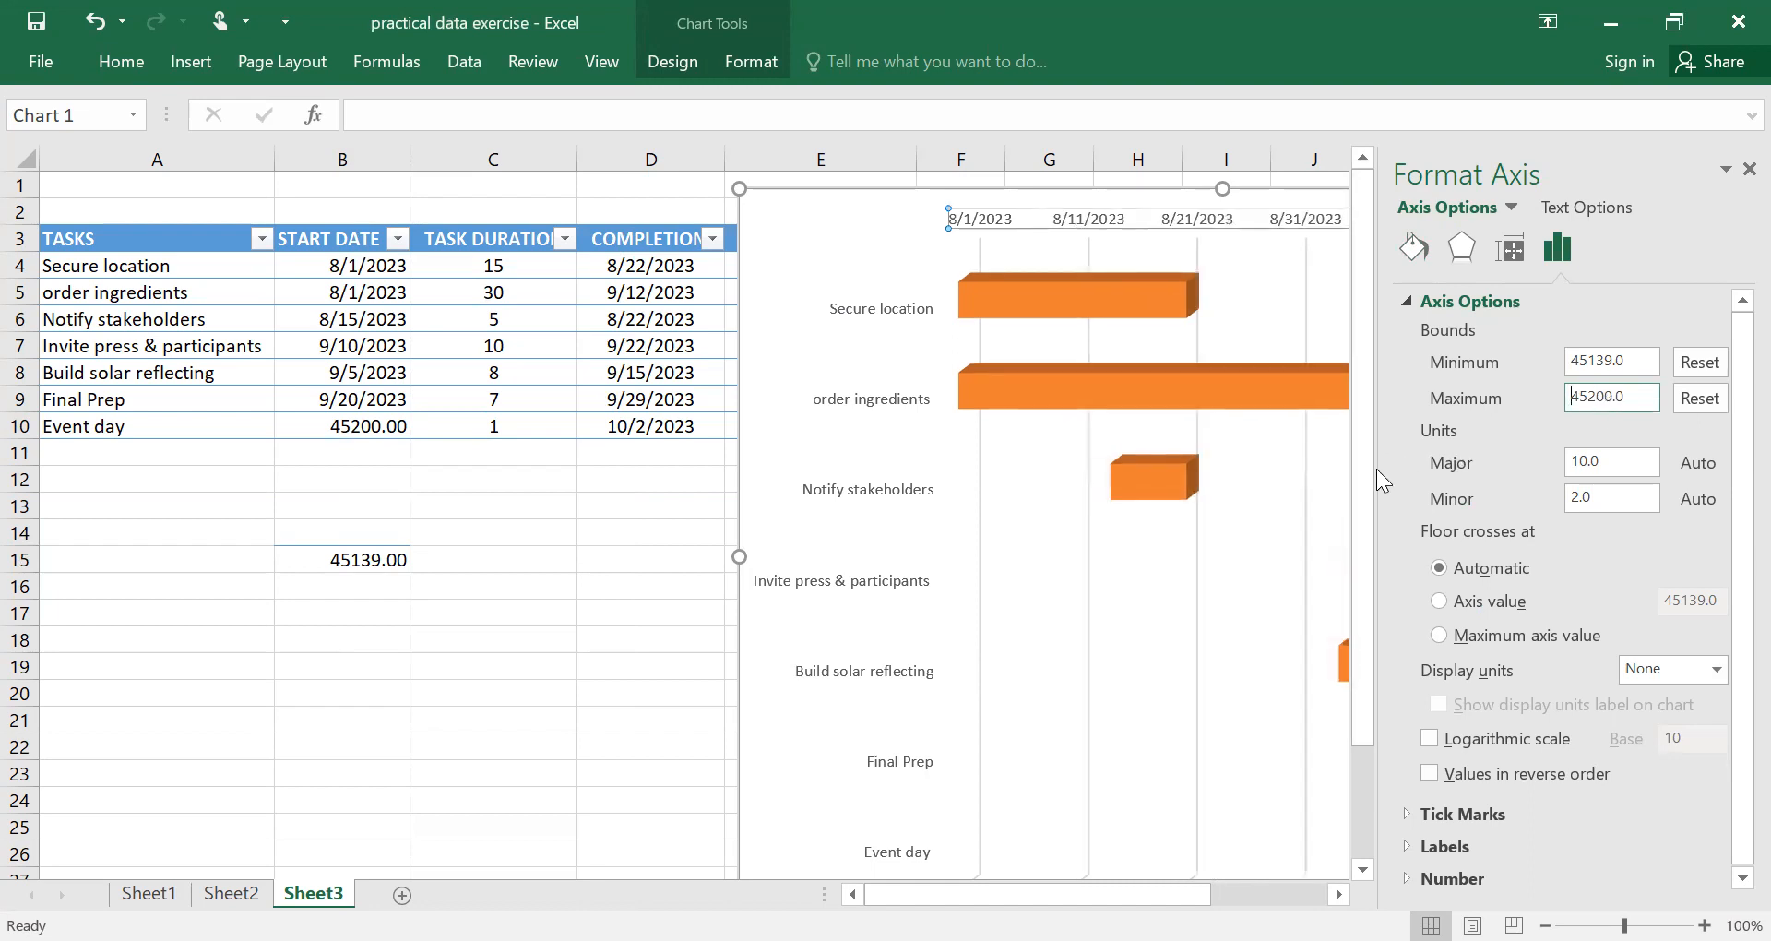
Enlarge the chart by extending its left edge into column B and raising its top edge slightly within row 1.
{"action": "left_click", "coordinate": [1371, 727]}
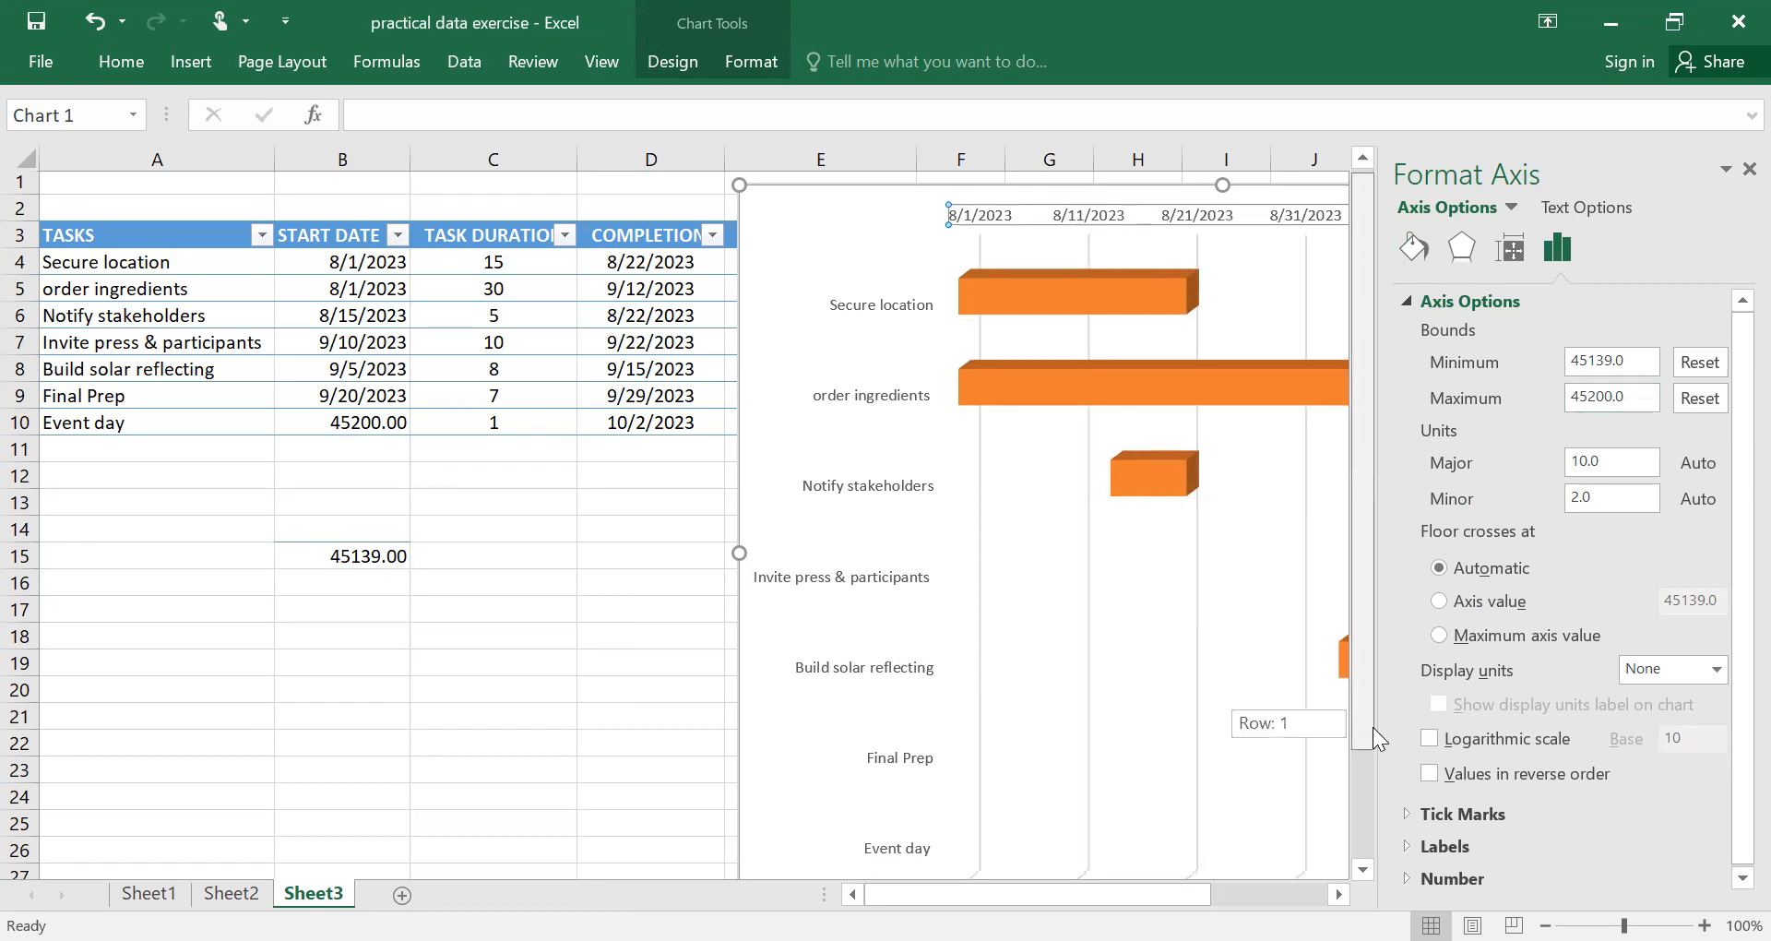
{"action": "left_click", "coordinate": [1338, 894]}
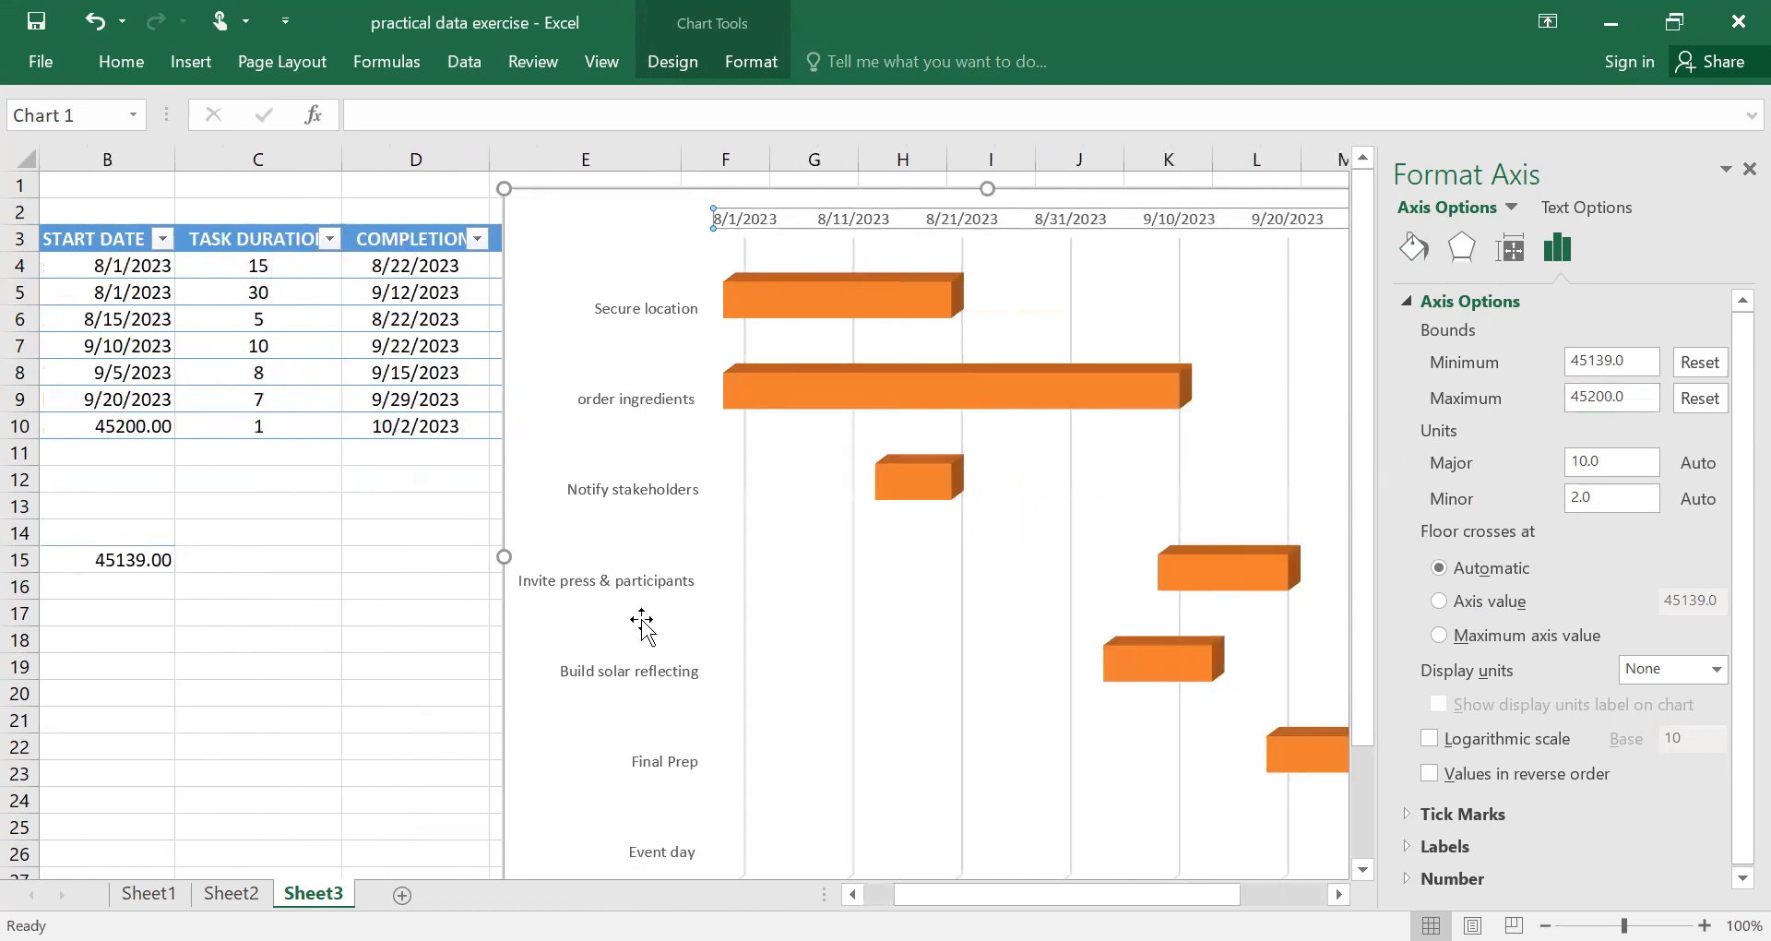
{"action": "left_click_drag", "start_coordinate": [504, 558], "coordinate": [114, 452]}
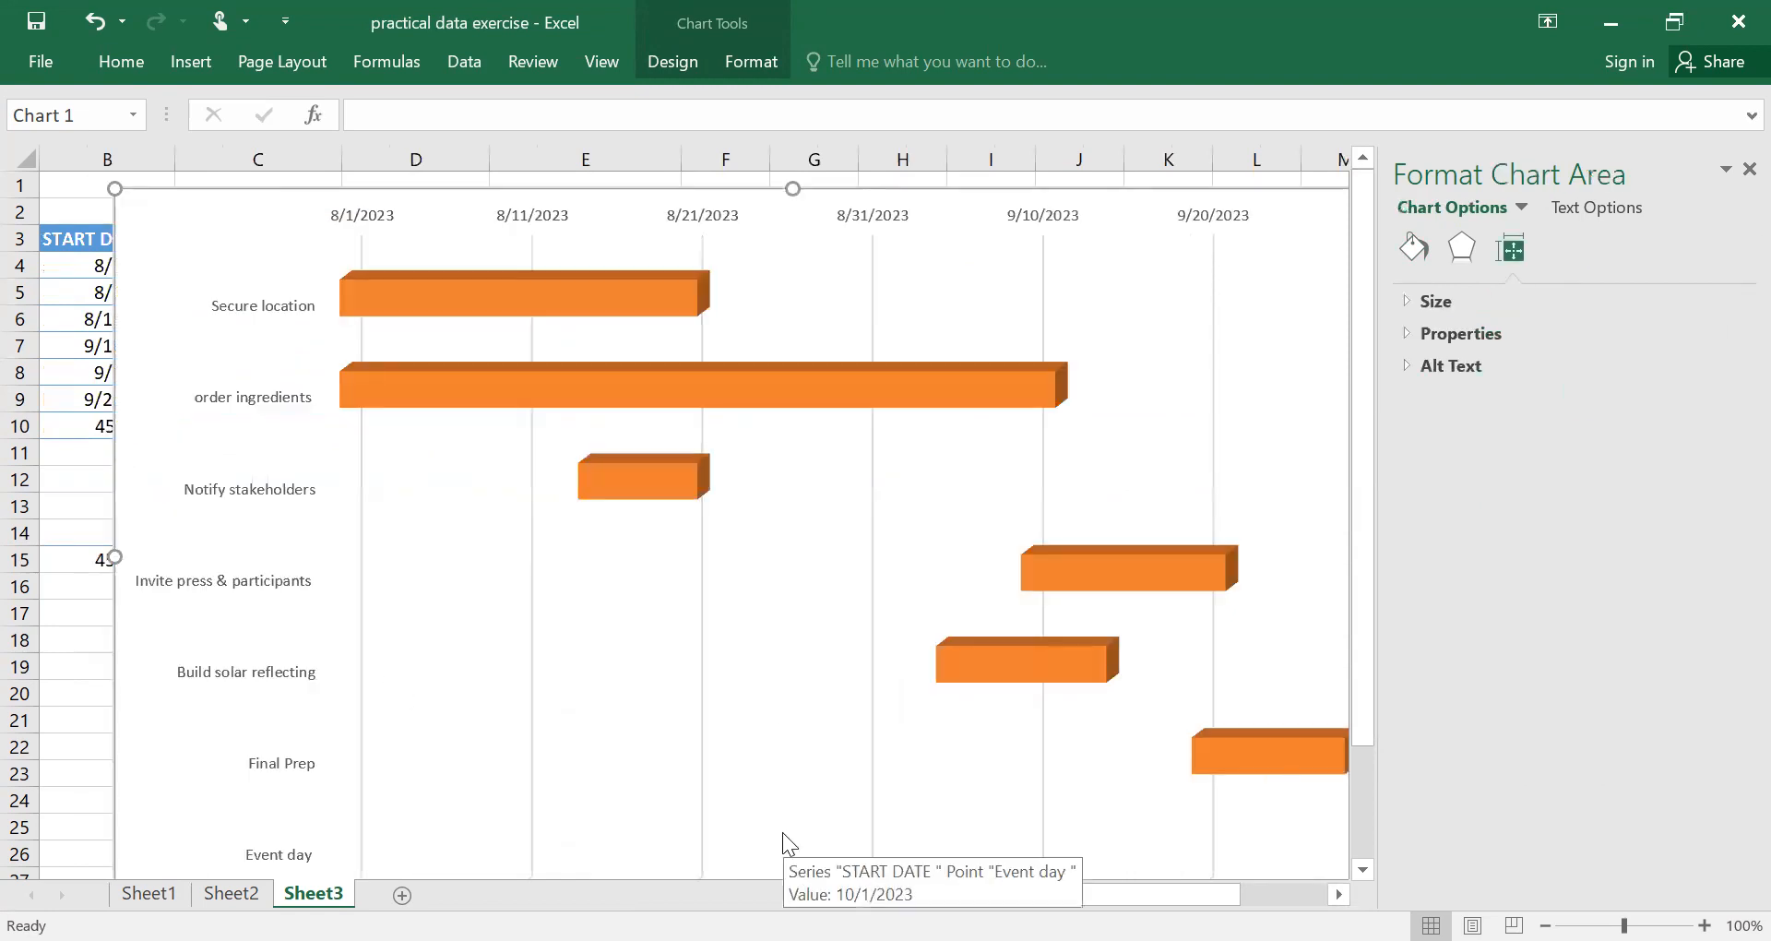
{"action": "left_click_drag", "start_coordinate": [792, 188], "coordinate": [790, 177]}
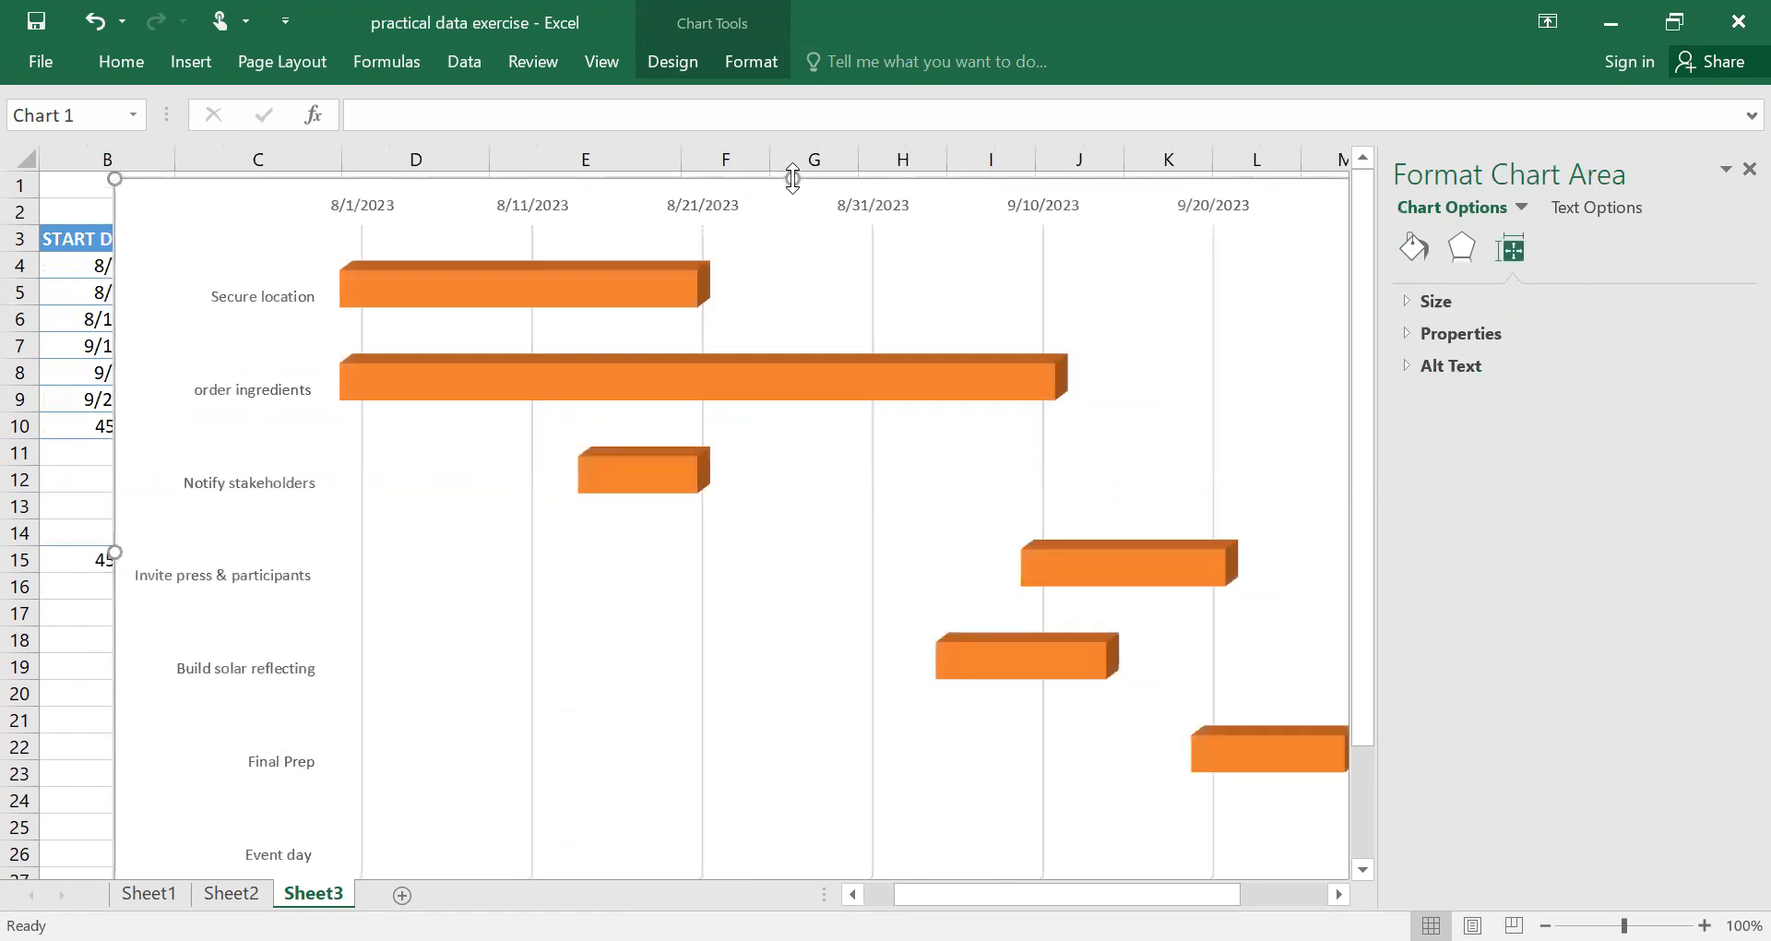
{"action": "left_click_drag", "start_coordinate": [1369, 302], "coordinate": [1394, 486]}
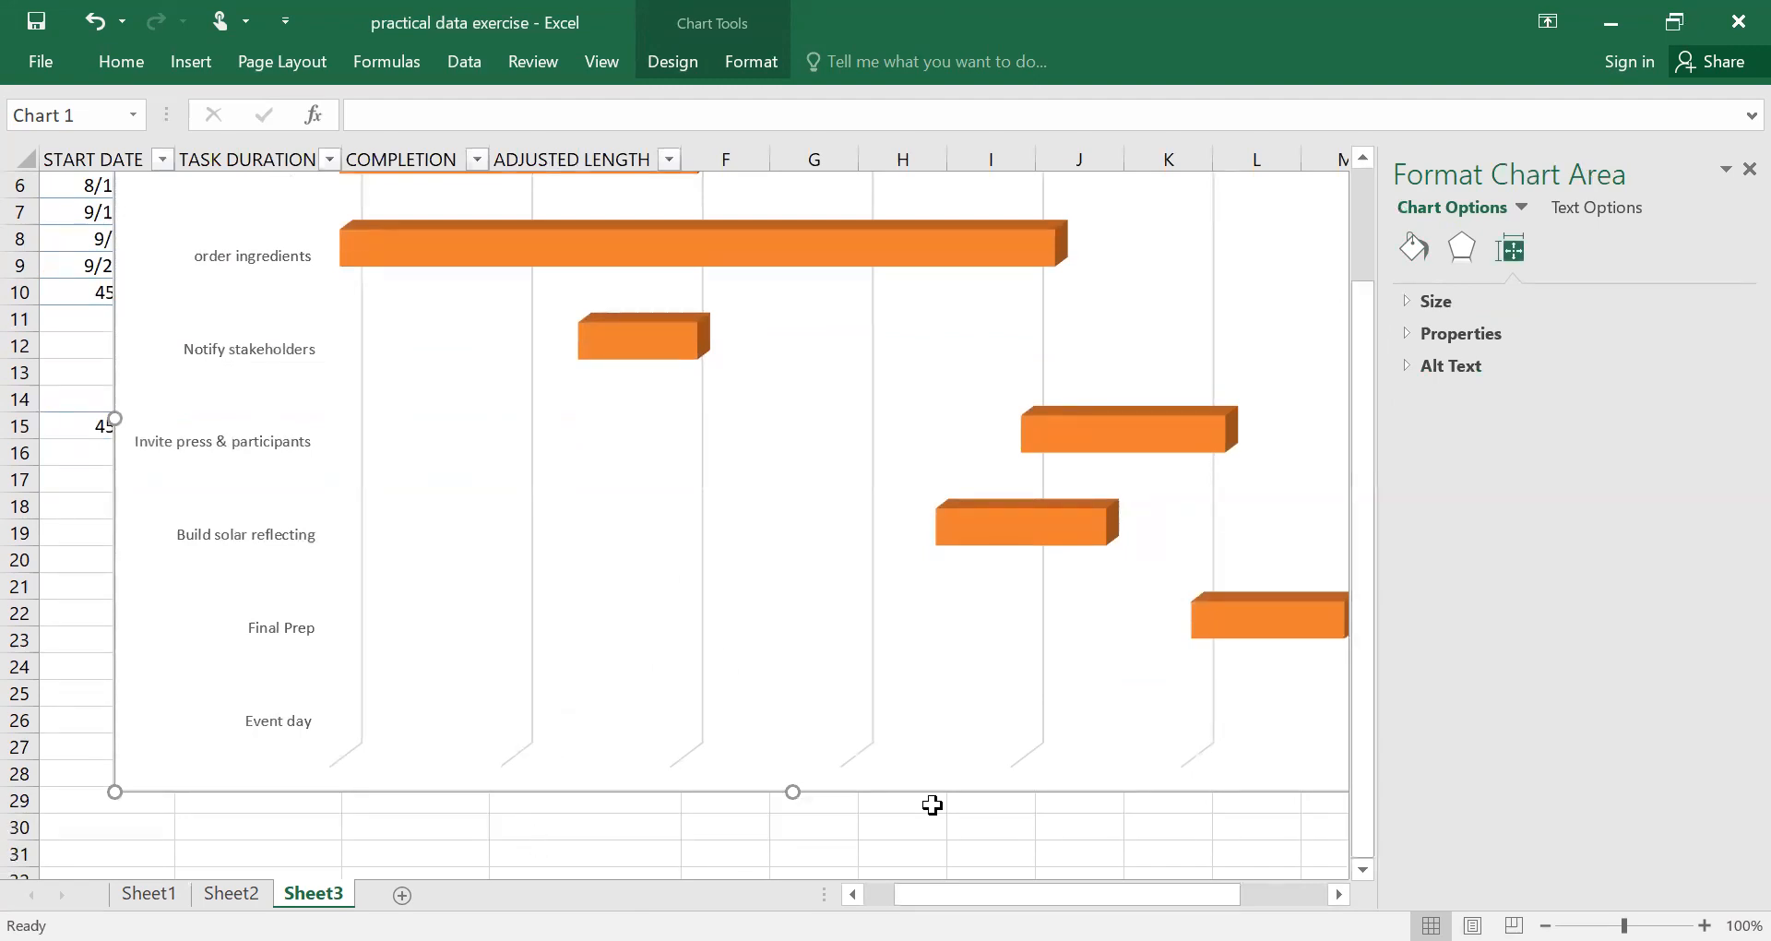
{"action": "mouse_move", "coordinate": [1088, 894]}
{"action": "left_mouse_down"}
{"action": "mouse_move", "coordinate": [1058, 894]}
{"action": "mouse_move", "coordinate": [1164, 882]}
{"action": "mouse_move", "coordinate": [1079, 861]}
{"action": "mouse_move", "coordinate": [1095, 861]}
{"action": "left_mouse_up"}
{"action": "left_click_drag", "start_coordinate": [1364, 718], "coordinate": [1367, 542]}
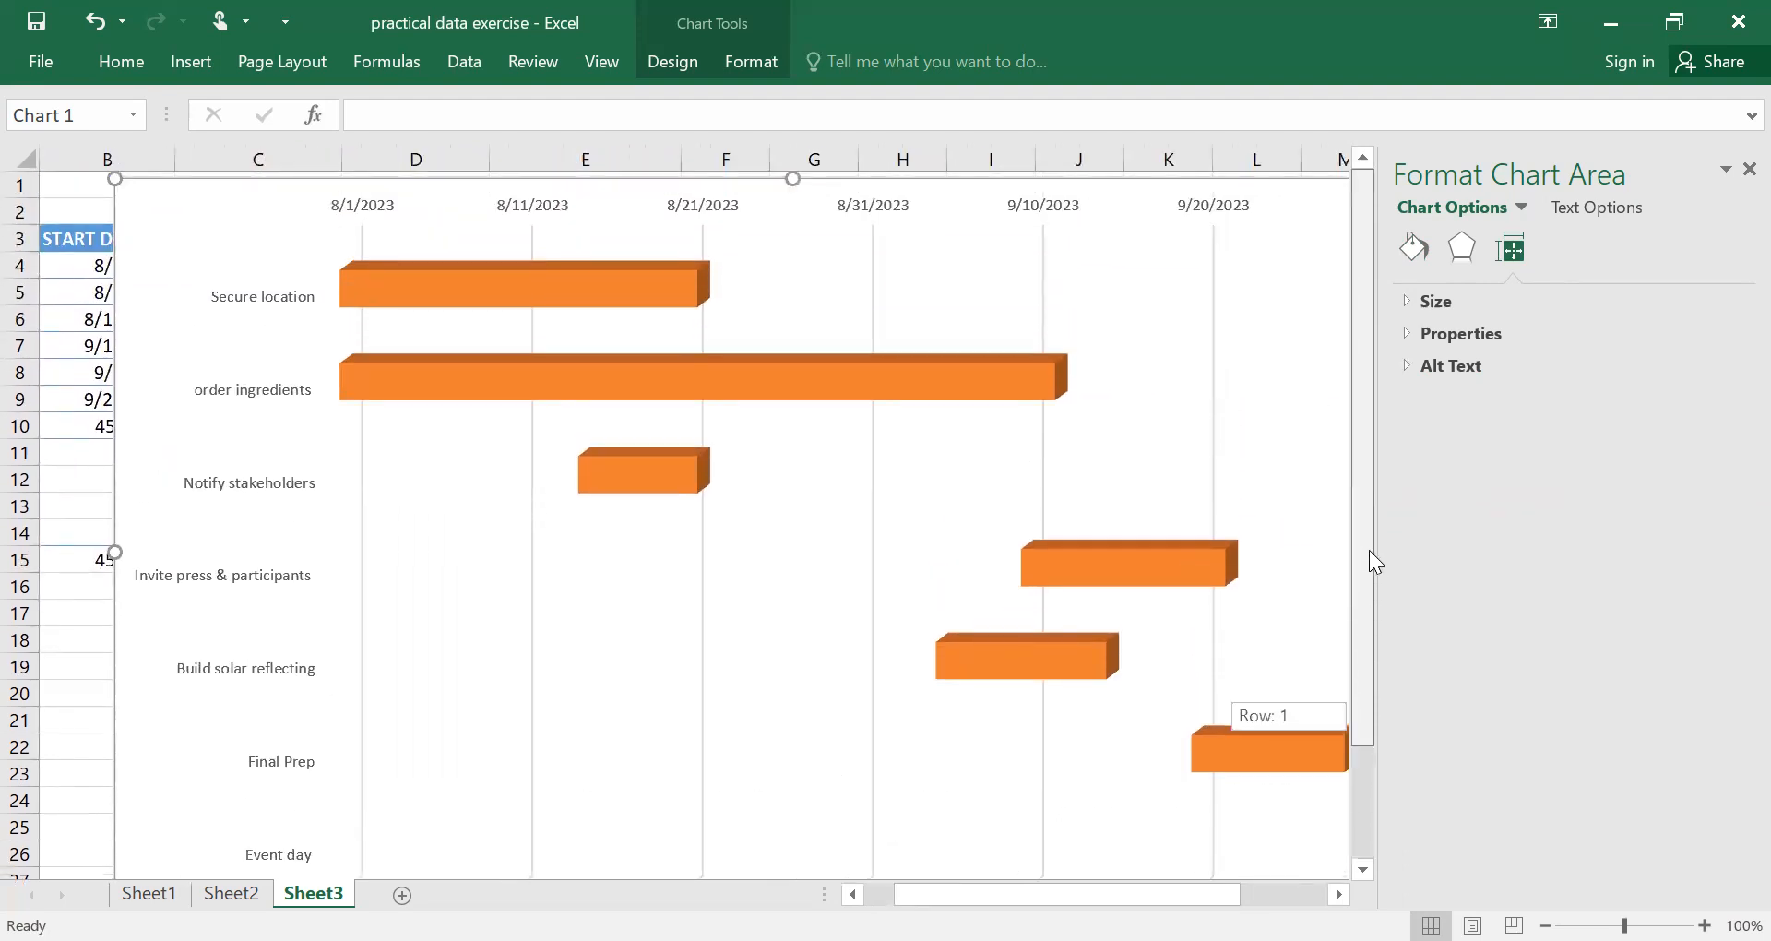
{"action": "left_click_drag", "start_coordinate": [1375, 582], "coordinate": [1387, 725]}
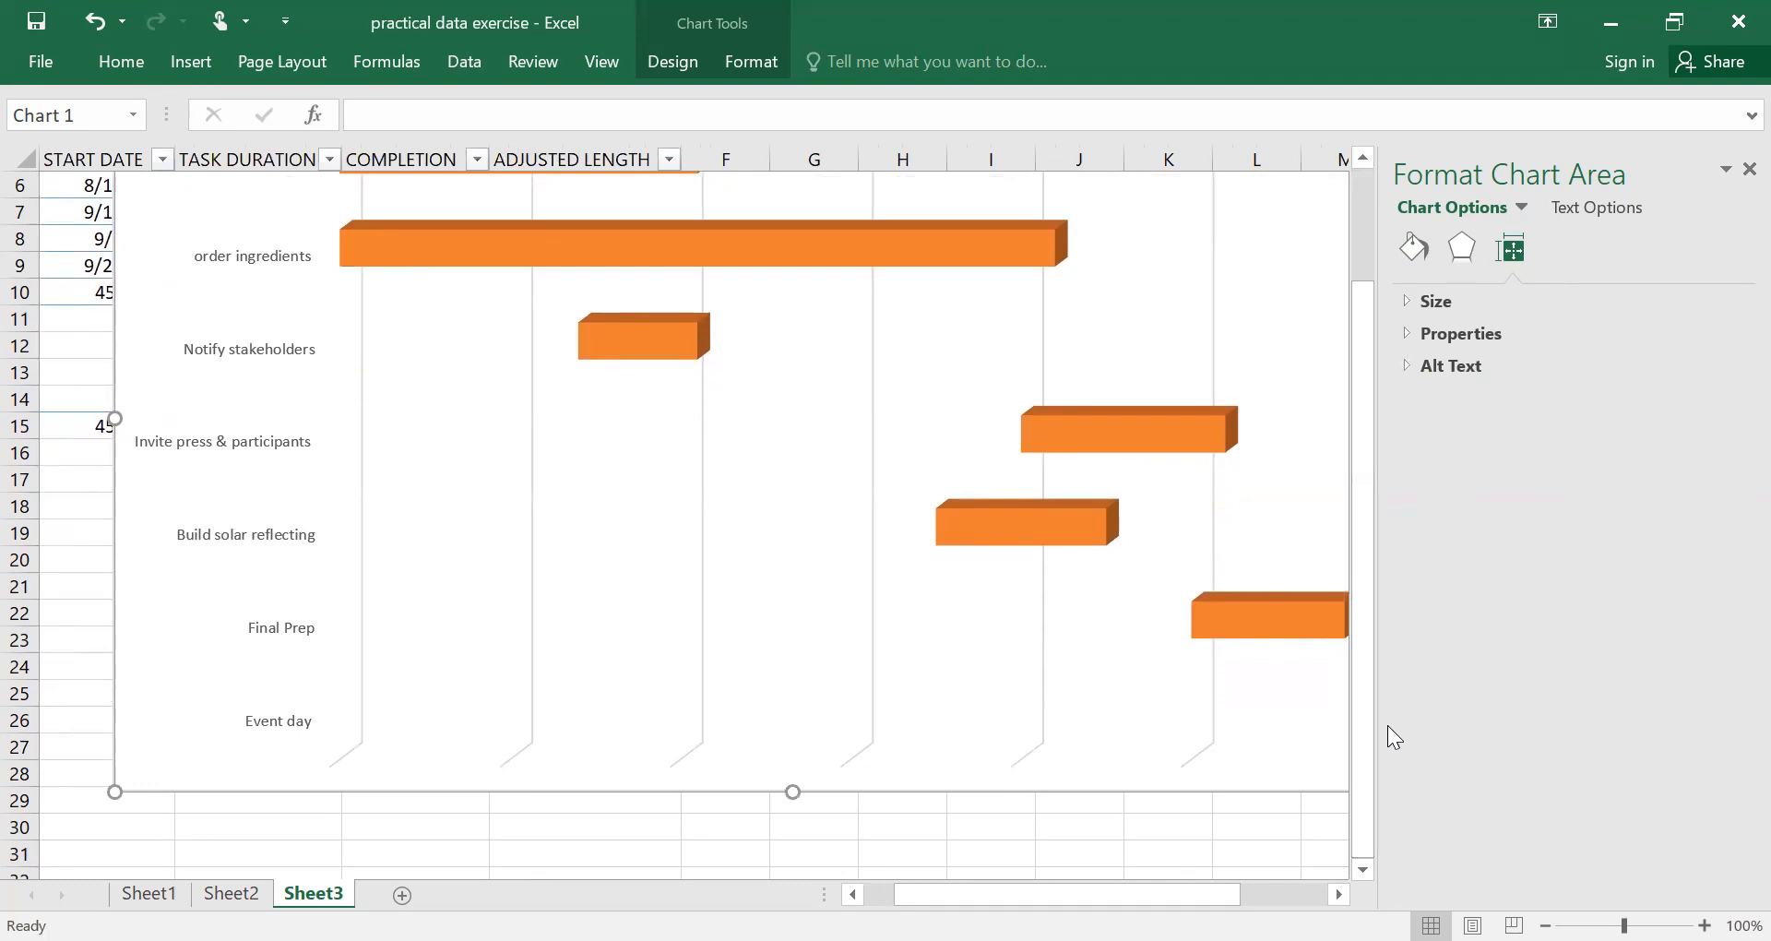
Apply the quick layout with a data table beneath the chart, and the dark-background chart style.
{"action": "left_click", "coordinate": [839, 590]}
{"action": "left_click", "coordinate": [331, 399]}
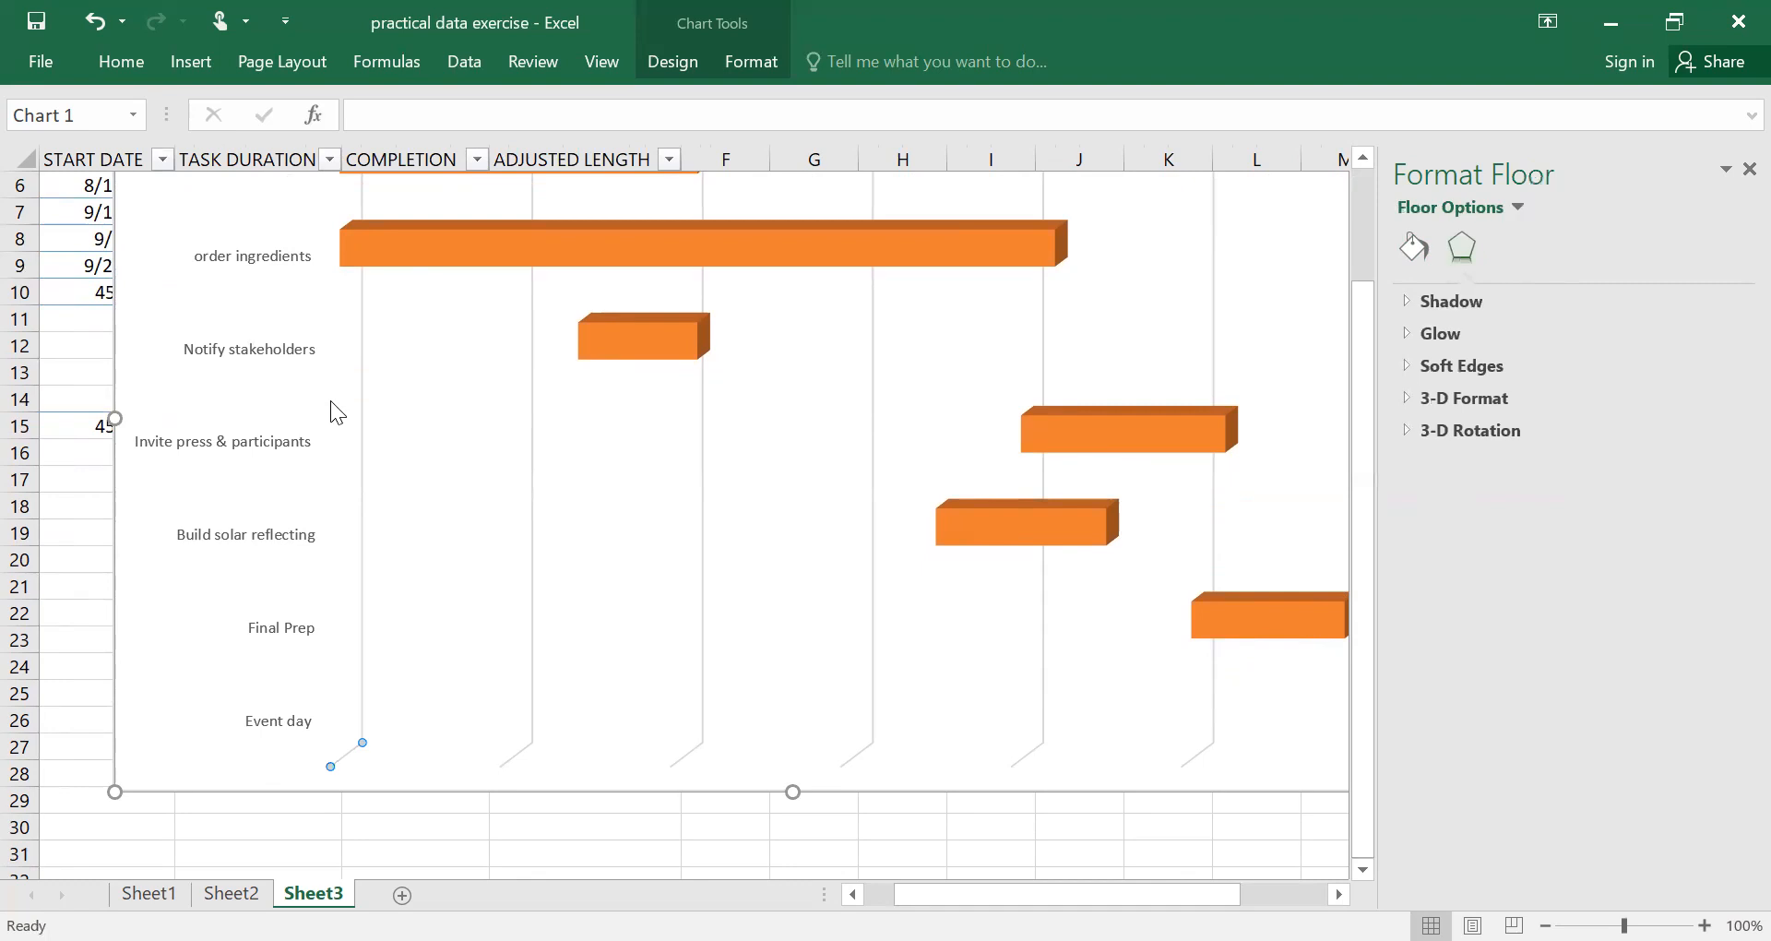
{"action": "left_click", "coordinate": [672, 61]}
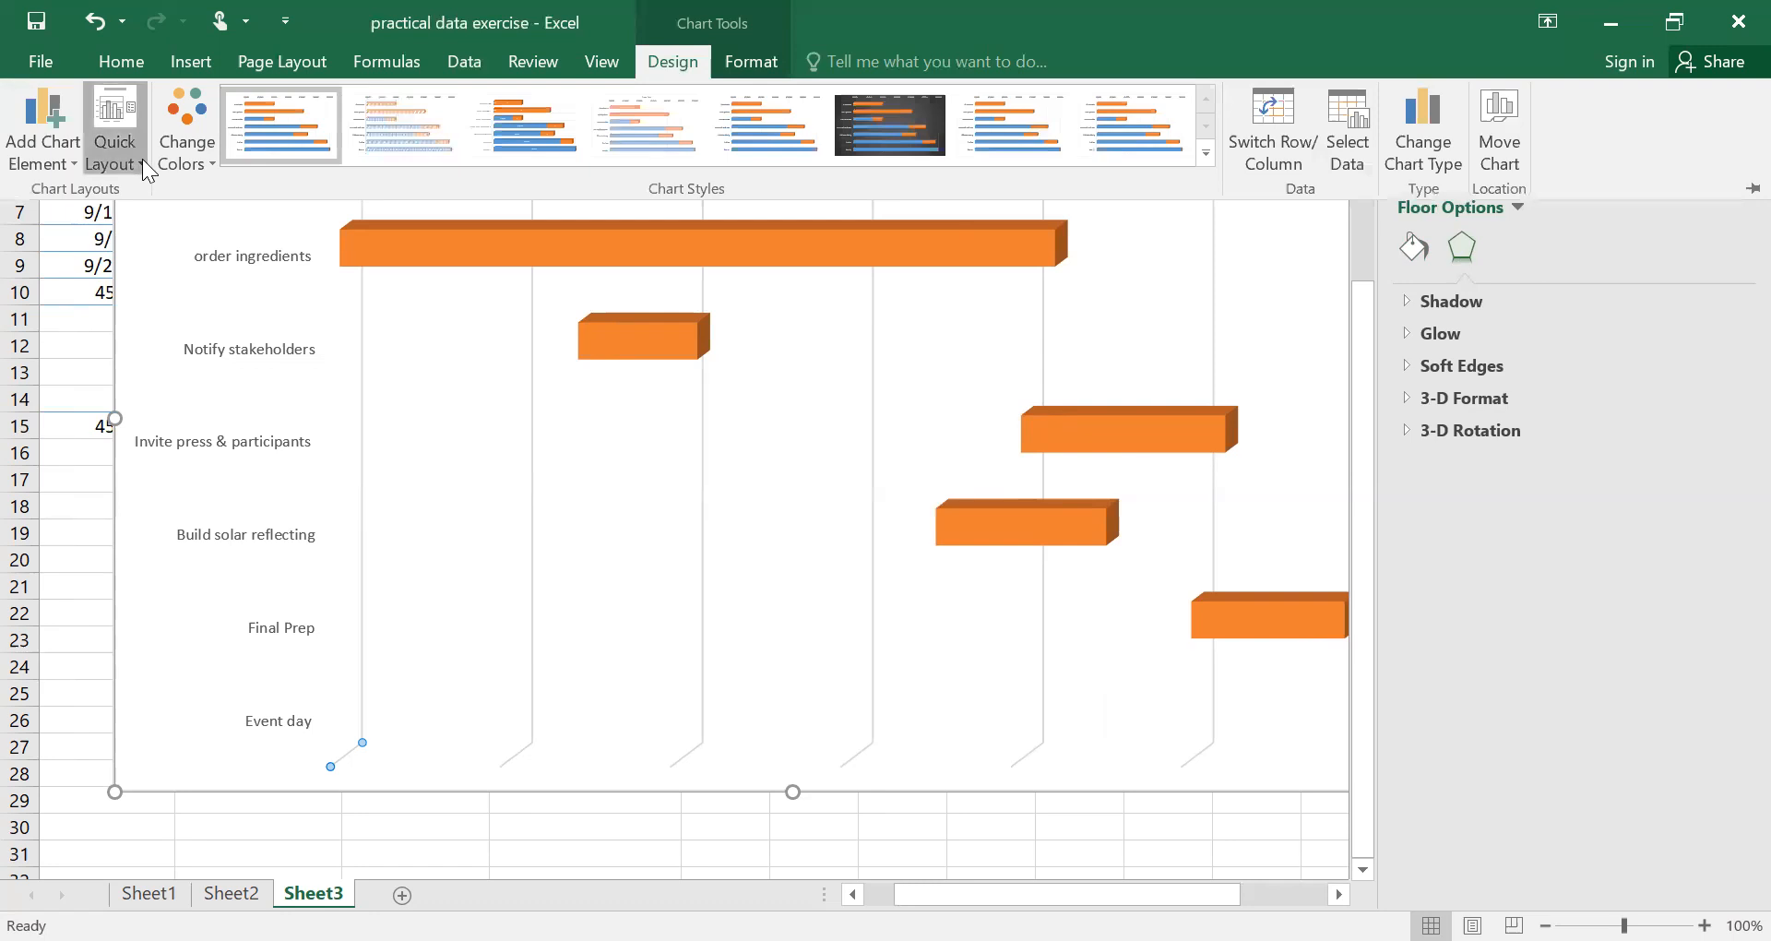
{"action": "left_click", "coordinate": [142, 159]}
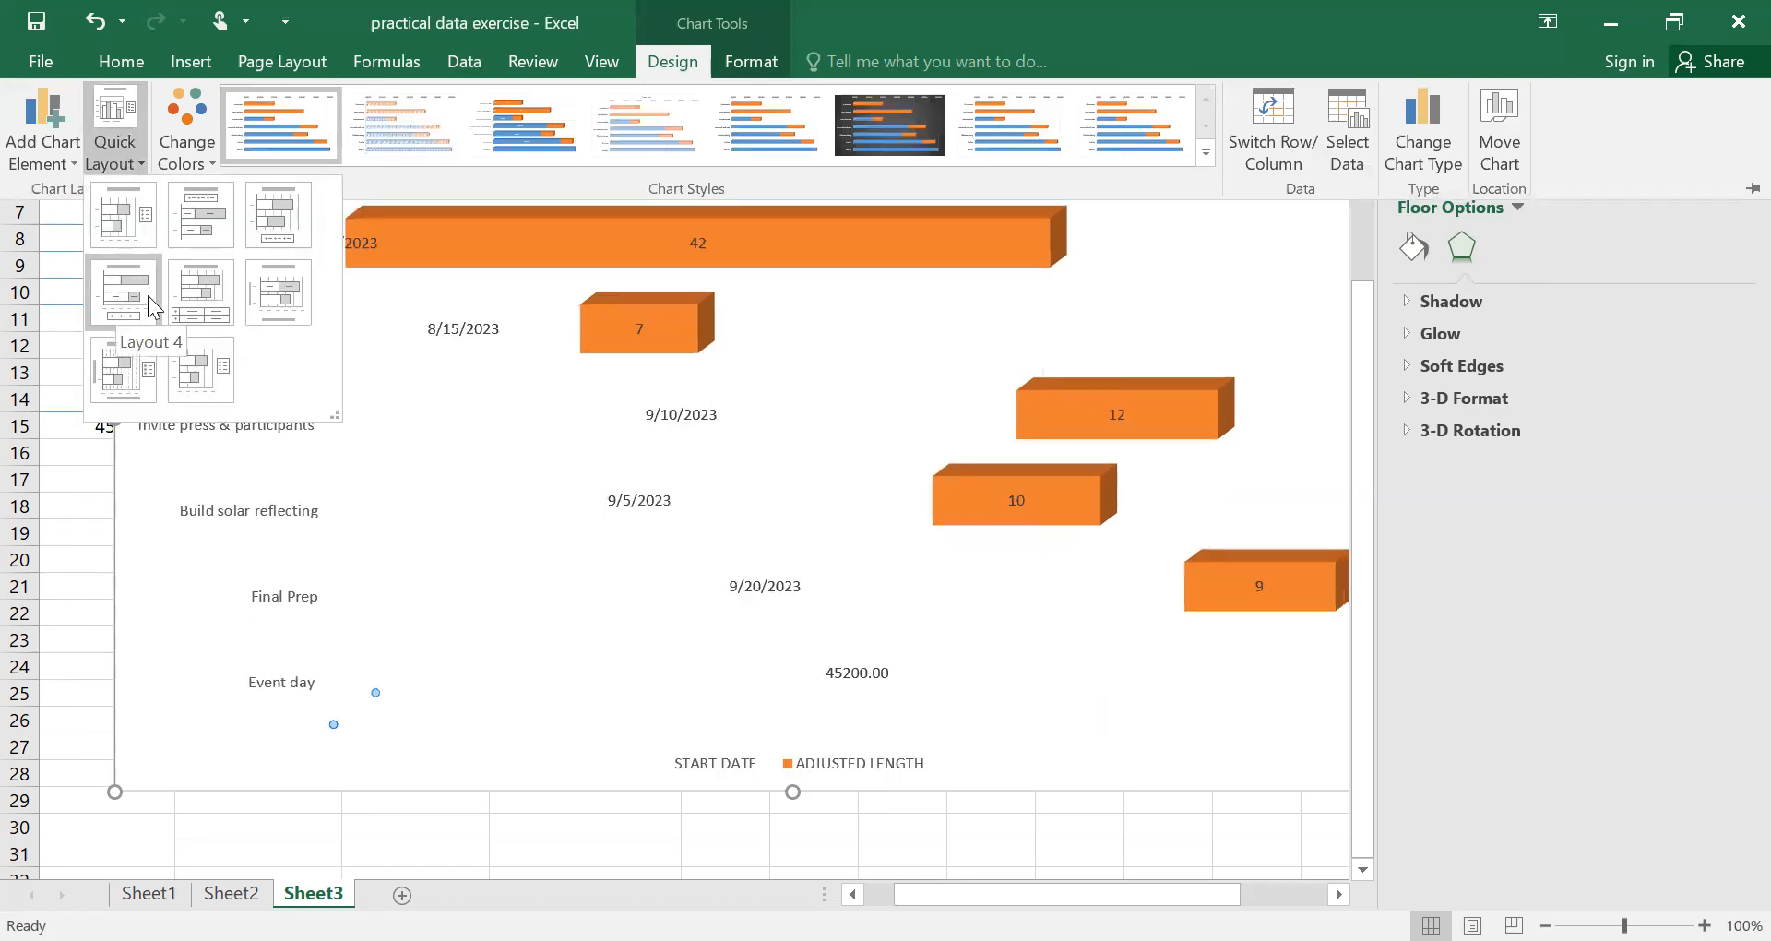
{"action": "left_click", "coordinate": [194, 304]}
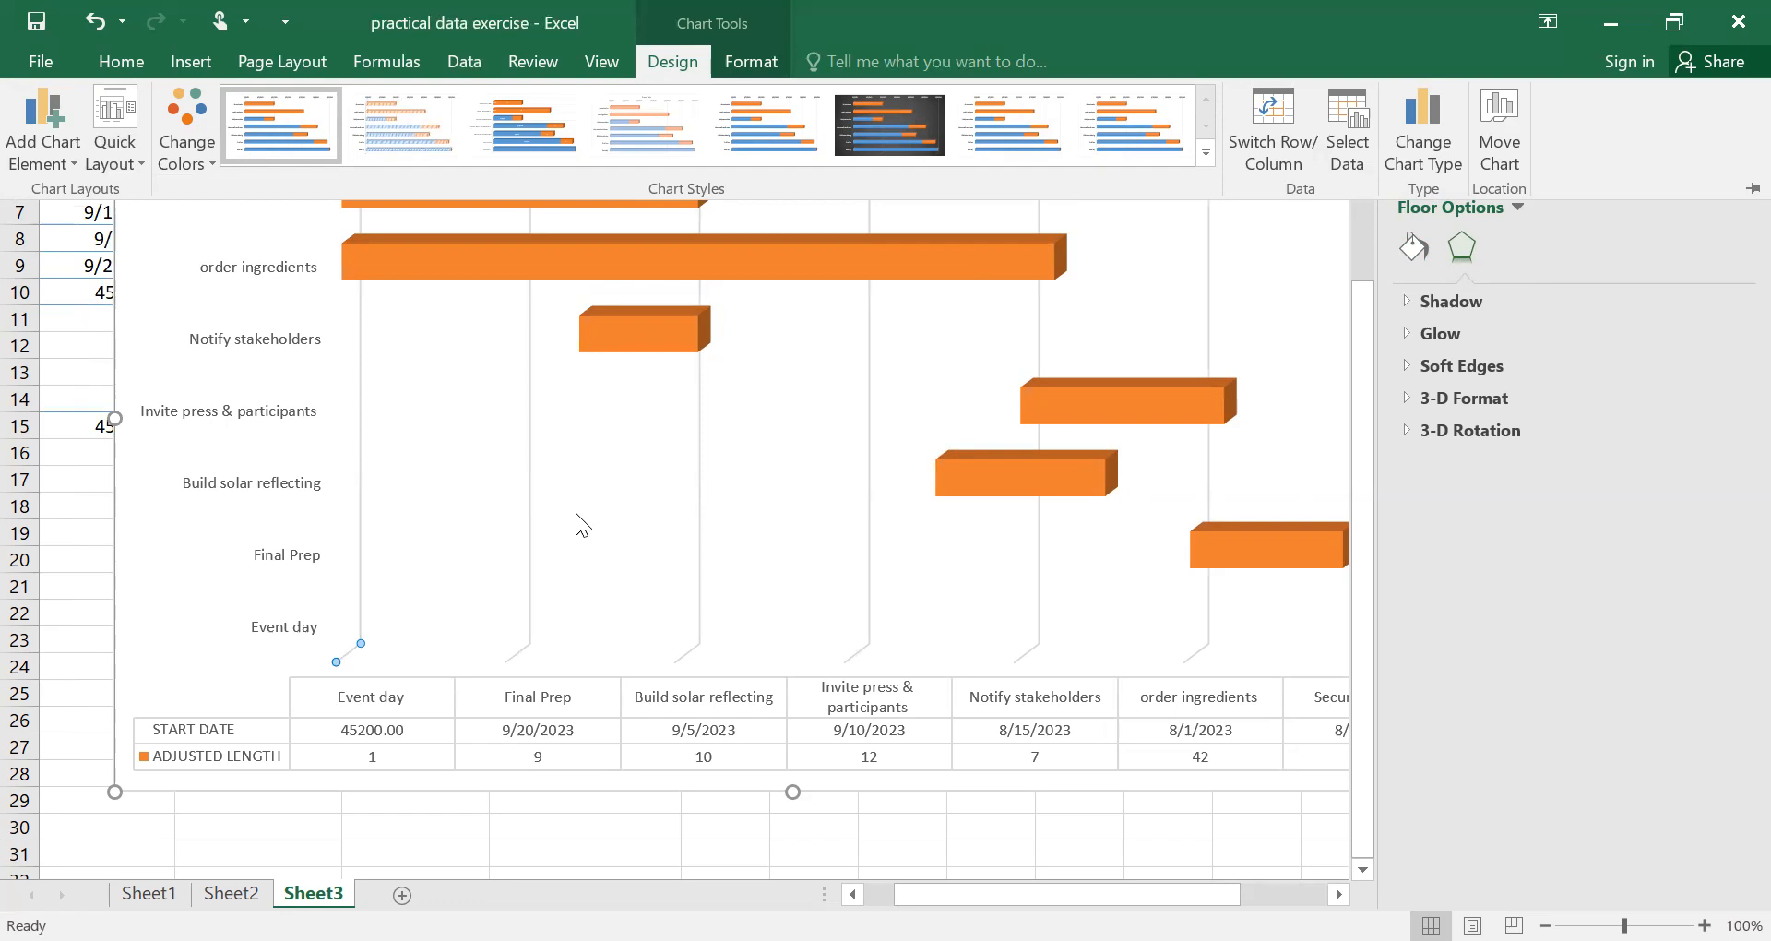
{"action": "key", "text": "Escape"}
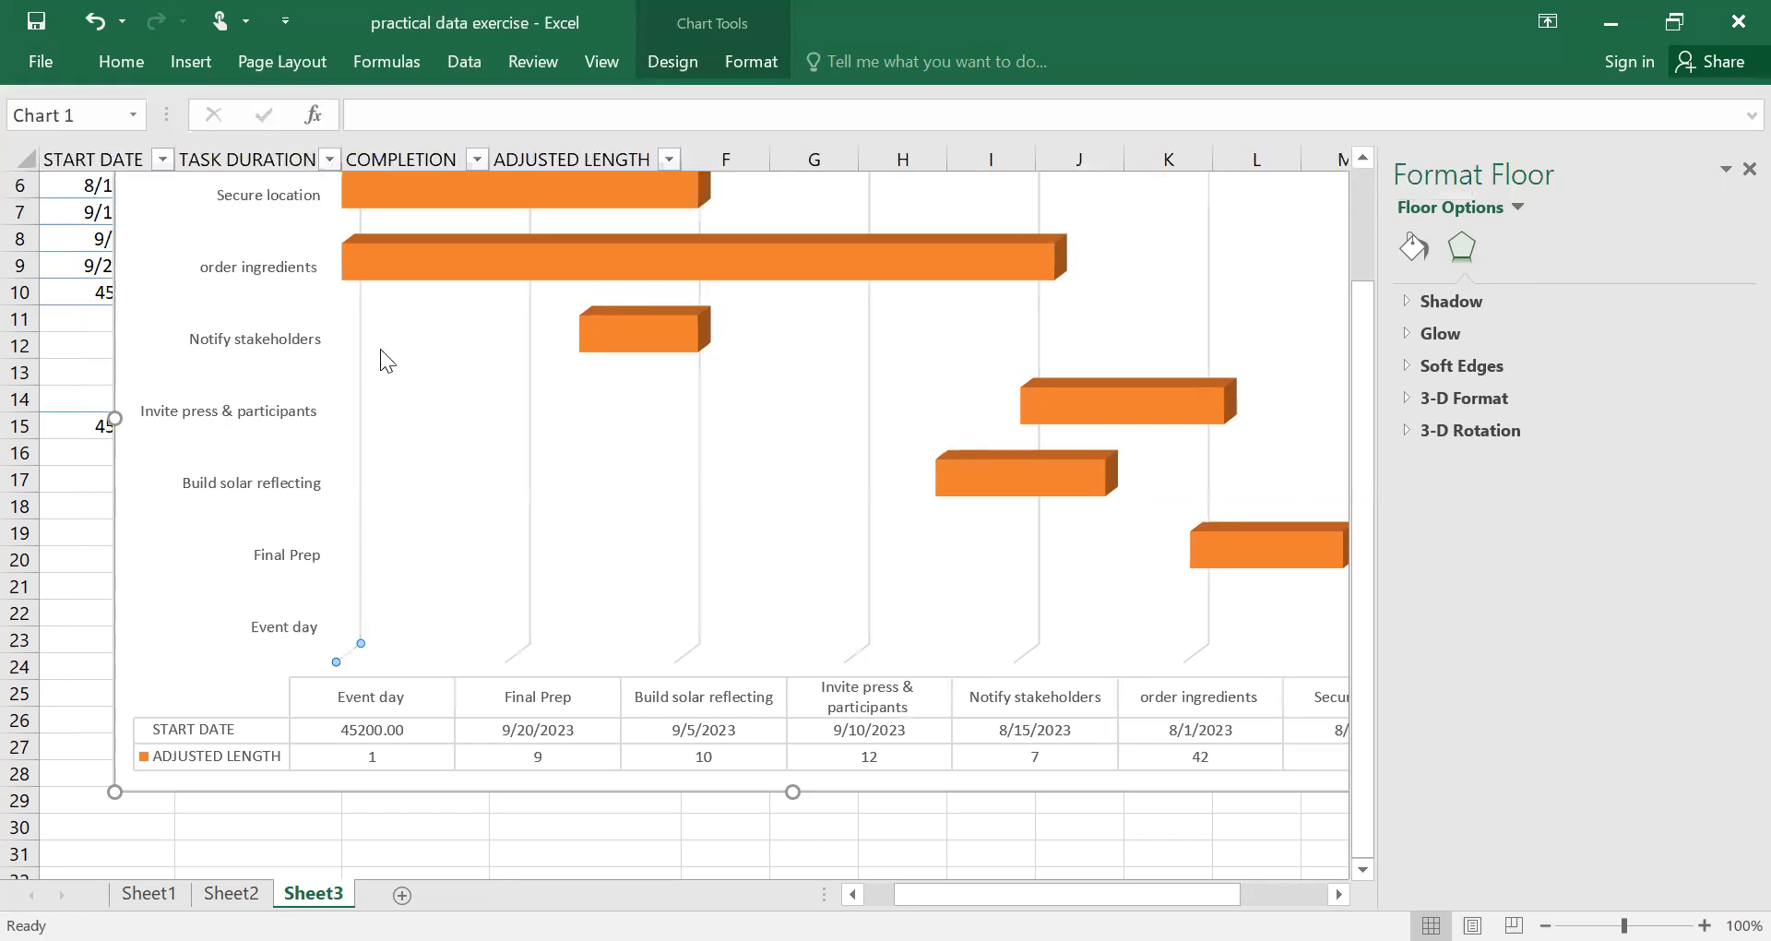
{"action": "left_click", "coordinate": [675, 63]}
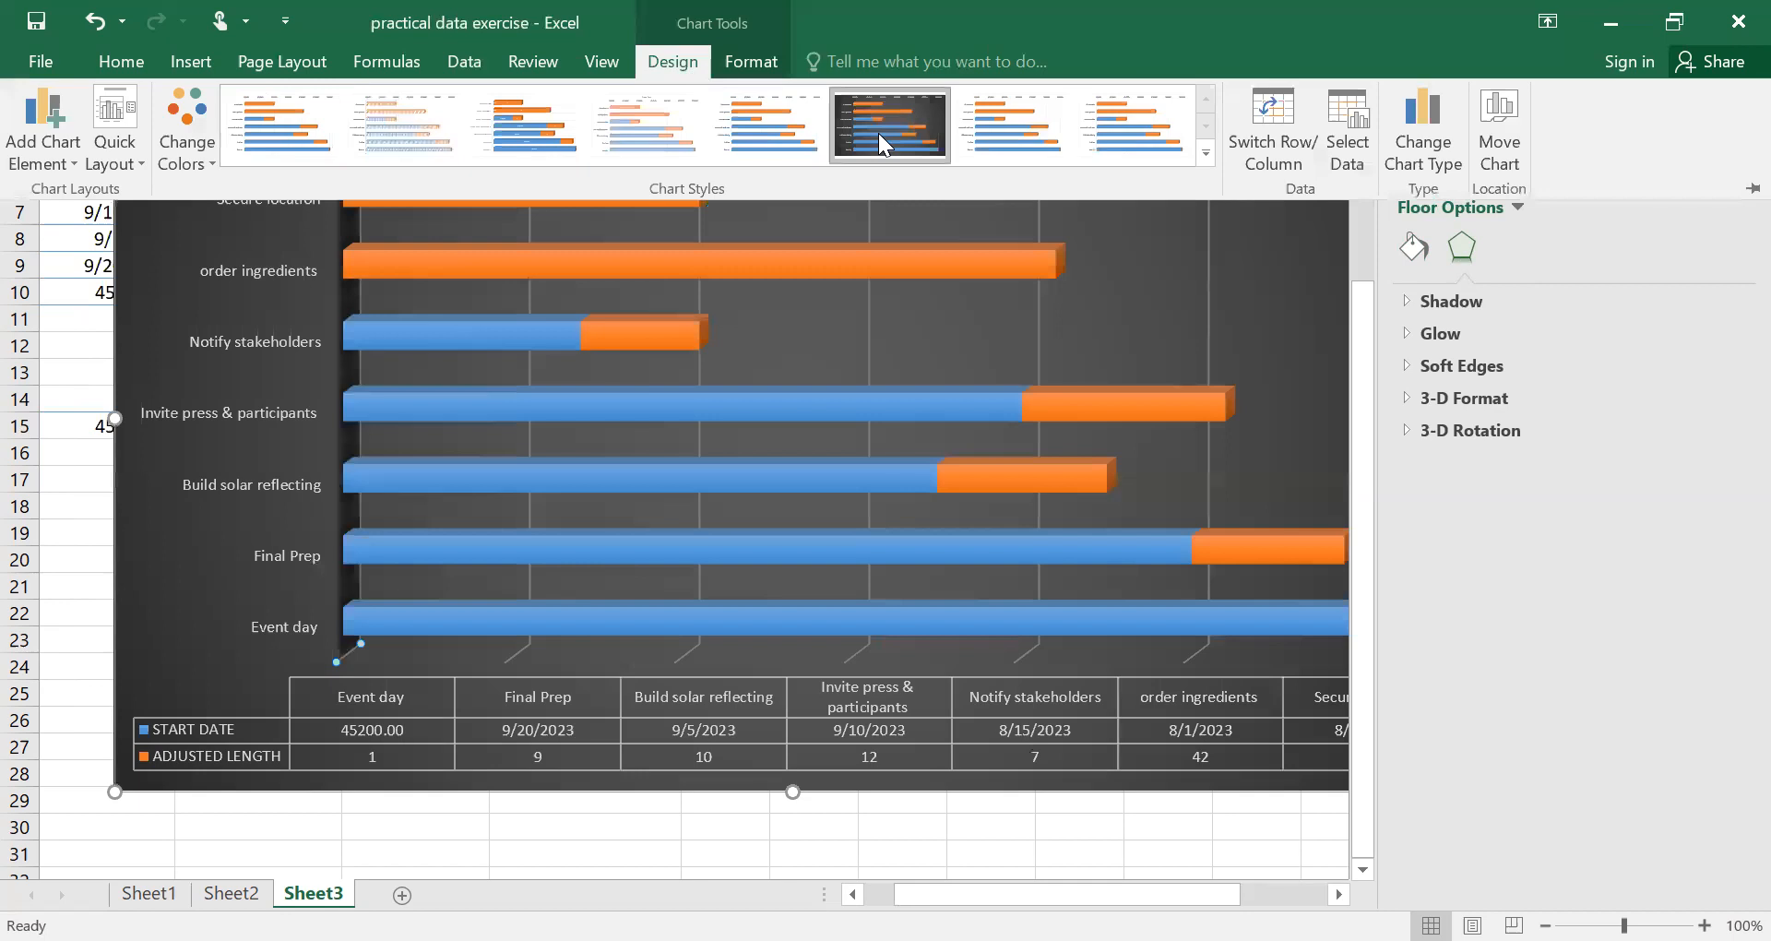
{"action": "left_click", "coordinate": [878, 133]}
Delete the blue START DATE bars from the chart.
{"action": "left_click", "coordinate": [564, 406]}
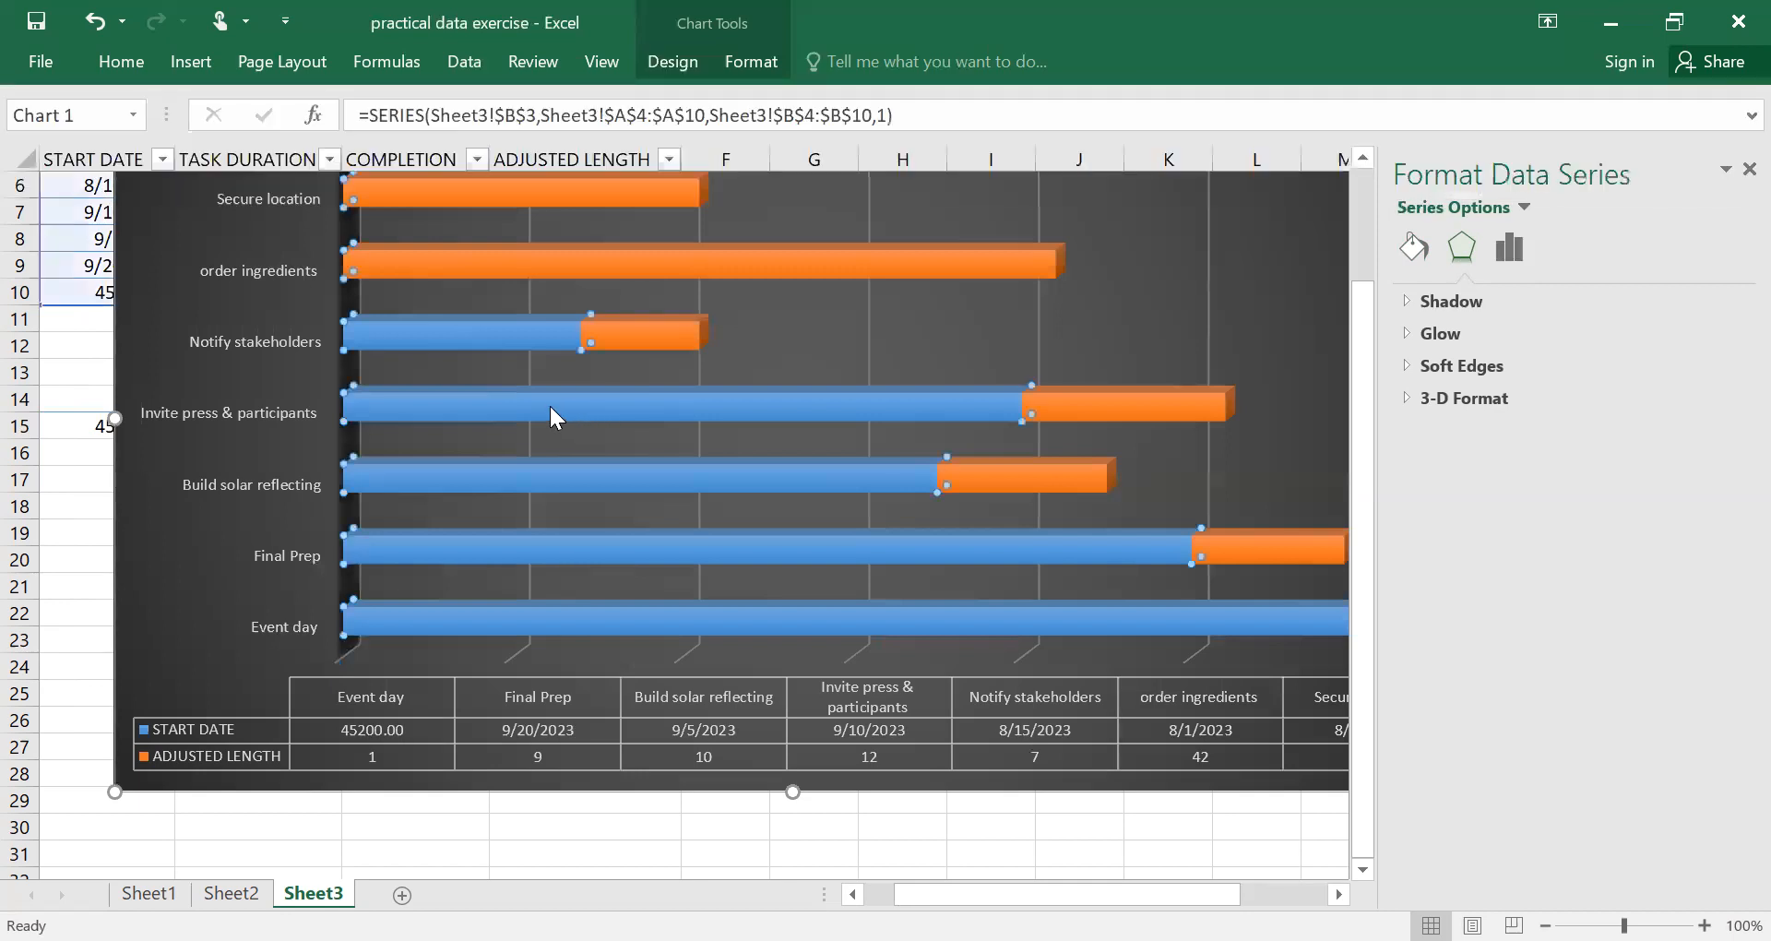
{"action": "left_click", "coordinate": [550, 407]}
{"action": "left_click", "coordinate": [484, 359]}
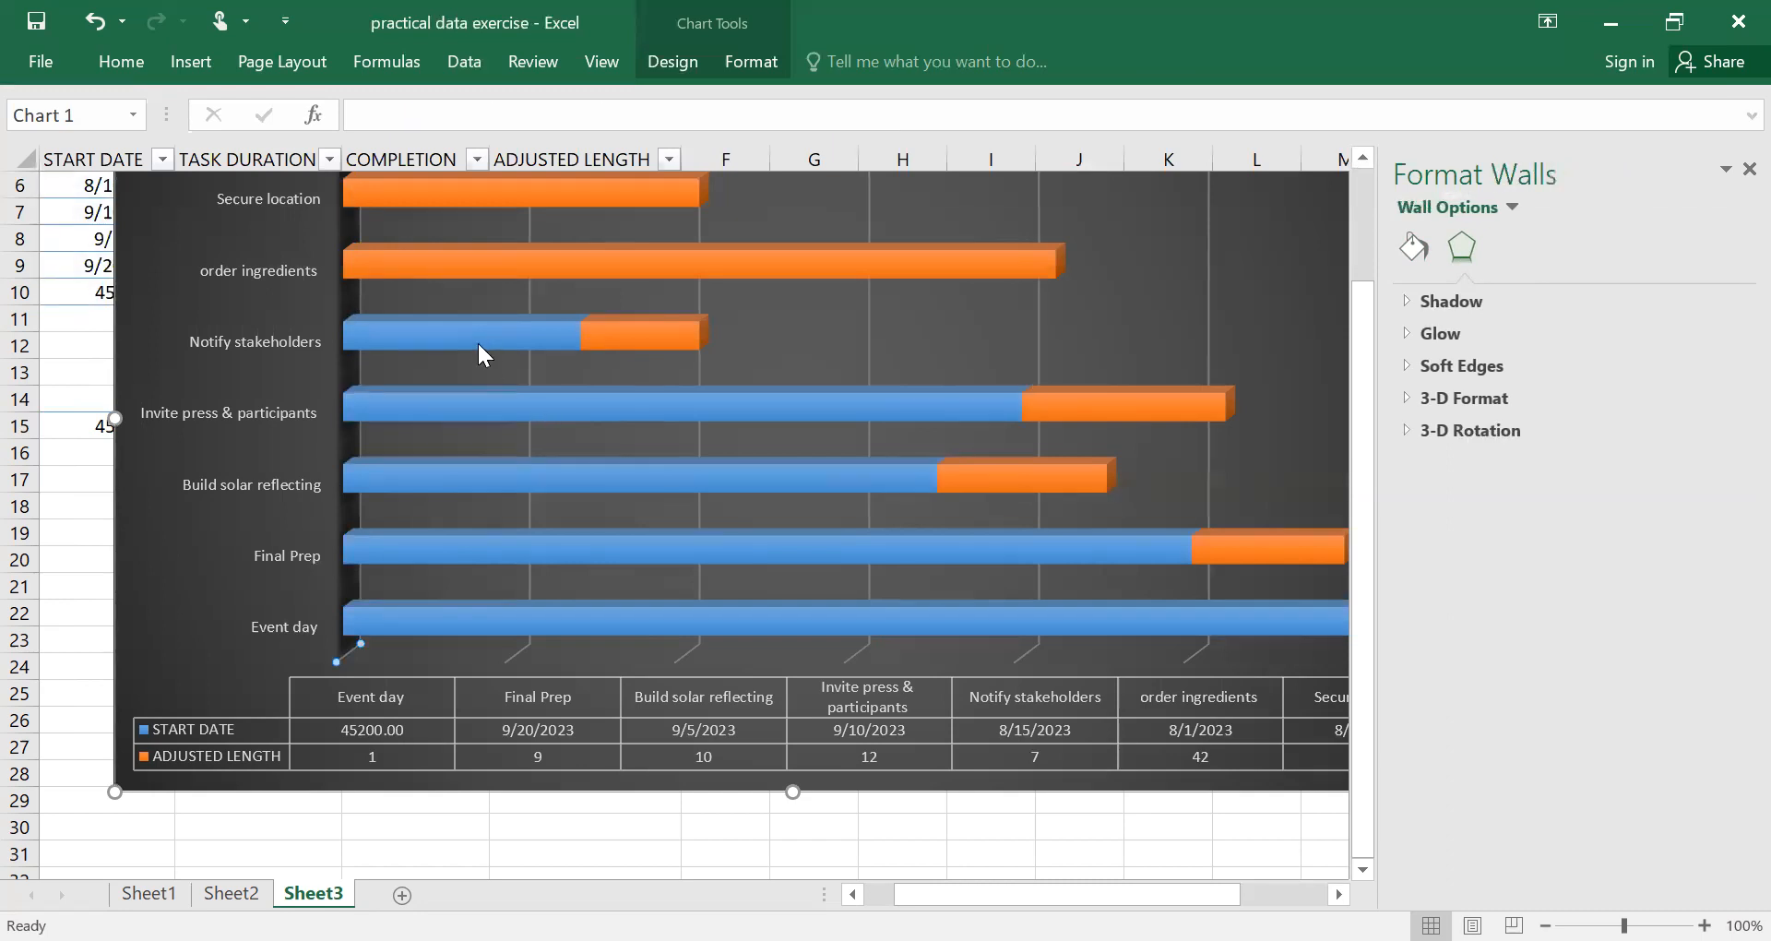
{"action": "left_click", "coordinate": [516, 413]}
{"action": "left_click", "coordinate": [512, 406]}
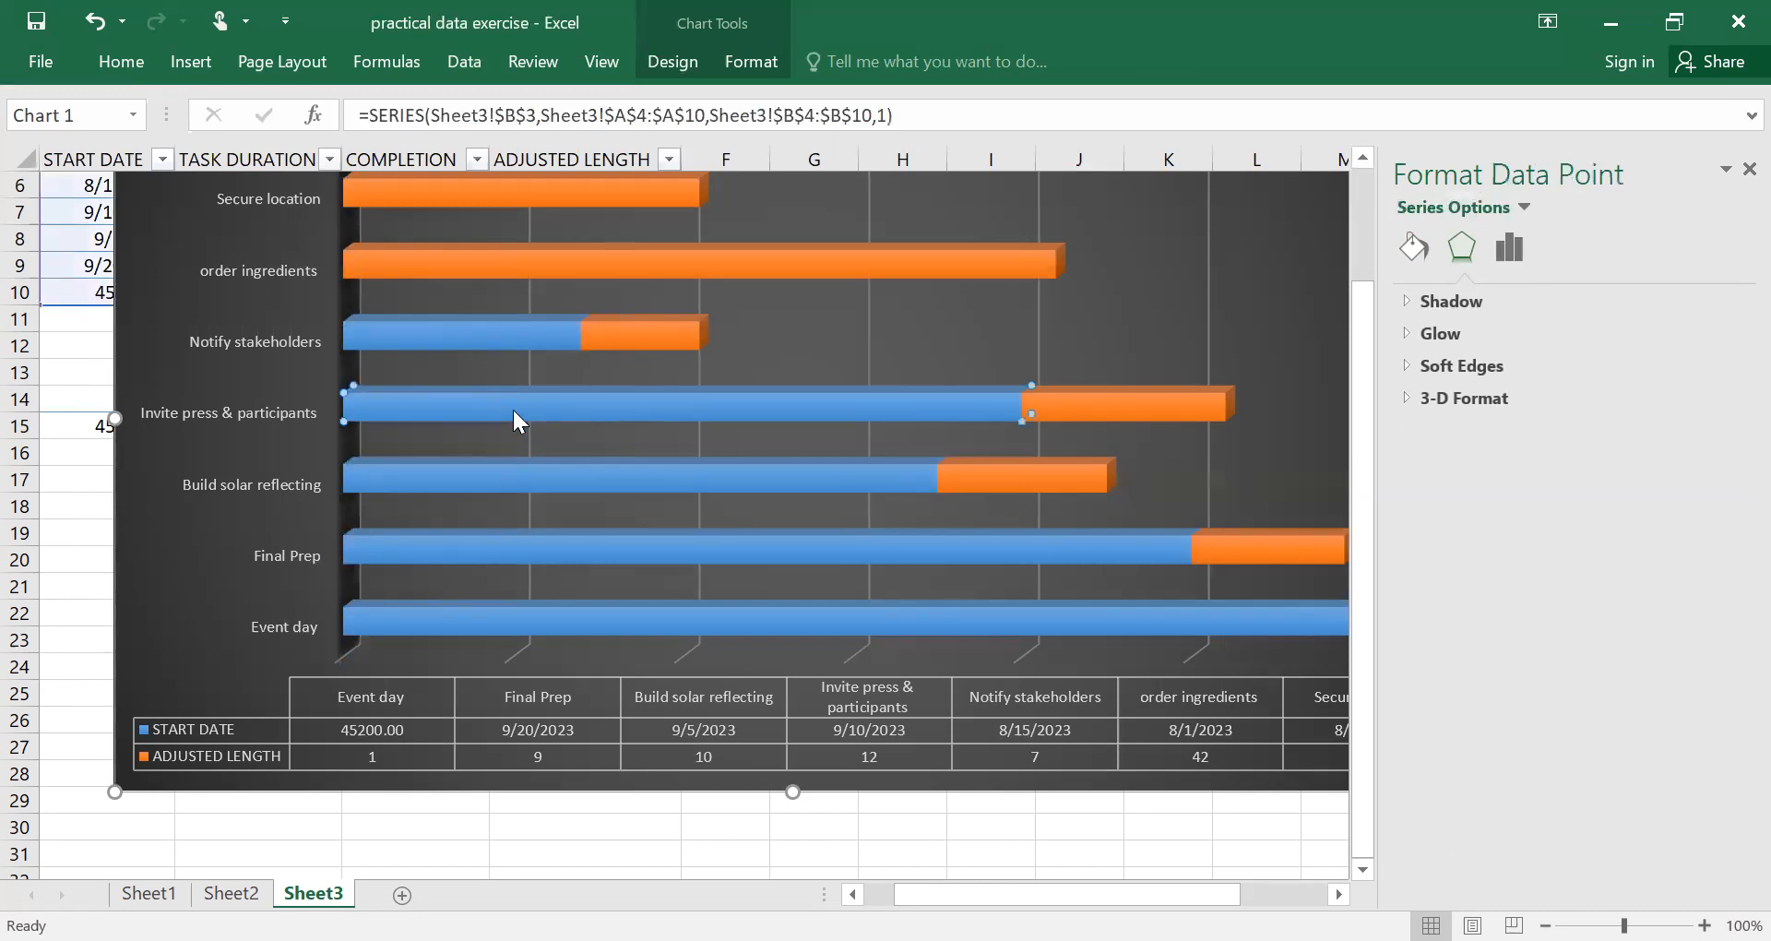
{"action": "left_click", "coordinate": [535, 483]}
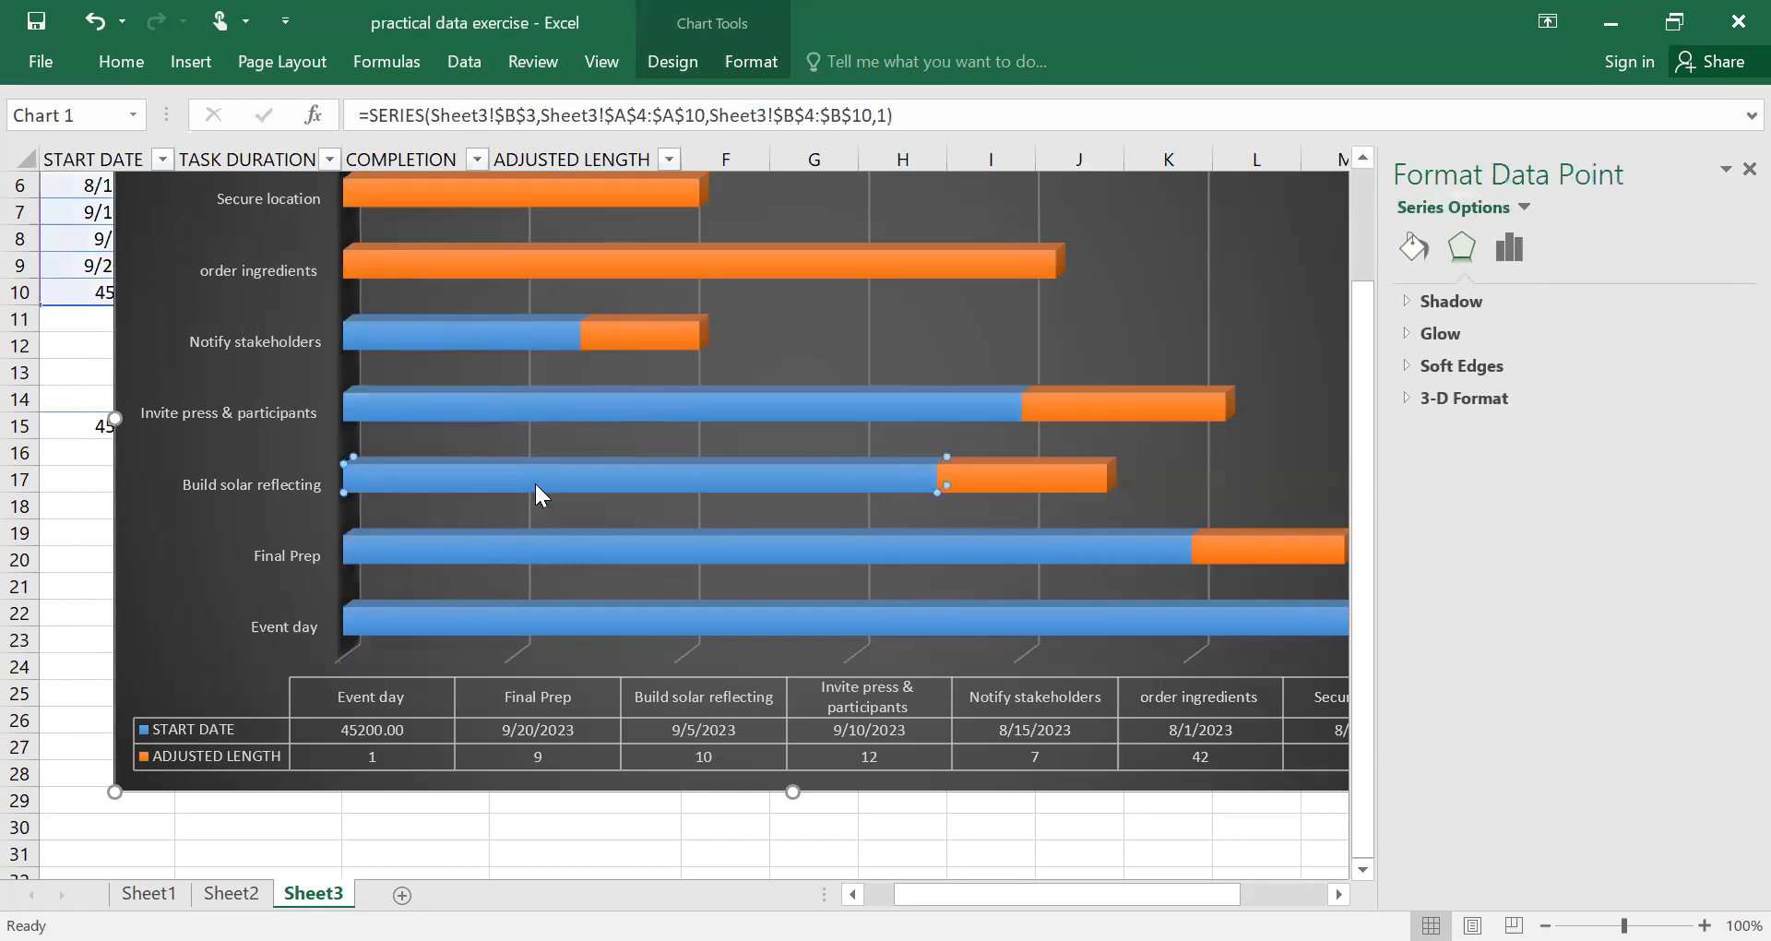
{"action": "left_click", "coordinate": [465, 351]}
{"action": "left_click", "coordinate": [397, 406]}
{"action": "left_click", "coordinate": [428, 495]}
{"action": "right_click", "coordinate": [429, 542]}
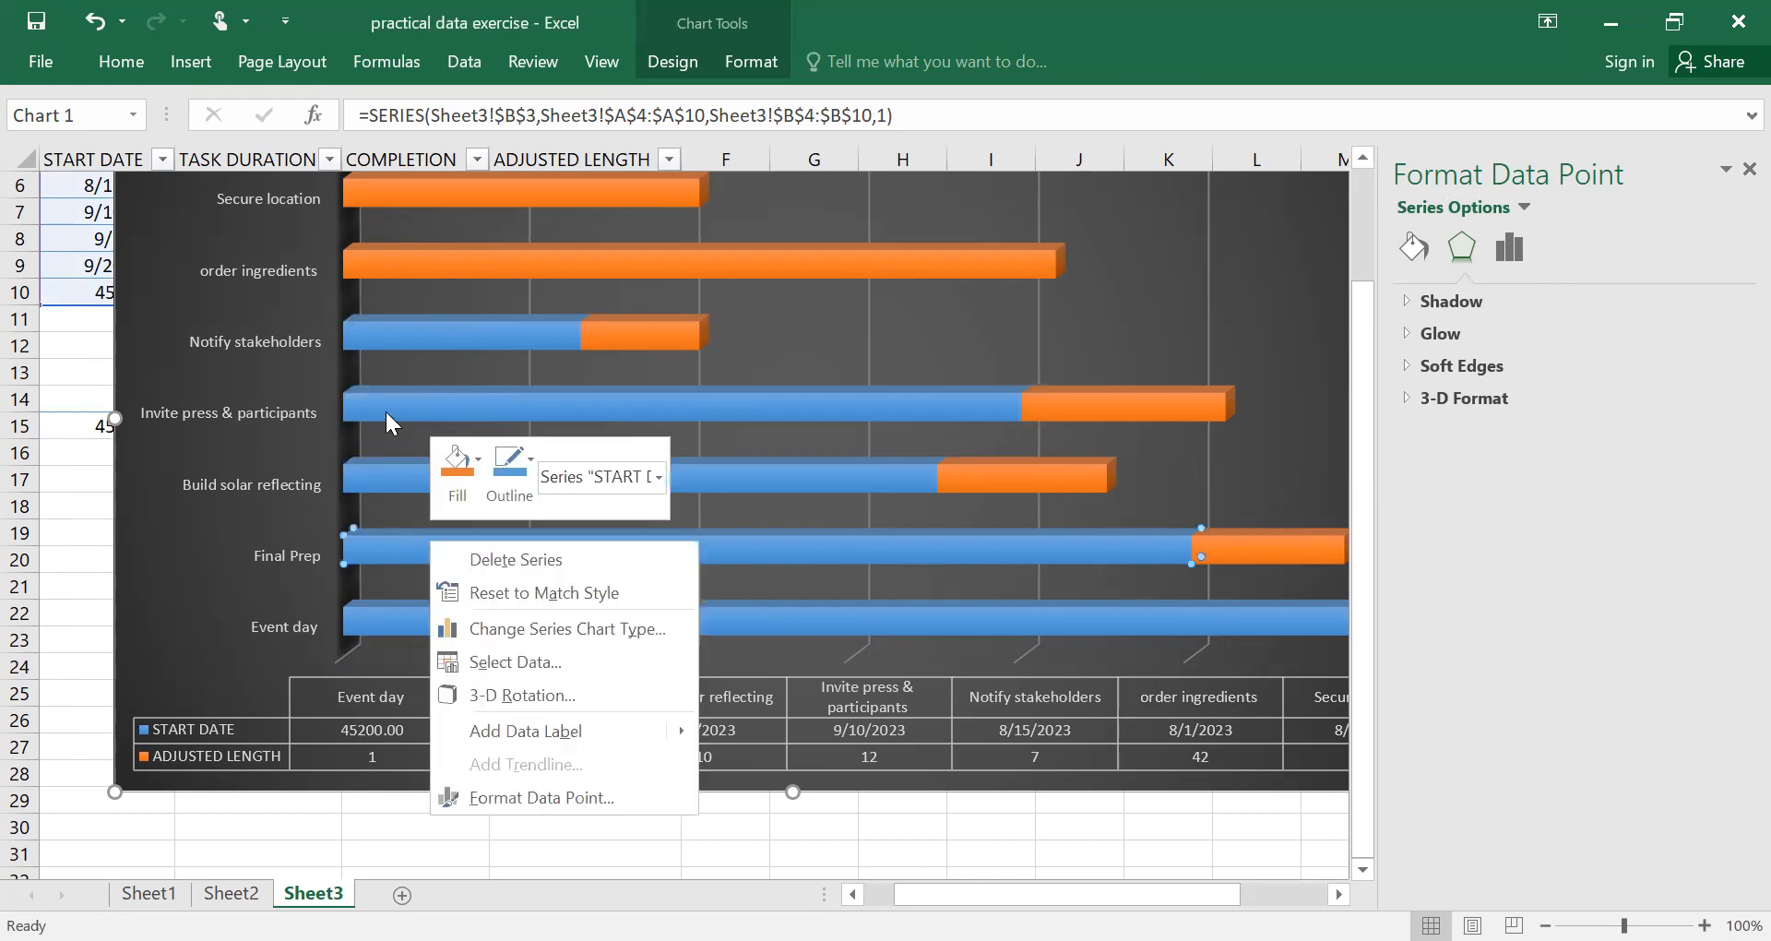
{"action": "left_click", "coordinate": [385, 339]}
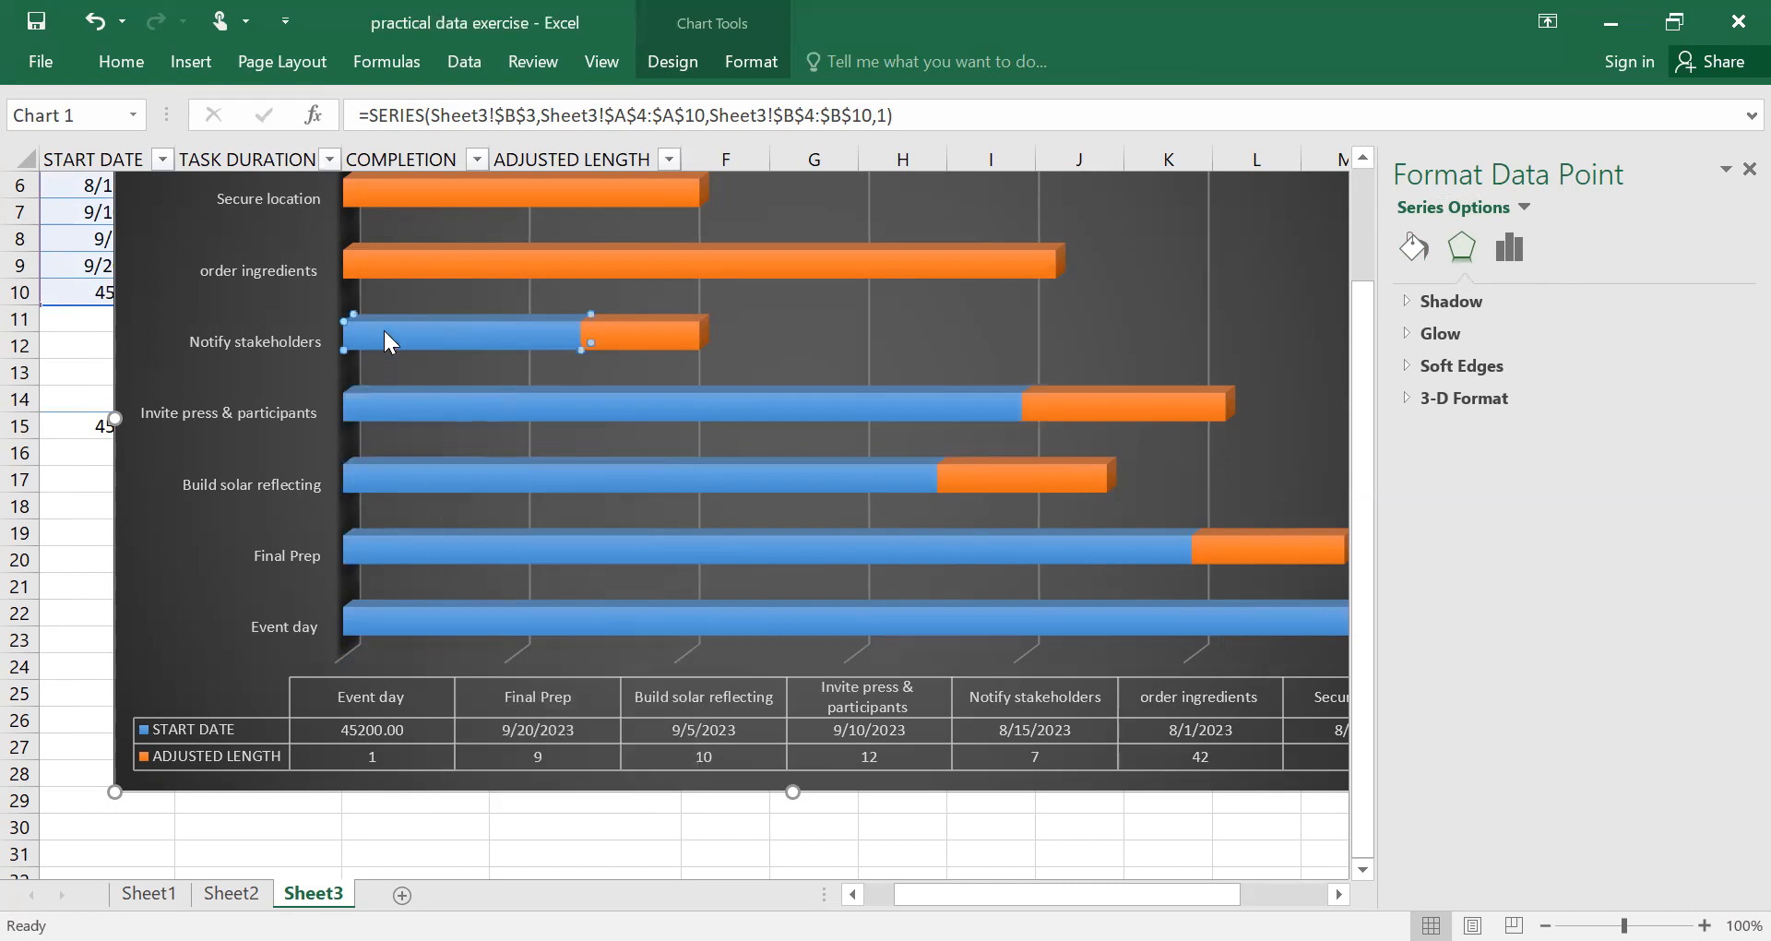
{"action": "key", "text": "Delete"}
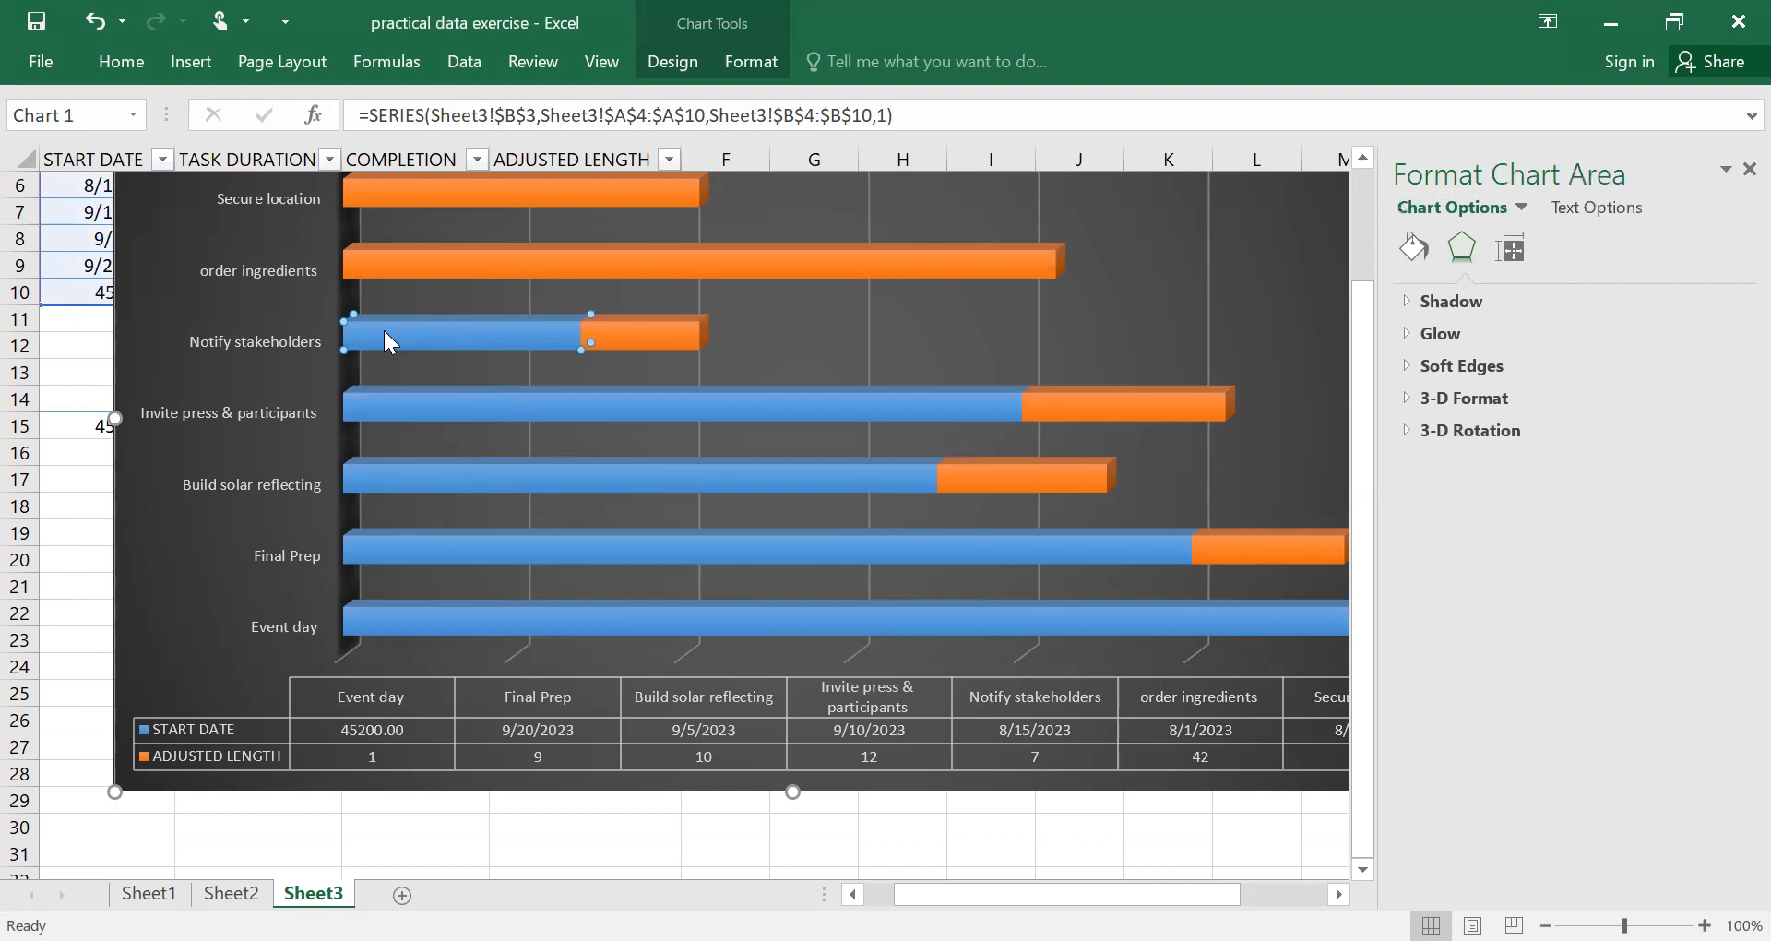
Undo the deletion of the chart's blue START DATE bars.
{"action": "left_click", "coordinate": [96, 20]}
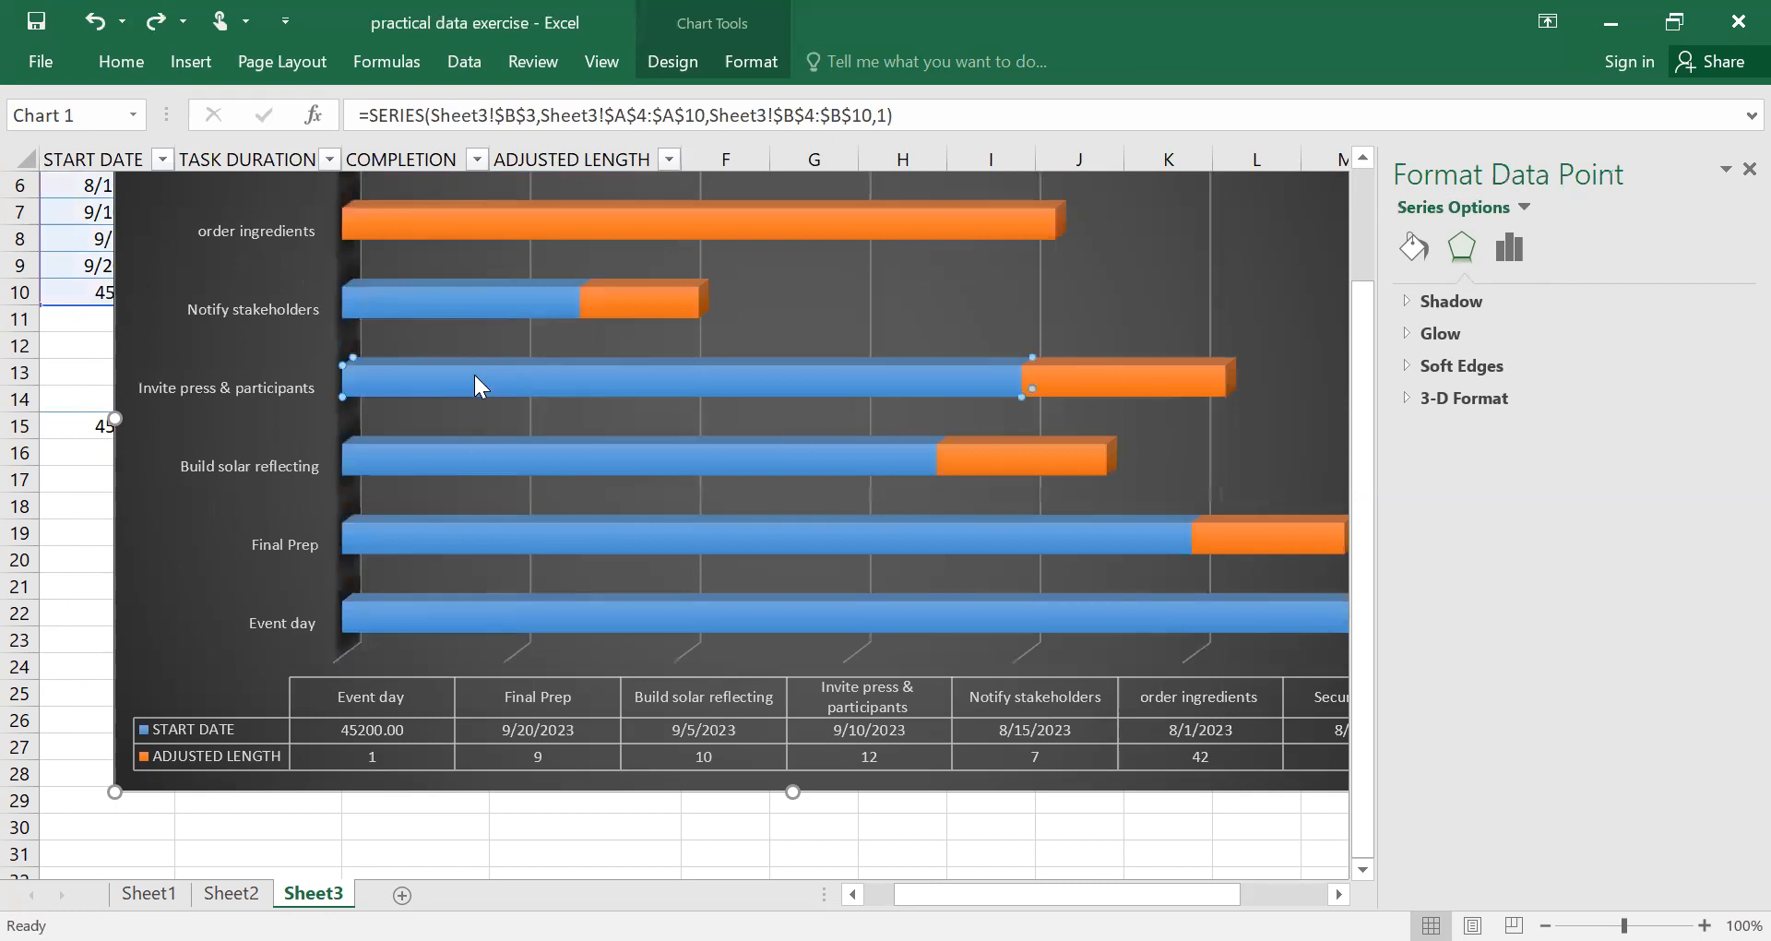
{"action": "right_click", "coordinate": [355, 297]}
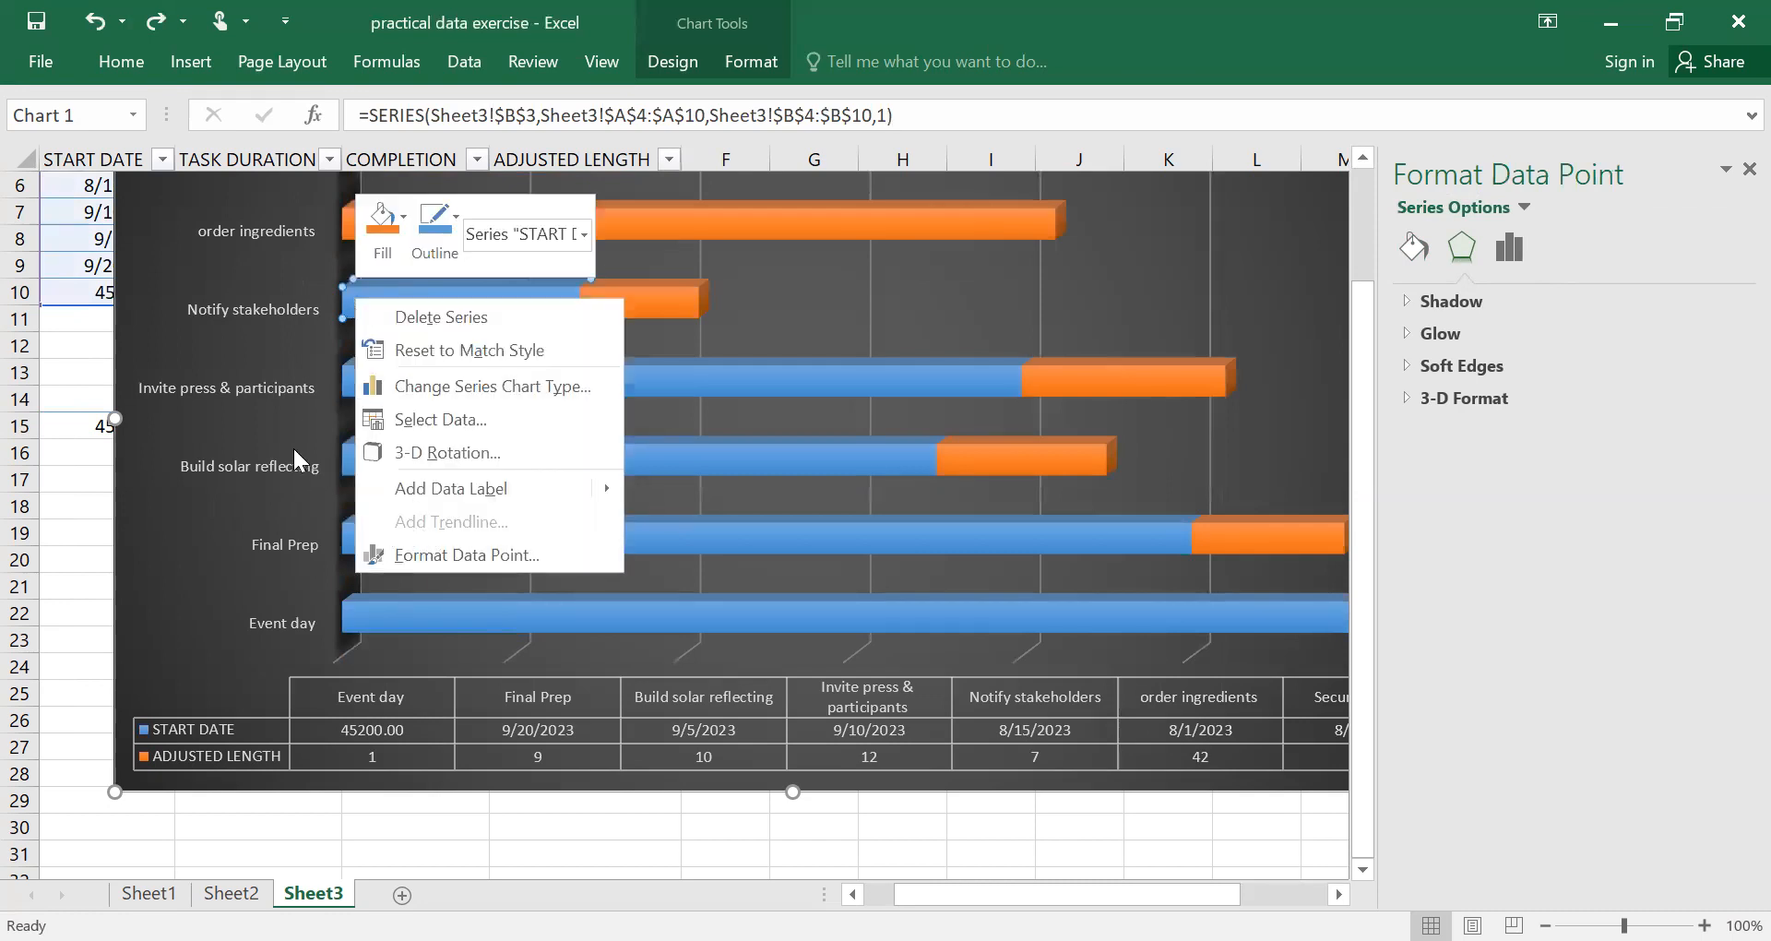
{"action": "left_click", "coordinate": [434, 554]}
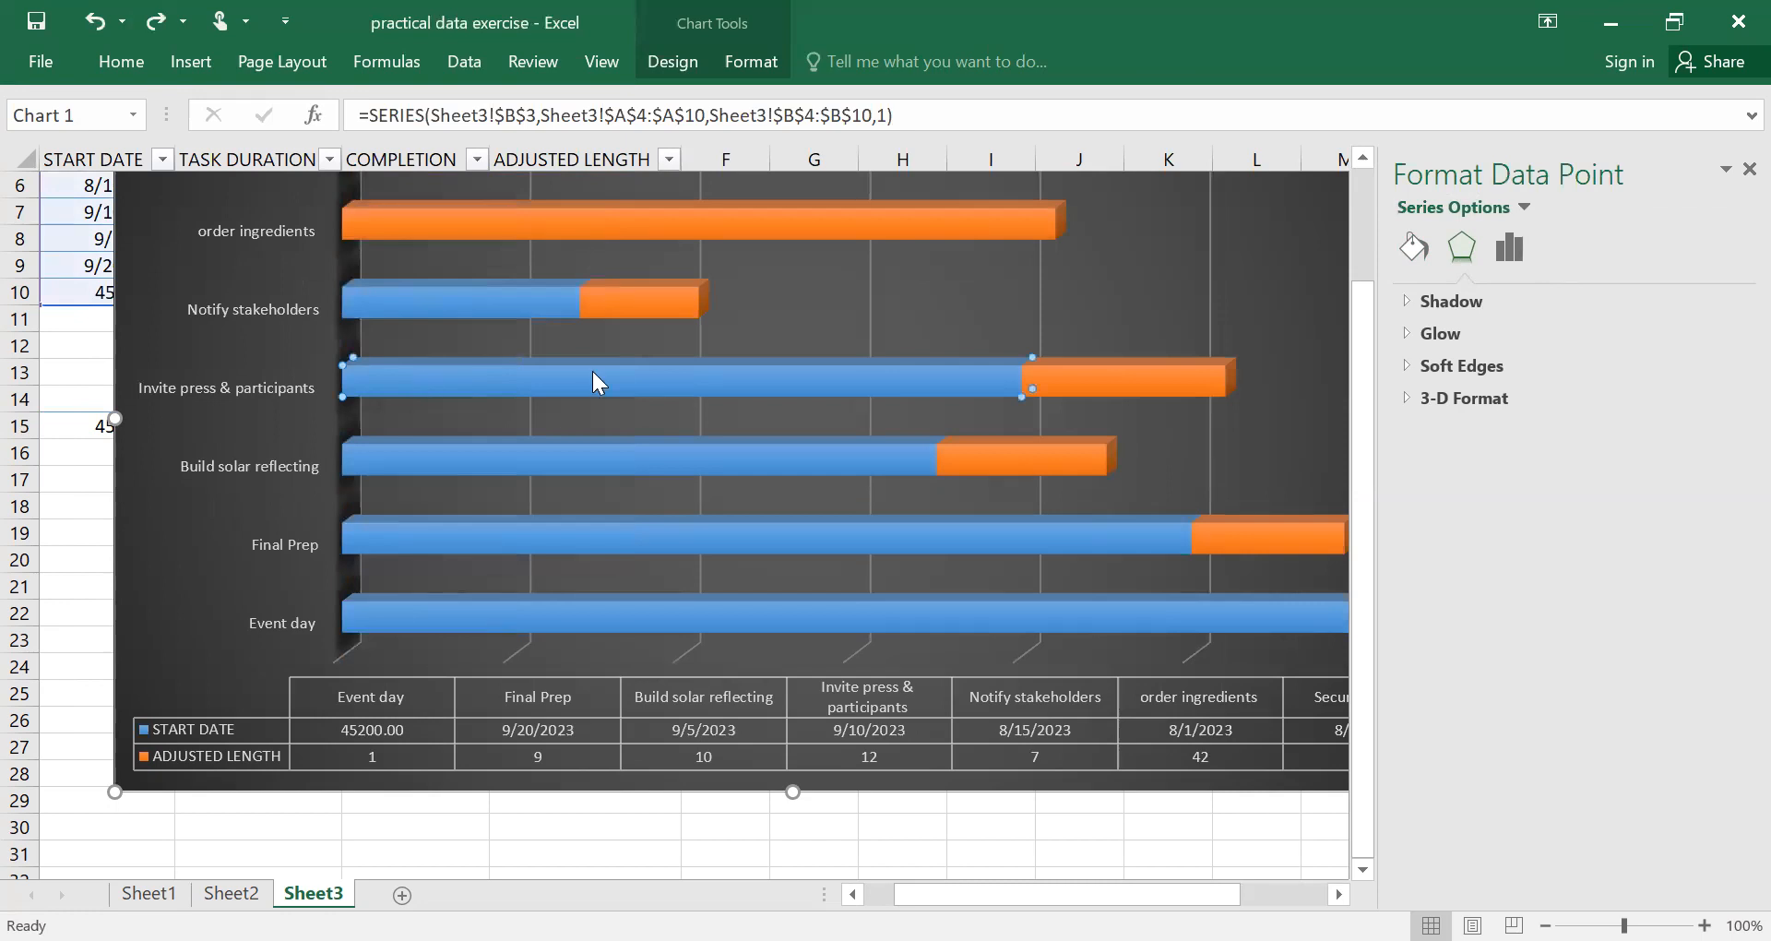
{"action": "left_click_drag", "start_coordinate": [1362, 276], "coordinate": [1350, 300]}
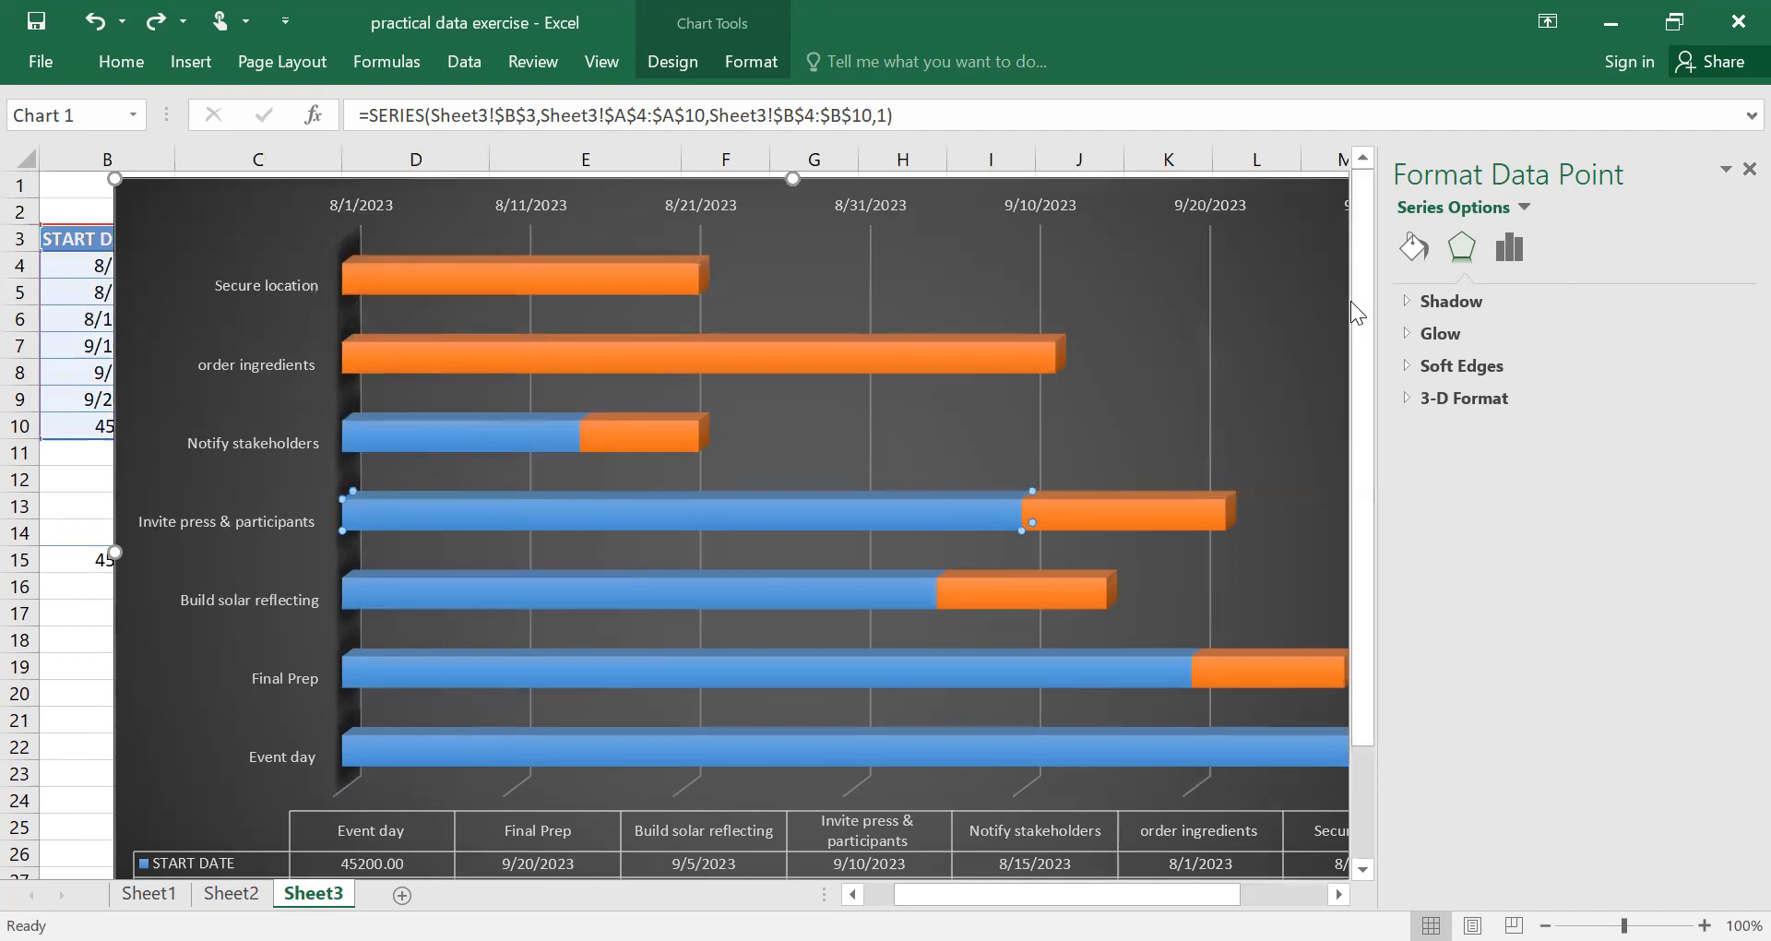
{"action": "left_click", "coordinate": [548, 280]}
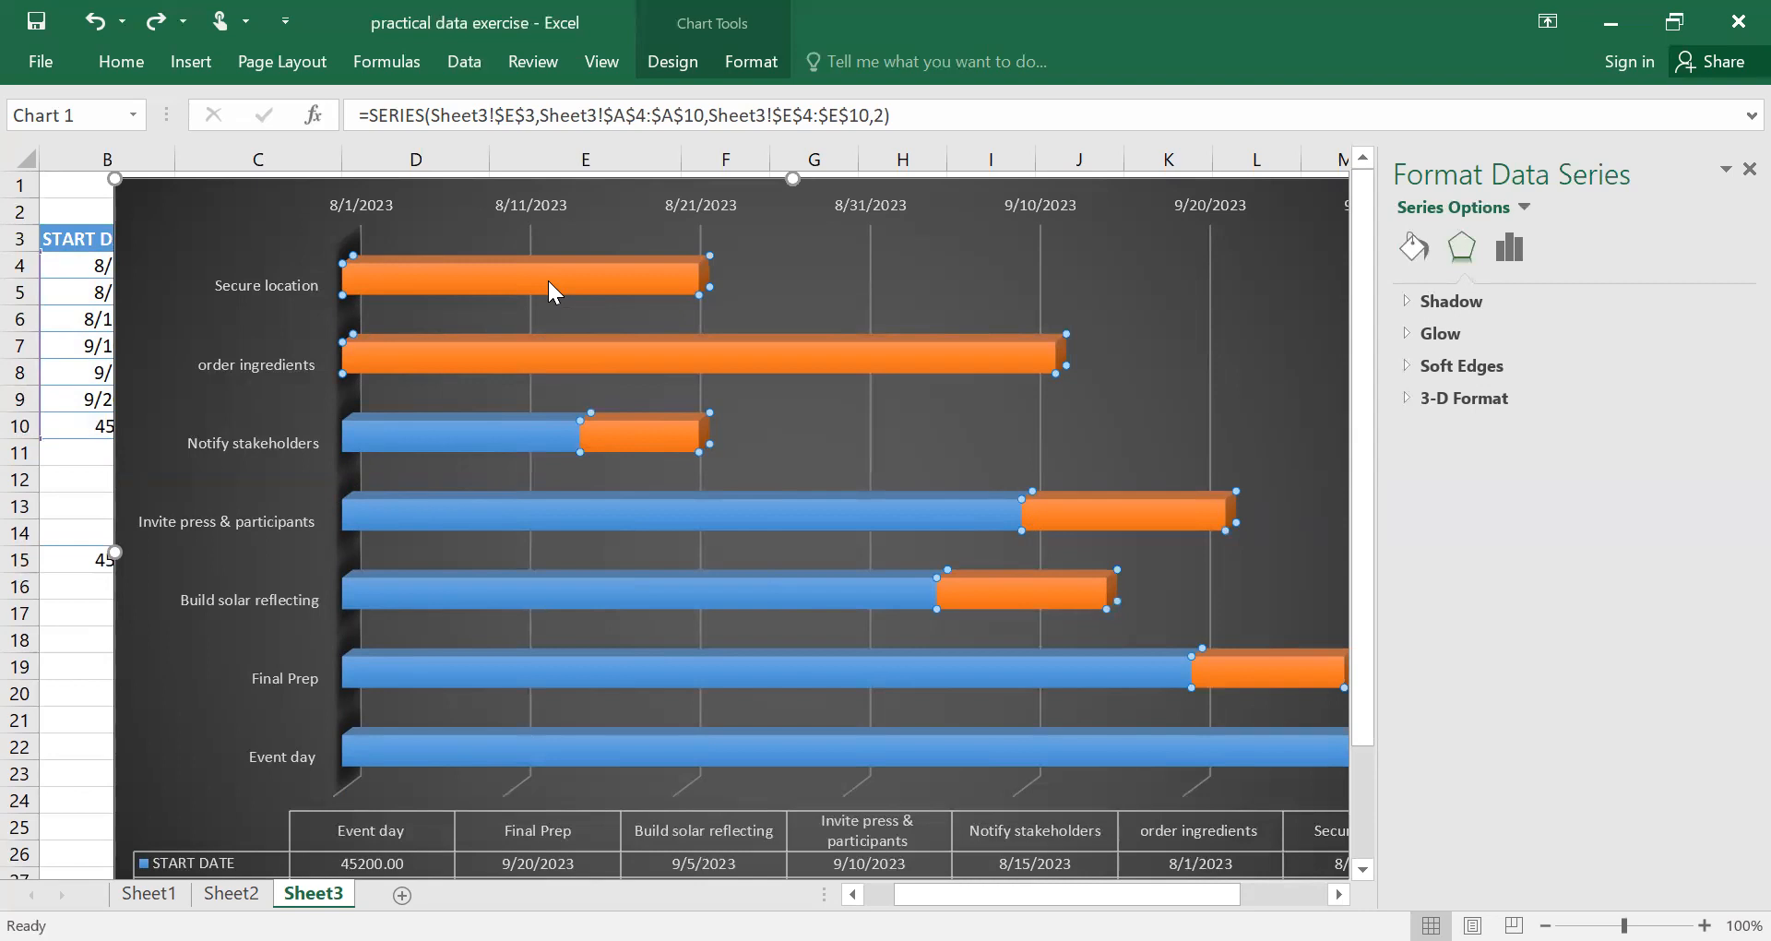
{"action": "left_click", "coordinate": [455, 424]}
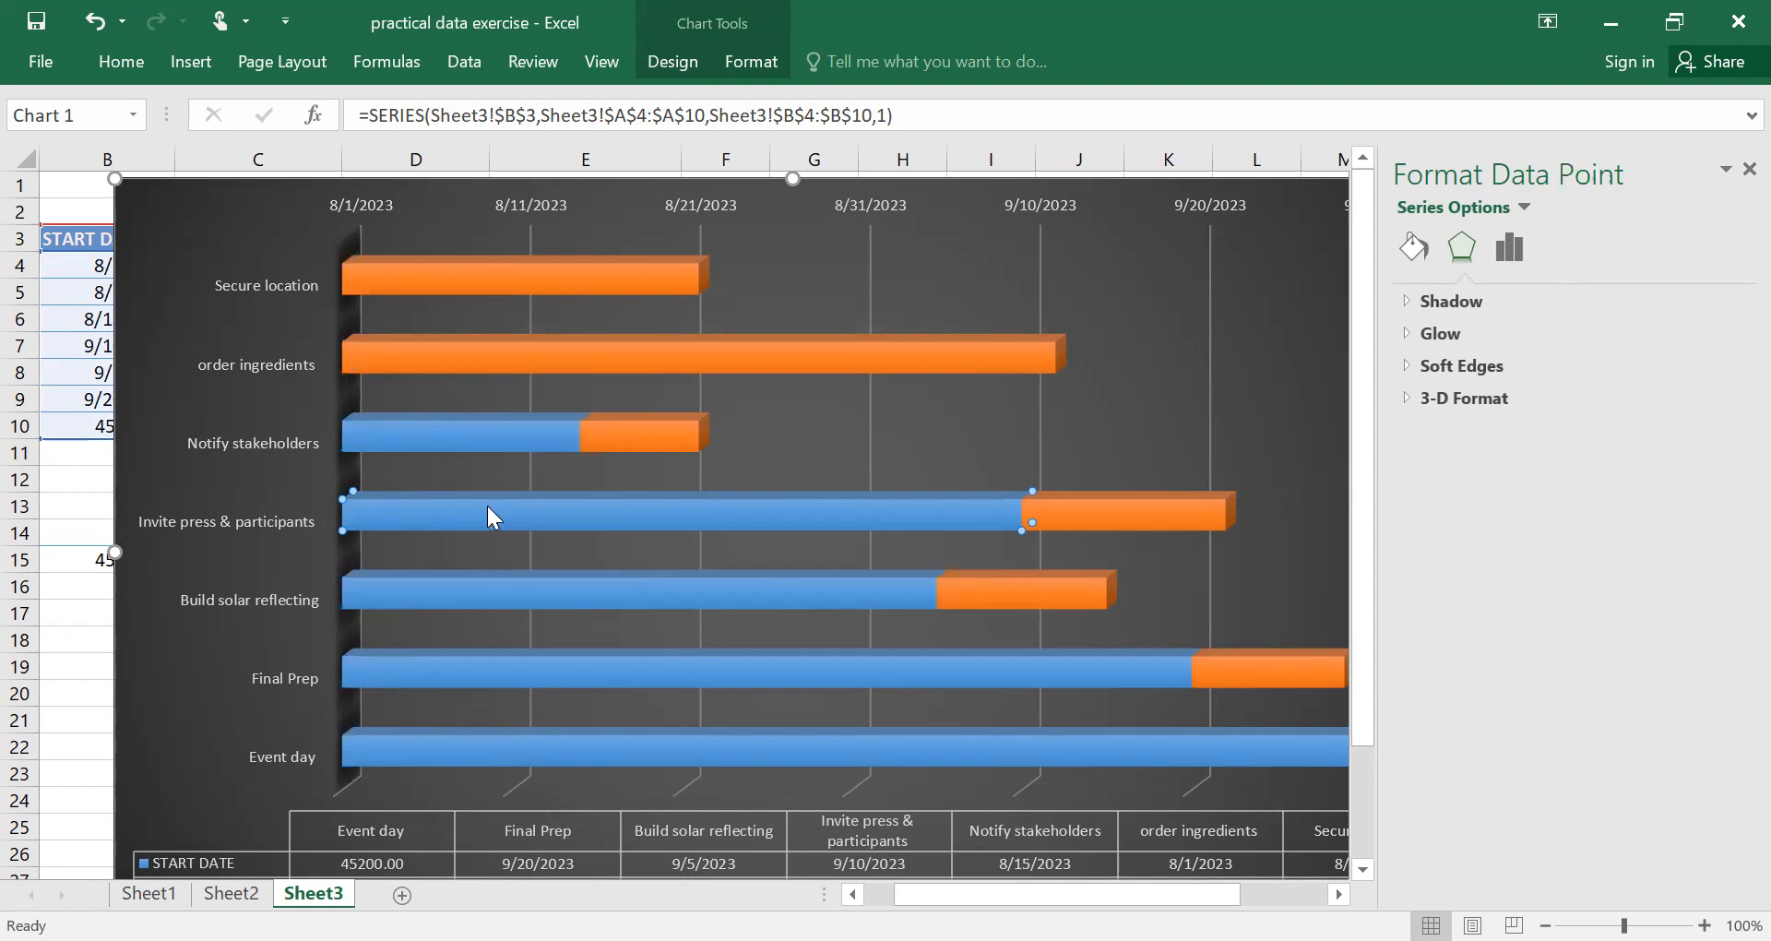
{"action": "right_click", "coordinate": [478, 597]}
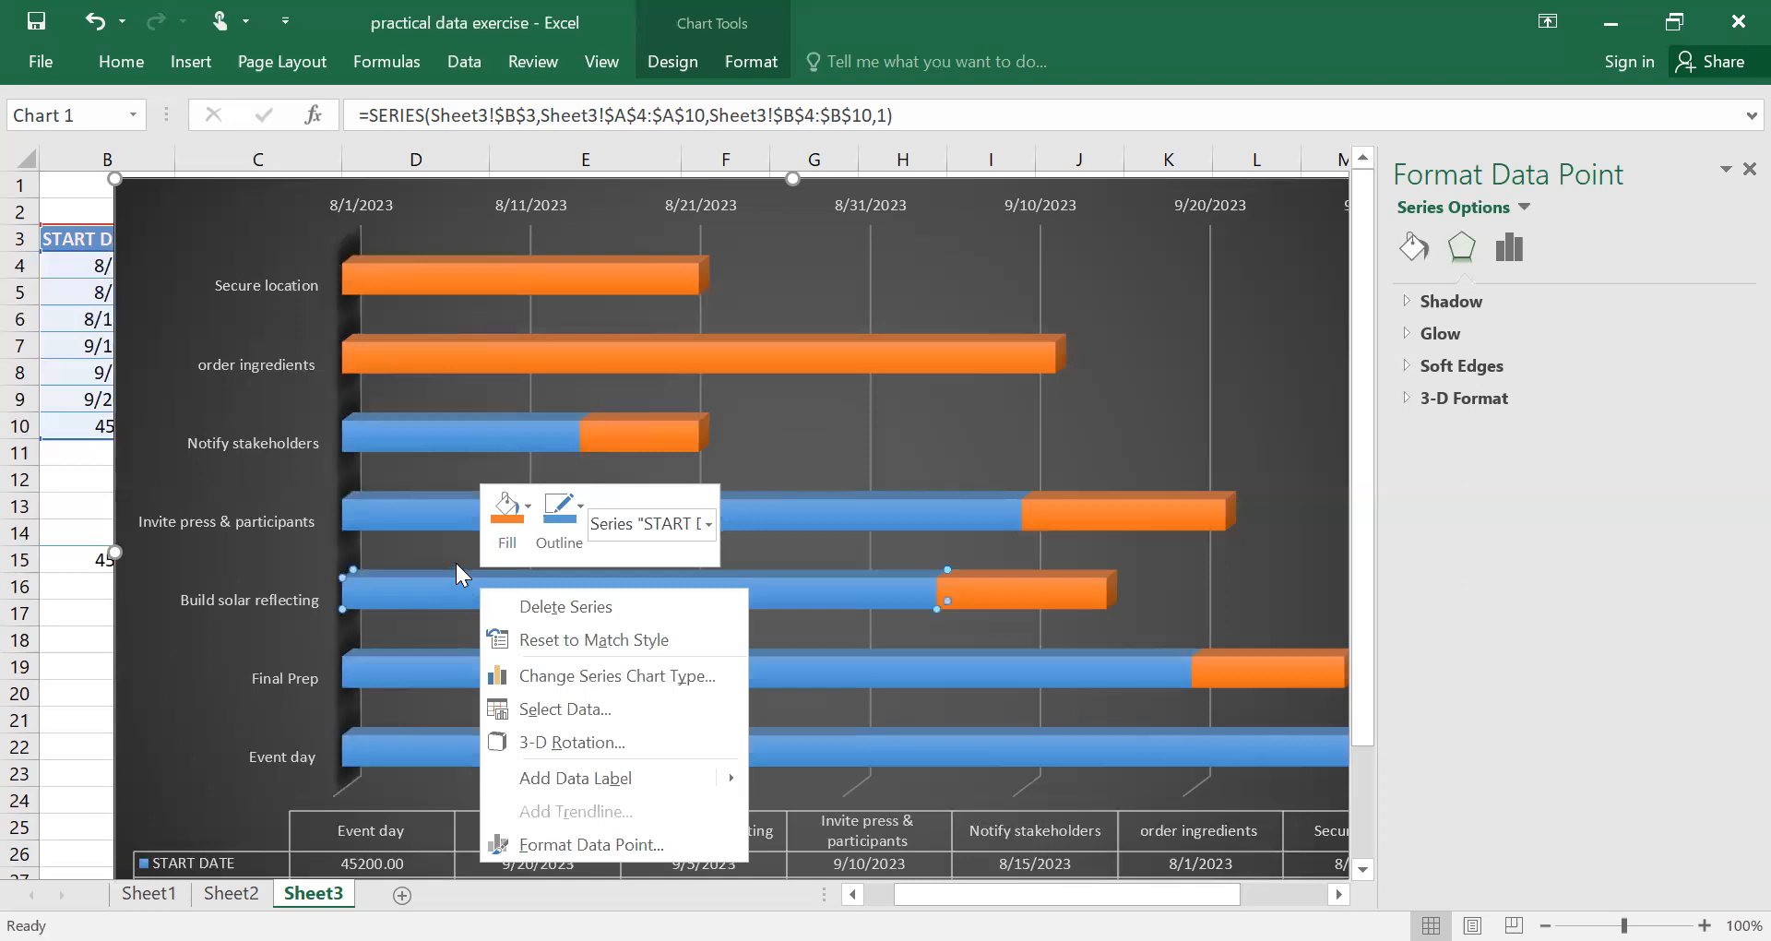
{"action": "left_click", "coordinate": [425, 443]}
{"action": "mouse_move", "coordinate": [427, 440]}
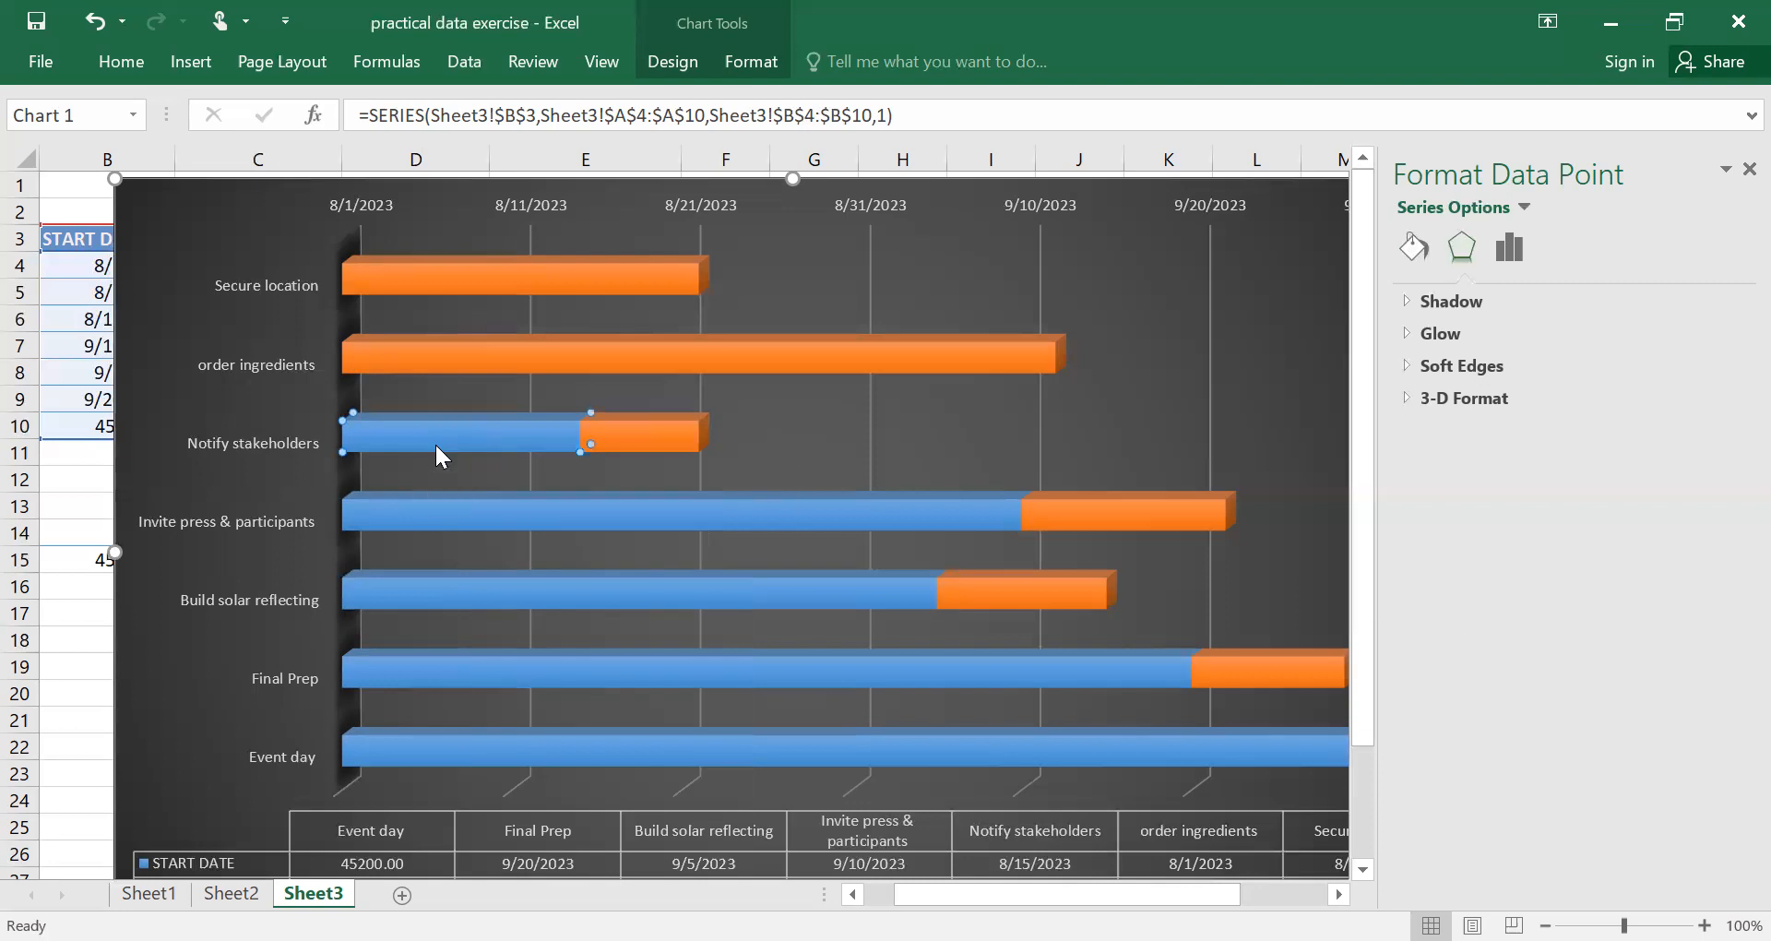
{"action": "left_click", "coordinate": [1213, 752]}
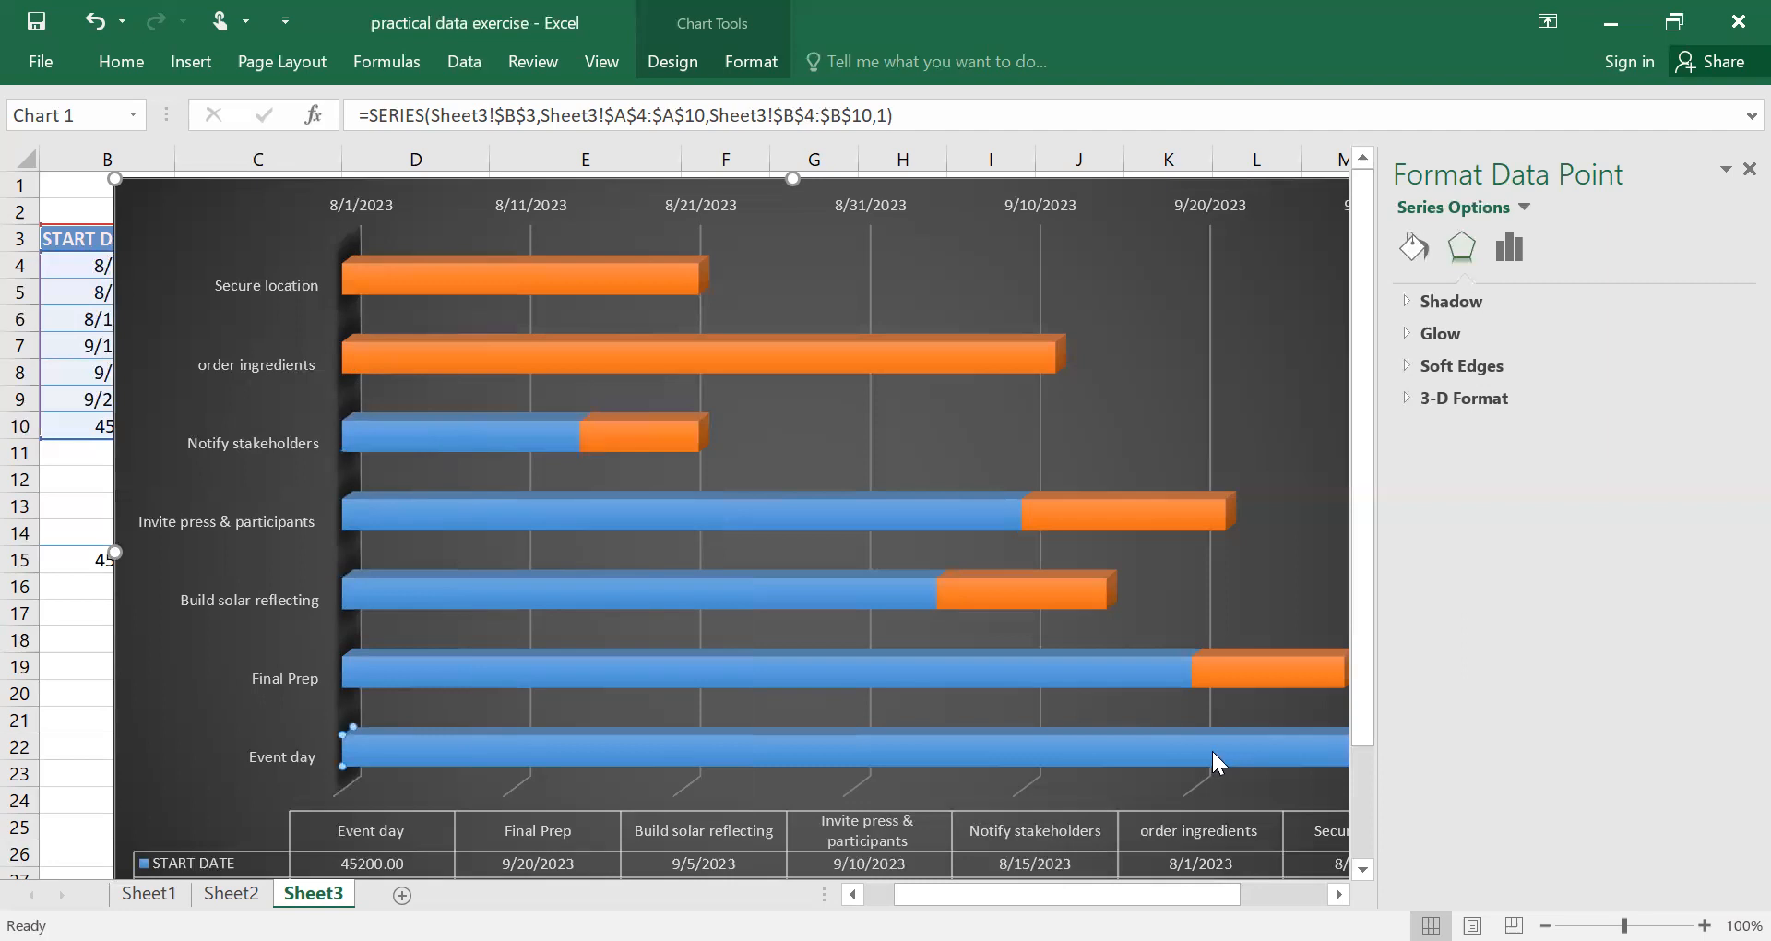
{"action": "left_click", "coordinate": [939, 758]}
{"action": "left_click", "coordinate": [939, 755]}
{"action": "right_click", "coordinate": [923, 753]}
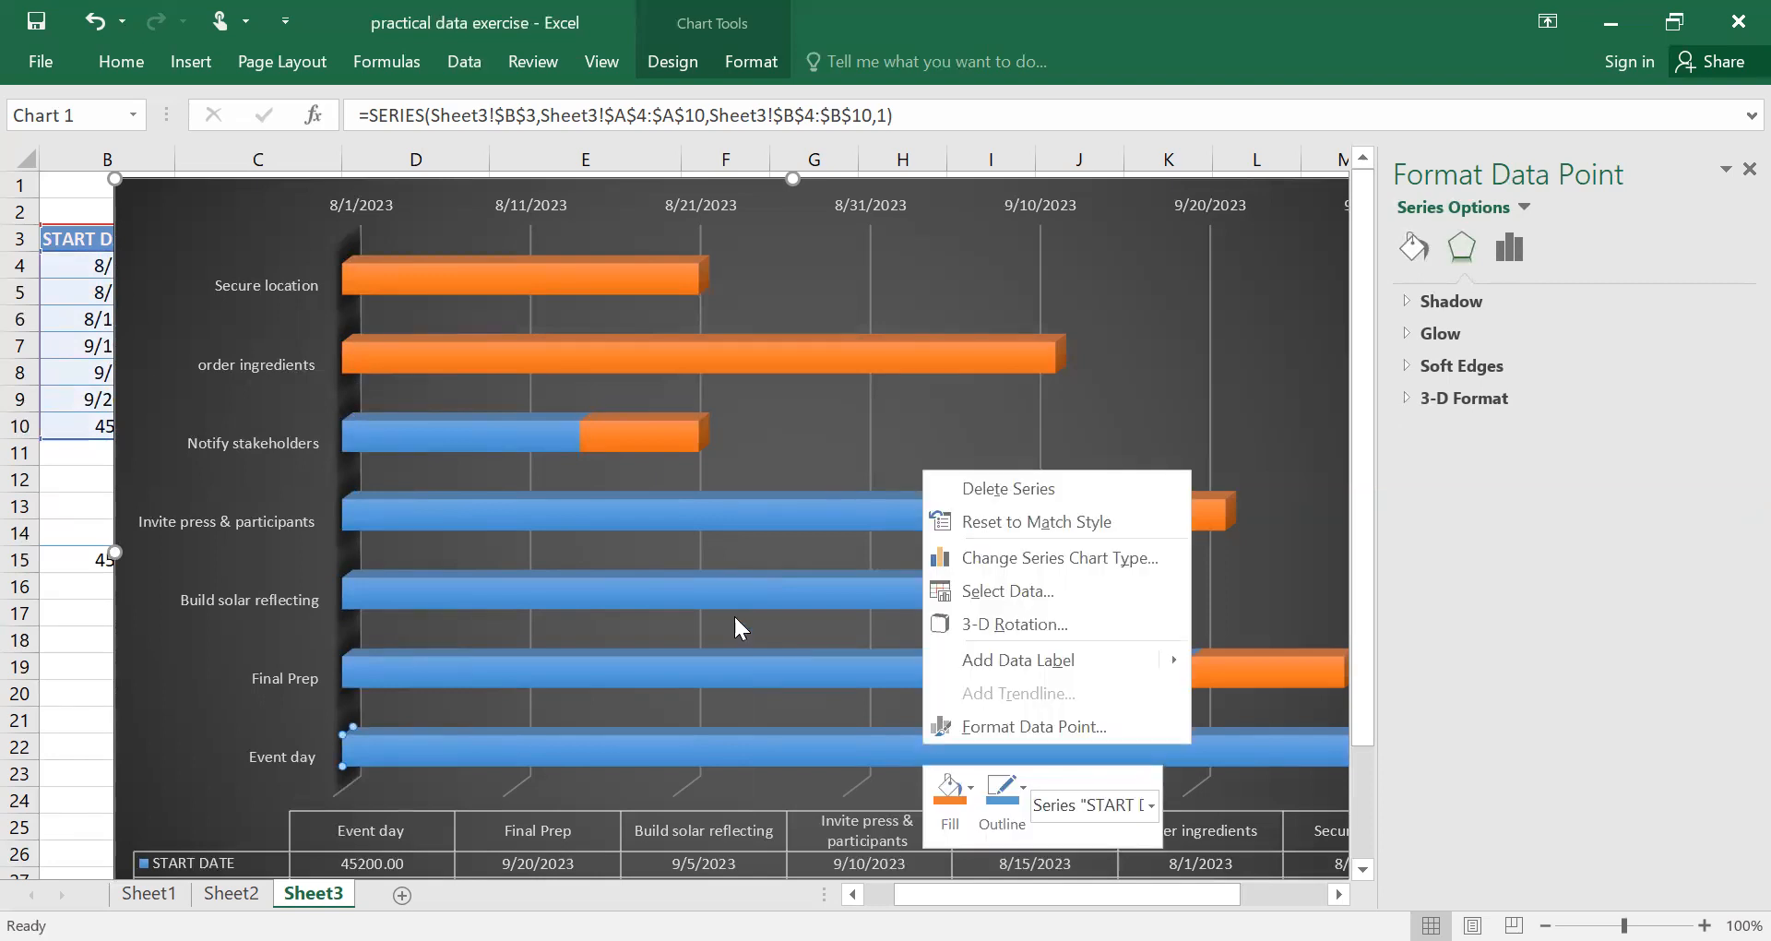
{"action": "key", "text": "Escape"}
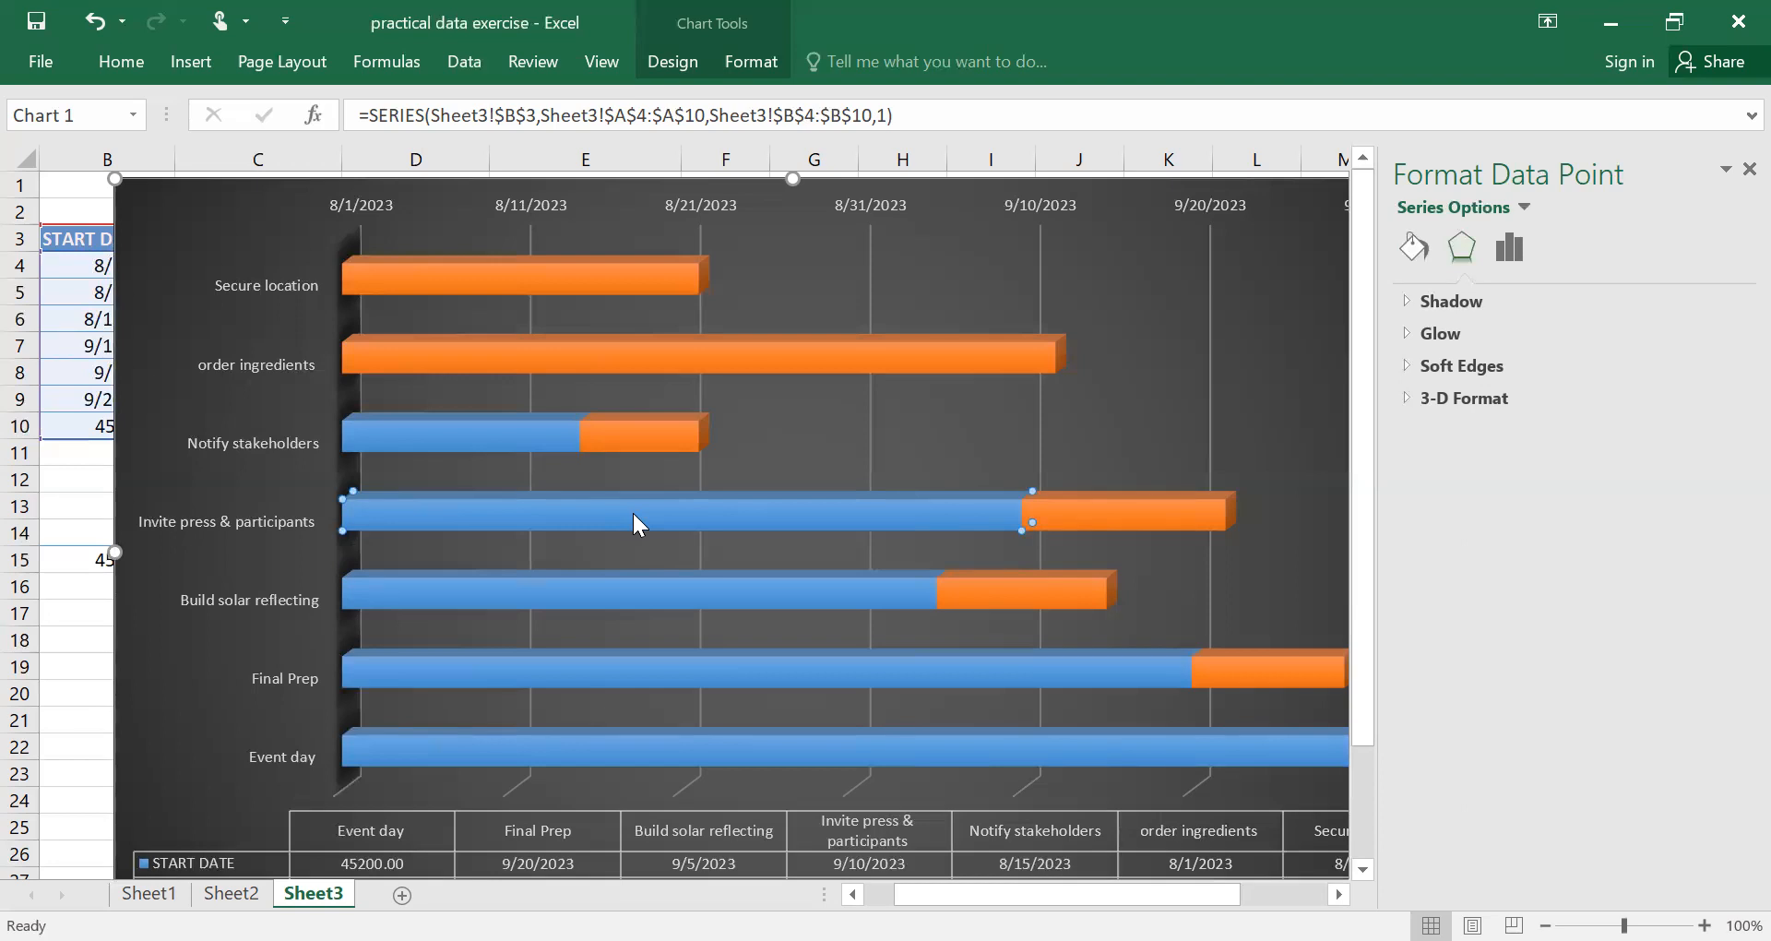
Narrow the chart by pulling its right edge back into column M.
{"action": "left_click_drag", "start_coordinate": [996, 894], "coordinate": [1066, 876]}
{"action": "left_click_drag", "start_coordinate": [1018, 553], "coordinate": [905, 531]}
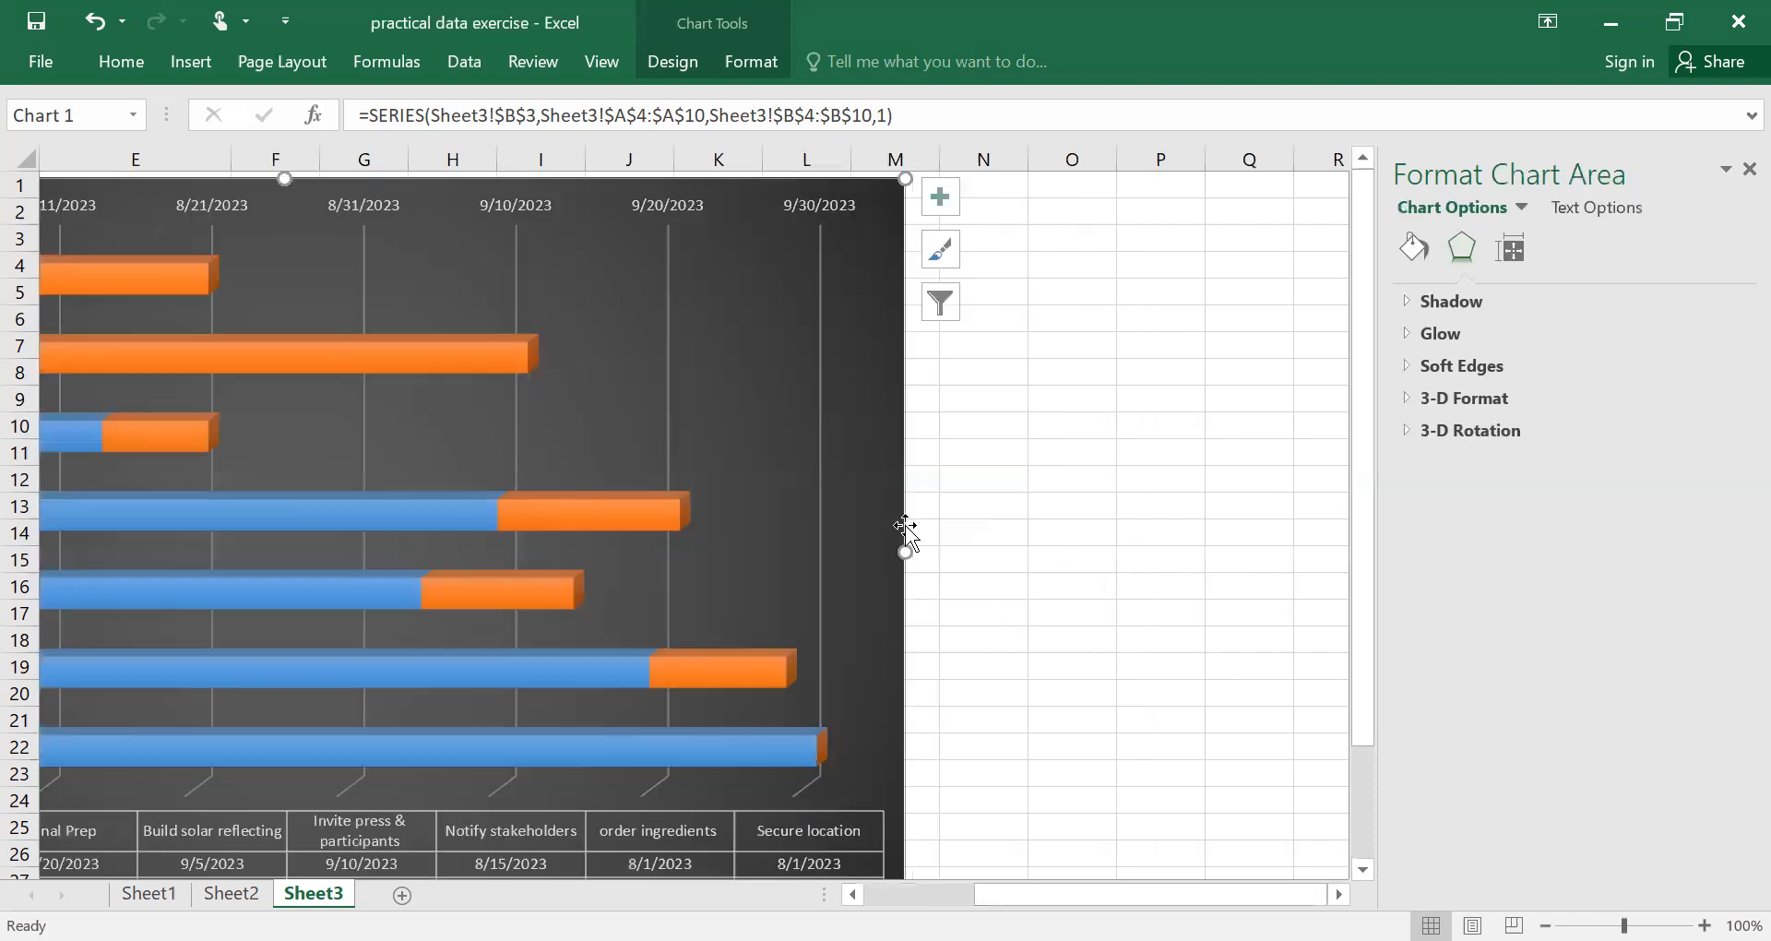
{"action": "left_click", "coordinate": [818, 535]}
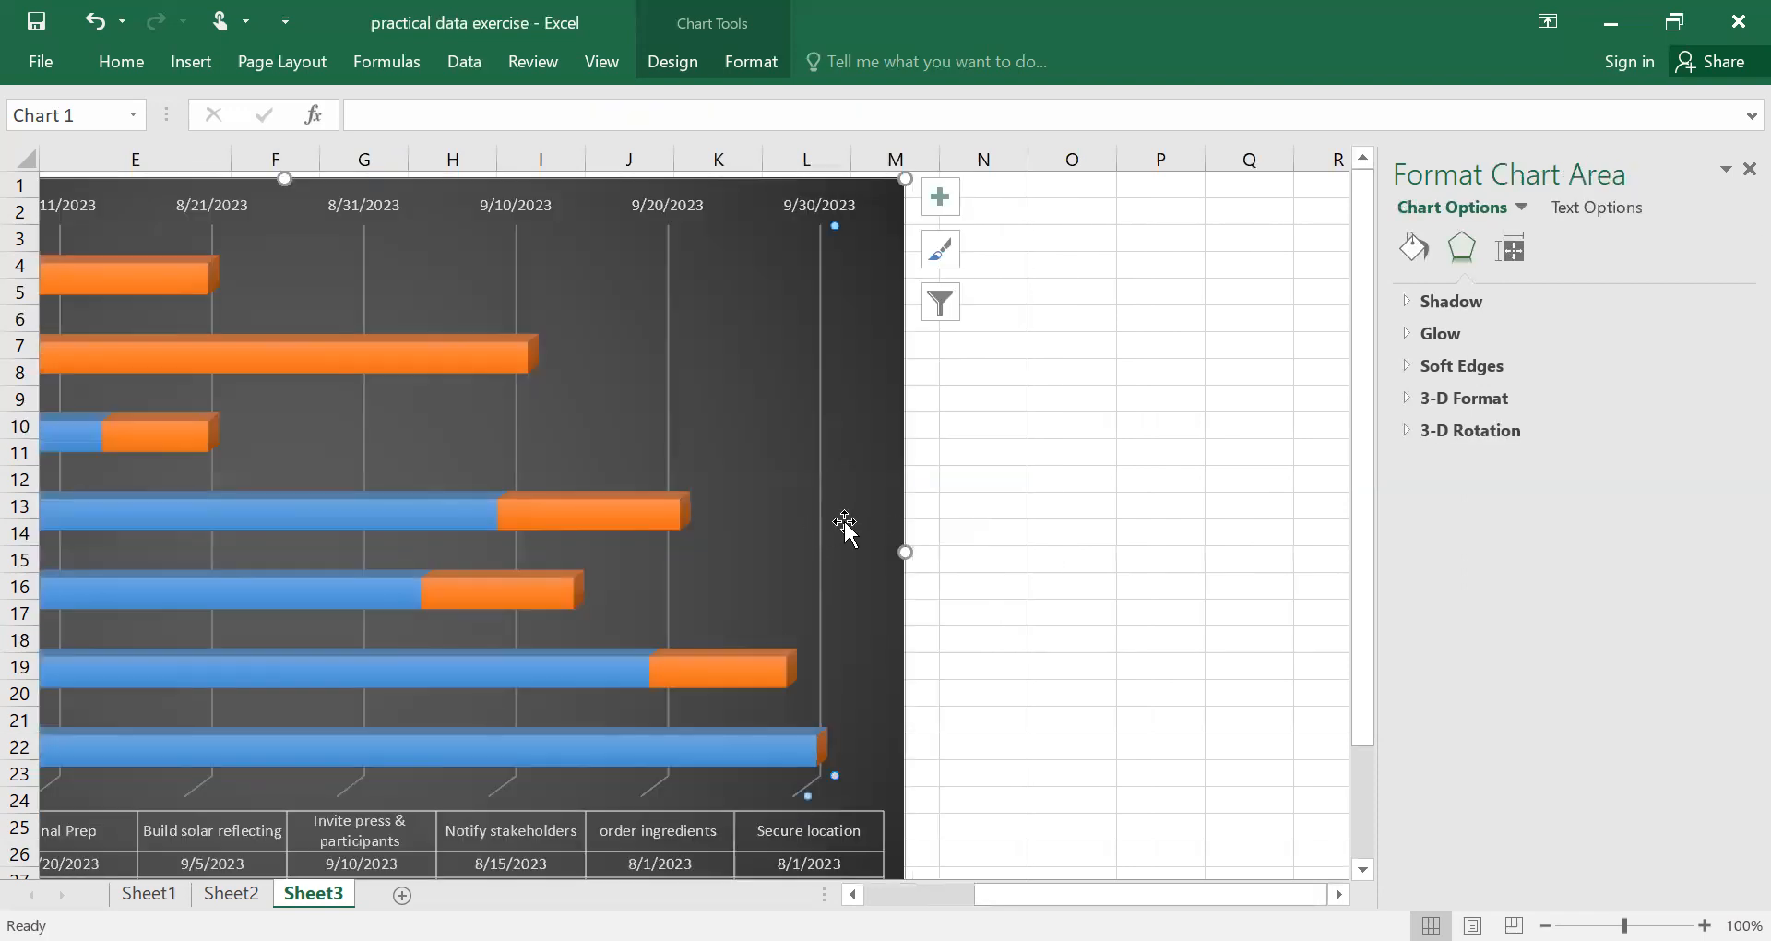
{"action": "left_click_drag", "start_coordinate": [621, 178], "coordinate": [1028, 169]}
{"action": "left_click", "coordinate": [674, 316]}
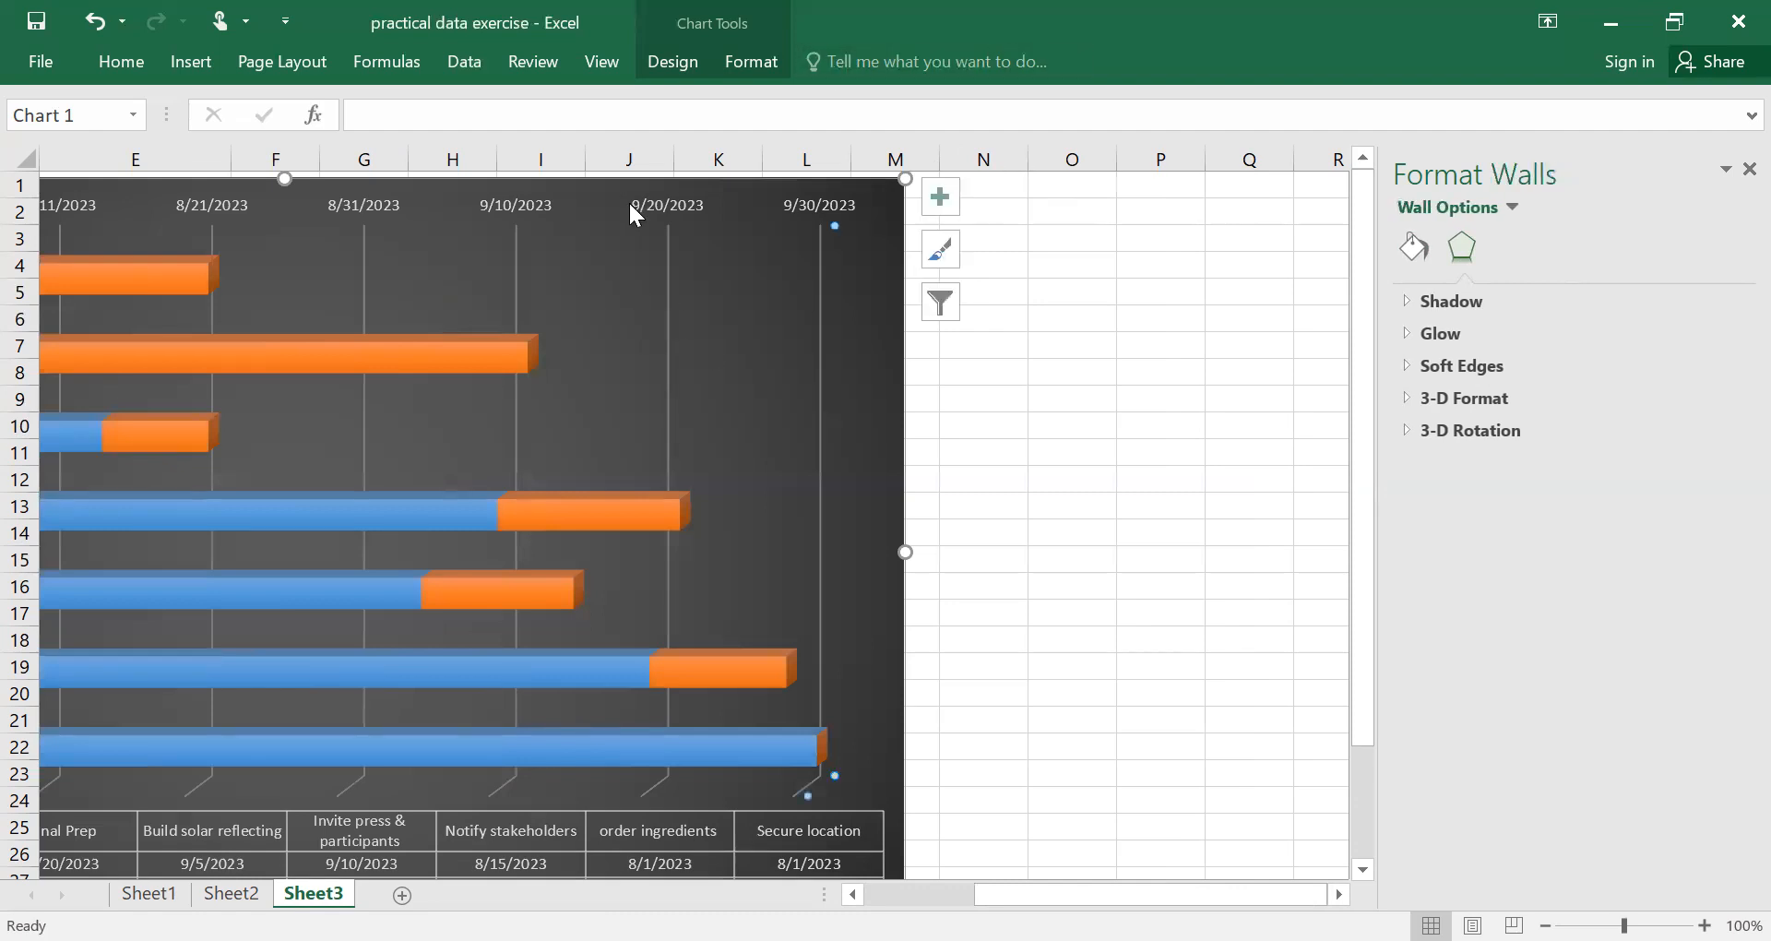
{"action": "left_click_drag", "start_coordinate": [621, 183], "coordinate": [980, 152]}
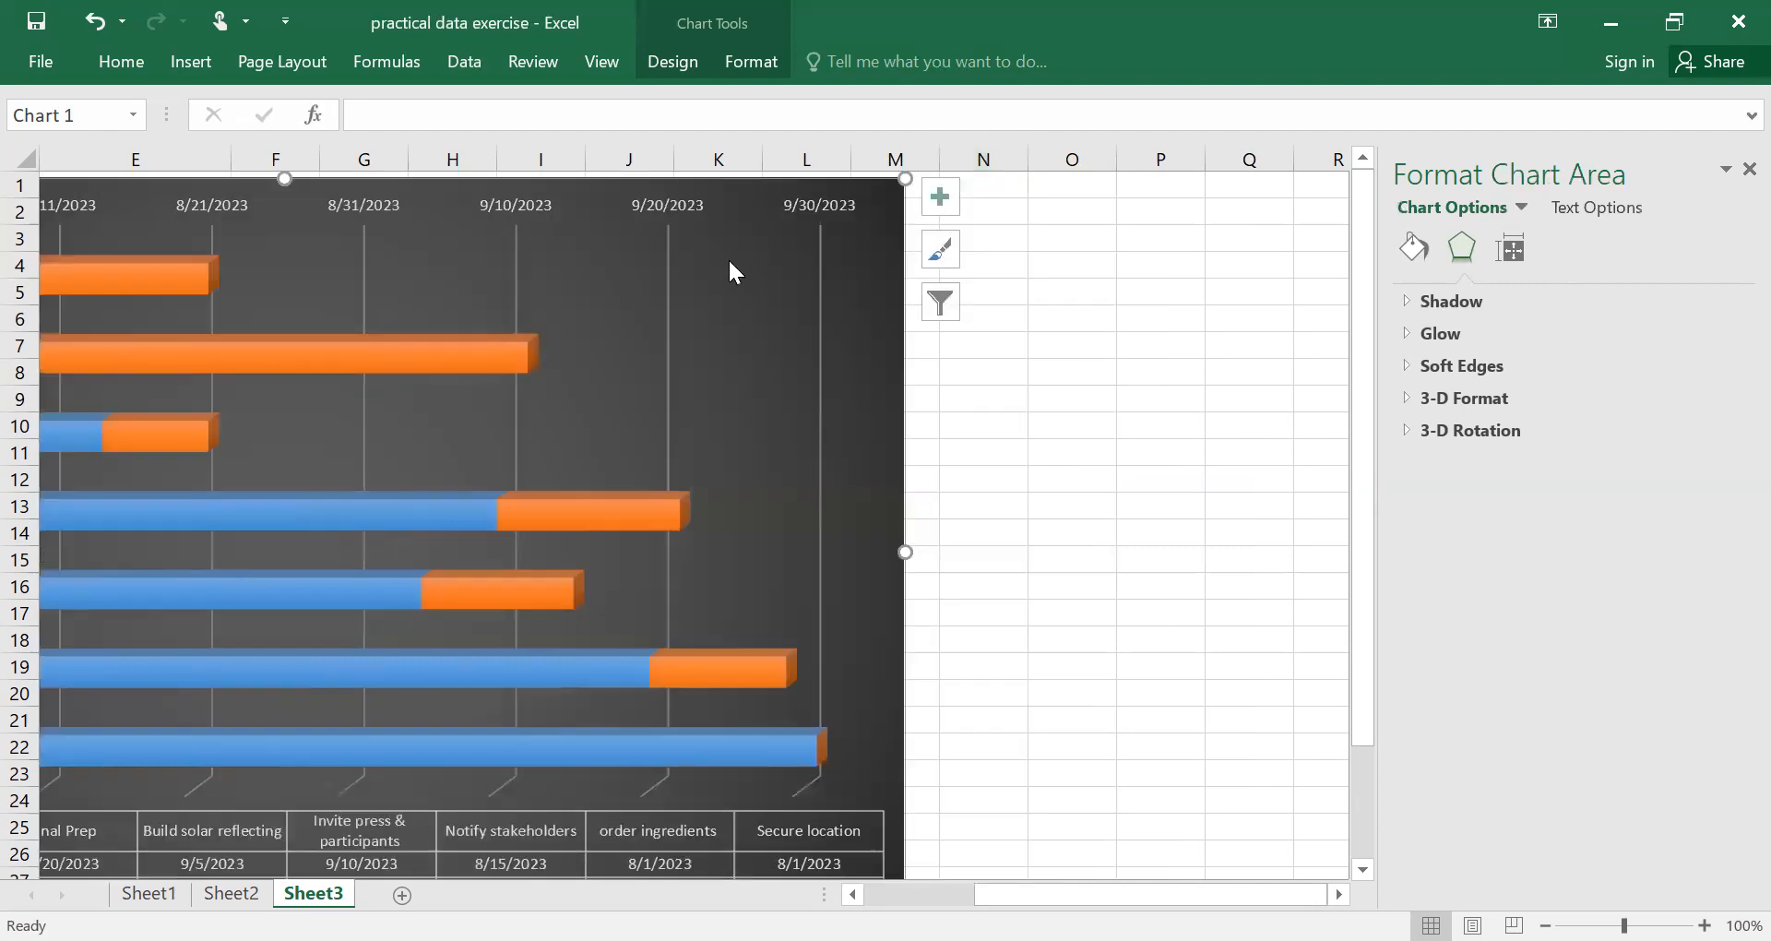
{"action": "left_click", "coordinate": [729, 264]}
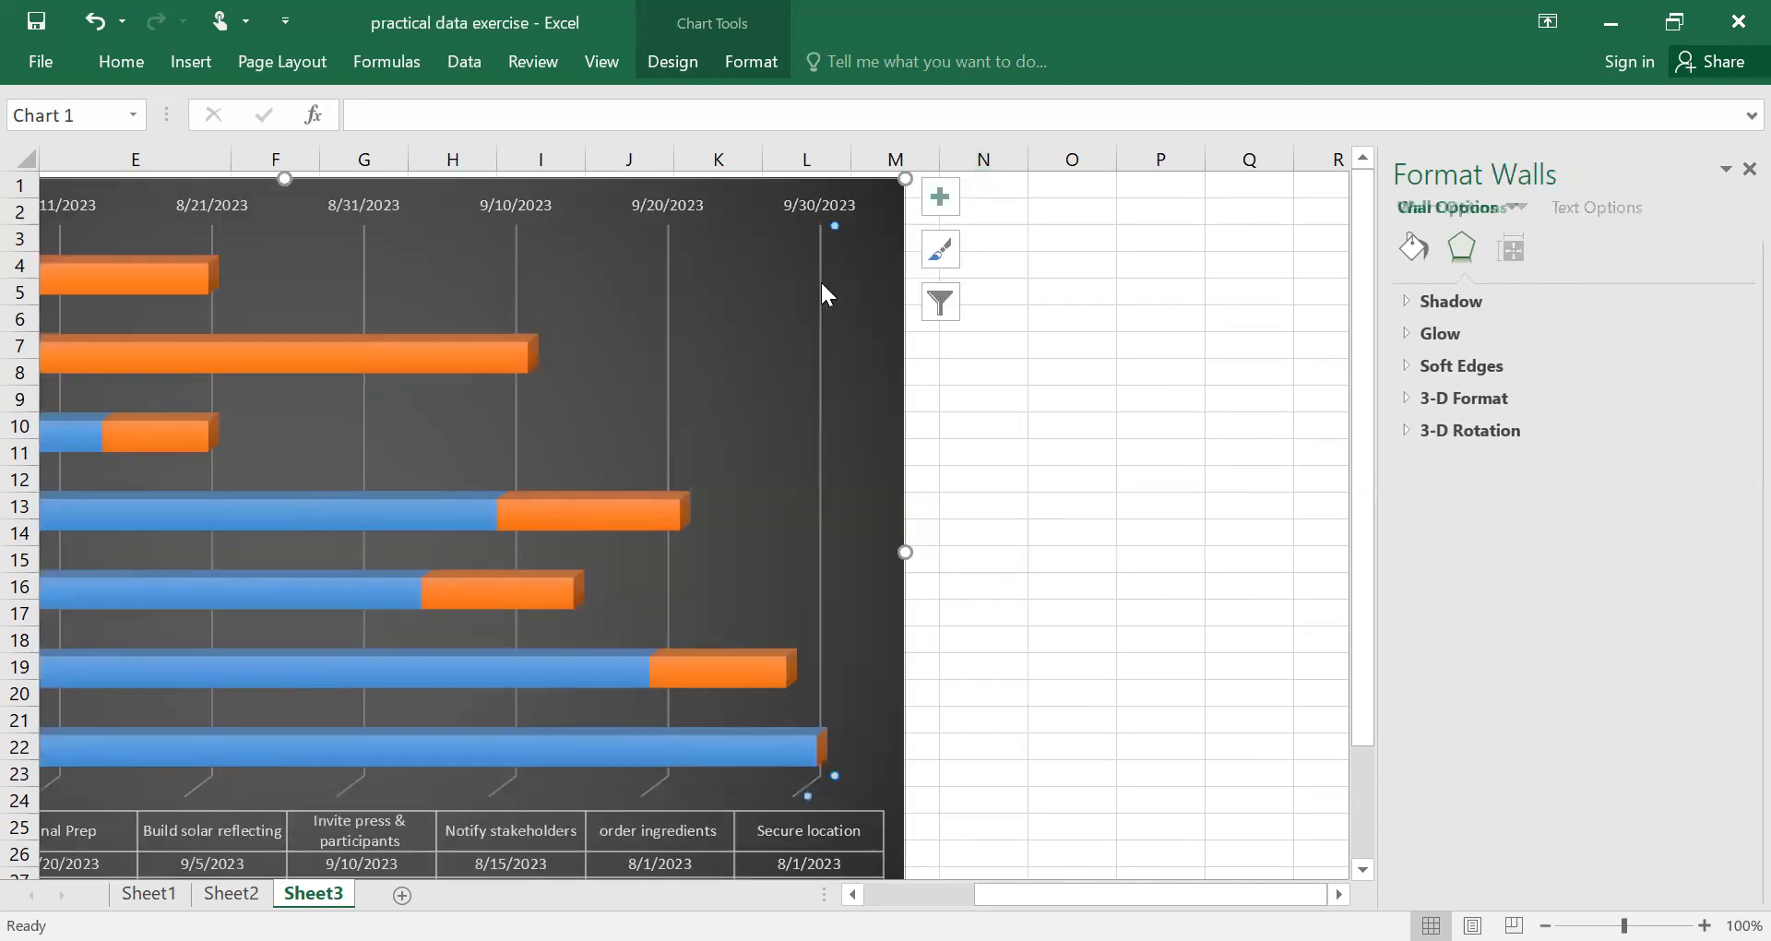
{"action": "left_click", "coordinate": [1064, 733]}
Format the whole START DATE data series with No fill so that only the orange ADJUSTED LENGTH bars show.
{"action": "scroll", "coordinate": [1064, 734], "scroll_direction": "left", "scroll_amount": 3}
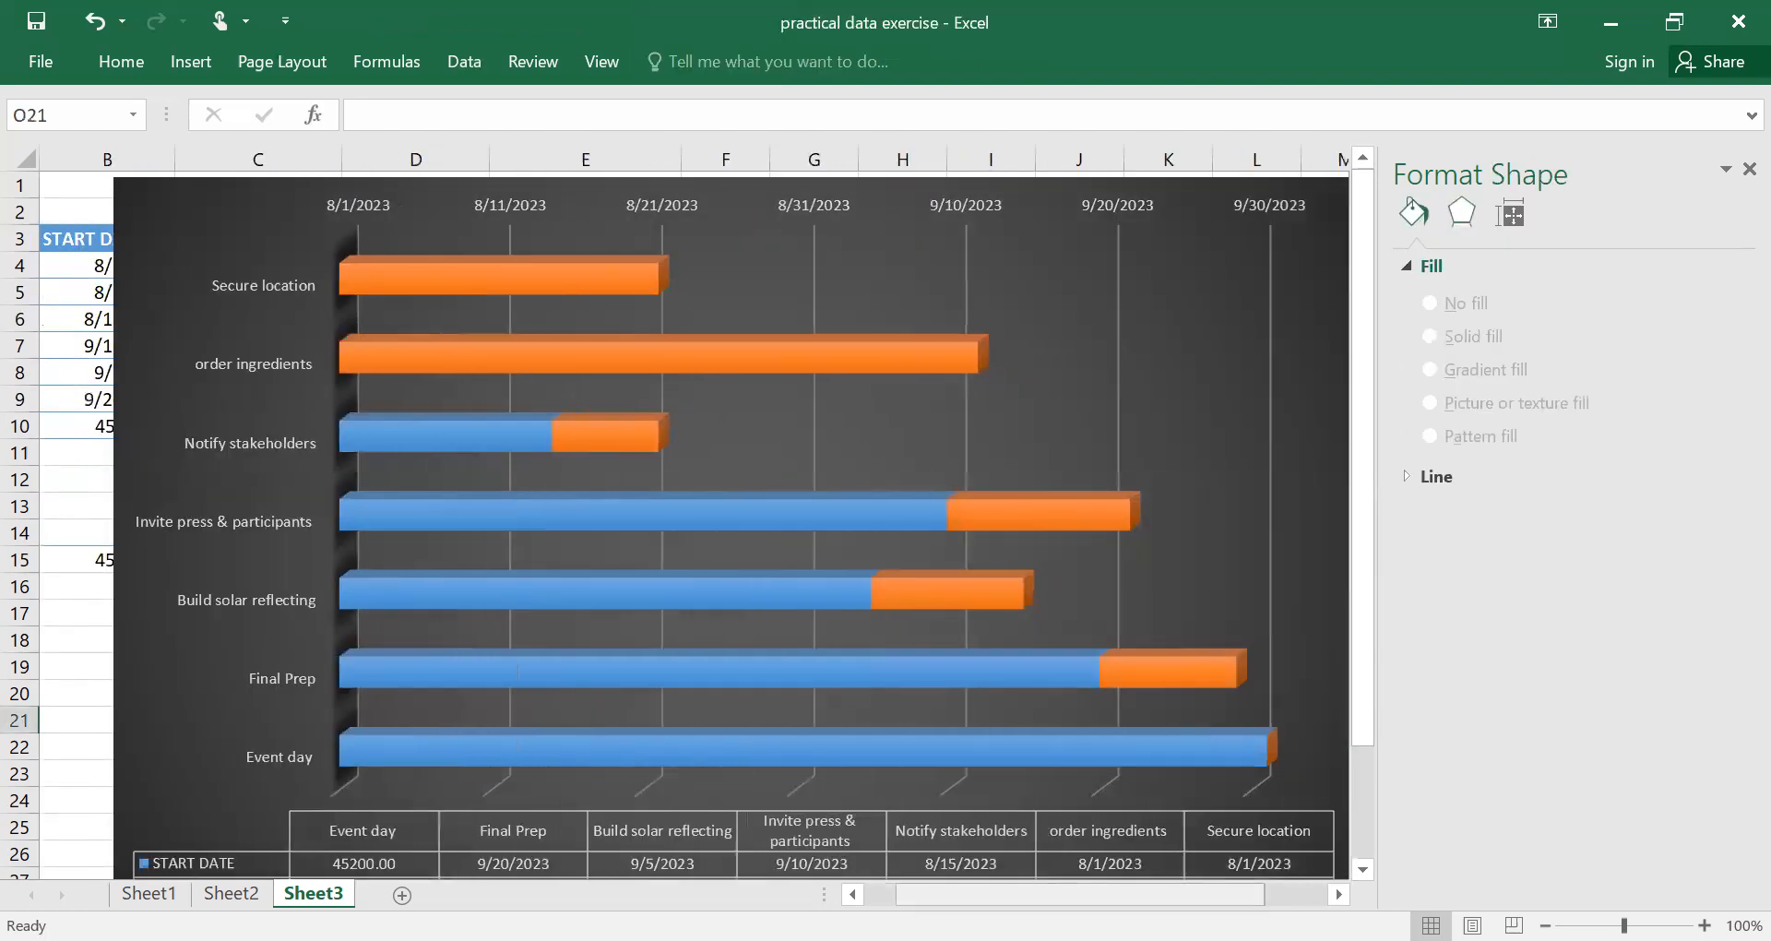
{"action": "scroll", "coordinate": [692, 526], "scroll_direction": "left", "scroll_amount": 3}
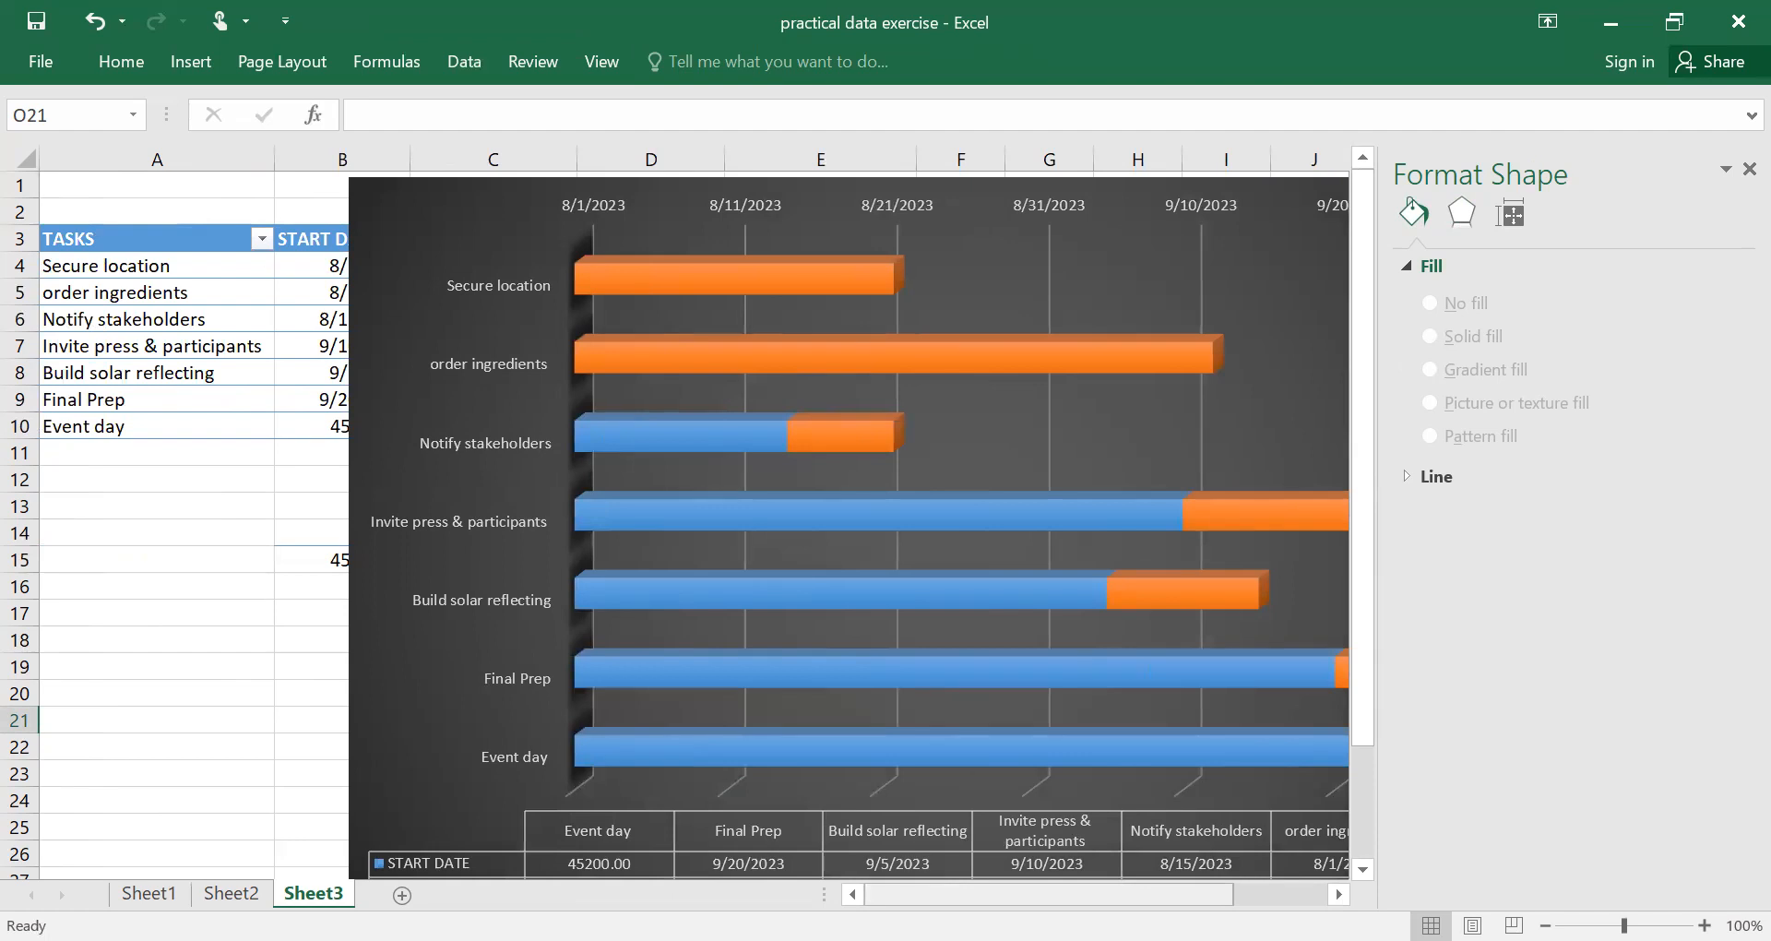
{"action": "left_click", "coordinate": [824, 687]}
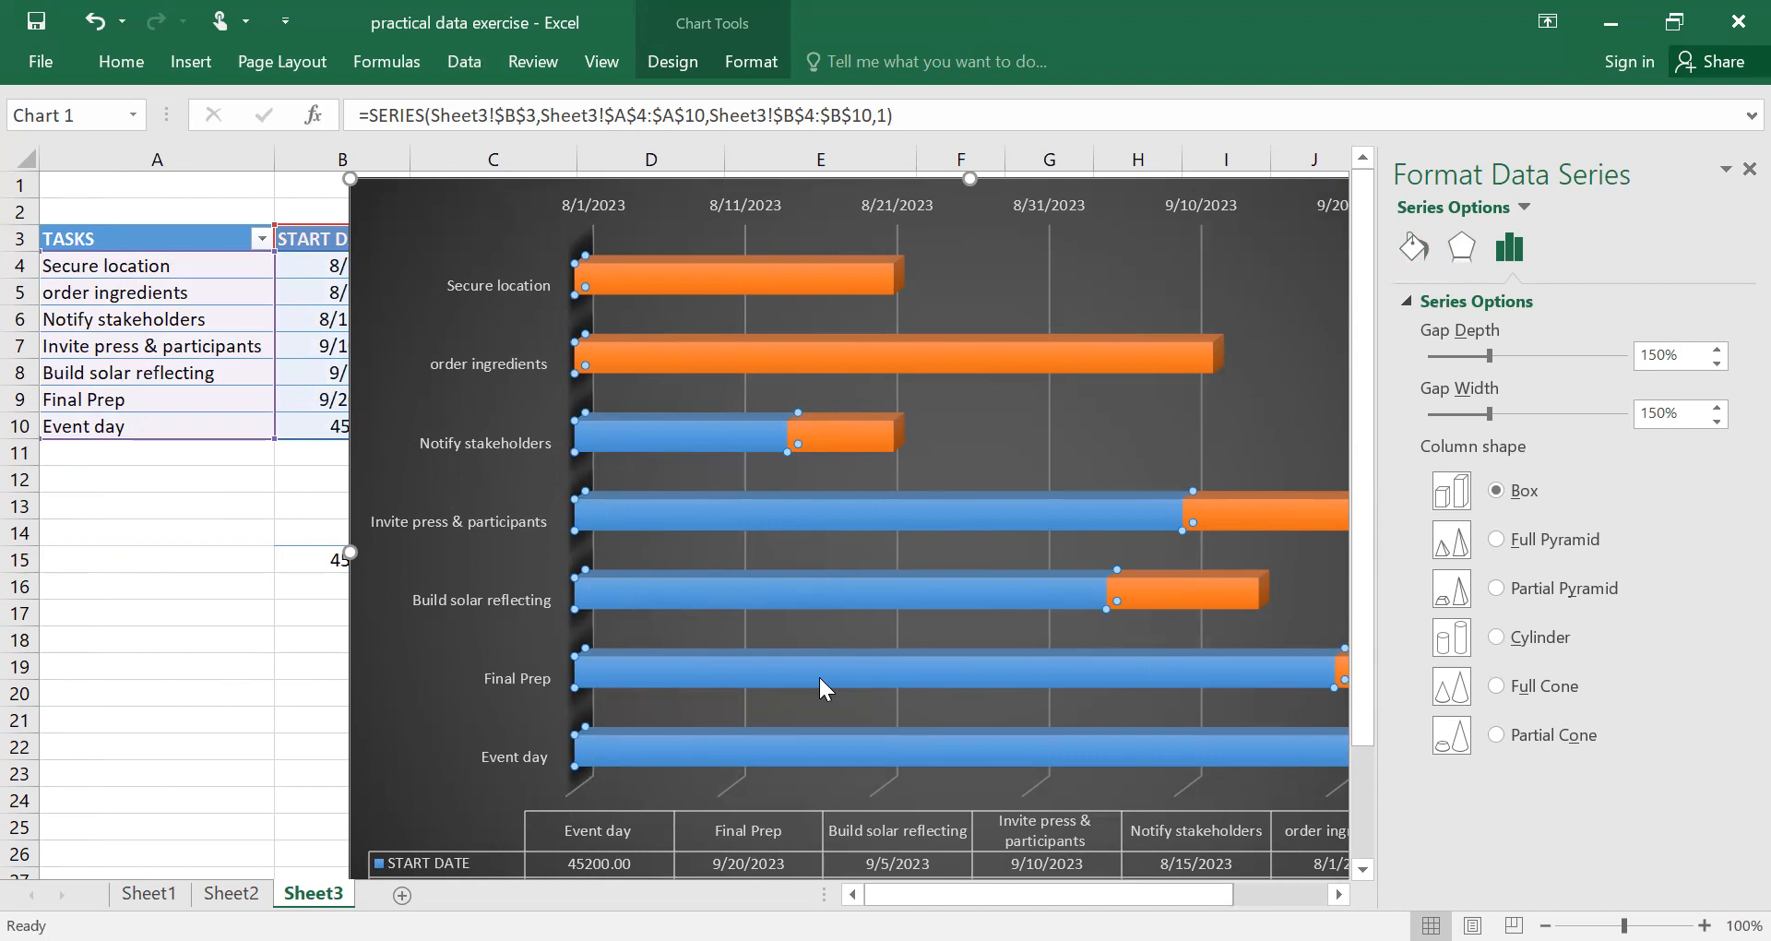
{"action": "right_click", "coordinate": [820, 680]}
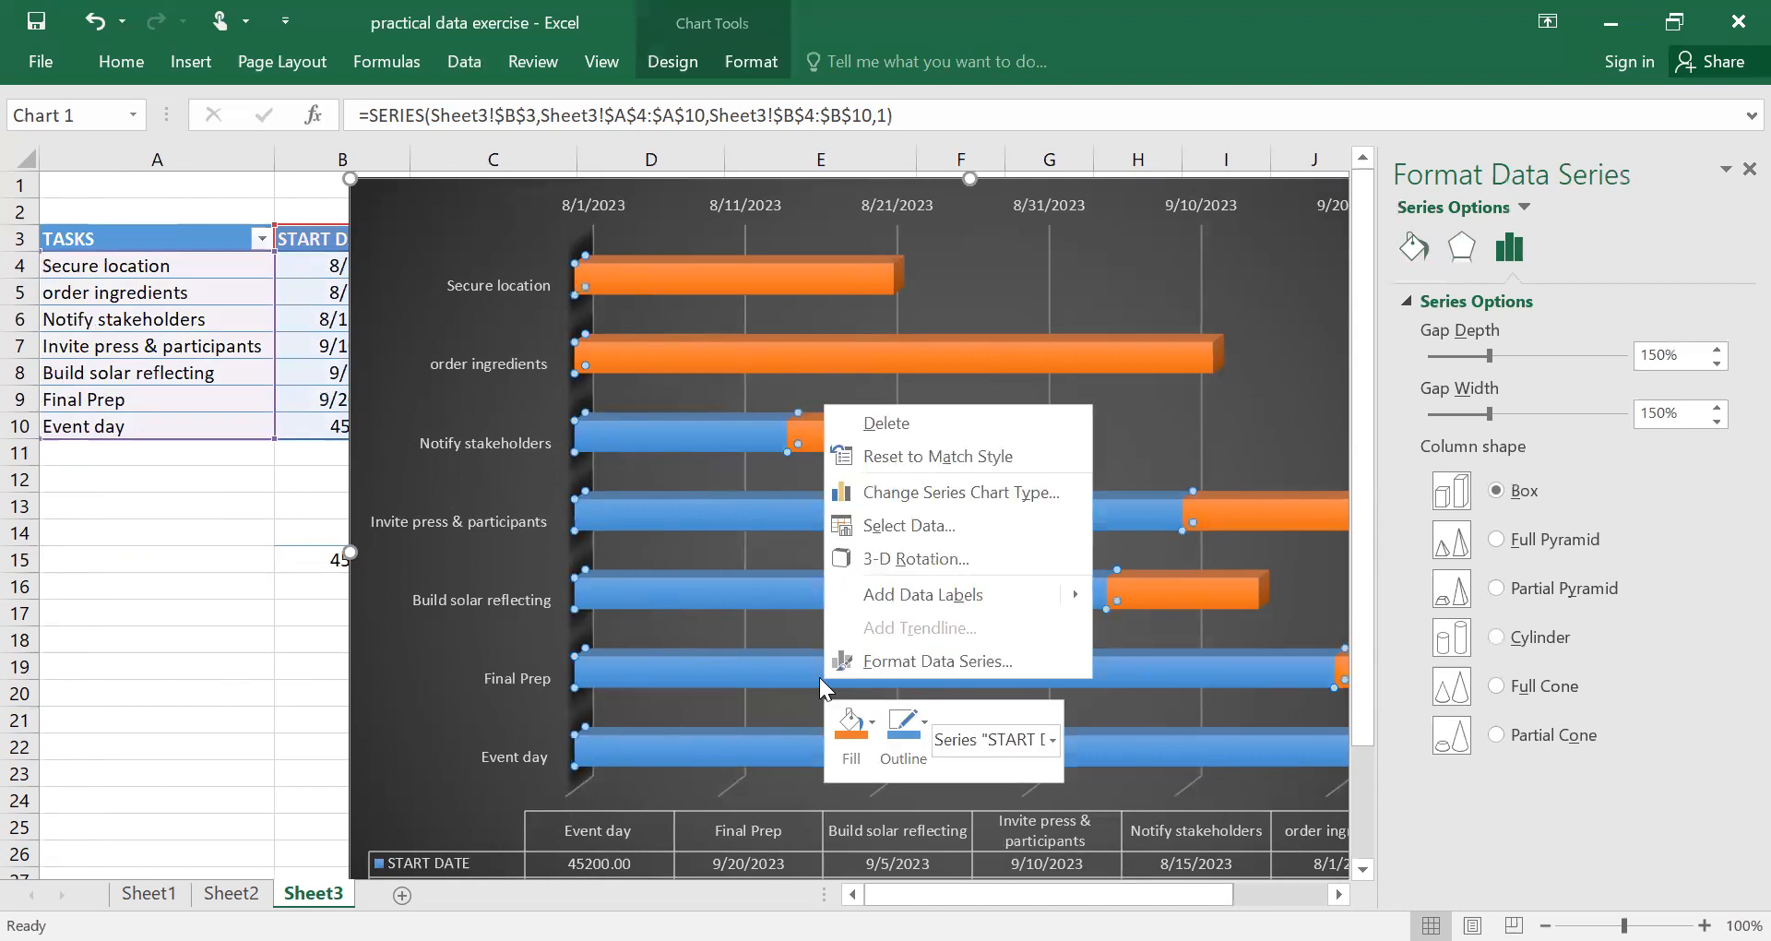
{"action": "left_click", "coordinate": [884, 659]}
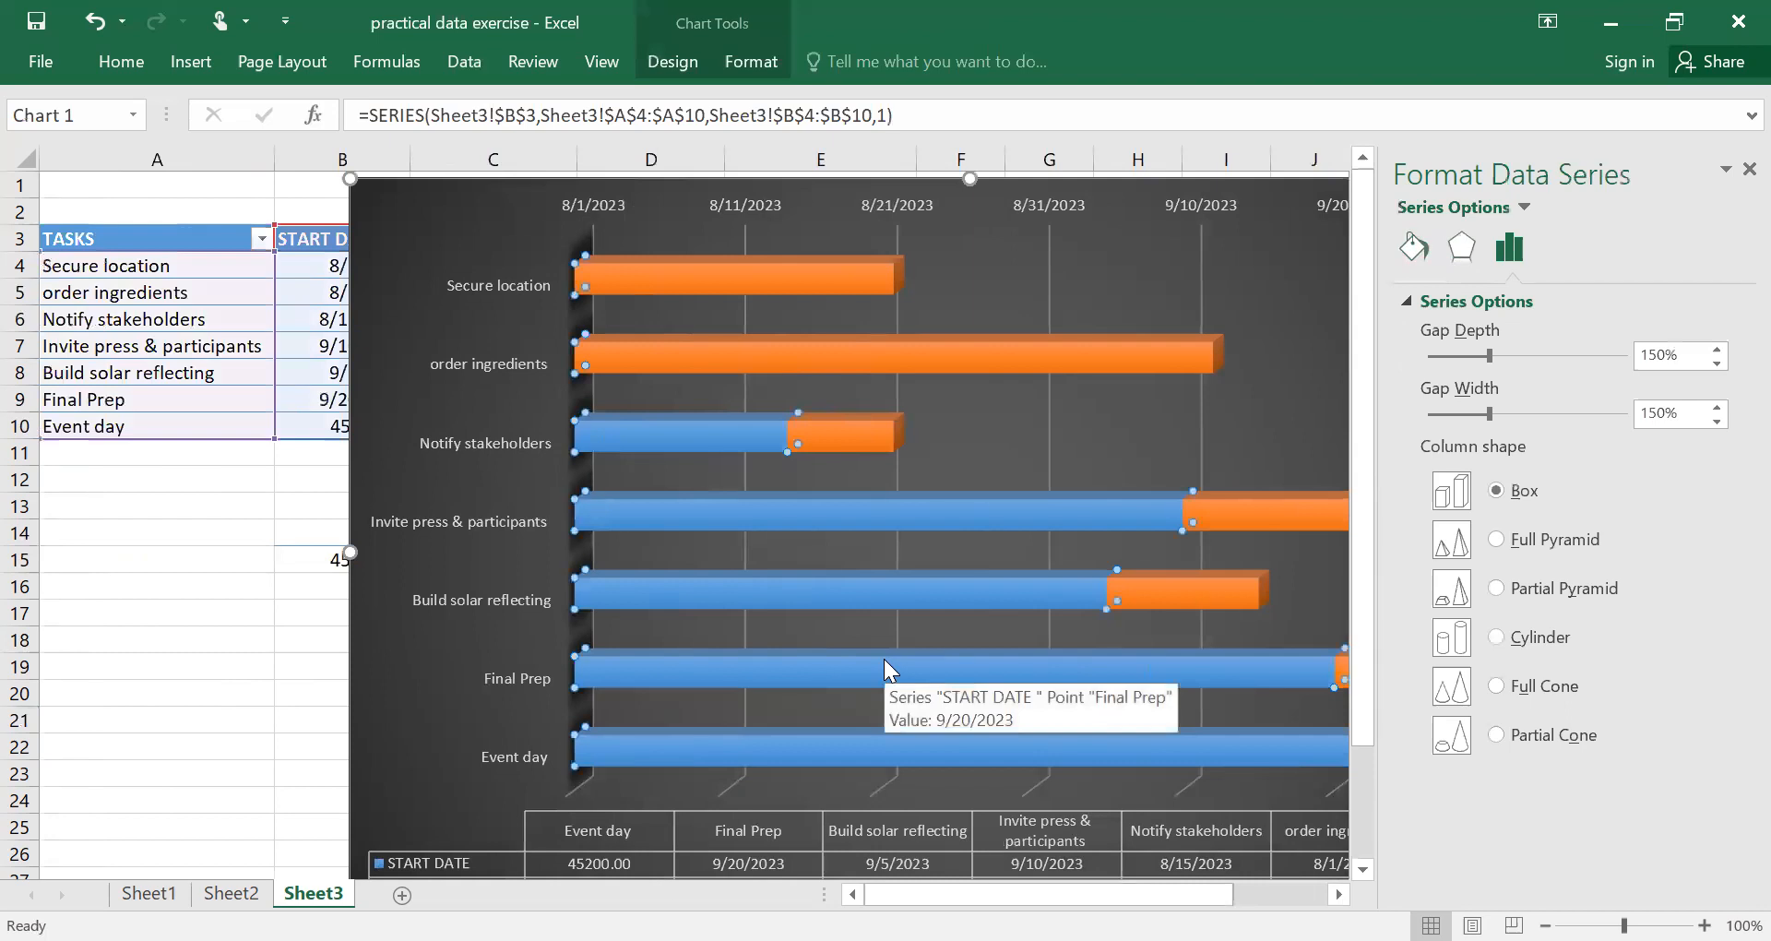
{"action": "left_click", "coordinate": [1416, 249]}
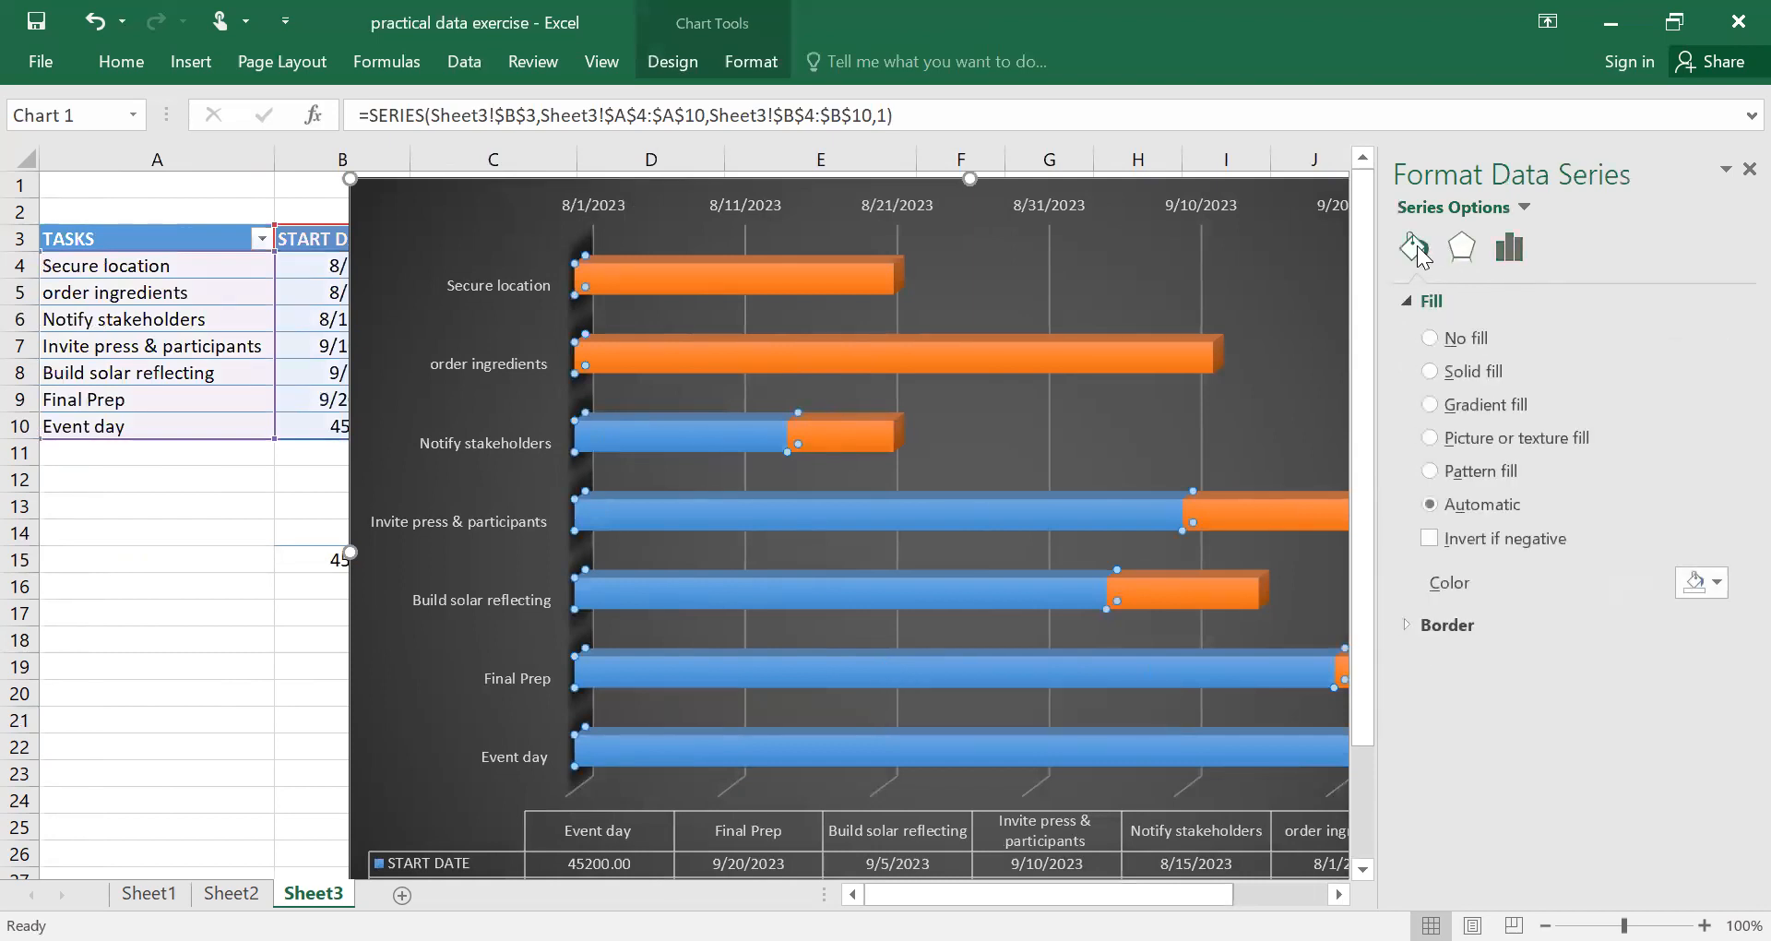
{"action": "left_click", "coordinate": [1431, 338]}
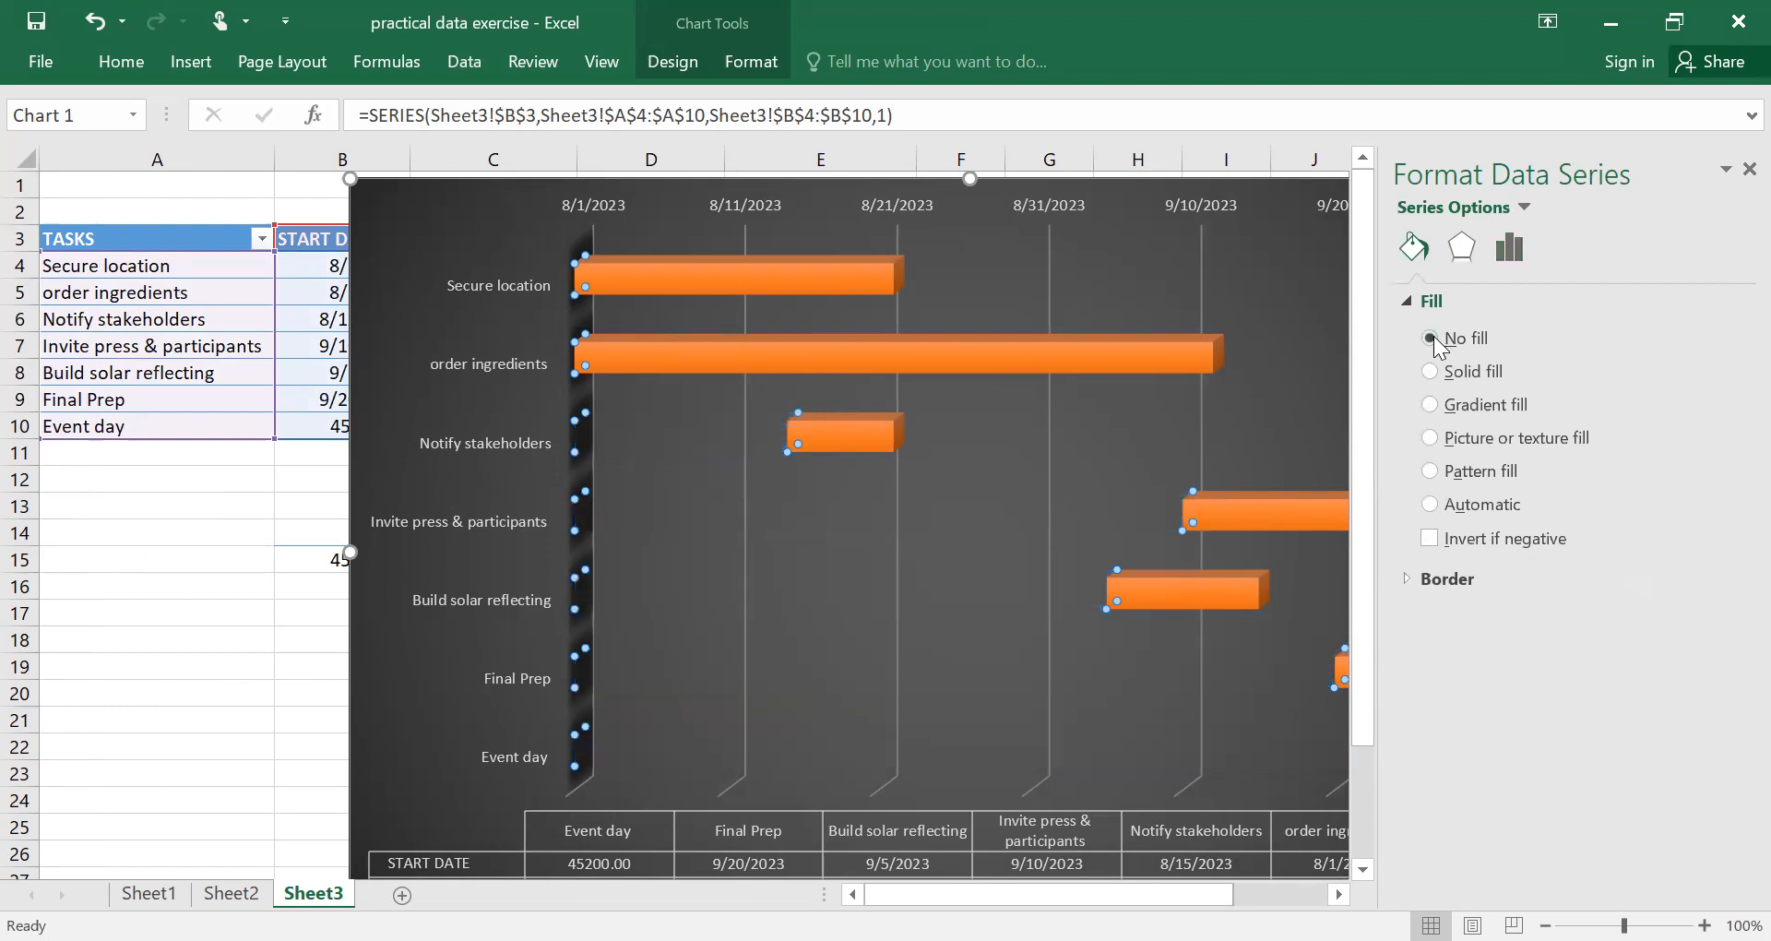
Move the chart left until its left edge lies within column A.
{"action": "left_click", "coordinate": [1012, 607]}
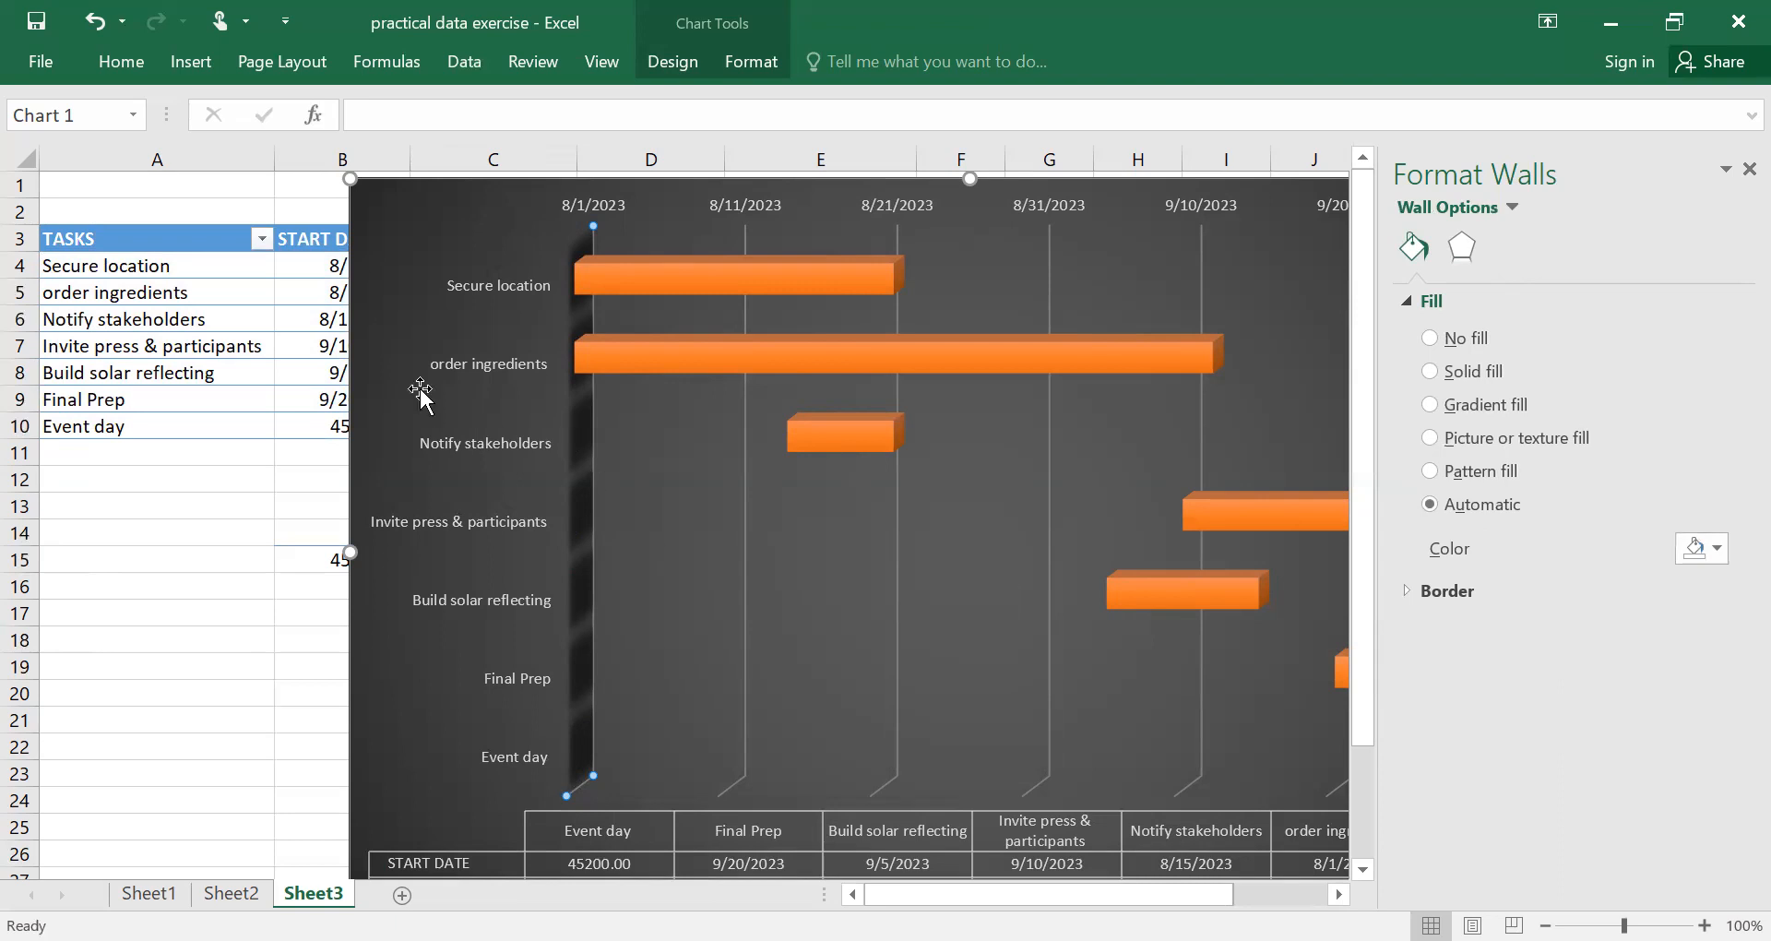
{"action": "left_click_drag", "start_coordinate": [358, 450], "coordinate": [145, 208]}
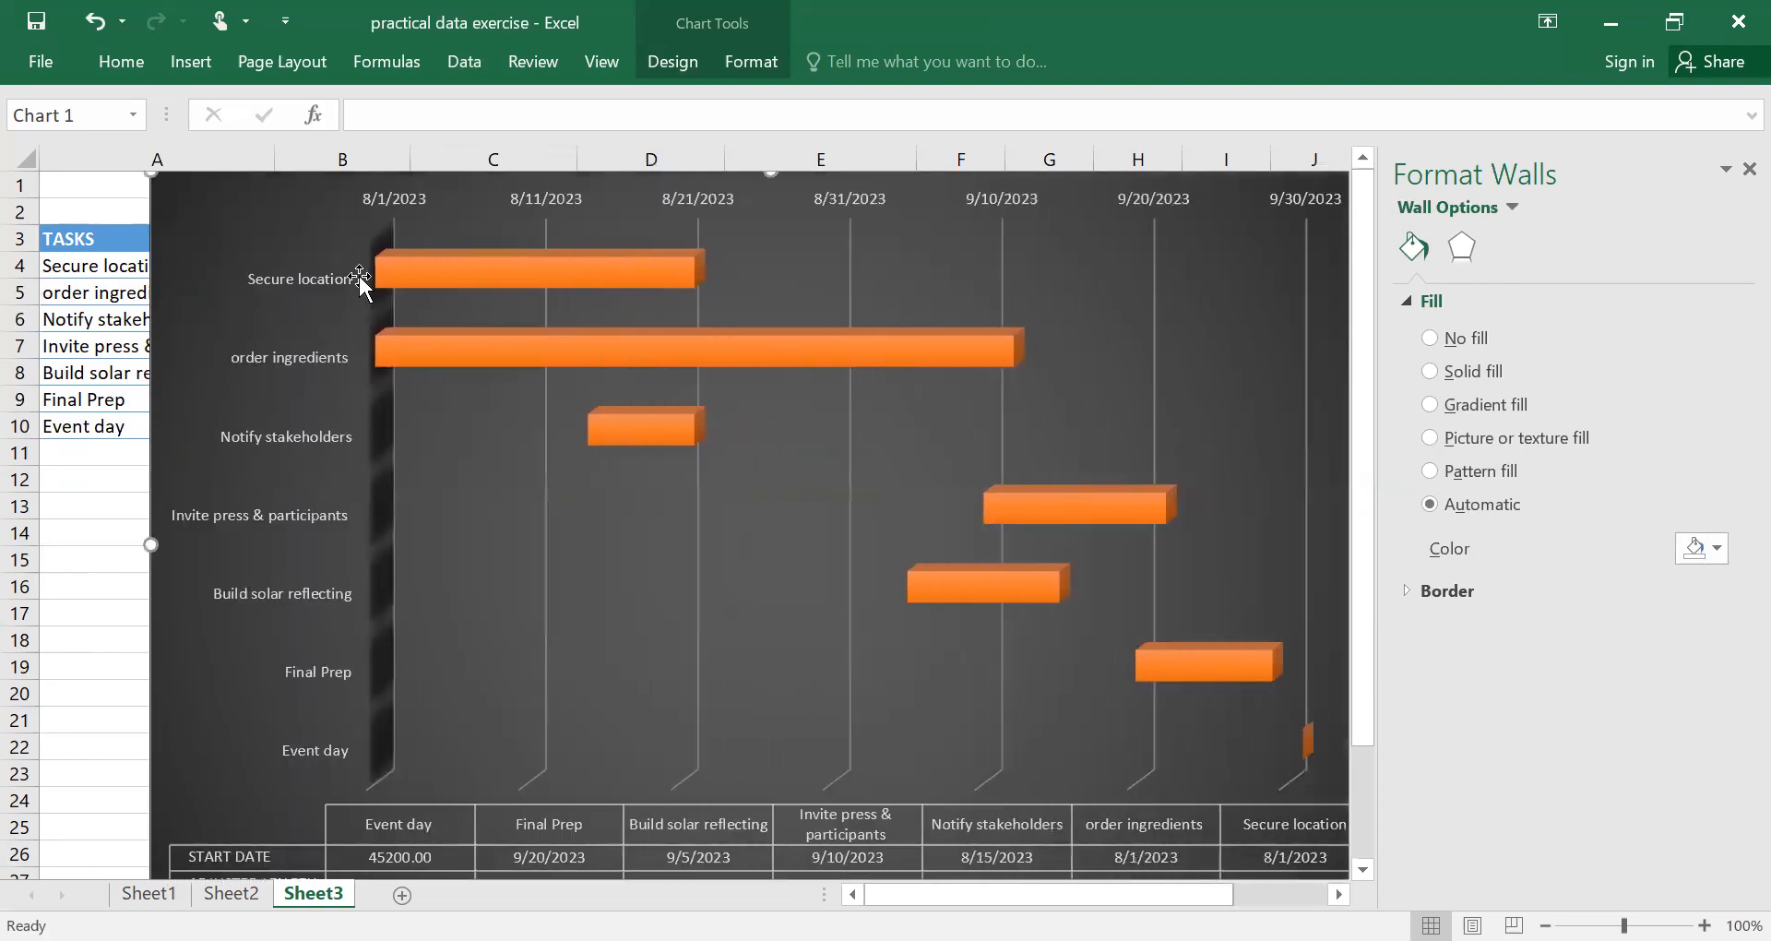
Shift the plot area slightly toward the chart's upper-left corner.
{"action": "left_click", "coordinate": [314, 238]}
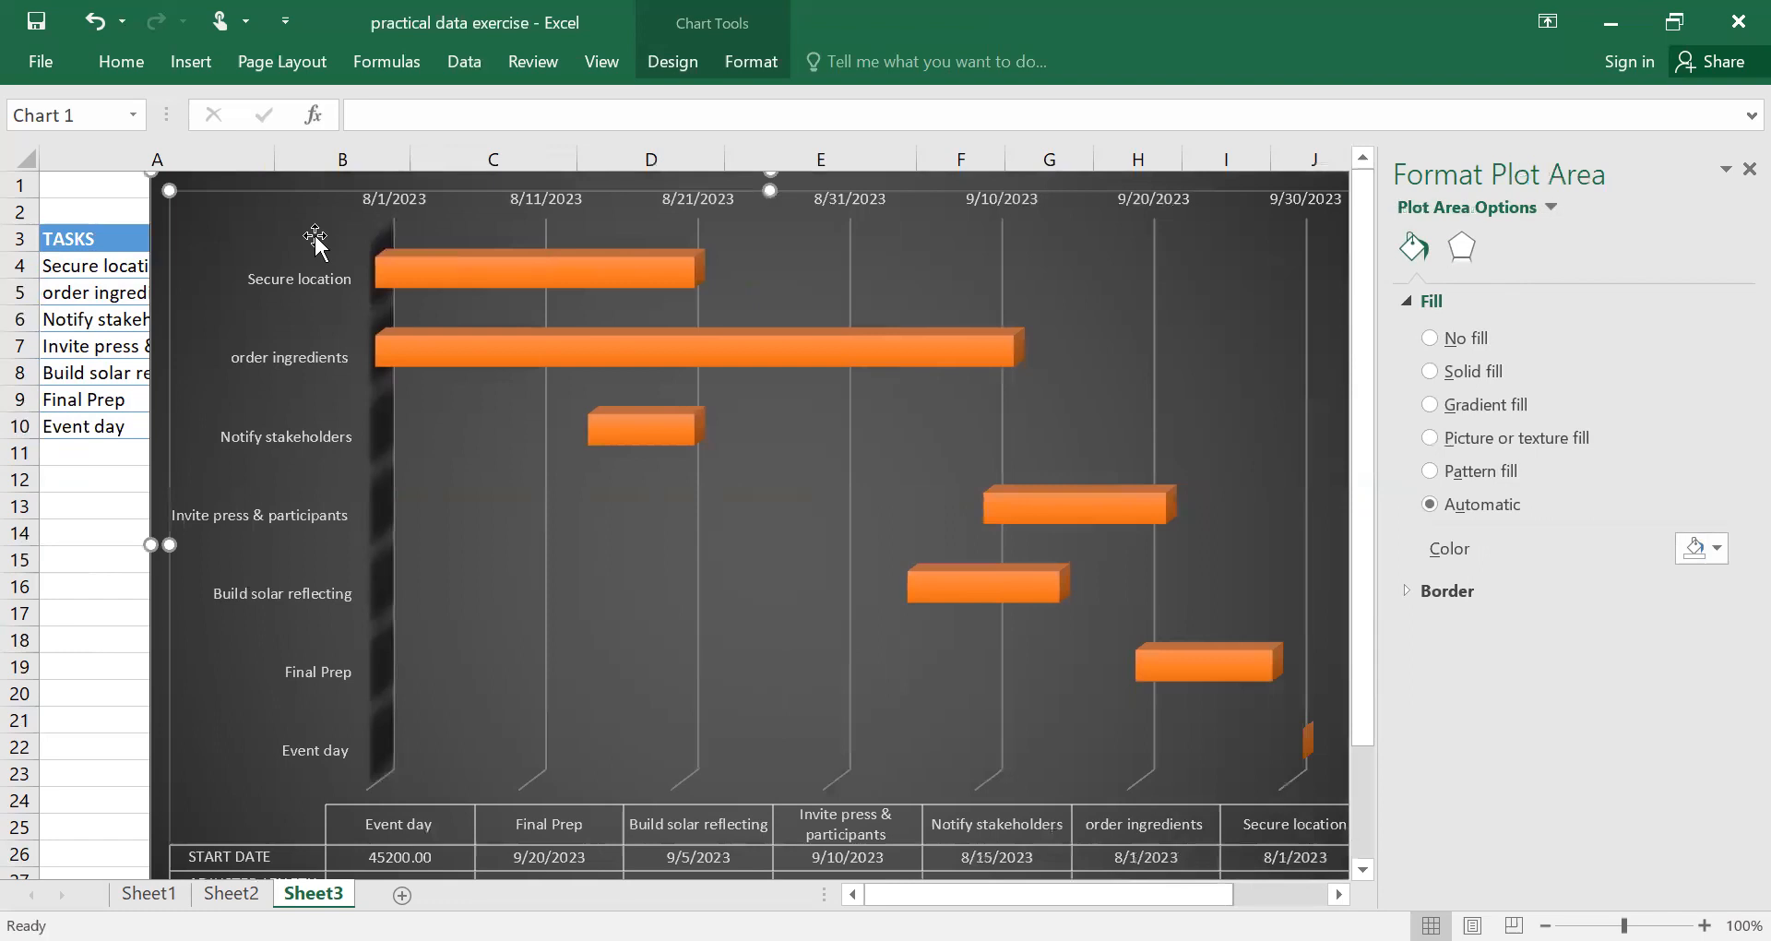
{"action": "right_click", "coordinate": [311, 236]}
{"action": "left_click", "coordinate": [251, 208]}
{"action": "left_click", "coordinate": [186, 184]}
{"action": "left_click", "coordinate": [186, 189]}
{"action": "right_click", "coordinate": [187, 191]}
{"action": "left_click", "coordinate": [152, 202]}
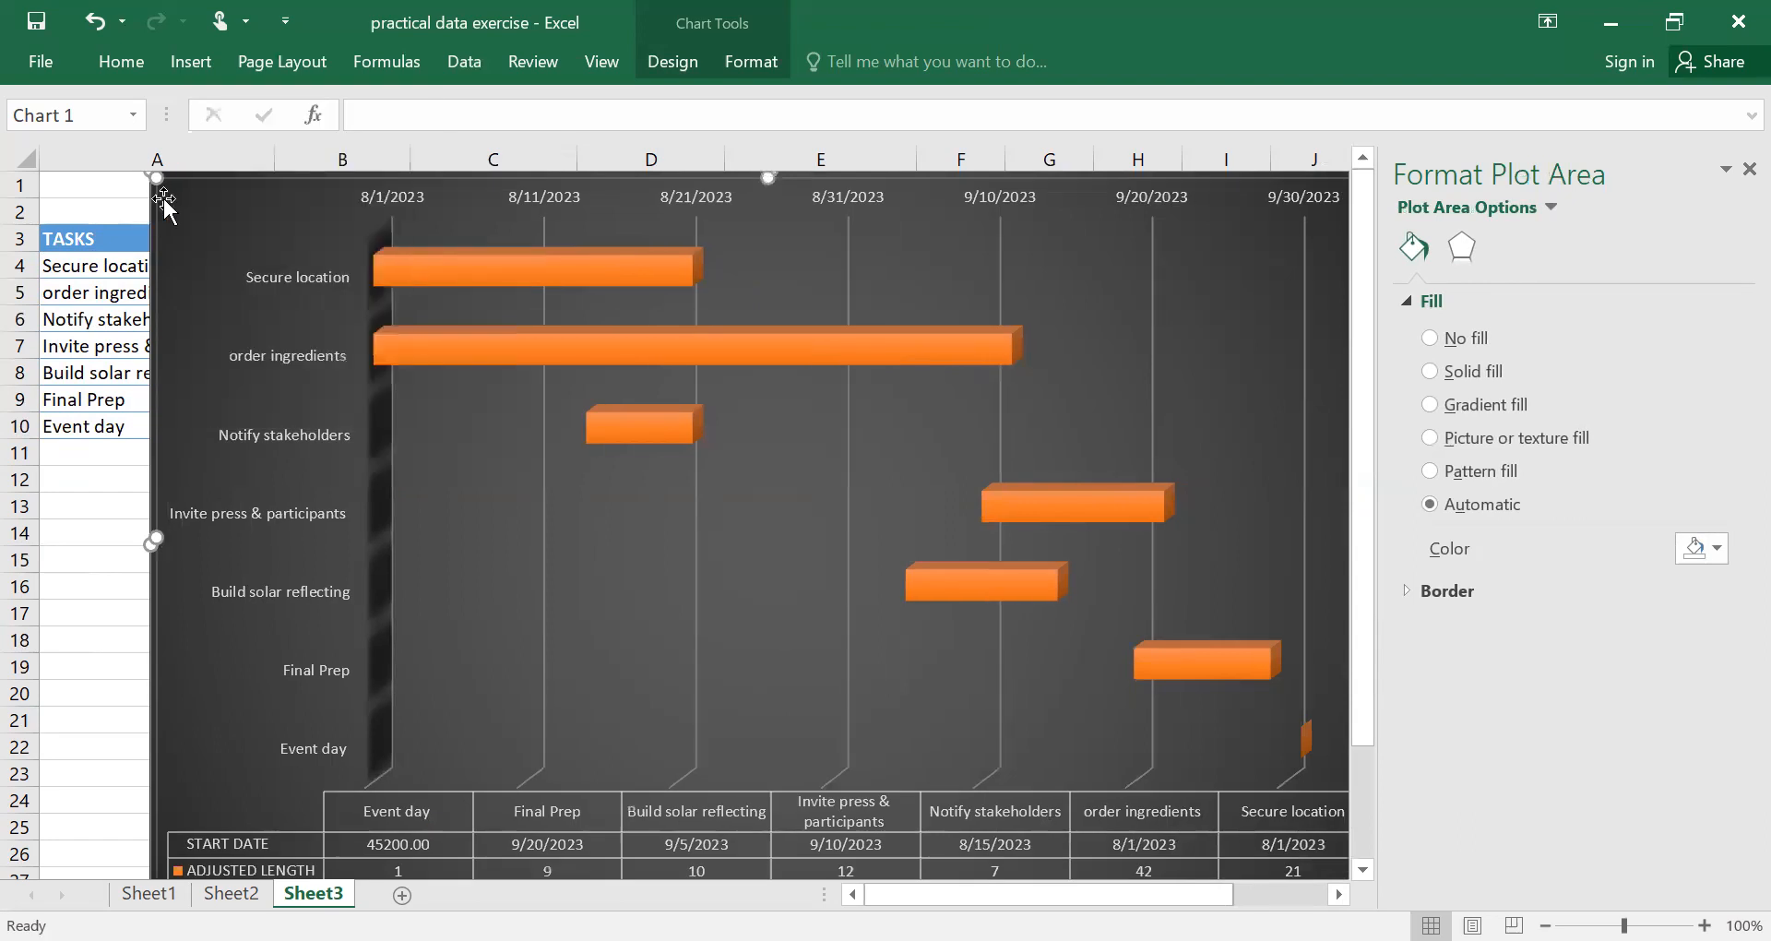
{"action": "left_click_drag", "start_coordinate": [164, 205], "coordinate": [164, 207]}
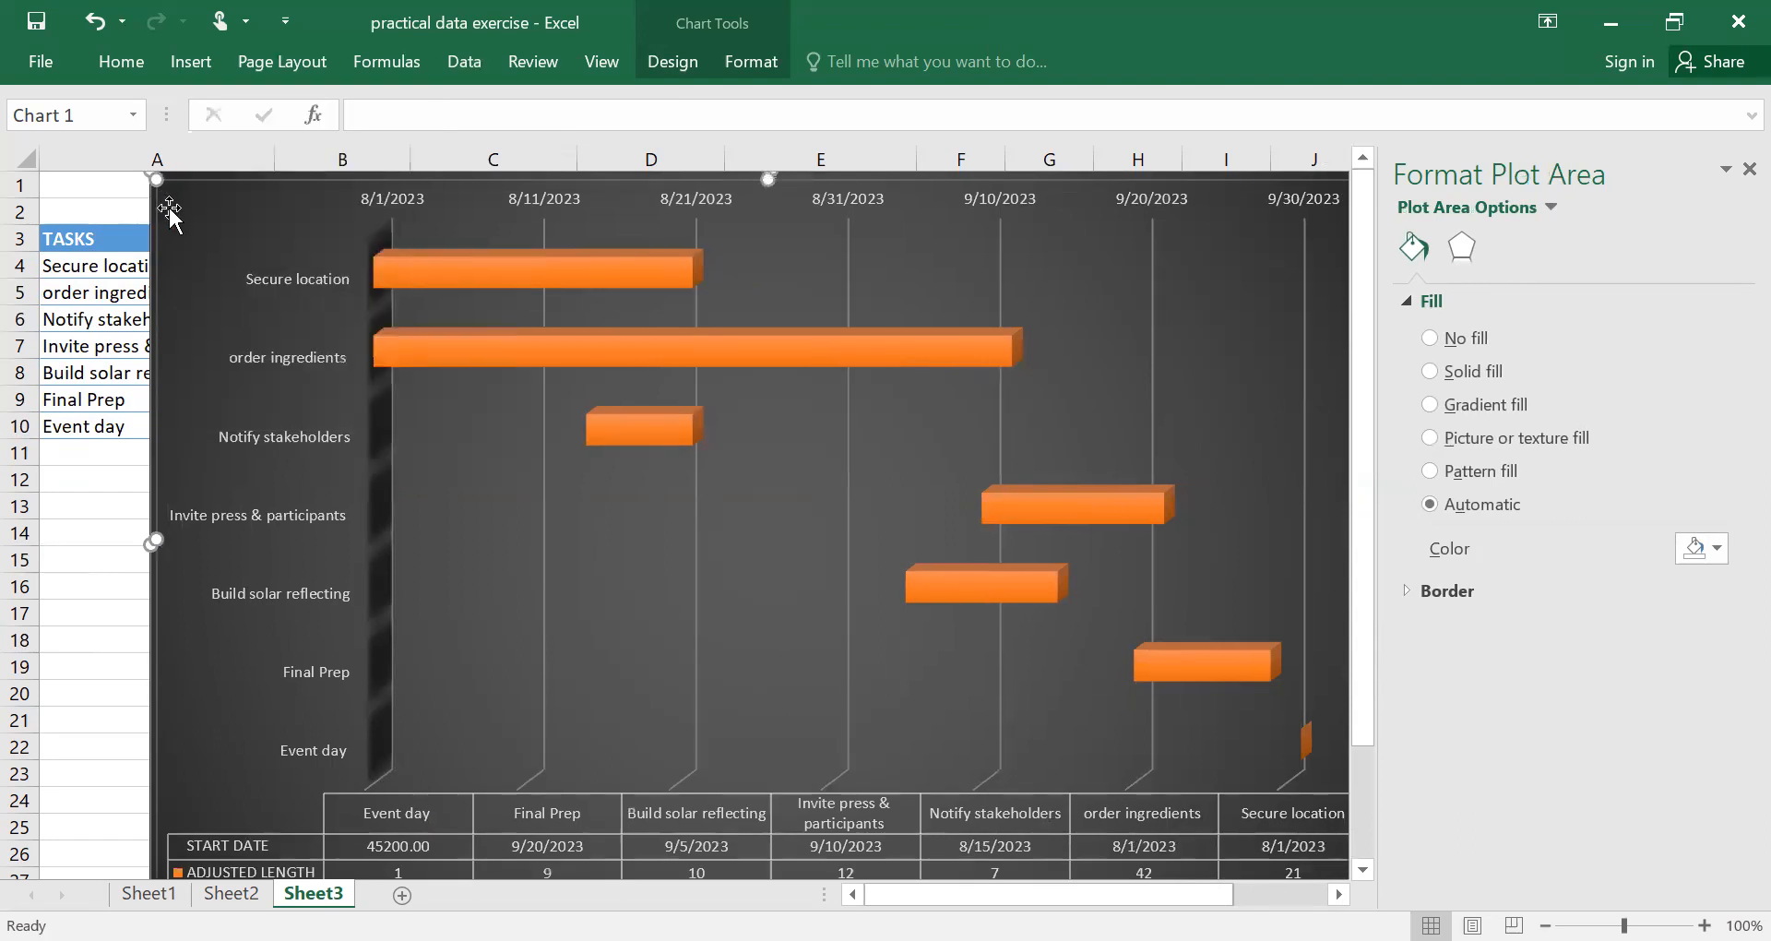
{"action": "right_click", "coordinate": [168, 208]}
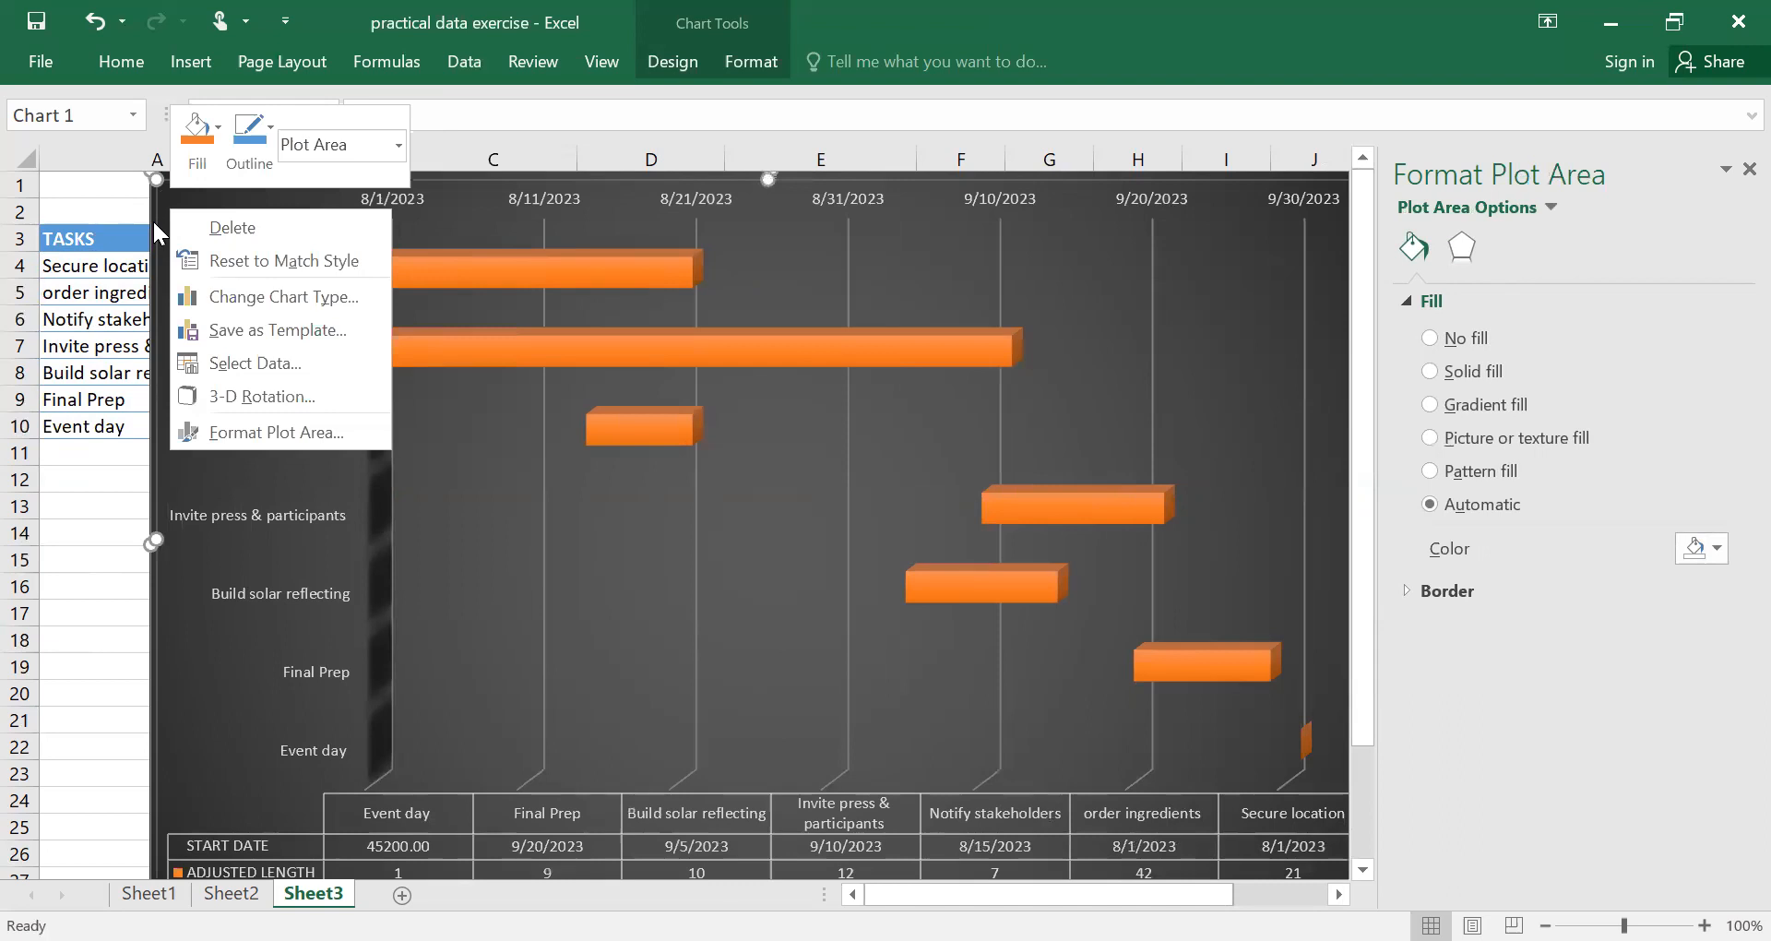
{"action": "left_click", "coordinate": [152, 218]}
{"action": "right_click", "coordinate": [256, 221]}
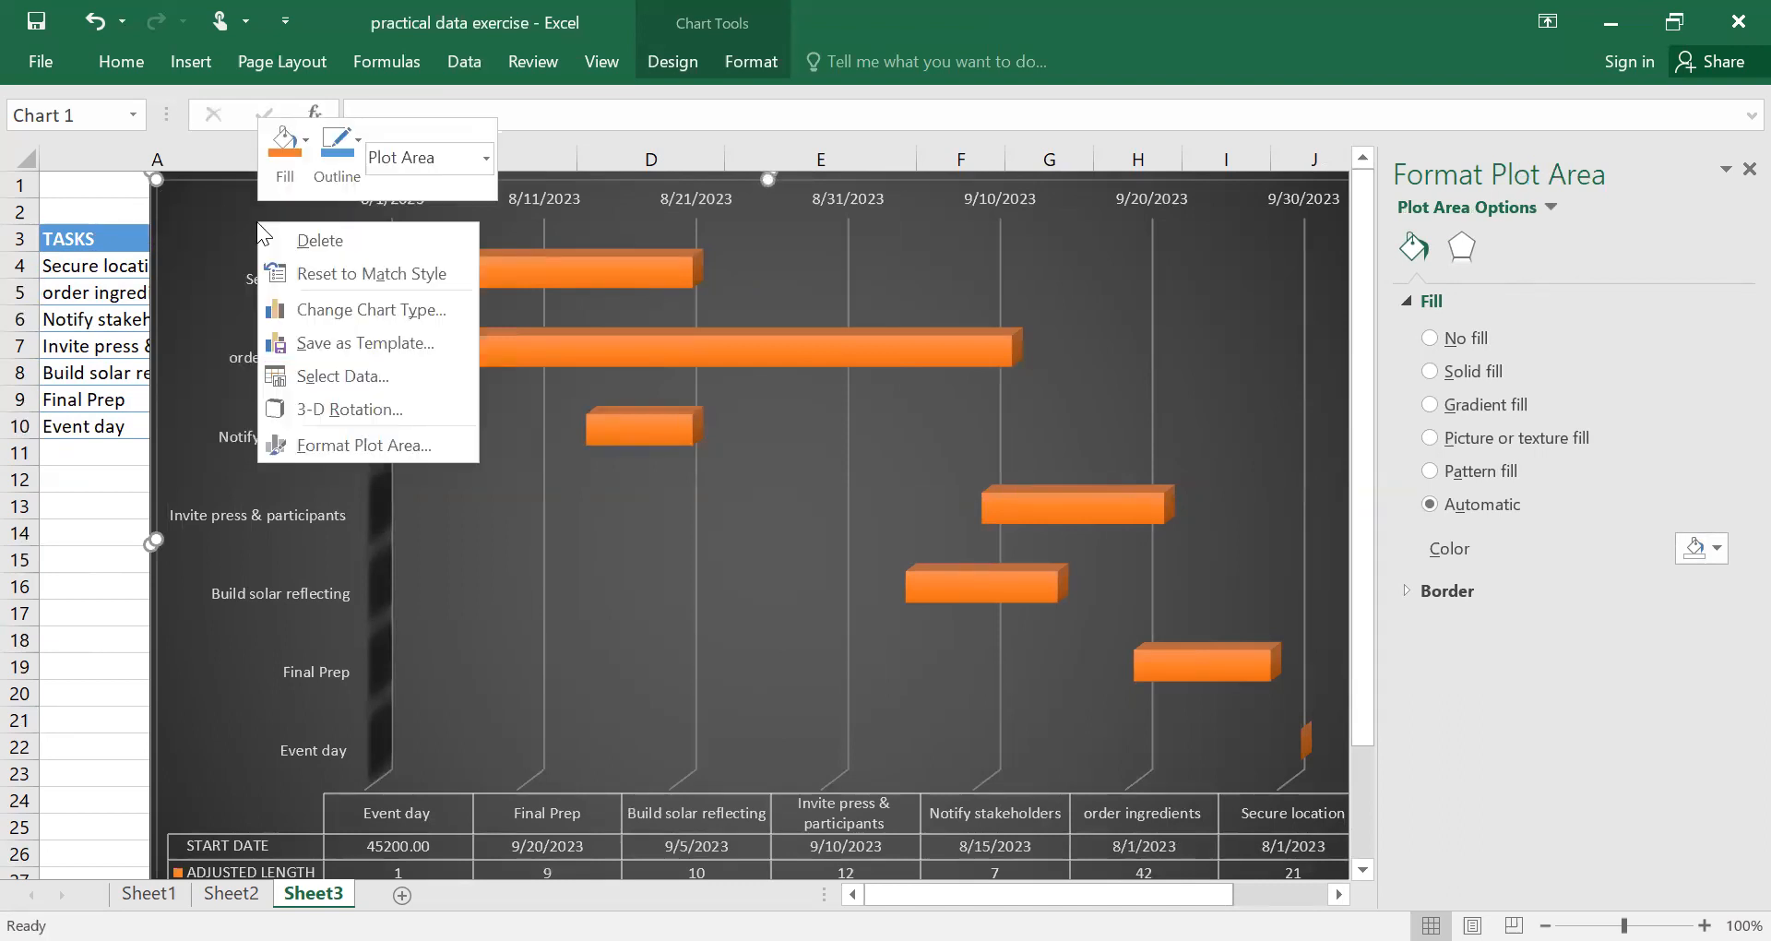
{"action": "left_click", "coordinate": [631, 332]}
{"action": "right_click", "coordinate": [631, 334]}
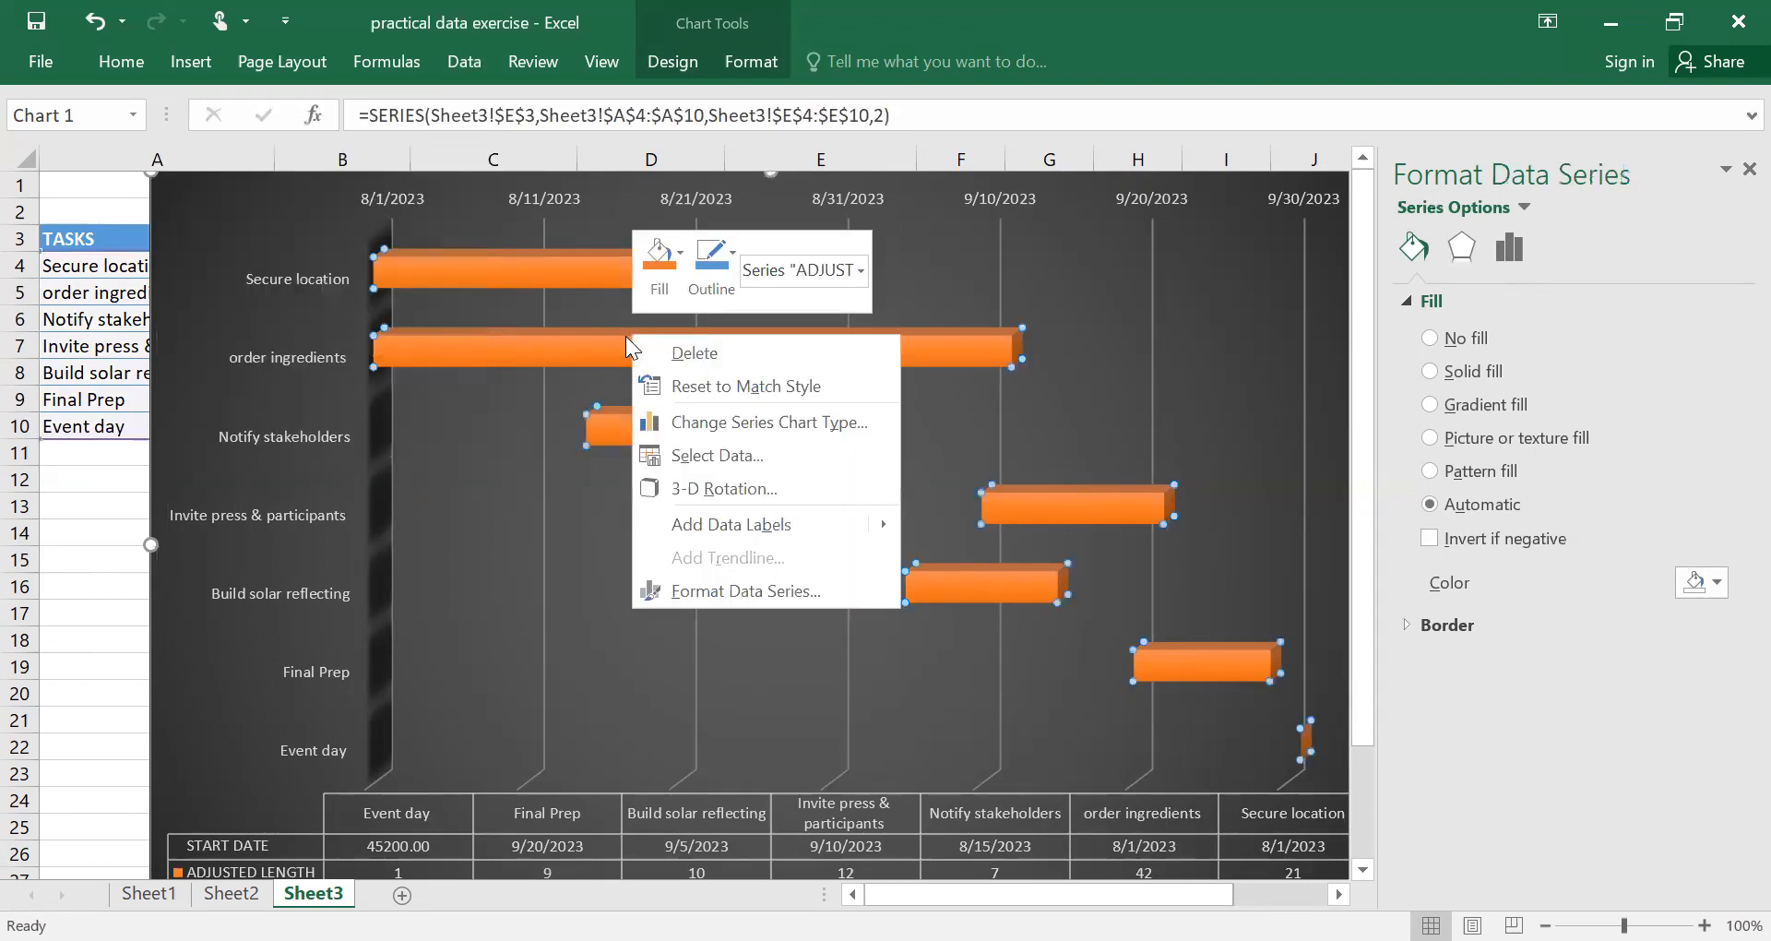
{"action": "left_click", "coordinate": [929, 266]}
Nudge the plot area slightly right and narrow the chart by bringing its left edge into column E, uncovering the task table.
{"action": "left_click_drag", "start_coordinate": [653, 185], "coordinate": [923, 182]}
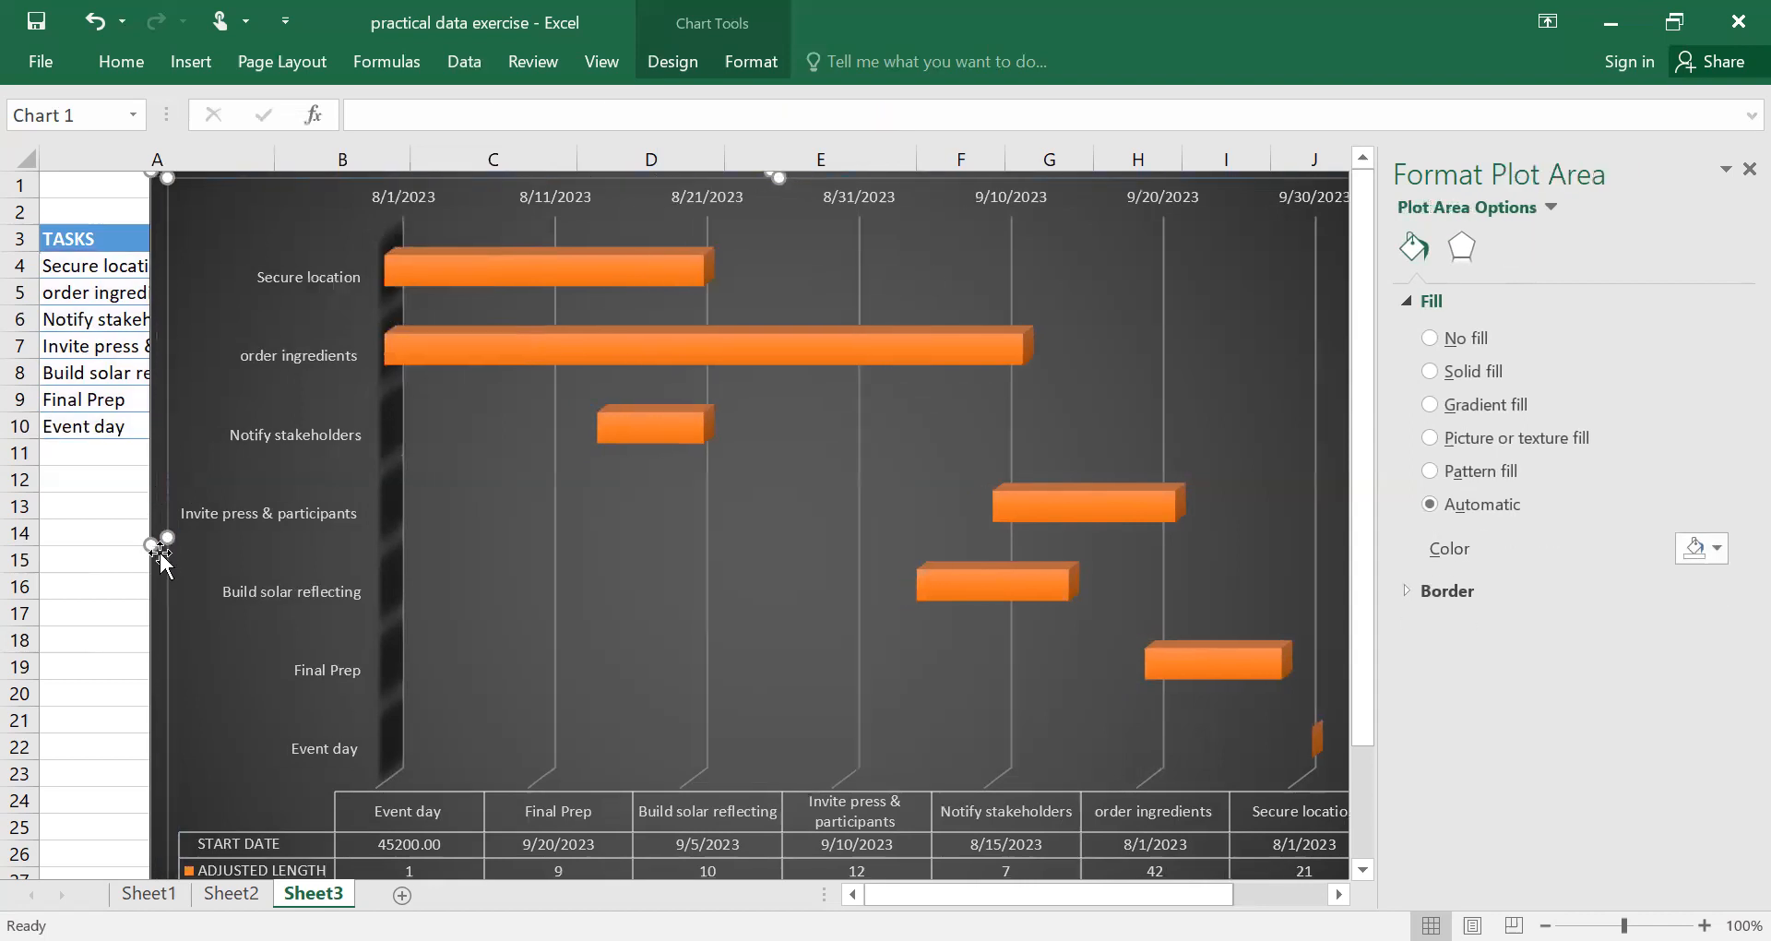
{"action": "left_click_drag", "start_coordinate": [150, 546], "coordinate": [893, 506]}
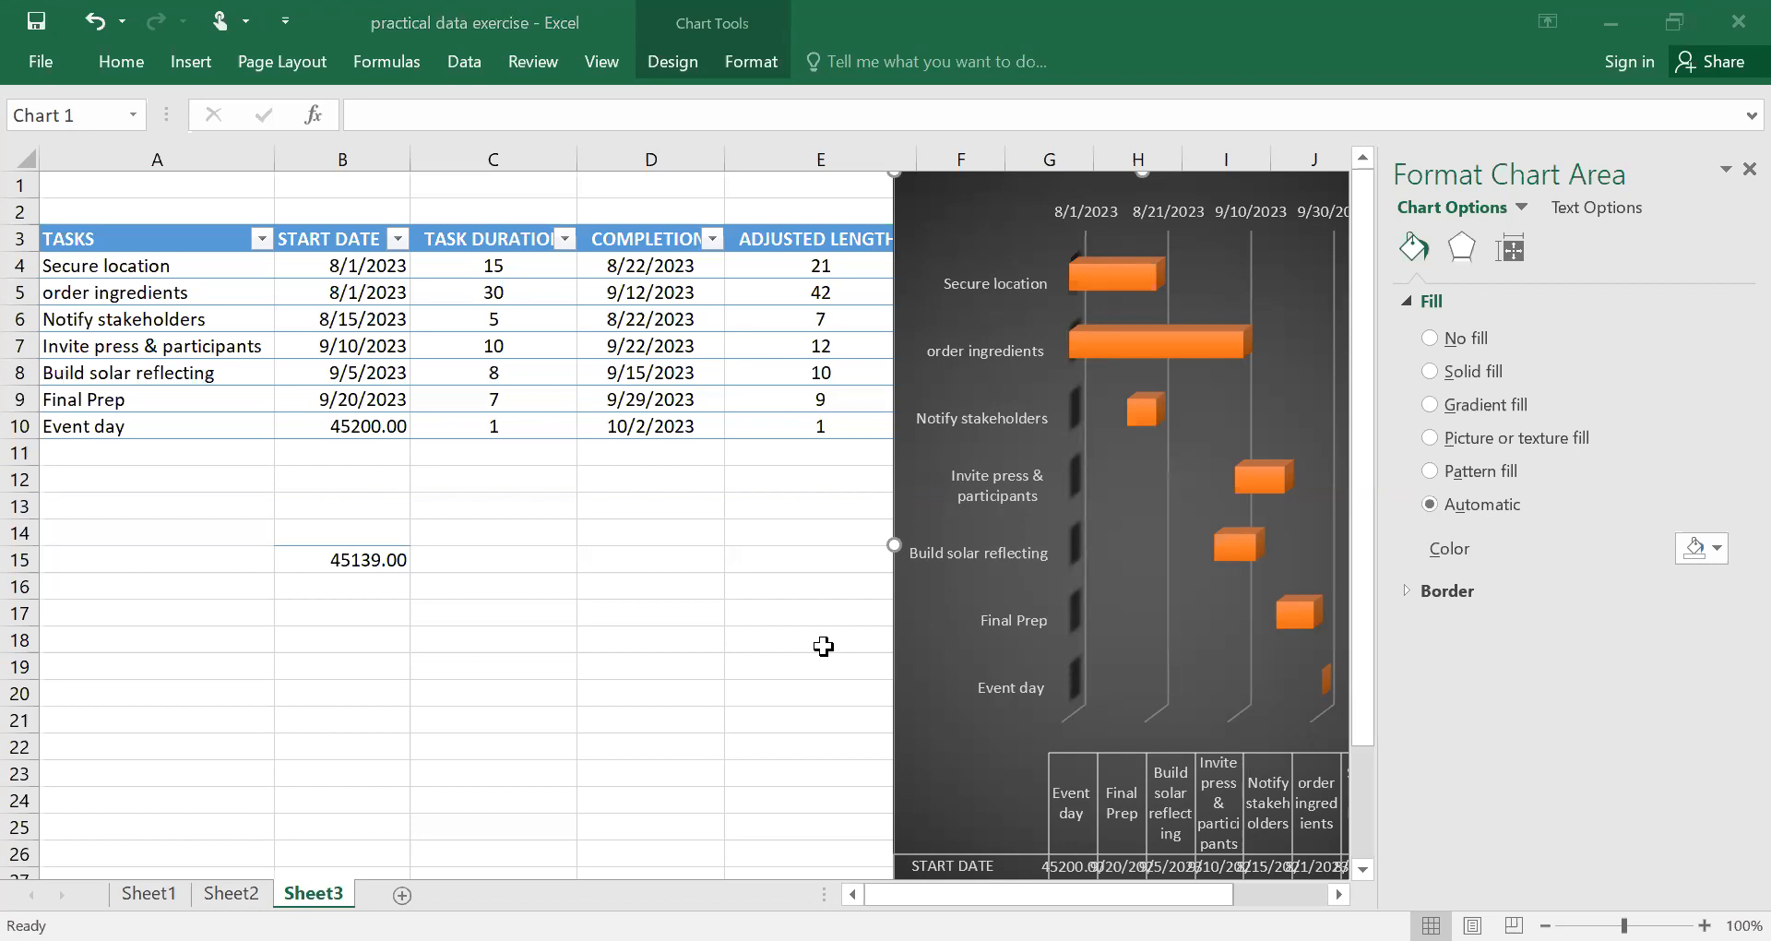
{"action": "left_click", "coordinate": [1709, 715]}
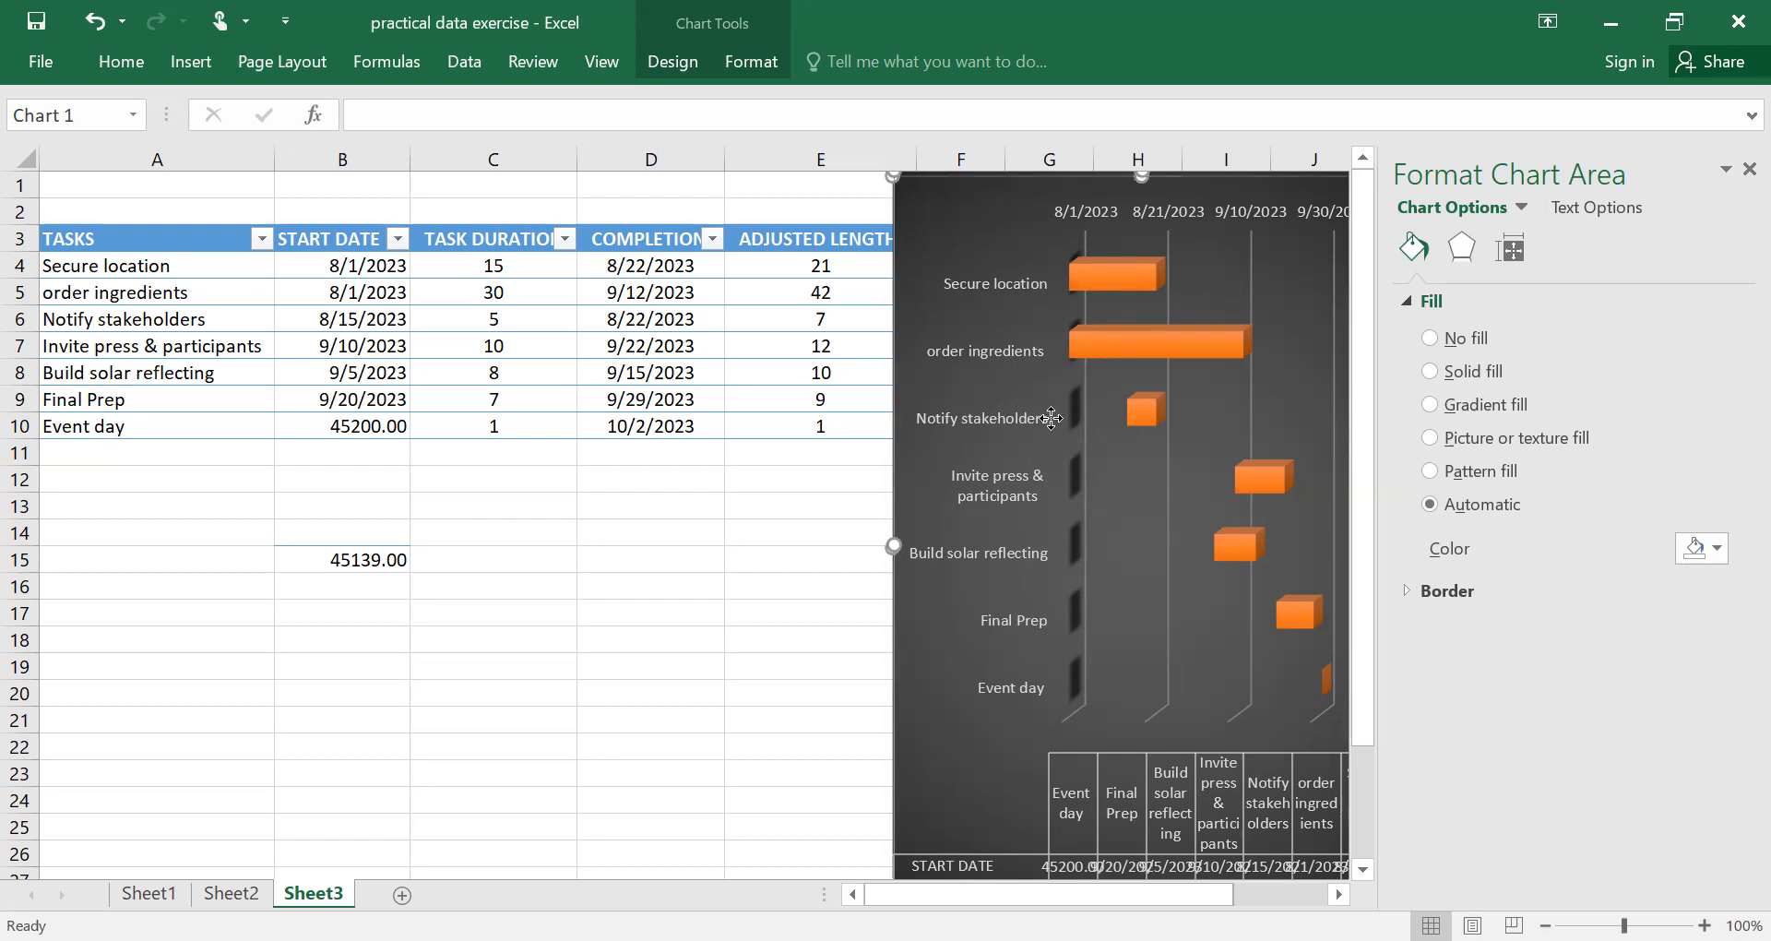
Widen the chart by extending its left edge from column E to near the right border of column C.
{"action": "left_click", "coordinate": [950, 417]}
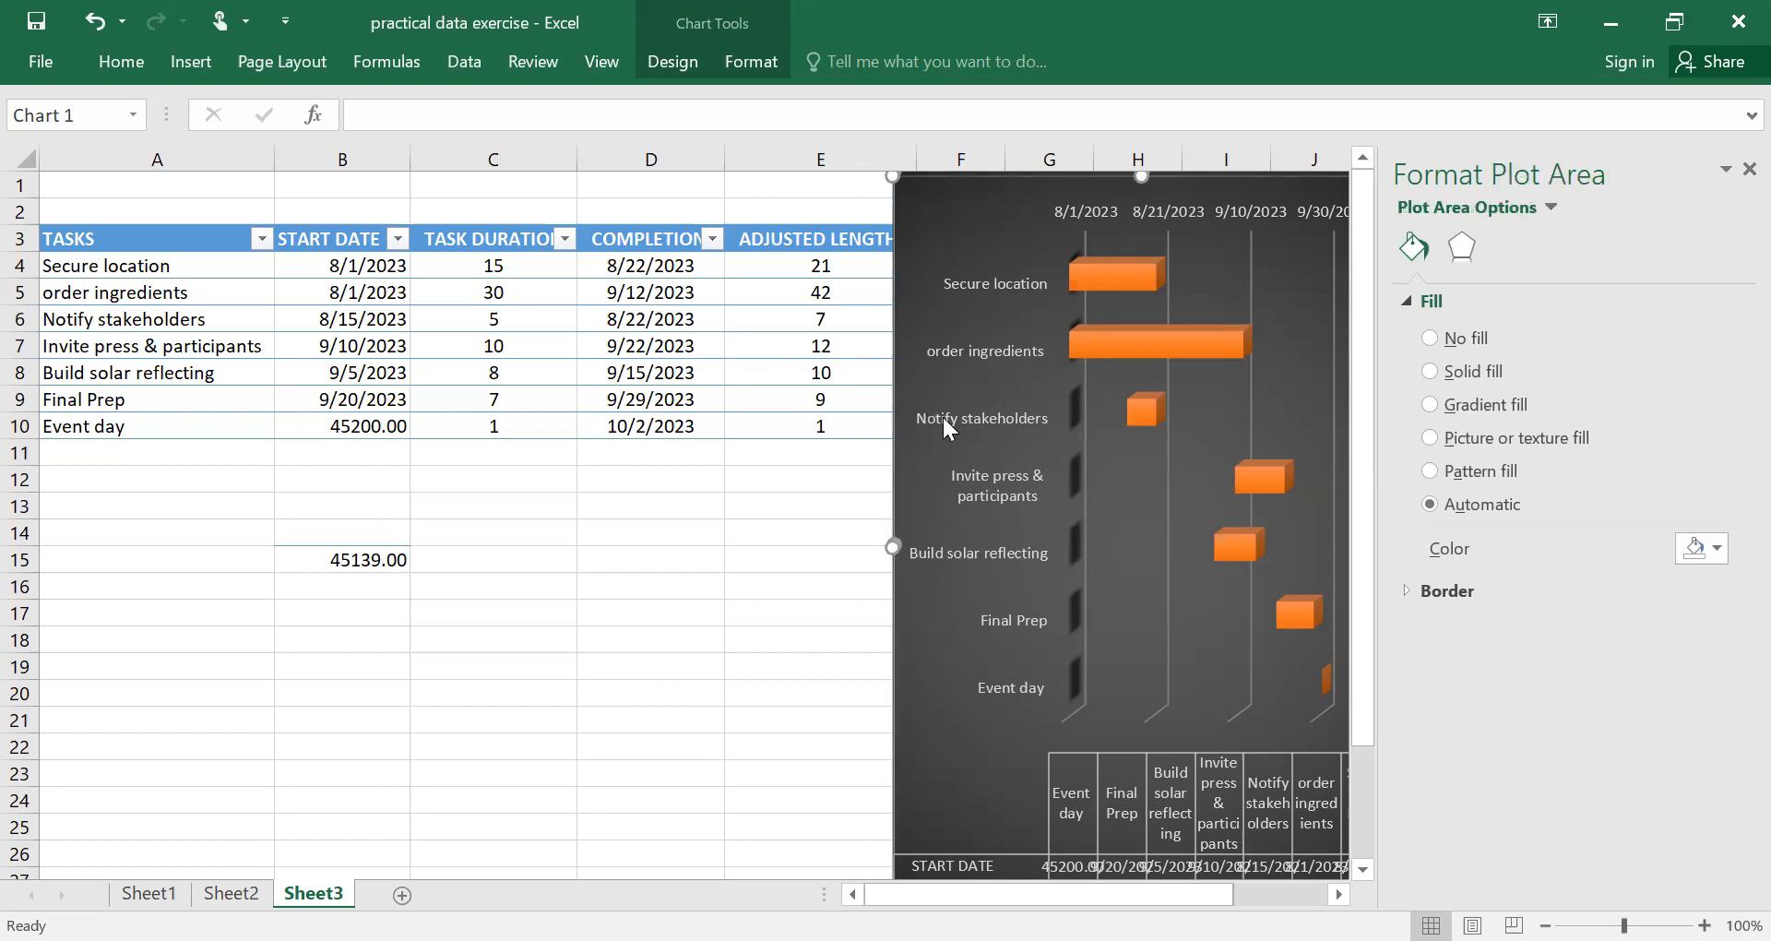
{"action": "left_click_drag", "start_coordinate": [894, 539], "coordinate": [661, 493]}
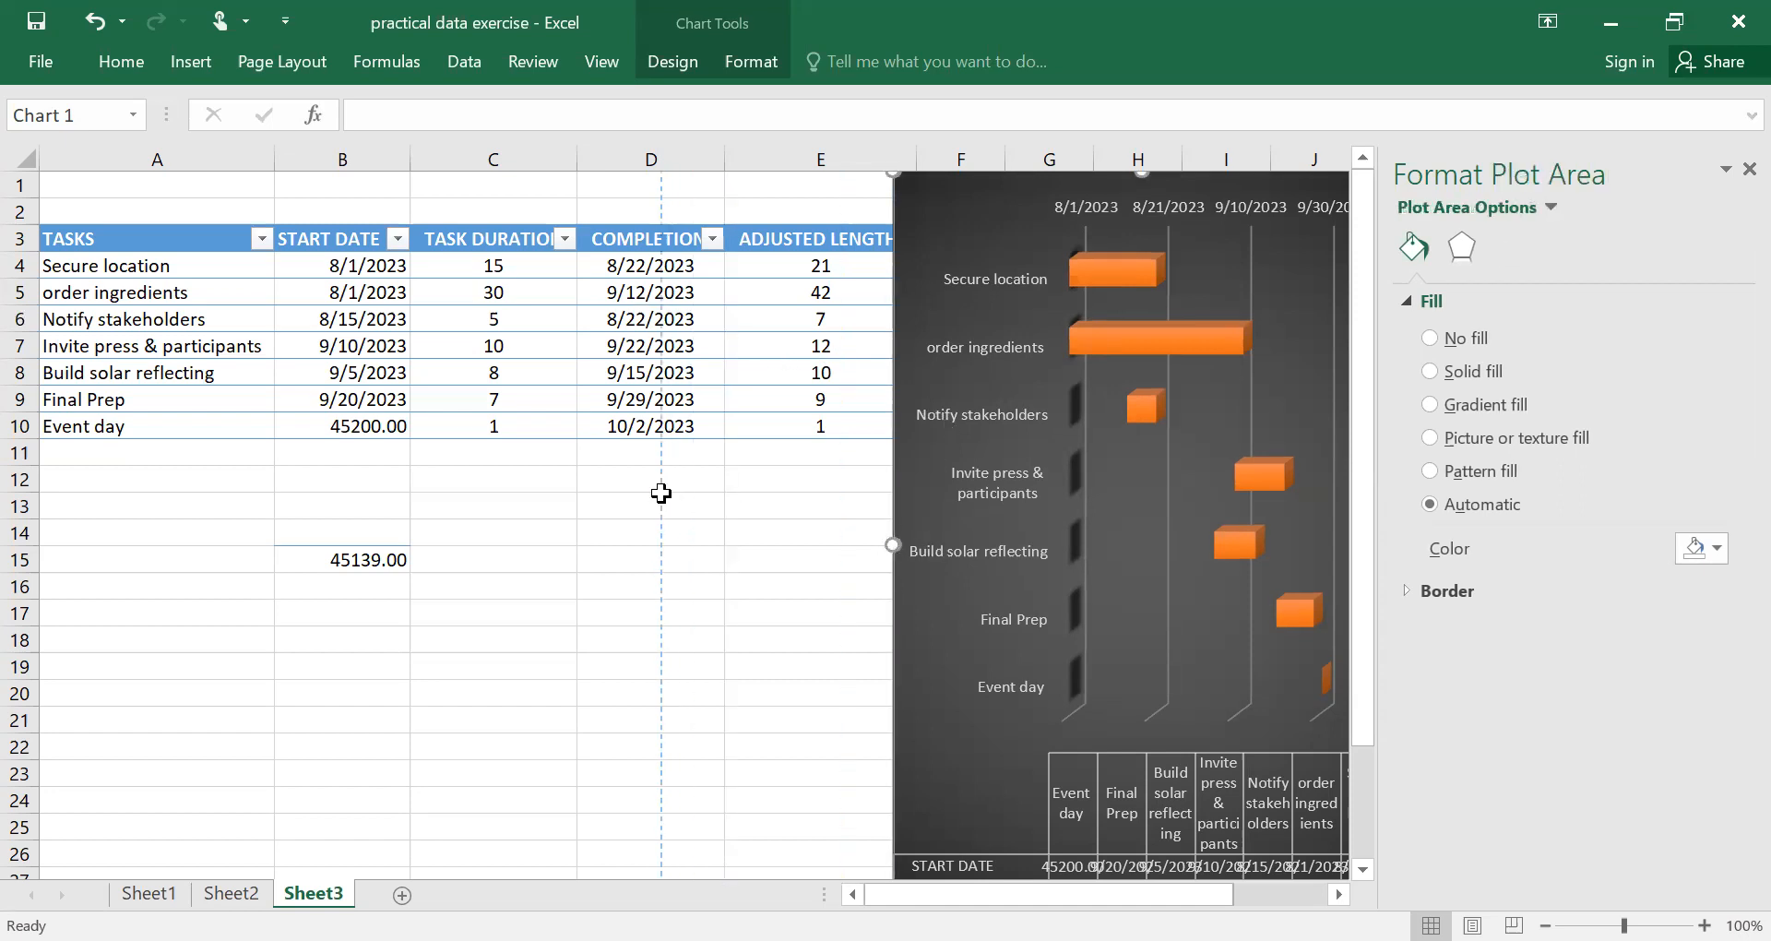
{"action": "left_click_drag", "start_coordinate": [892, 544], "coordinate": [724, 517]}
{"action": "left_click", "coordinate": [1284, 663]}
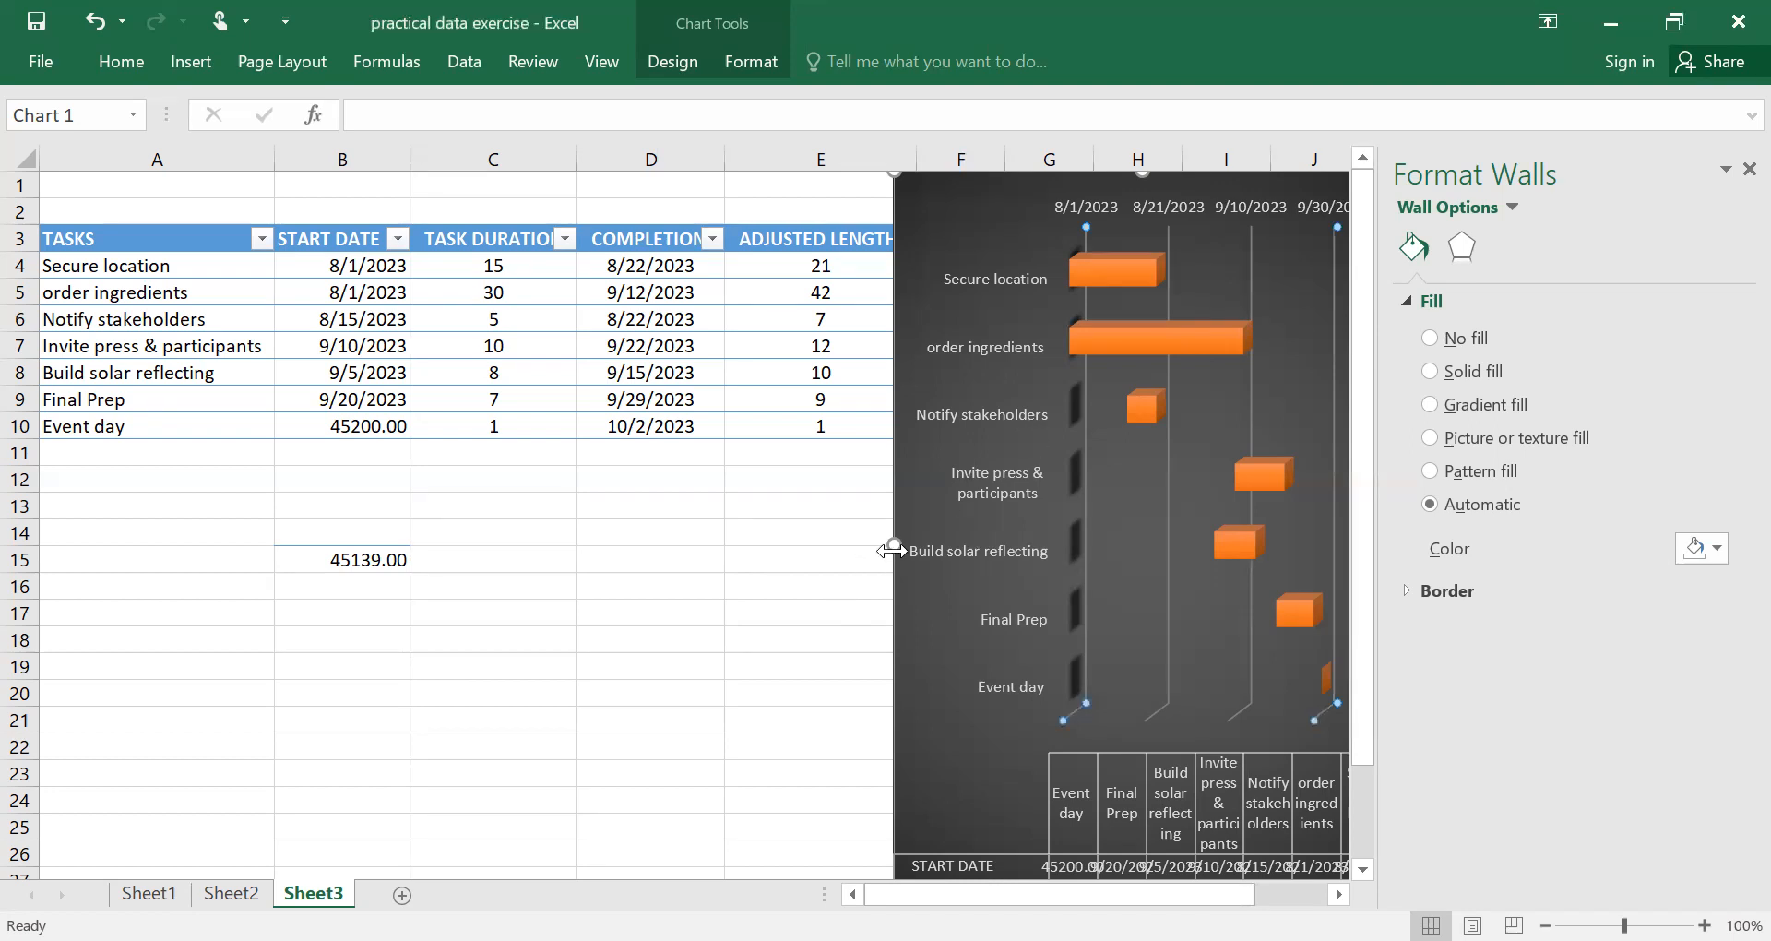
{"action": "left_click_drag", "start_coordinate": [893, 544], "coordinate": [560, 489]}
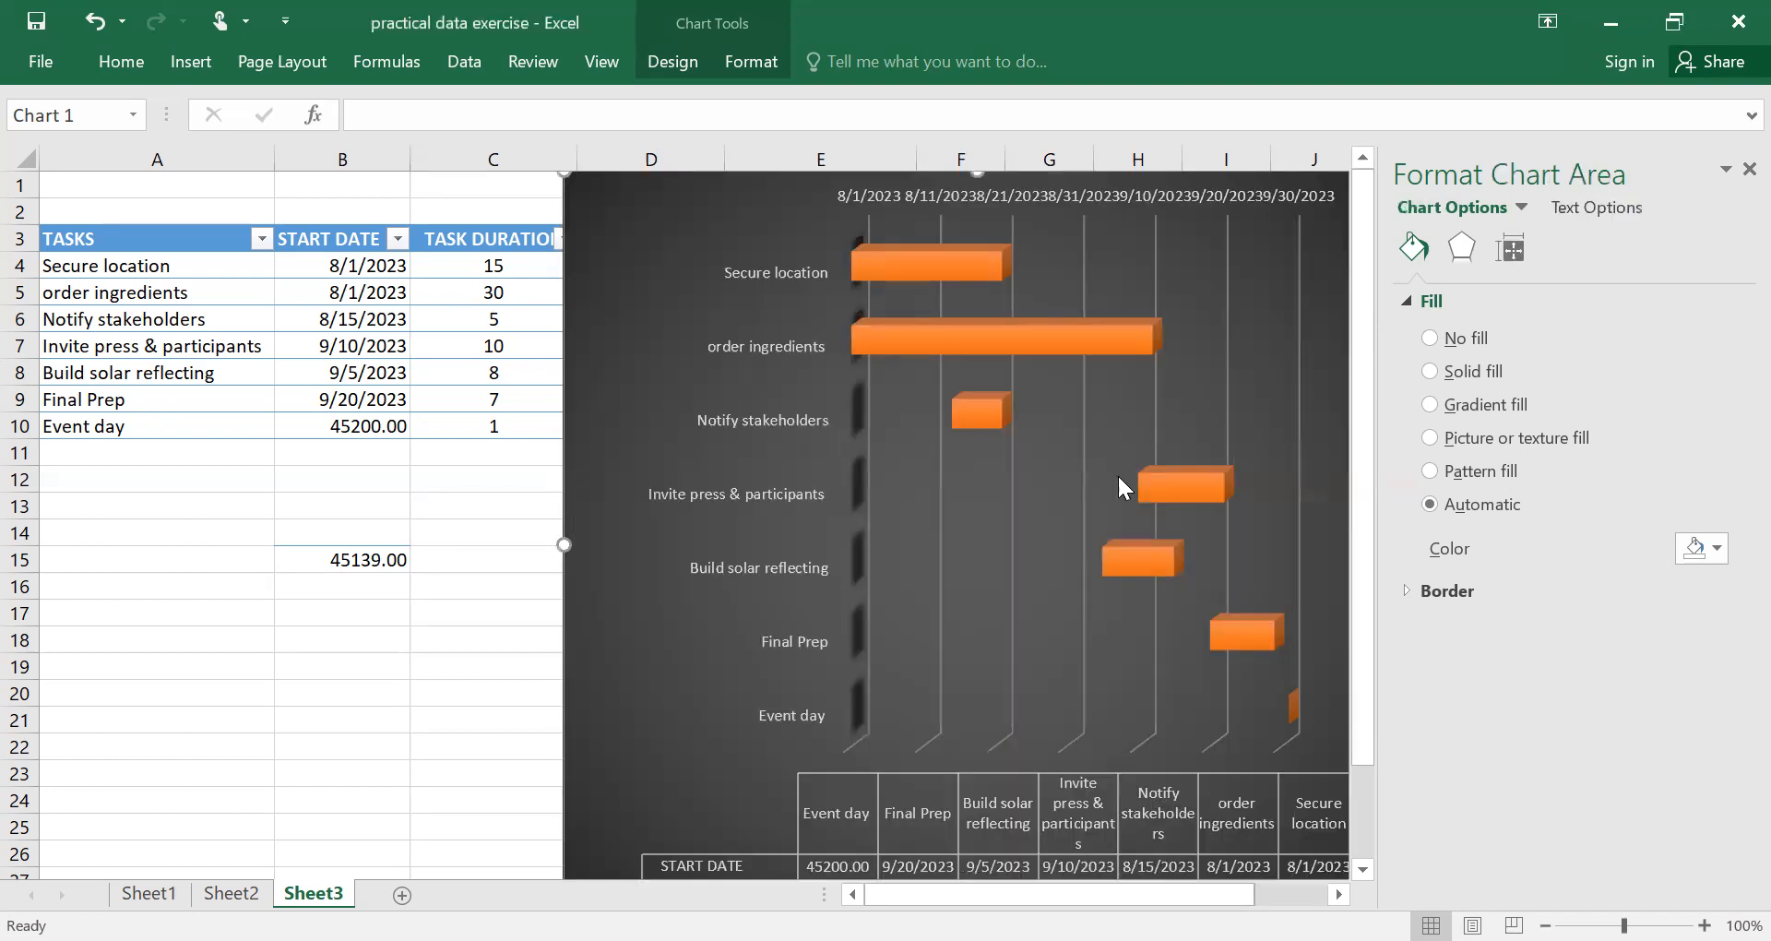
Enlarge the plot area leftward so that it reaches the chart's left border.
{"action": "mouse_move", "coordinate": [1346, 493]}
{"action": "left_mouse_down"}
{"action": "mouse_move", "coordinate": [1368, 489]}
{"action": "mouse_move", "coordinate": [1343, 483]}
{"action": "left_mouse_up"}
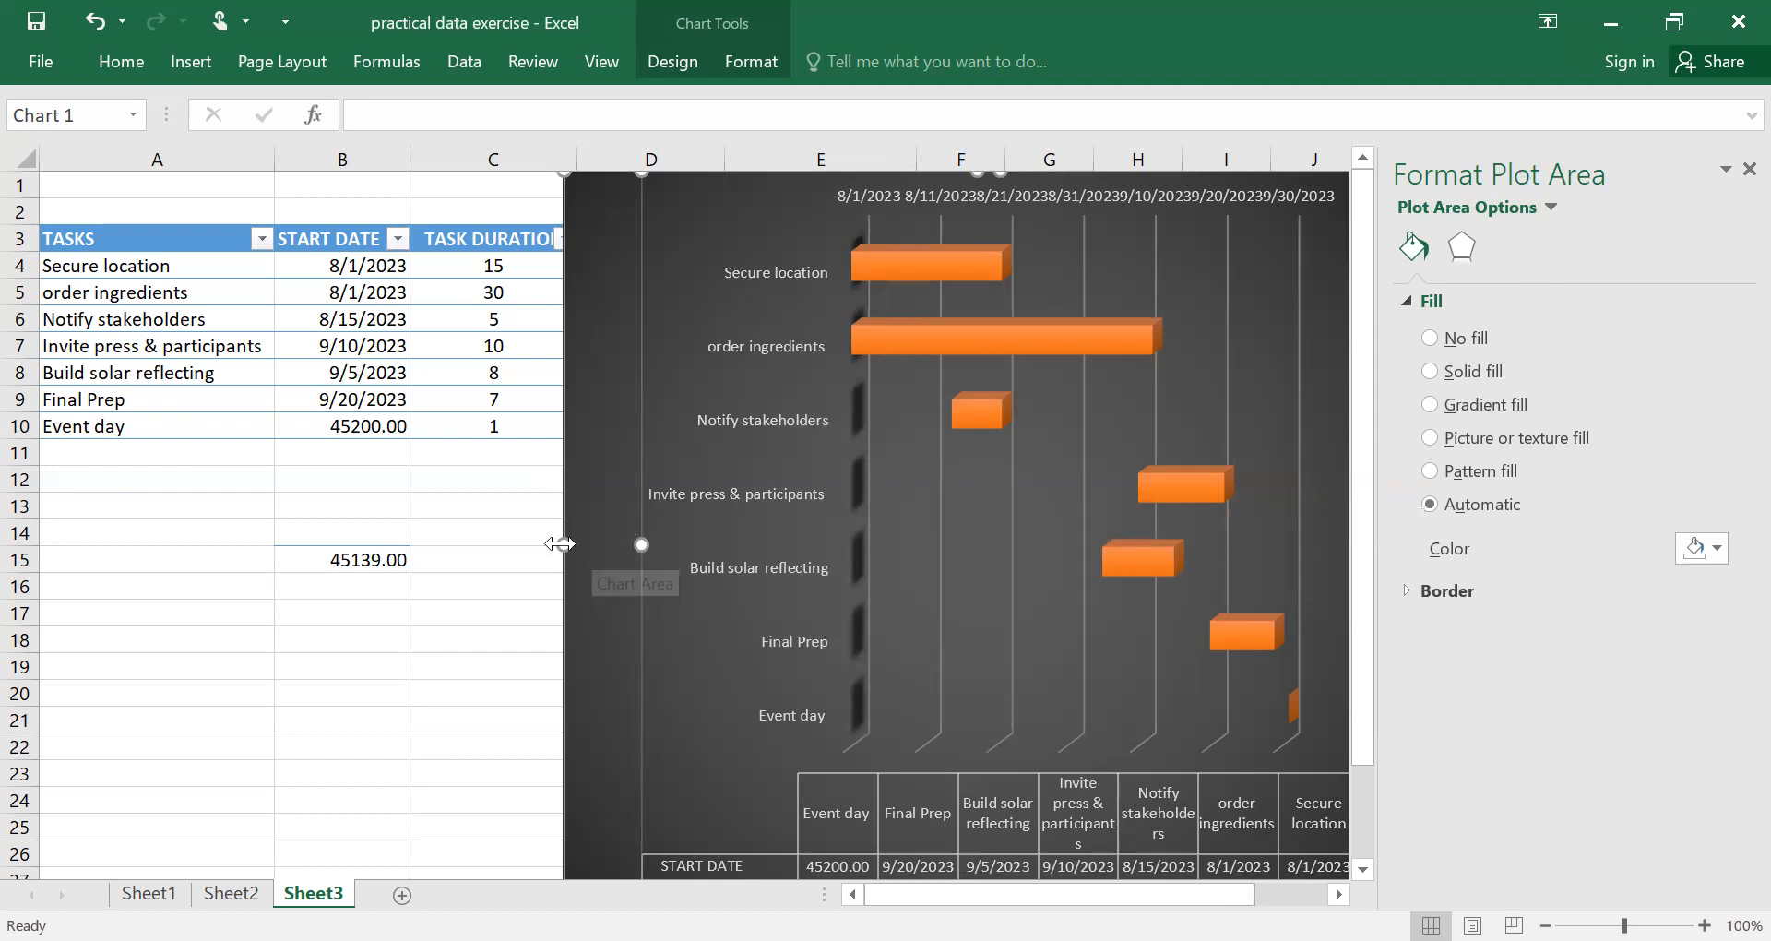
{"action": "left_click_drag", "start_coordinate": [565, 544], "coordinate": [539, 527]}
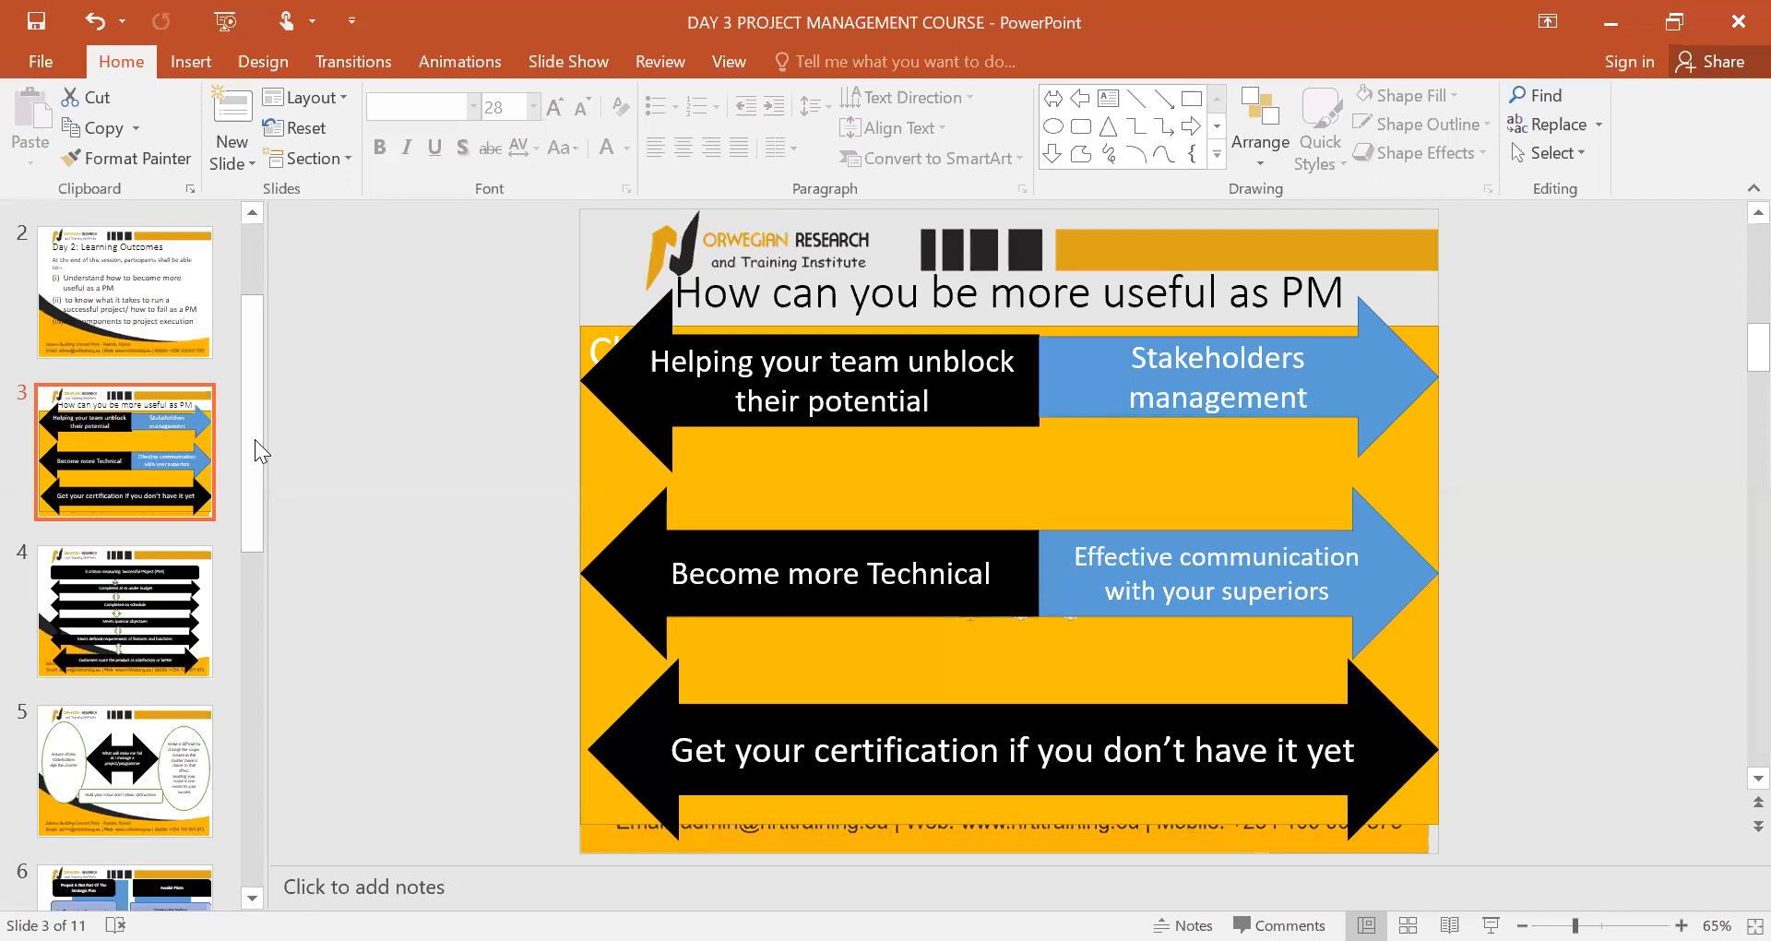
Switch to the DAY 3 PROJECT MANAGEMENT COURSE presentation in PowerPoint and look through the slide thumbnails around slide 3.
{"action": "scroll", "coordinate": [255, 276], "scroll_direction": "up", "scroll_amount": 1}
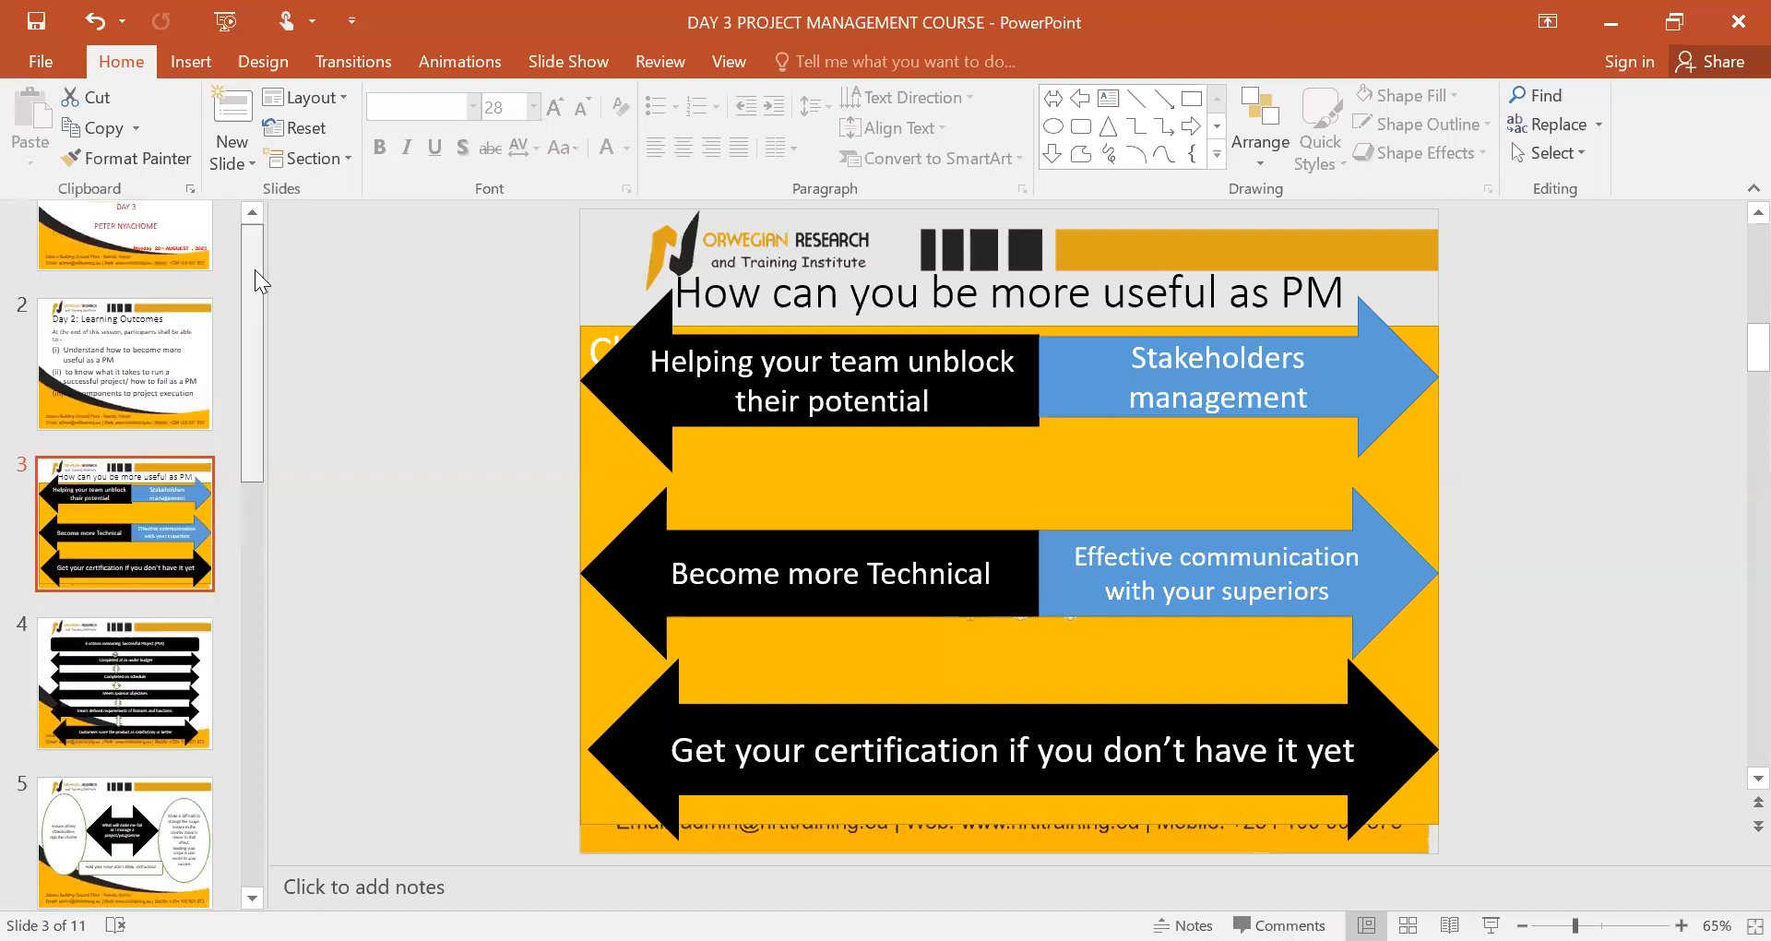
{"action": "scroll", "coordinate": [255, 271], "scroll_direction": "up", "scroll_amount": 2}
{"action": "scroll", "coordinate": [266, 406], "scroll_direction": "down", "scroll_amount": 3}
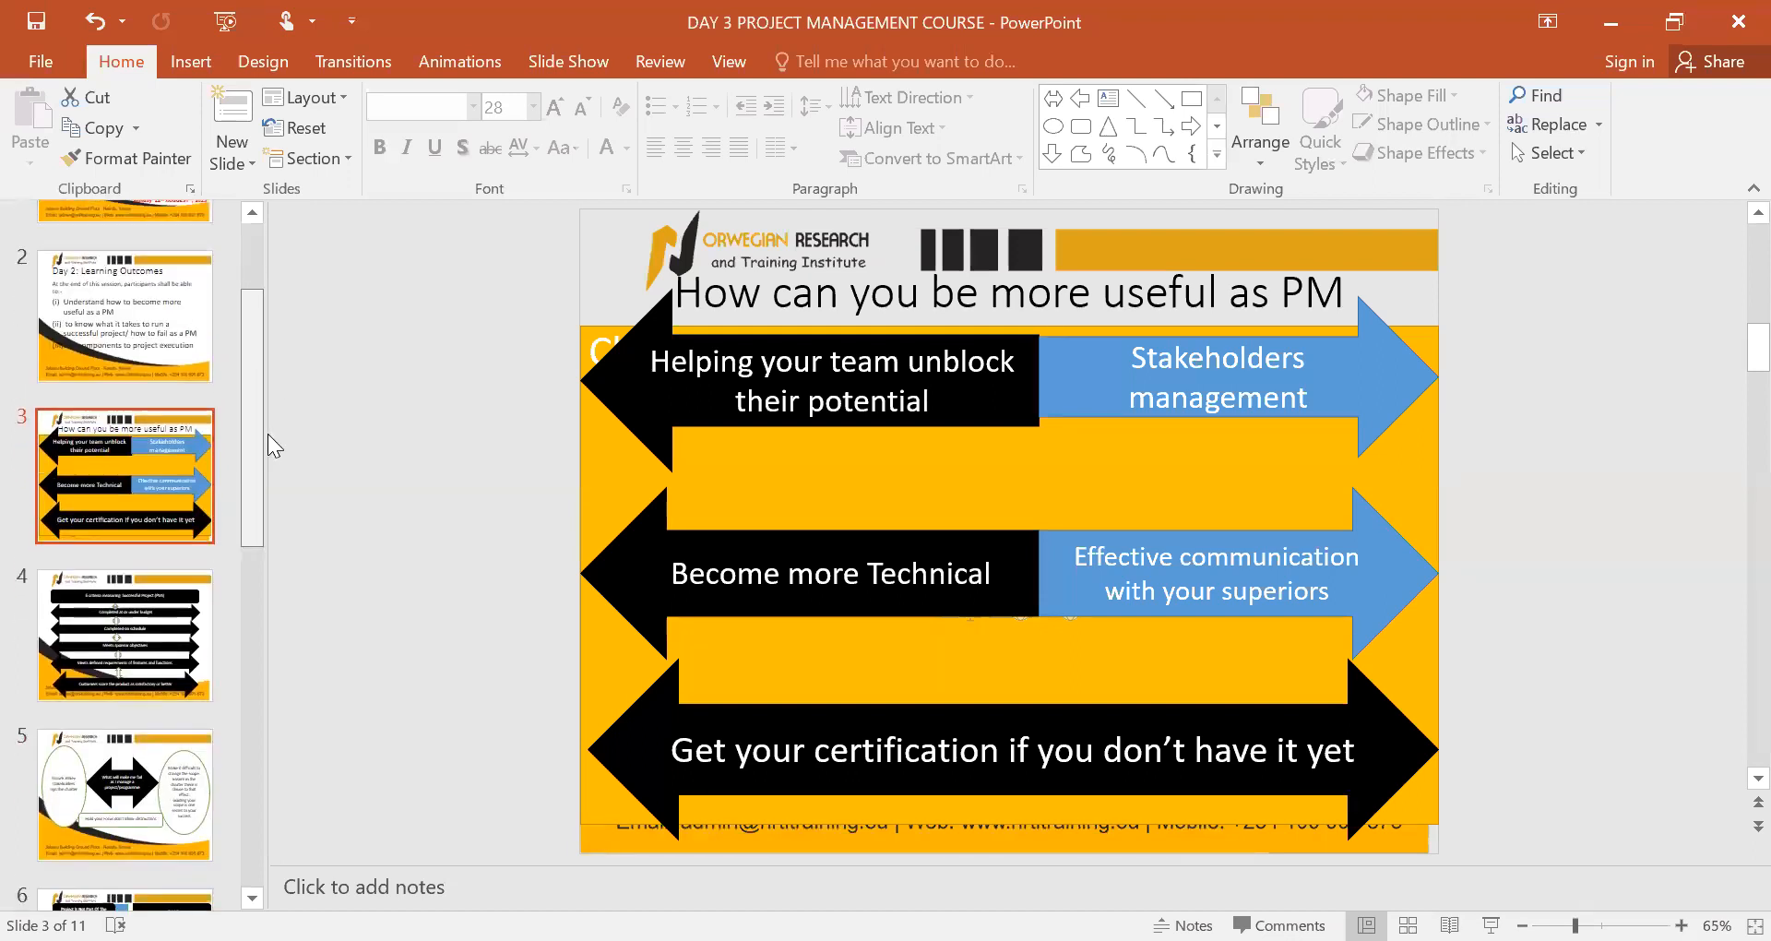